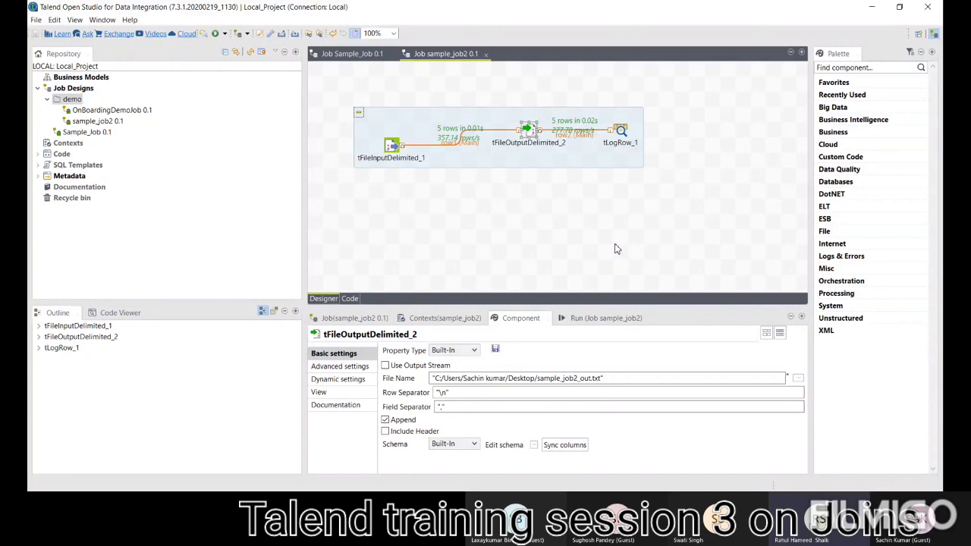
Start creating a job in the demo folder and name it Job_Sample3.
{"action": "double_click", "coordinate": [64, 101]}
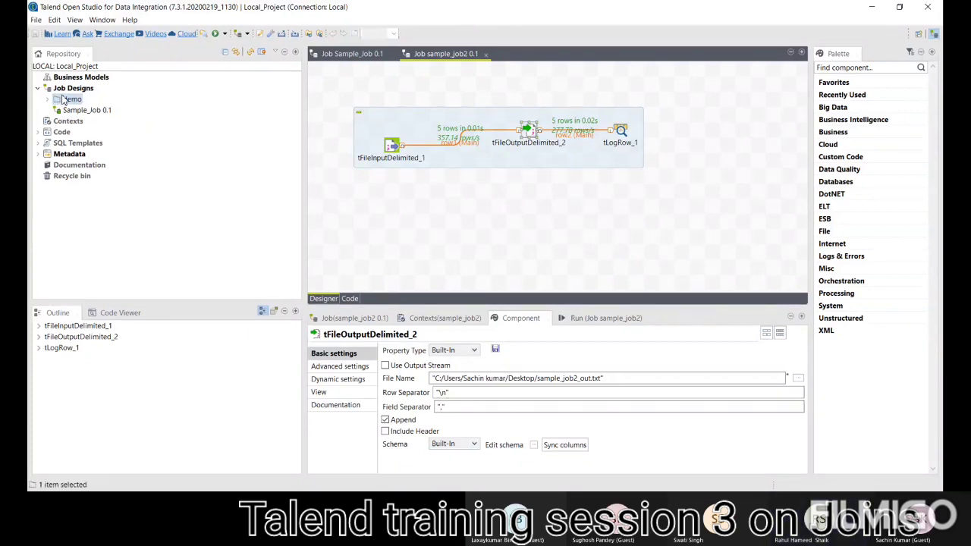
{"action": "right_click", "coordinate": [63, 100]}
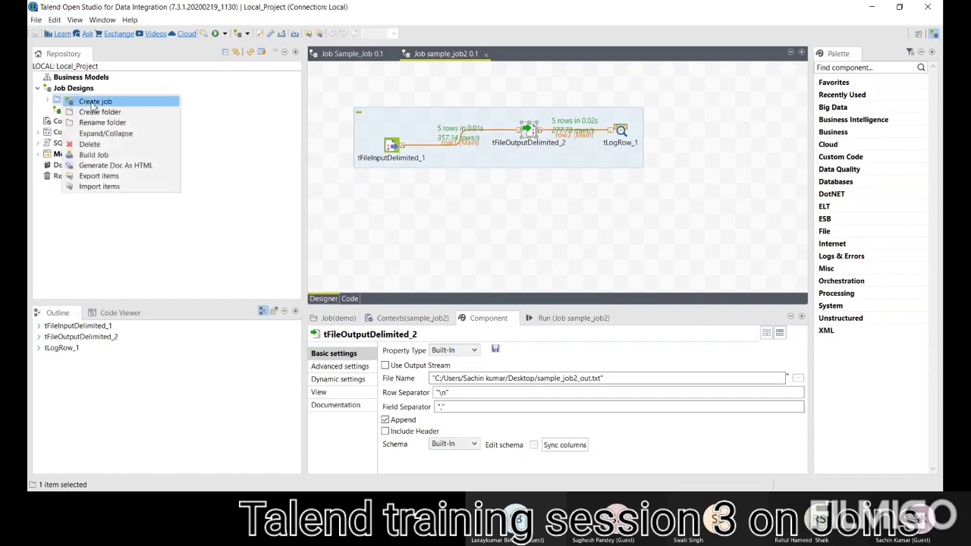
{"action": "left_click", "coordinate": [97, 105]}
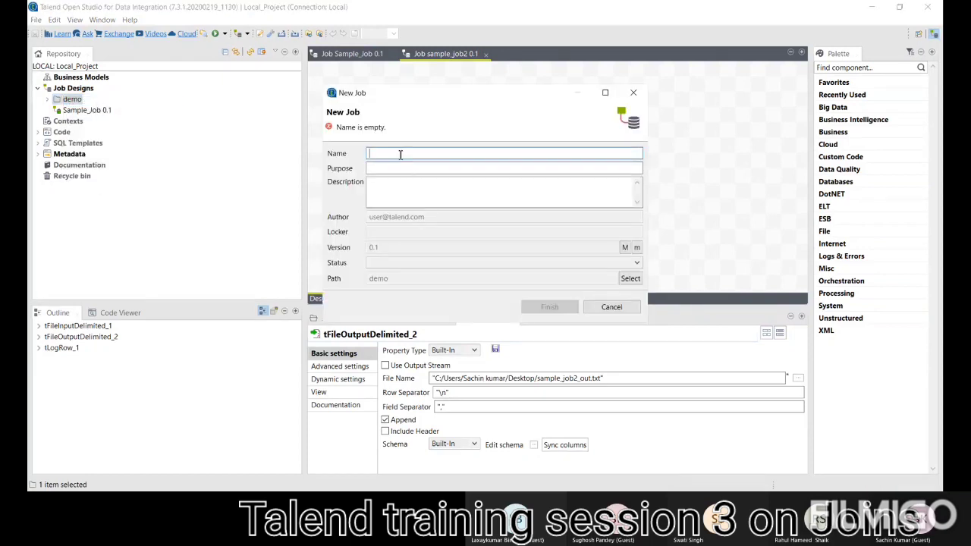
{"action": "type", "text": "j"}
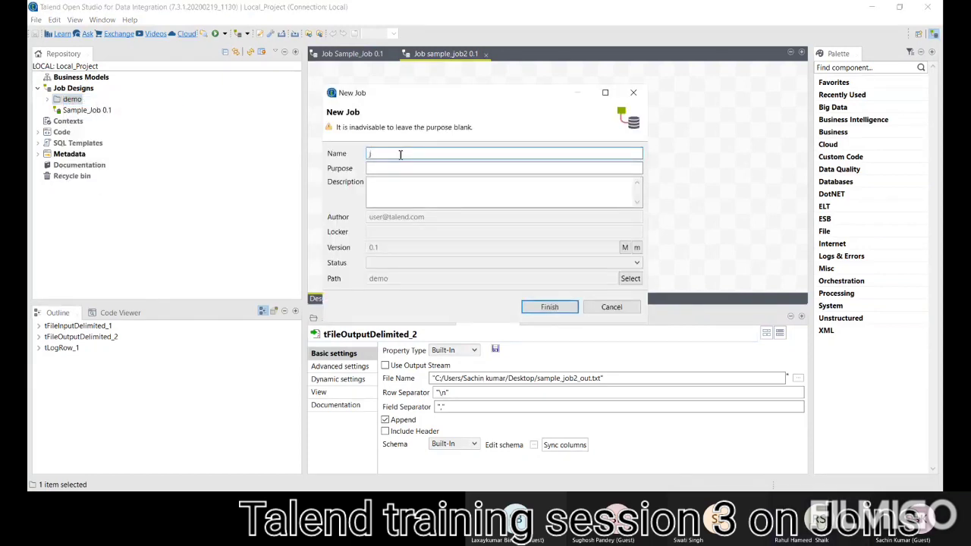
{"action": "key", "text": "BackSpace"}
{"action": "type", "text": "Job"}
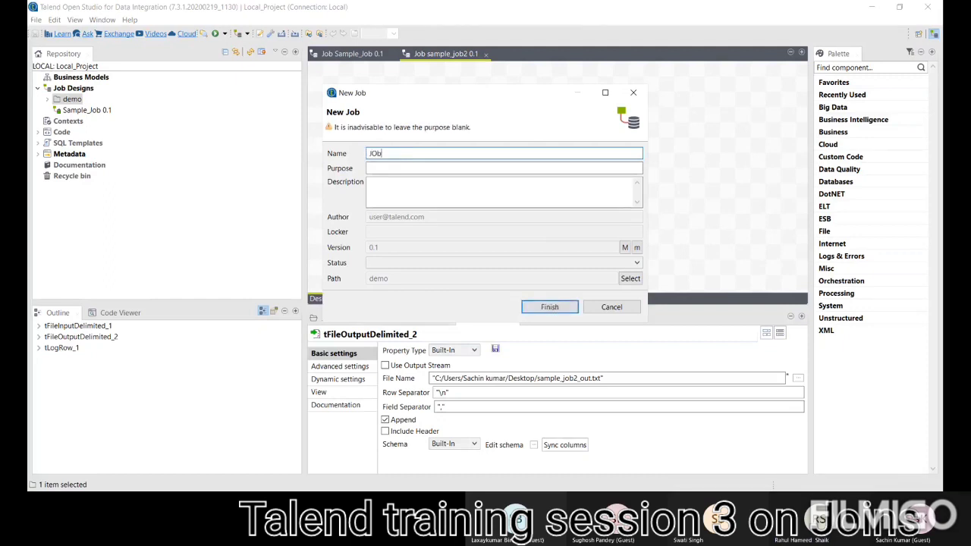
{"action": "key", "text": "BackSpace"}
{"action": "type", "text": "b_Sample3"}
Set the job's purpose to "One to Many,Many to One,MAny to Many" and its description to "Pratice", and create the job.
{"action": "left_click", "coordinate": [408, 169]}
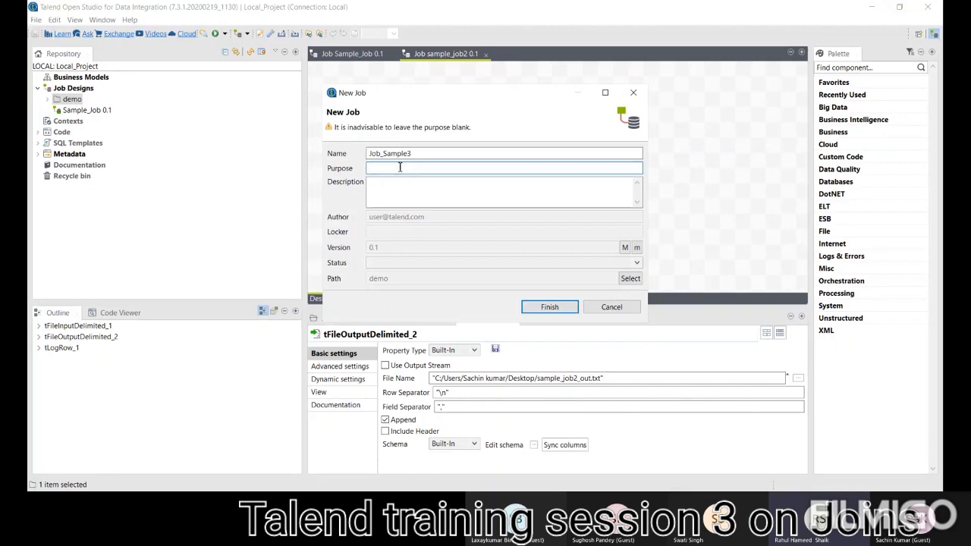
{"action": "type", "text": "One "}
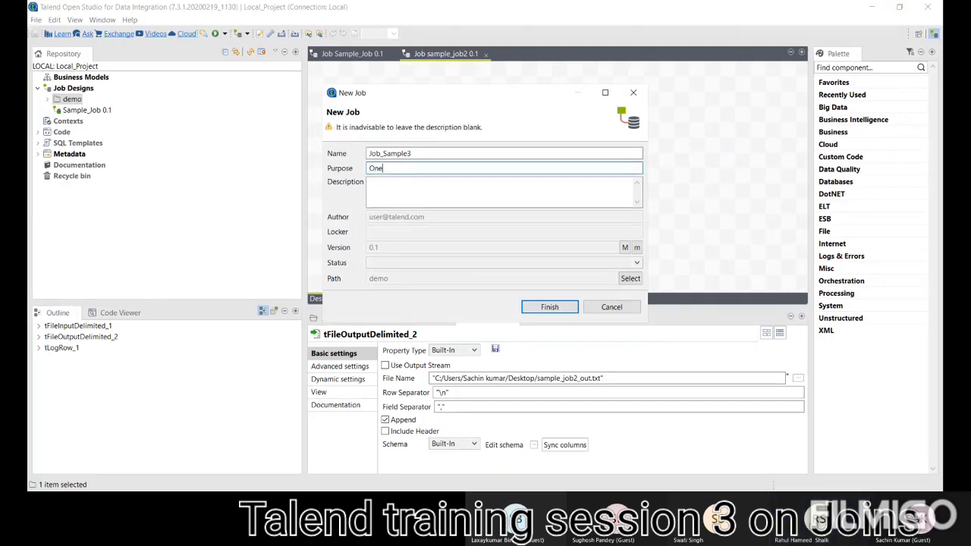
{"action": "type", "text": "to Many,Many to One,MAny to Many"}
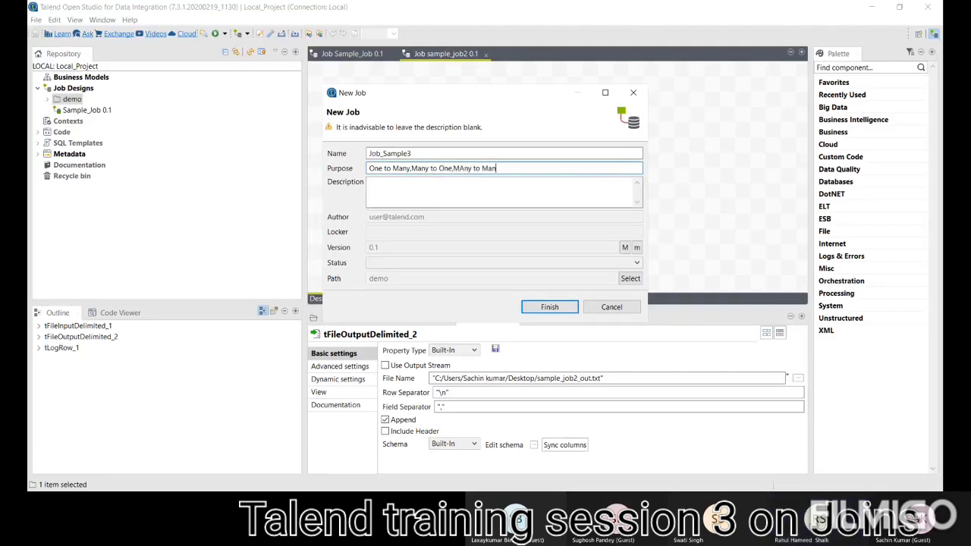
{"action": "left_click", "coordinate": [387, 191]}
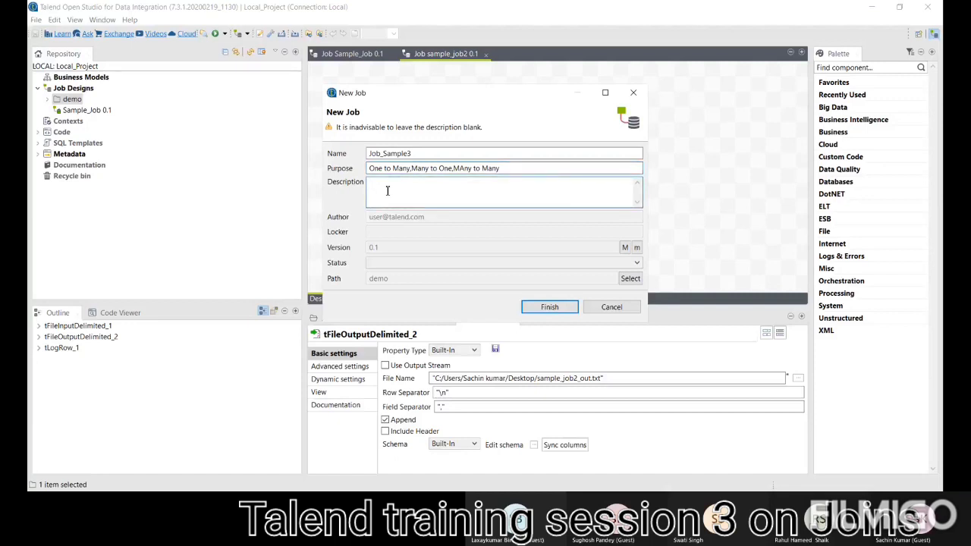
{"action": "type", "text": "Pratice"}
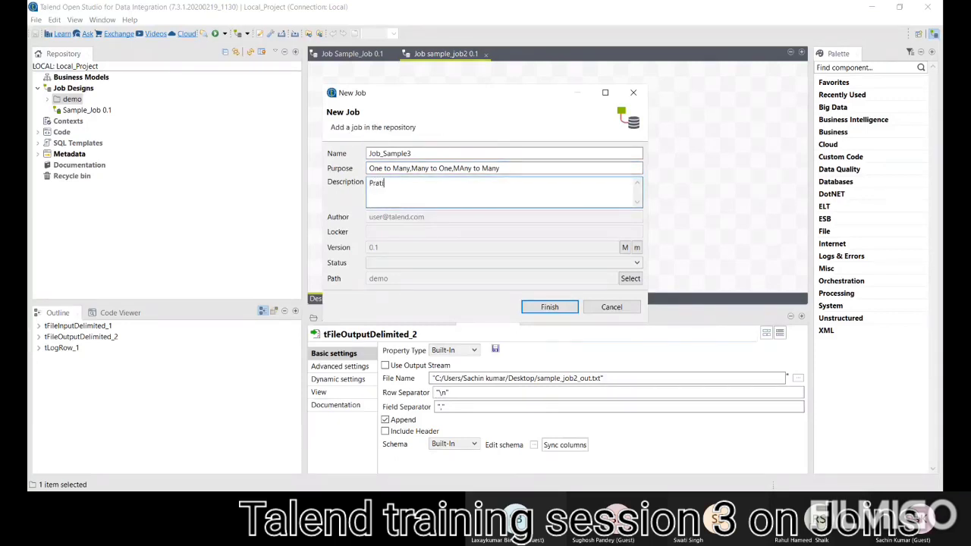
{"action": "left_click", "coordinate": [551, 307]}
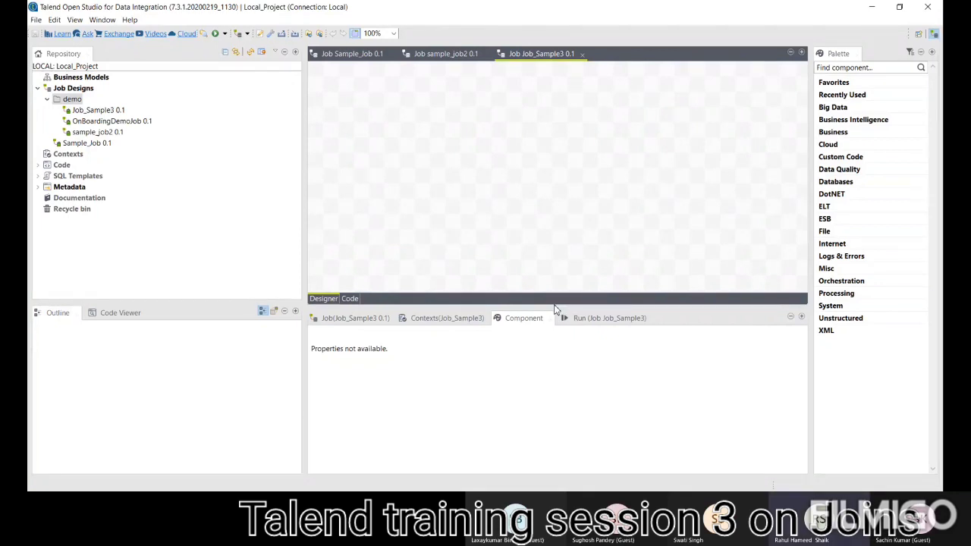
Add a tFileInputDelimited component to the empty Job_Sample3 design canvas.
{"action": "right_click", "coordinate": [483, 180]}
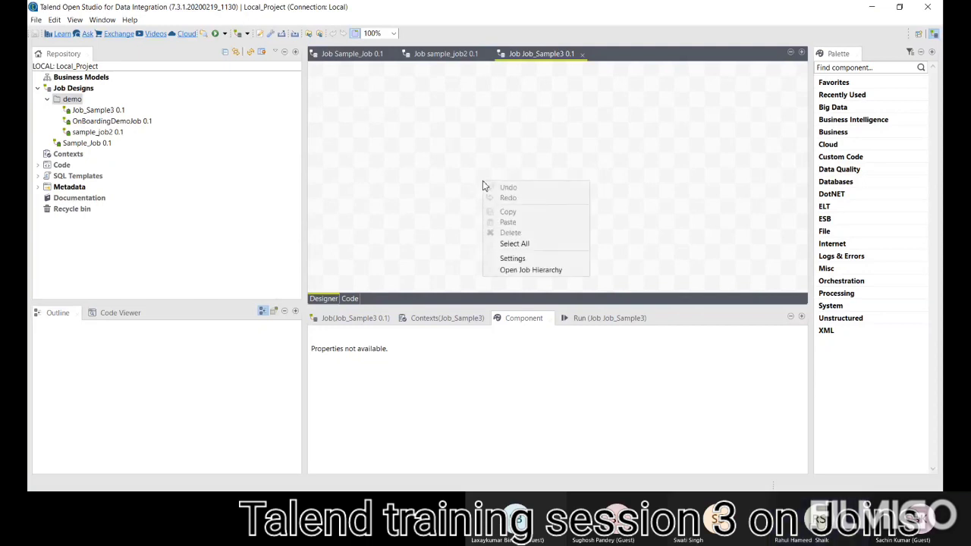
{"action": "left_click", "coordinate": [460, 177]}
{"action": "type", "text": "tin"}
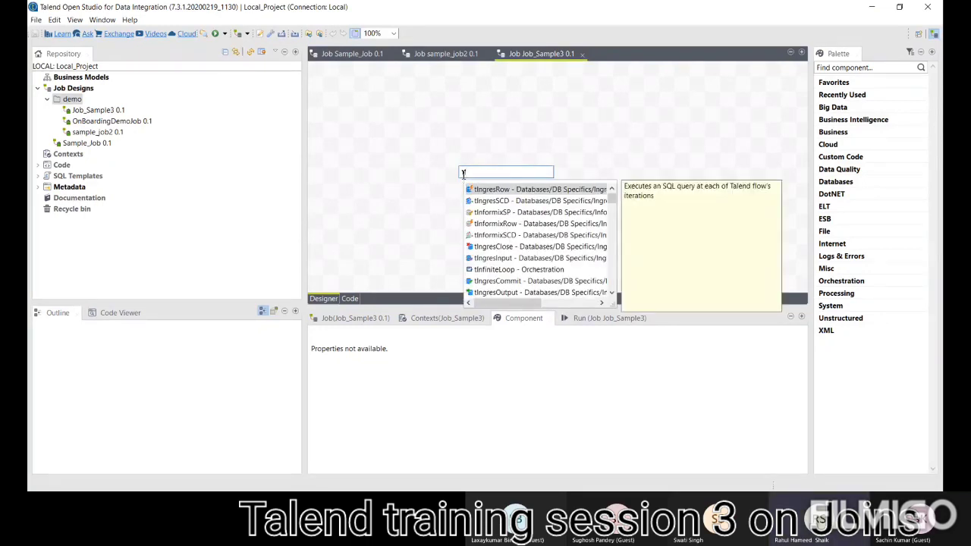
{"action": "key", "text": "BackSpace"}
{"action": "type", "text": "fi"}
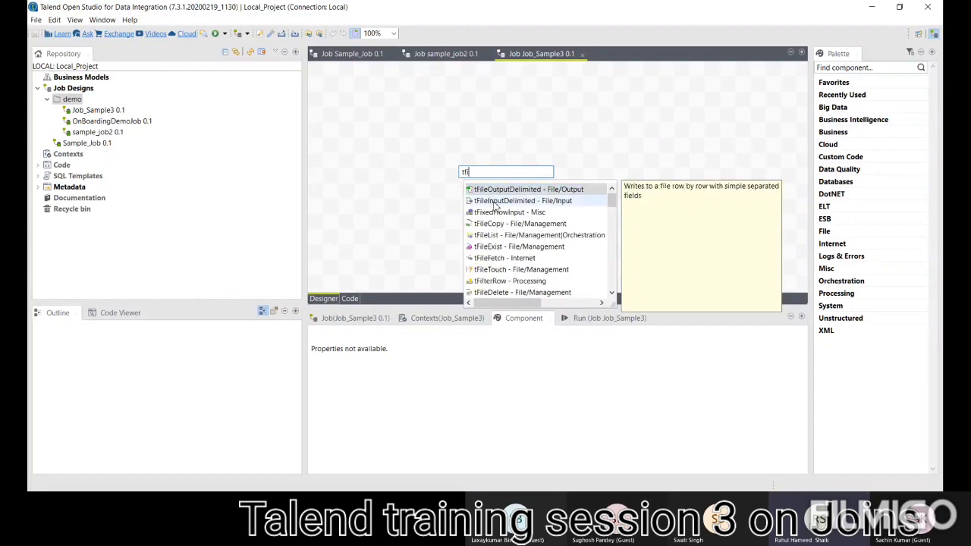
{"action": "left_click", "coordinate": [496, 202]}
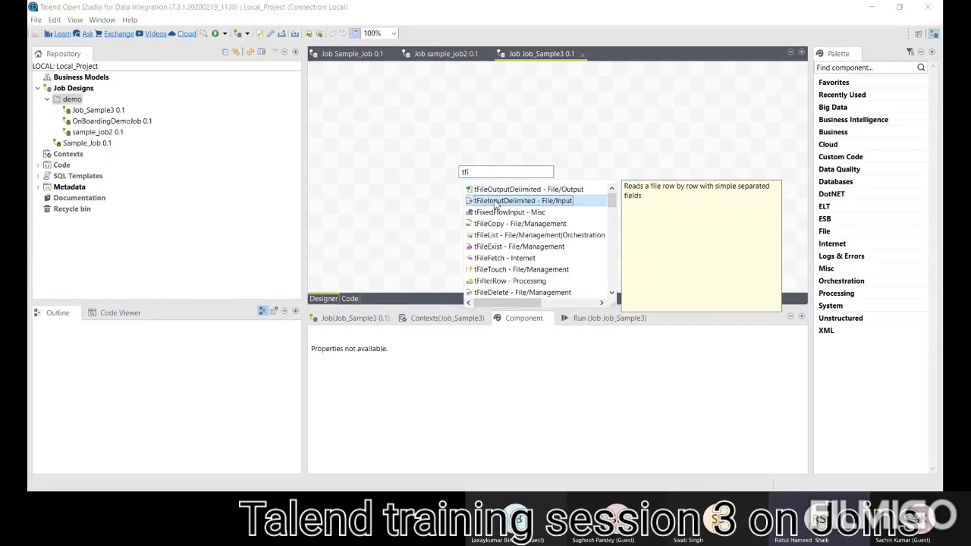
{"action": "double_click", "coordinate": [496, 202]}
Add a second tFileInputDelimited component and stack it directly below the first one, leaving room for further components beside them.
{"action": "right_click", "coordinate": [544, 174]}
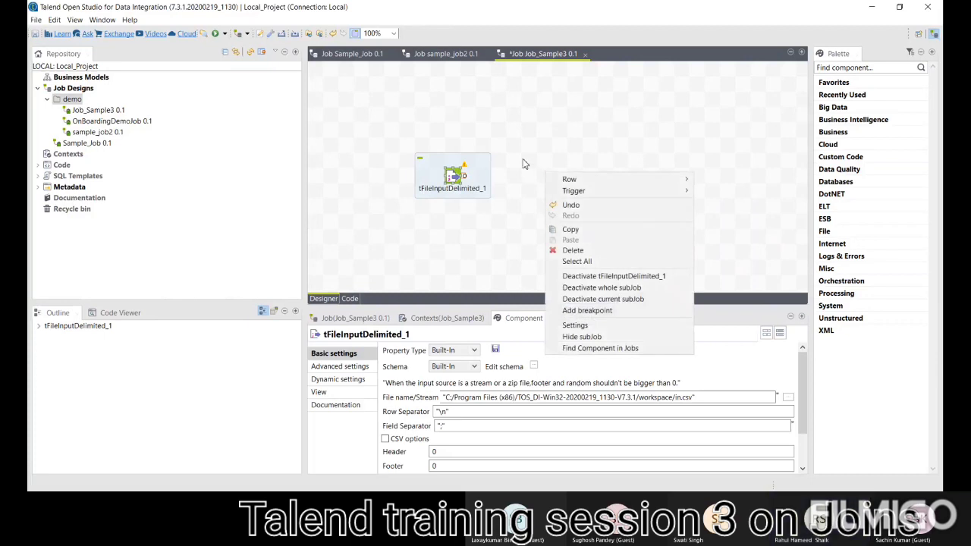
{"action": "left_click", "coordinate": [523, 164]}
{"action": "type", "text": "tF"}
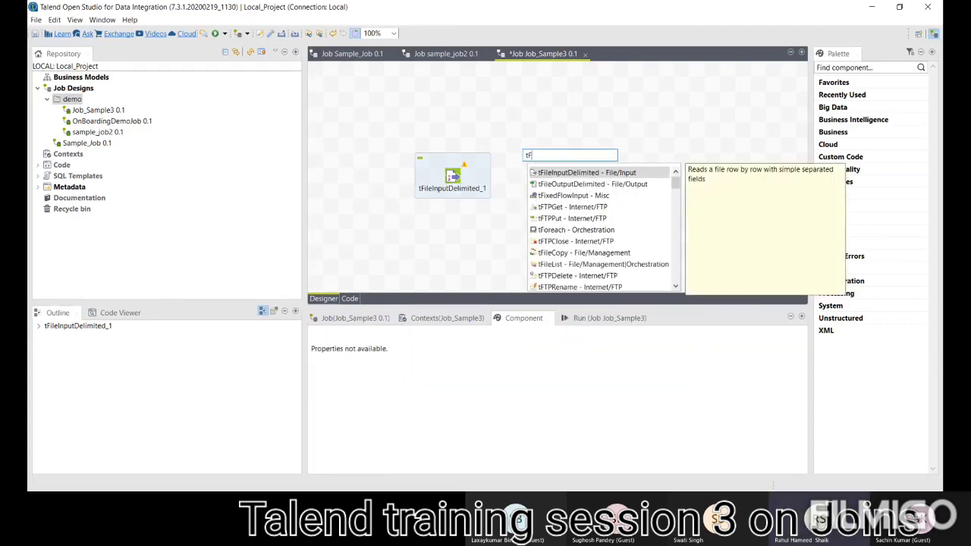
{"action": "key", "text": "Down"}
{"action": "key", "text": "Down"}
{"action": "key", "text": "Up"}
{"action": "key", "text": "Up"}
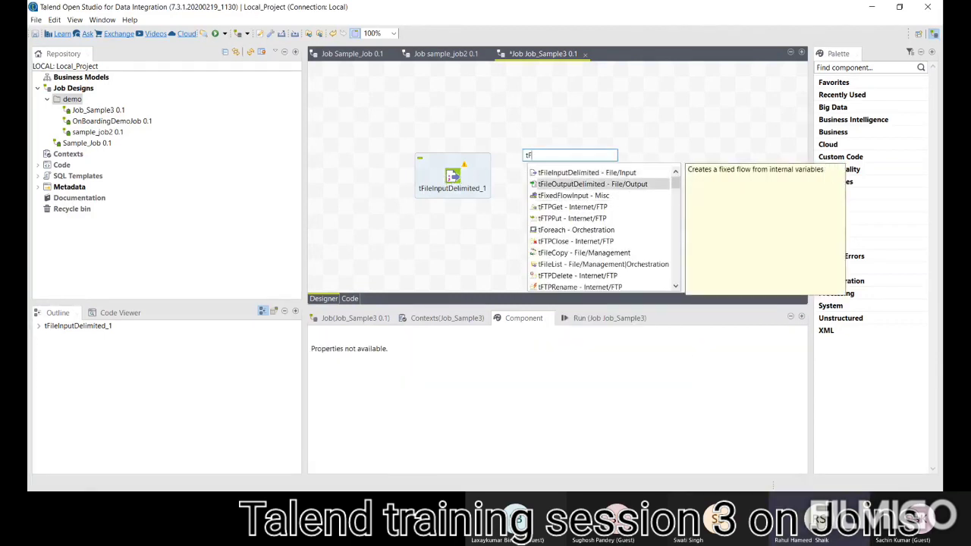
{"action": "key", "text": "Return"}
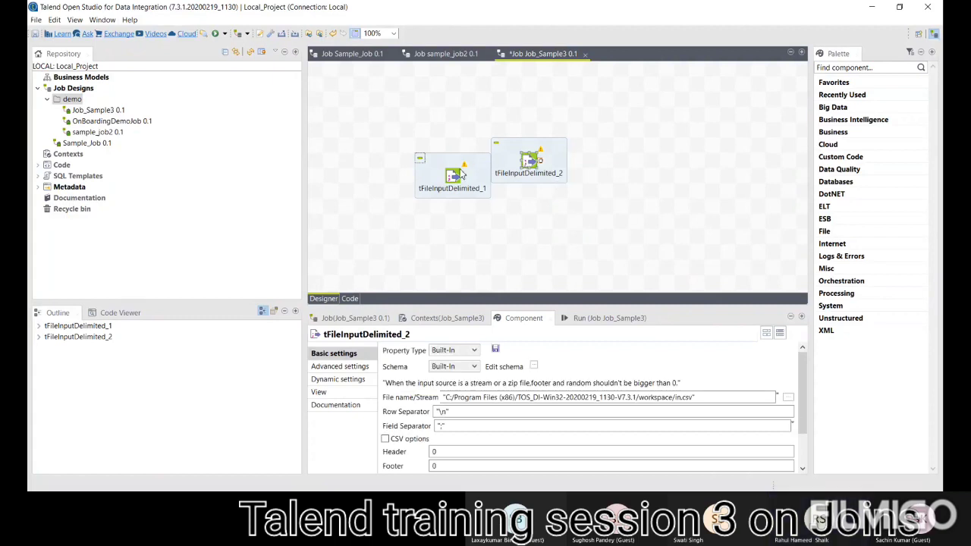
{"action": "left_click_drag", "start_coordinate": [458, 171], "coordinate": [397, 157]}
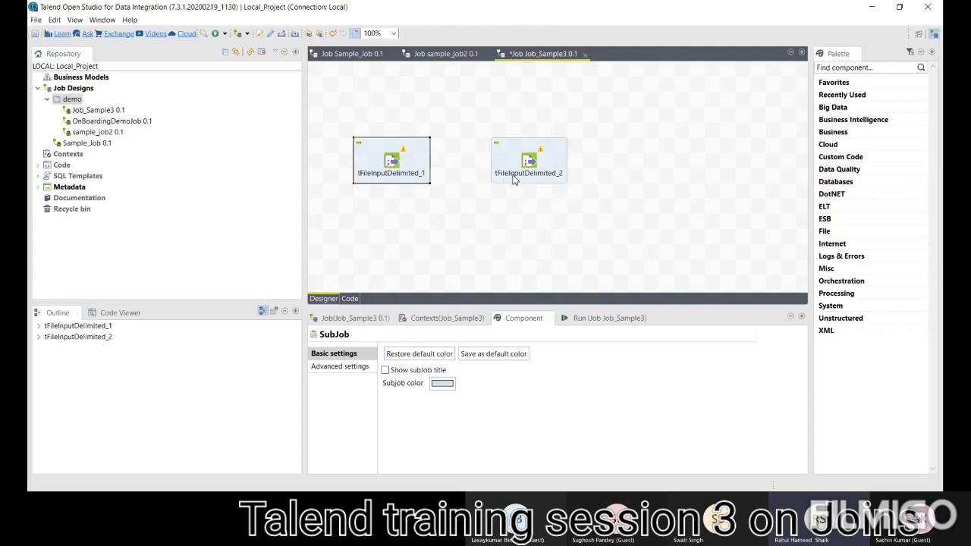
{"action": "left_click_drag", "start_coordinate": [500, 151], "coordinate": [369, 207]}
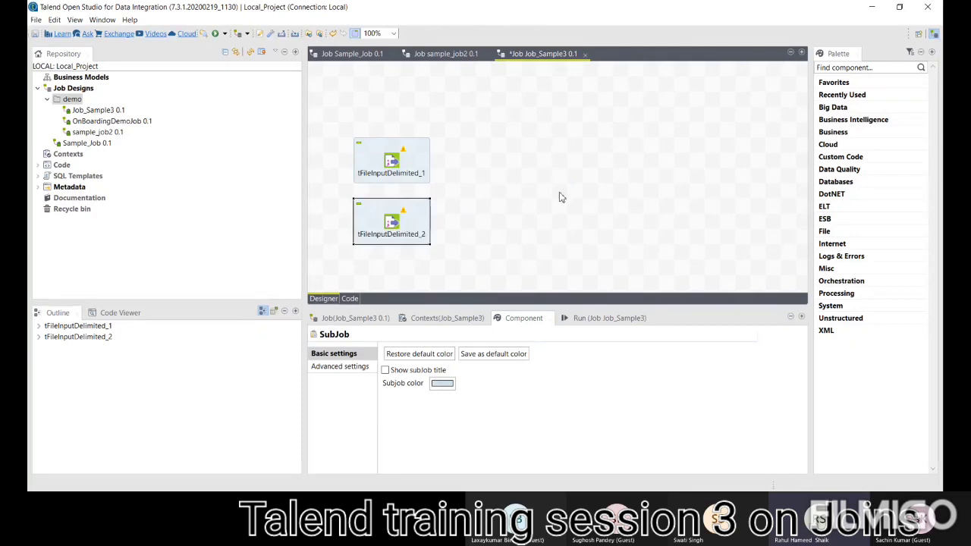
Add a tLogRow component and move it well to the right of the two file inputs.
{"action": "left_click", "coordinate": [520, 181]}
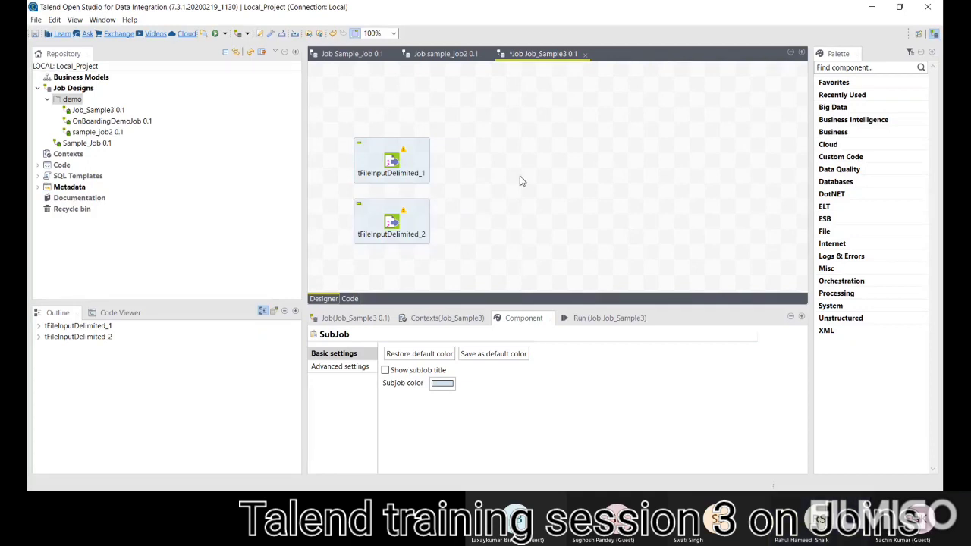
{"action": "type", "text": "tlog"}
{"action": "key", "text": "Return"}
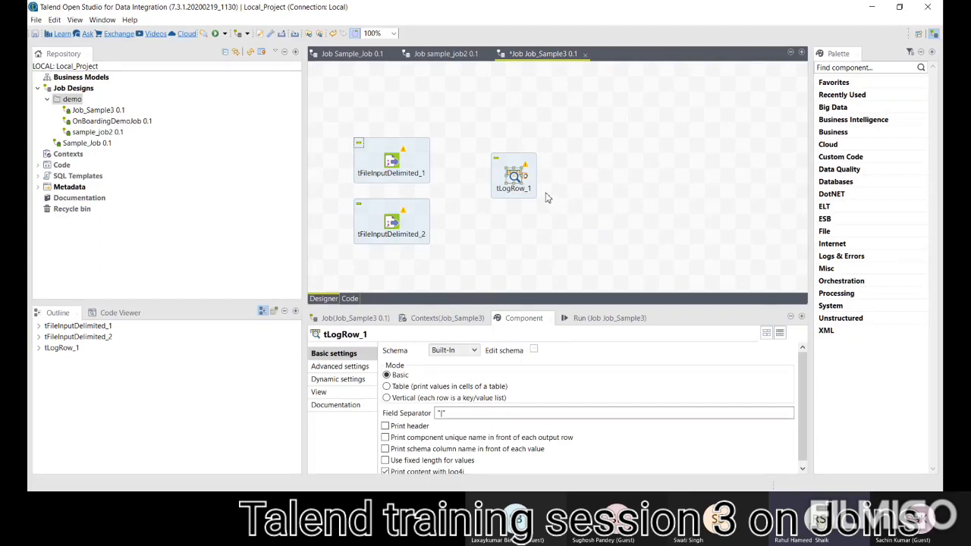
{"action": "left_click_drag", "start_coordinate": [515, 178], "coordinate": [606, 176]}
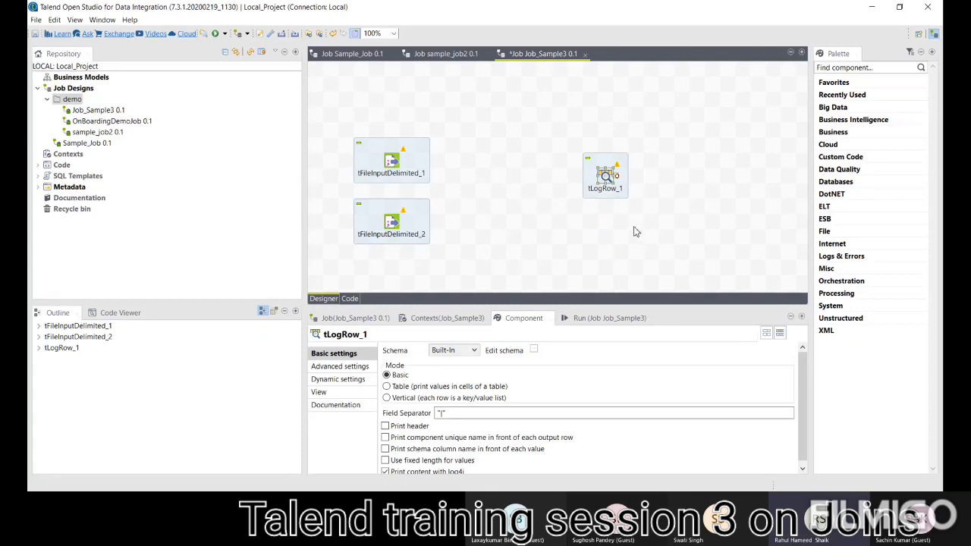
Add a tMap component between the file inputs and tLogRow_1.
{"action": "left_click", "coordinate": [512, 186]}
{"action": "type", "text": "t"}
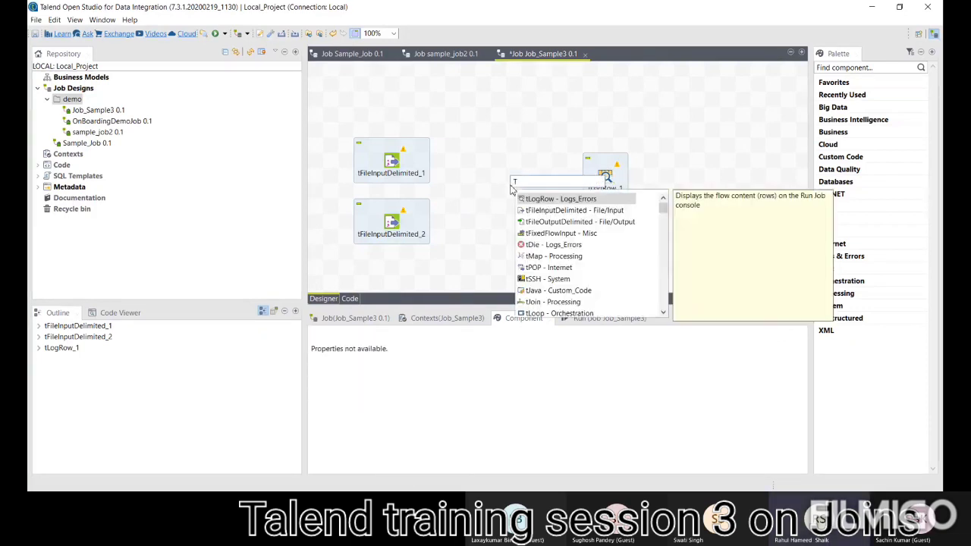
{"action": "type", "text": "Map"}
{"action": "key", "text": "Return"}
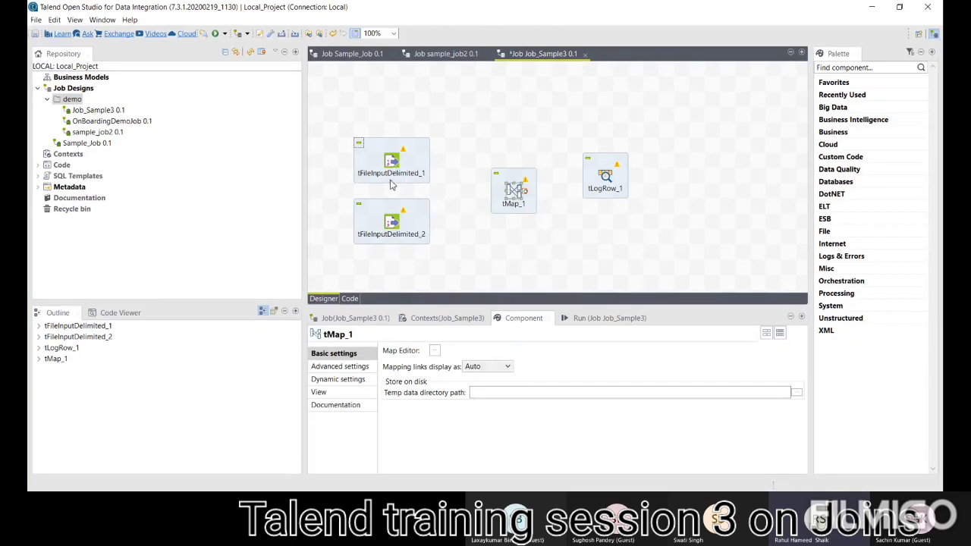
Connect tFileInputDelimited_2 to tMap_1 with a Main row.
{"action": "left_click", "coordinate": [392, 222]}
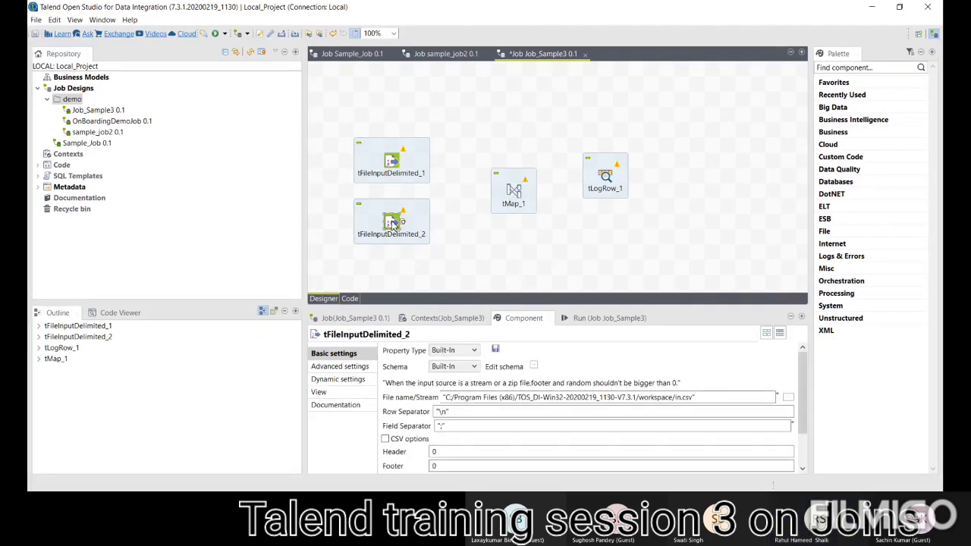
{"action": "right_click", "coordinate": [392, 222]}
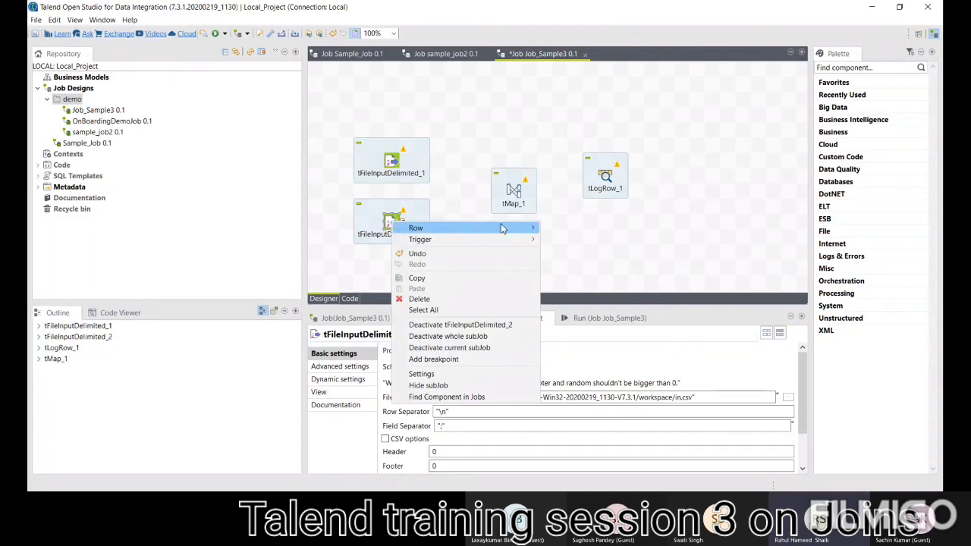
{"action": "mouse_move", "coordinate": [502, 228]}
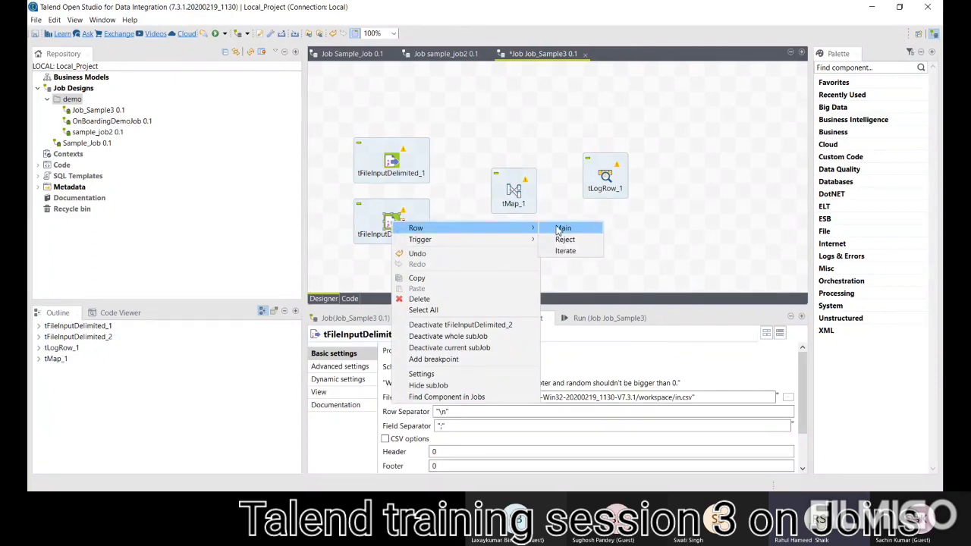
{"action": "left_click", "coordinate": [561, 228]}
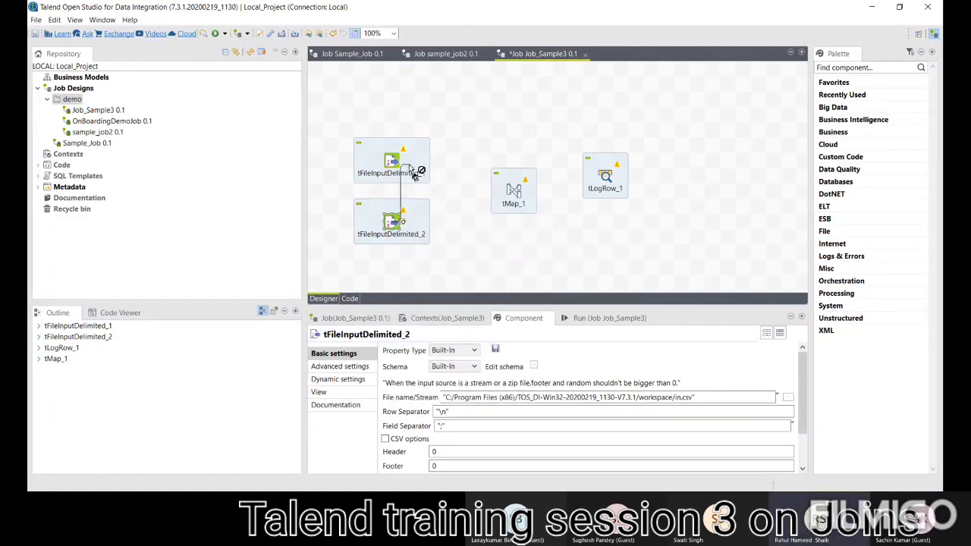
{"action": "left_click", "coordinate": [514, 195]}
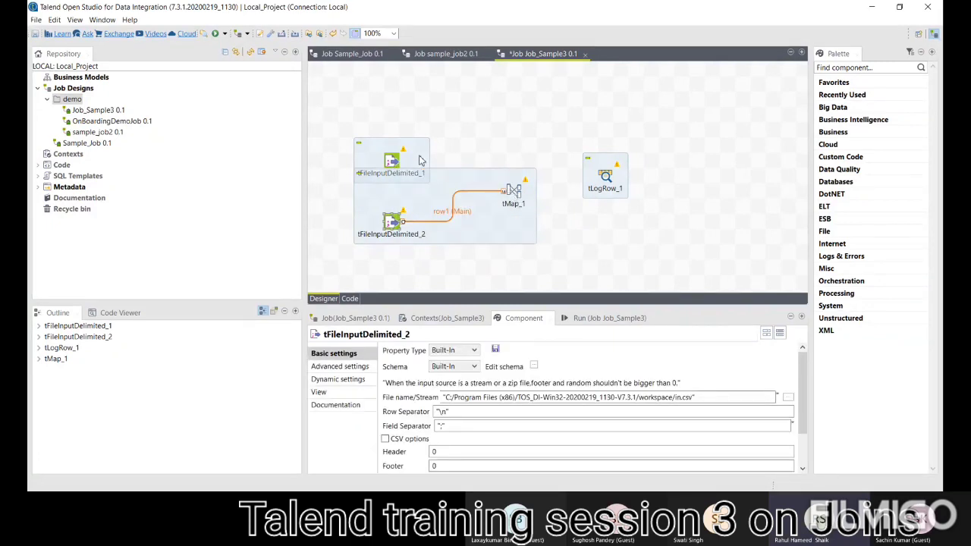
Move tFileInputDelimited_1 up clear of the other subjob and connect it to tMap_1 with a second Main row link.
{"action": "left_click_drag", "start_coordinate": [395, 152], "coordinate": [387, 122]}
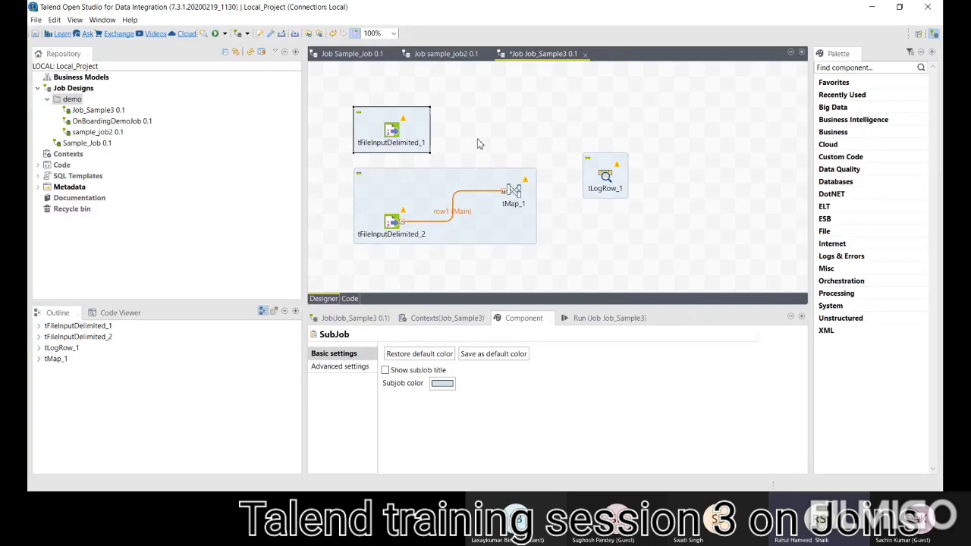
{"action": "left_click", "coordinate": [401, 135]}
{"action": "right_click", "coordinate": [399, 133]}
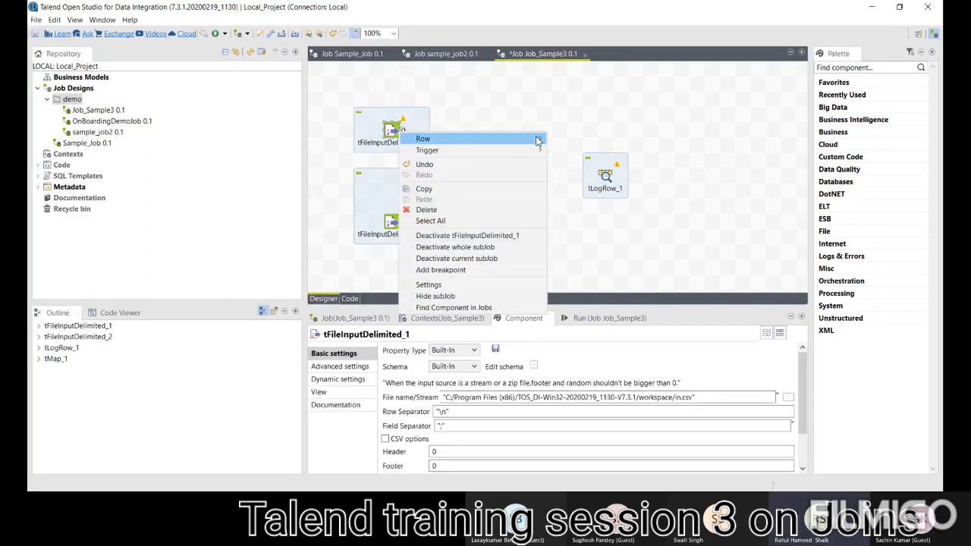
{"action": "mouse_move", "coordinate": [537, 141]}
{"action": "left_click", "coordinate": [568, 139]}
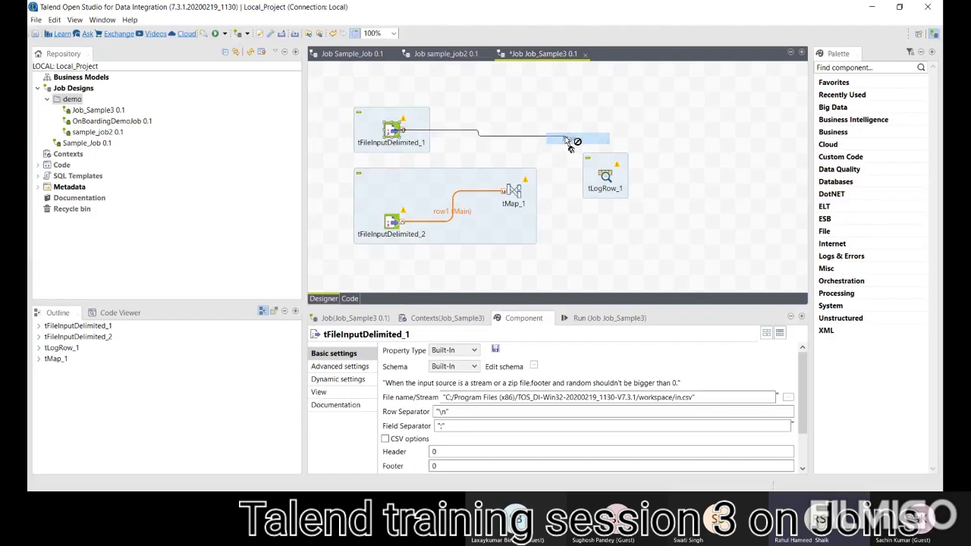
{"action": "left_click", "coordinate": [513, 191]}
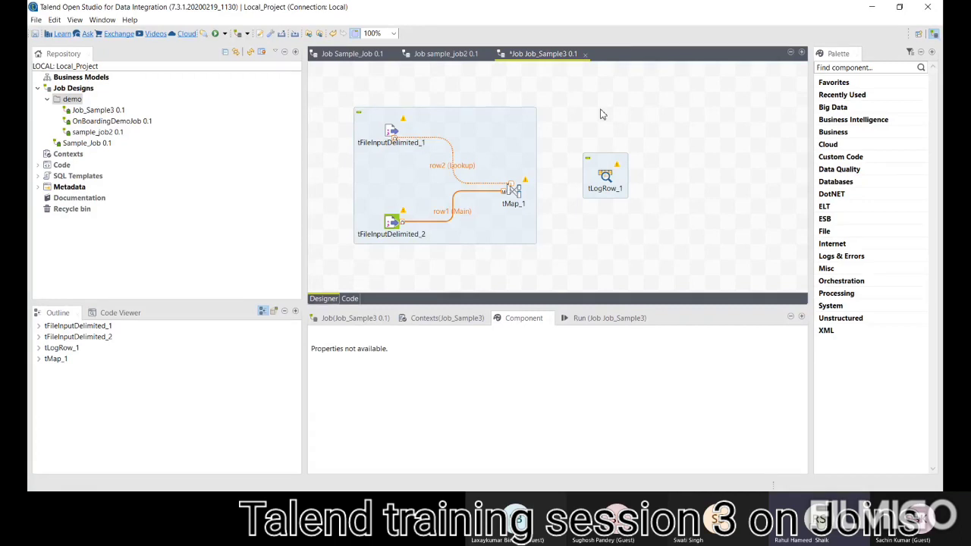
Connect tMap_1 to tLogRow_1 with a new Main output row named Out1.
{"action": "right_click", "coordinate": [516, 192]}
{"action": "mouse_move", "coordinate": [562, 198]}
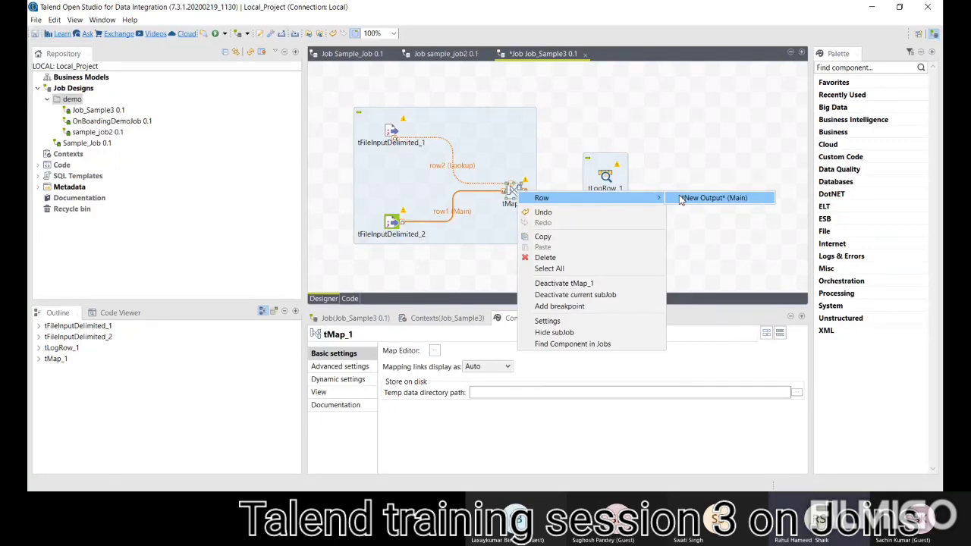
{"action": "left_click", "coordinate": [681, 198]}
{"action": "left_click", "coordinate": [604, 185]}
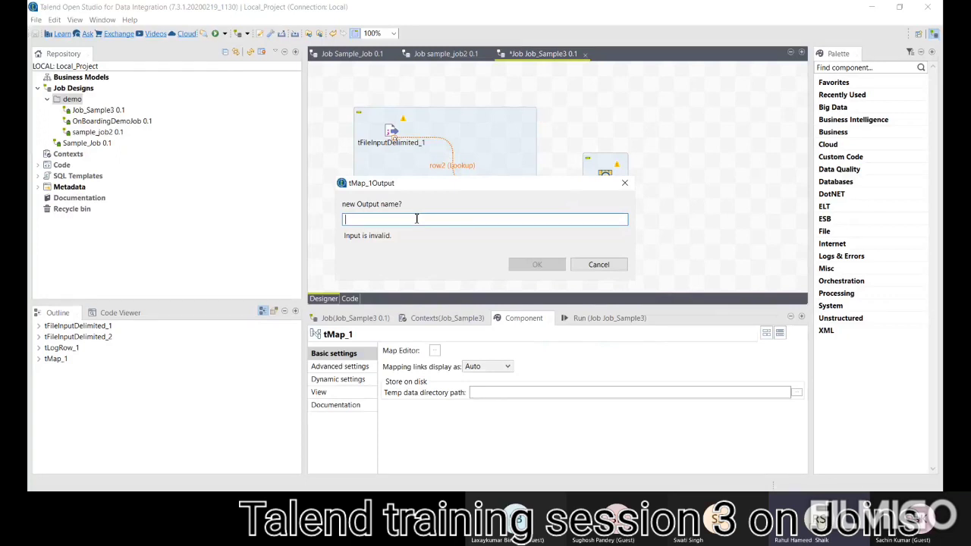
{"action": "type", "text": "Out1"}
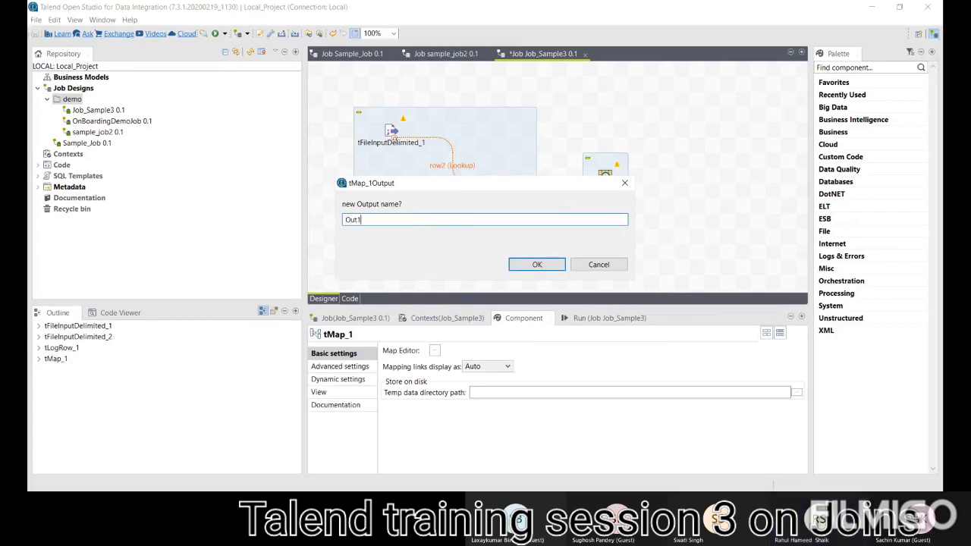
{"action": "left_click", "coordinate": [537, 265]}
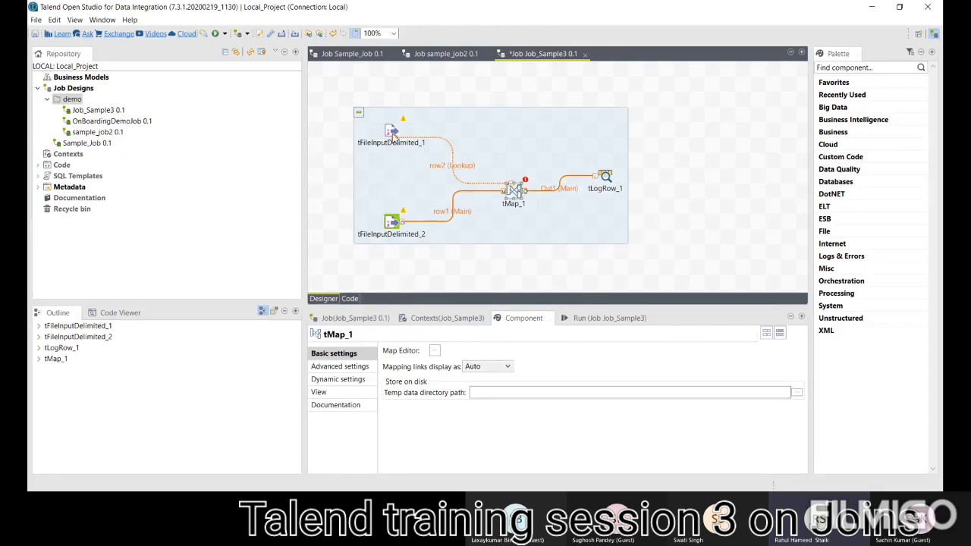
Set the input file of tFileInputDelimited_1 to Employee.txt from the Desktop.
{"action": "left_click", "coordinate": [392, 134]}
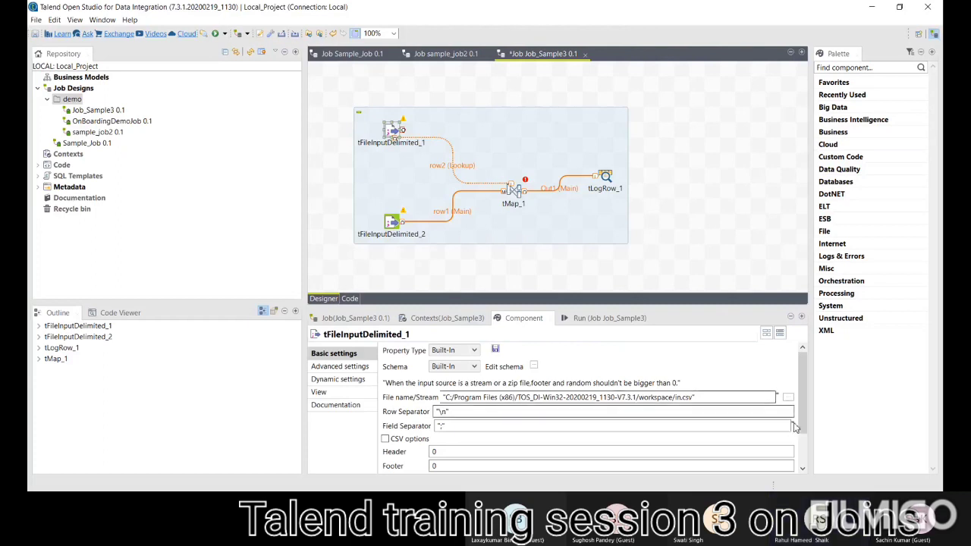
{"action": "left_click", "coordinate": [788, 397]}
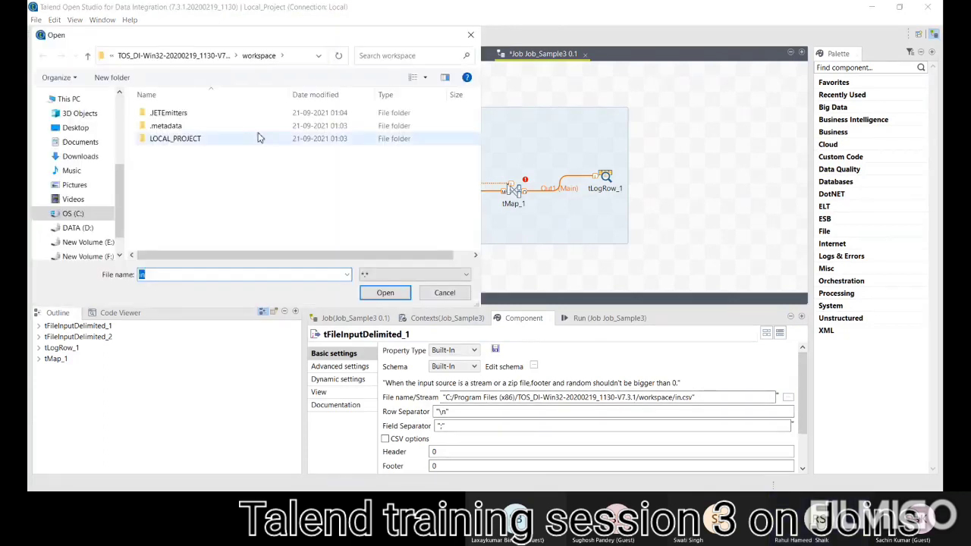
{"action": "left_click", "coordinate": [76, 128]}
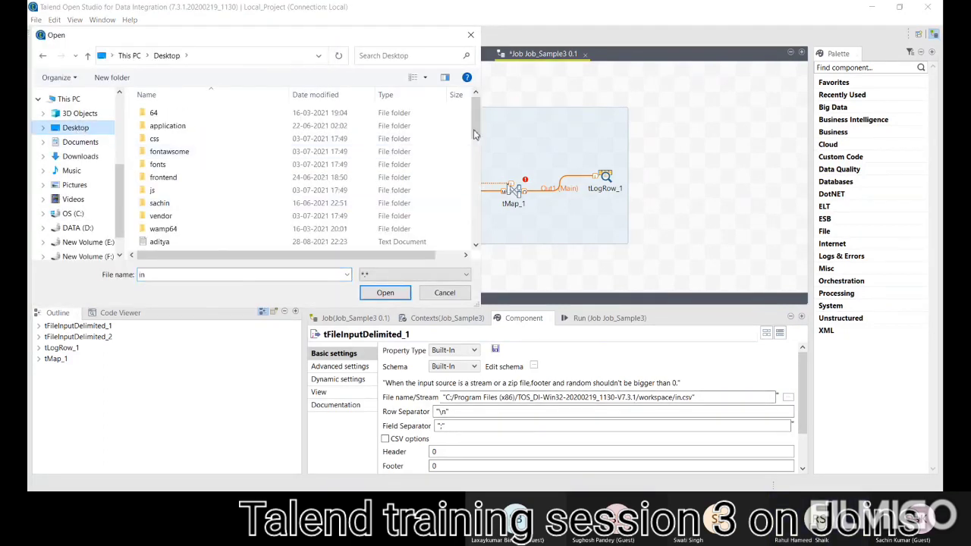
{"action": "scroll", "coordinate": [474, 131], "scroll_direction": "down", "scroll_amount": 10}
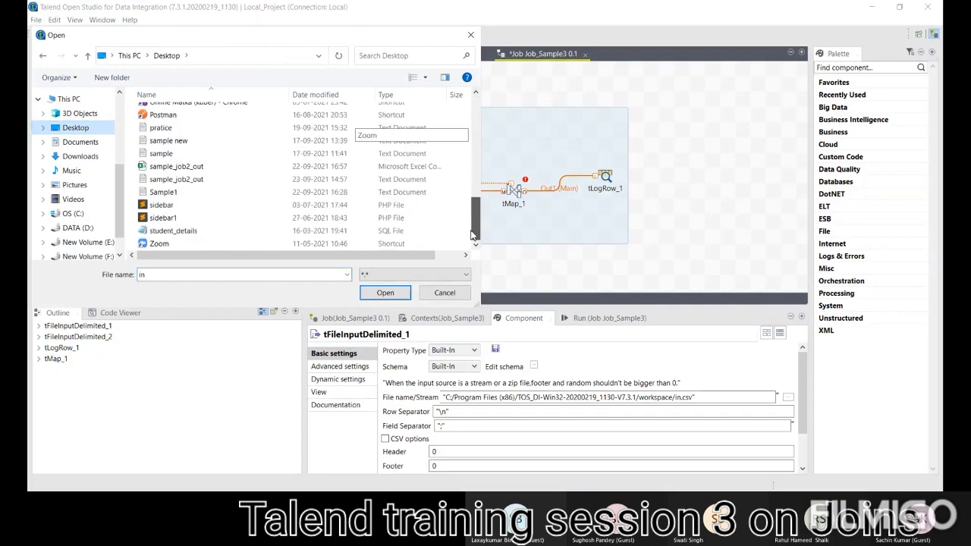
{"action": "double_click", "coordinate": [202, 274]}
{"action": "key", "text": "BackSpace"}
{"action": "type", "text": "em"}
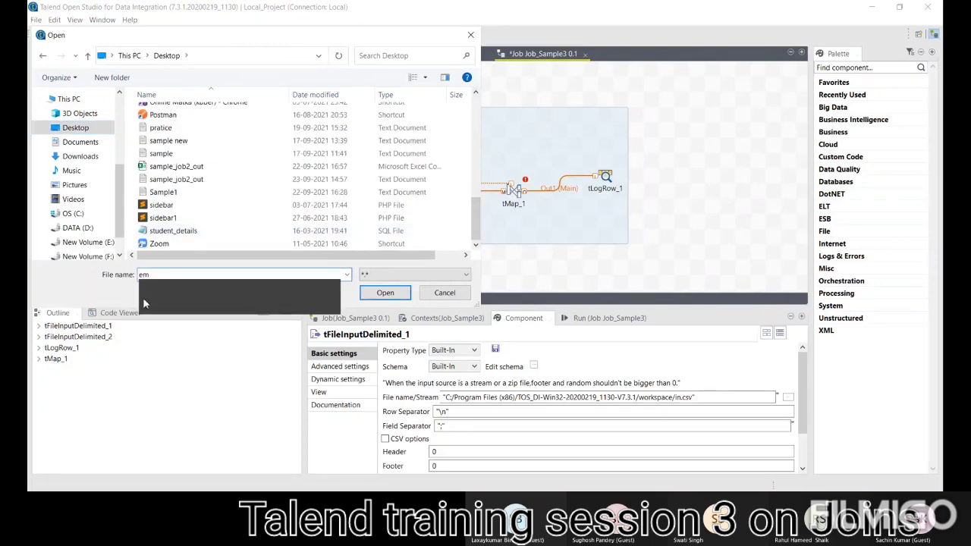
{"action": "left_click", "coordinate": [145, 298]}
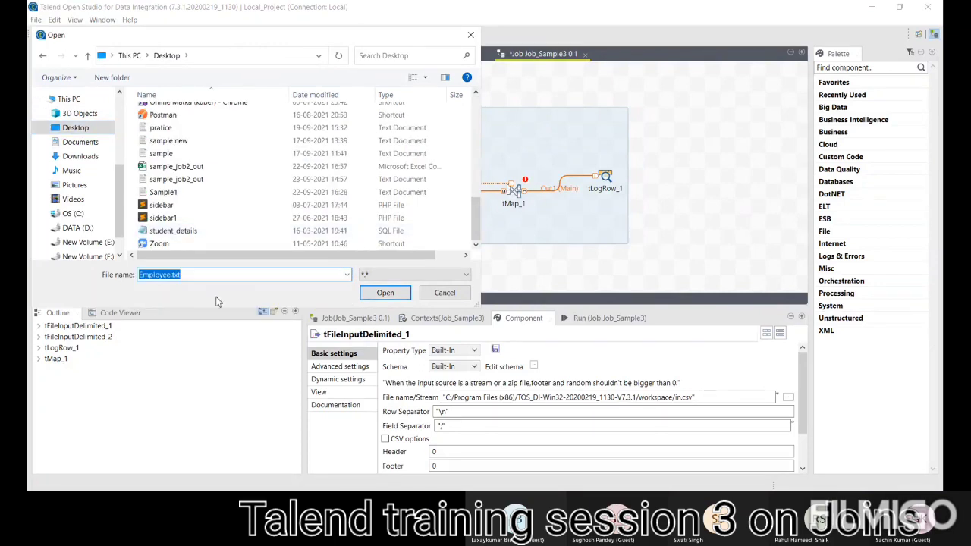
{"action": "left_click", "coordinate": [385, 293]}
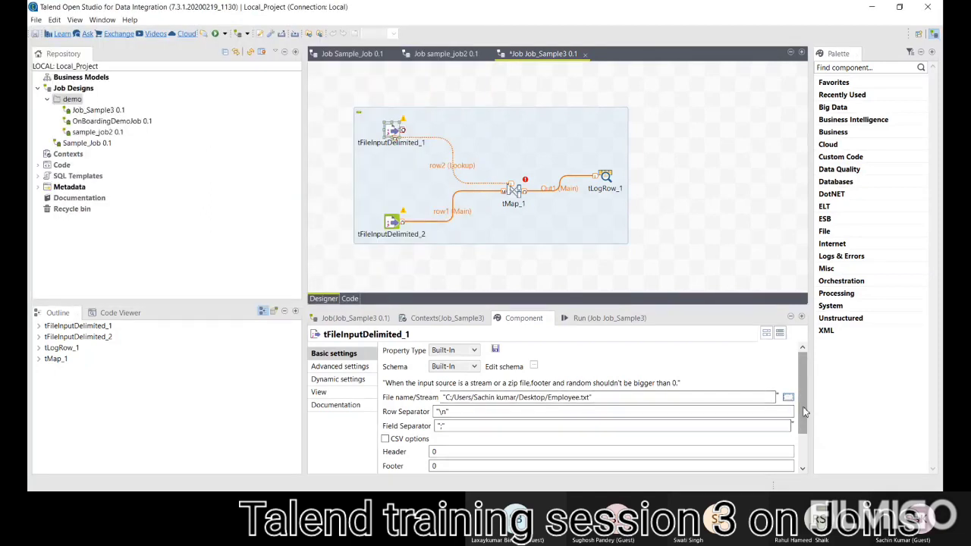
{"action": "left_click_drag", "start_coordinate": [803, 412], "coordinate": [804, 444]}
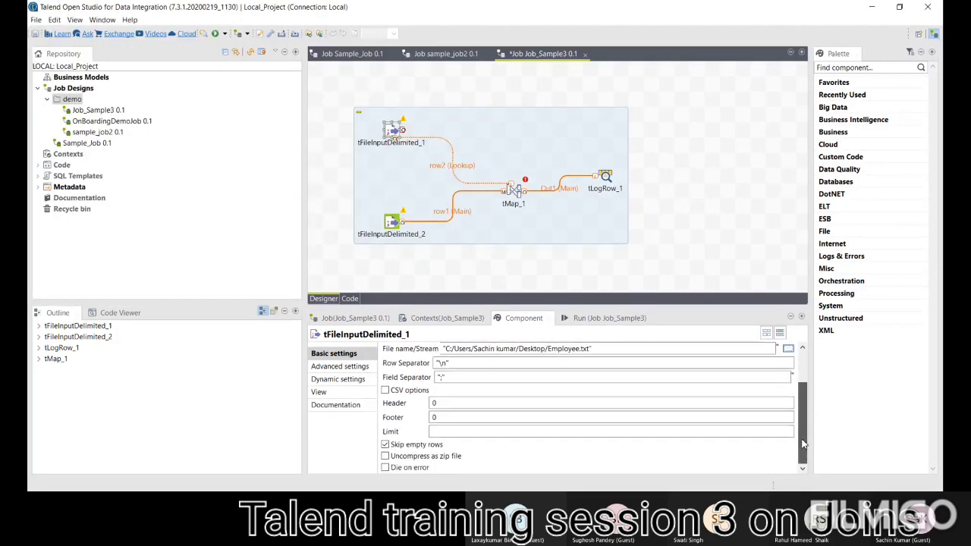
{"action": "left_click", "coordinate": [593, 319]}
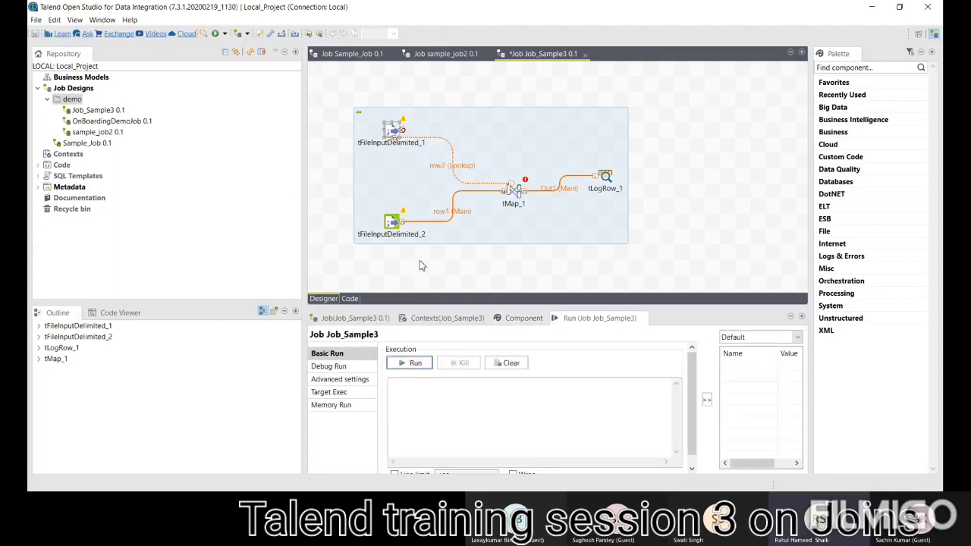
Set the input file of tFileInputDelimited_2 to Dep.txt from the Desktop.
{"action": "left_click", "coordinate": [390, 224]}
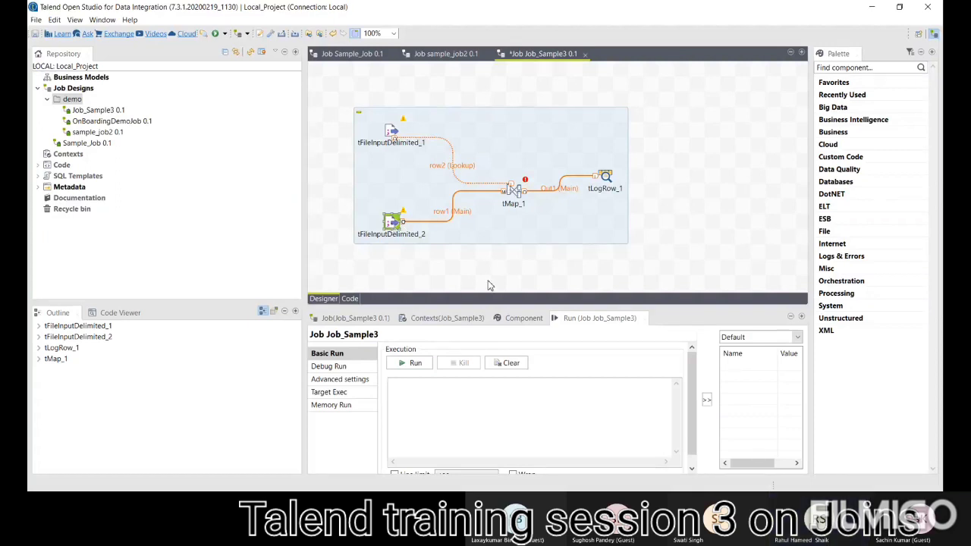
{"action": "left_click", "coordinate": [519, 319]}
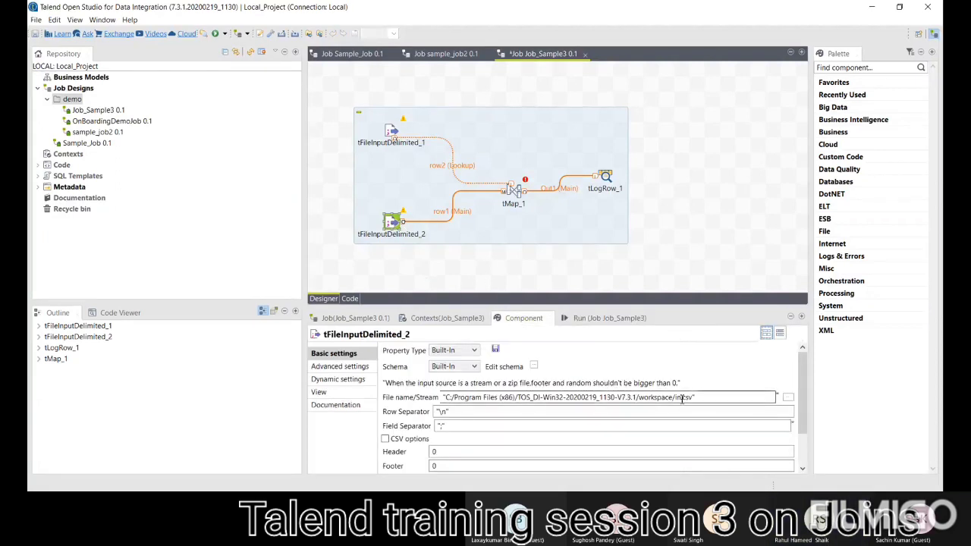
{"action": "left_click", "coordinate": [788, 397]}
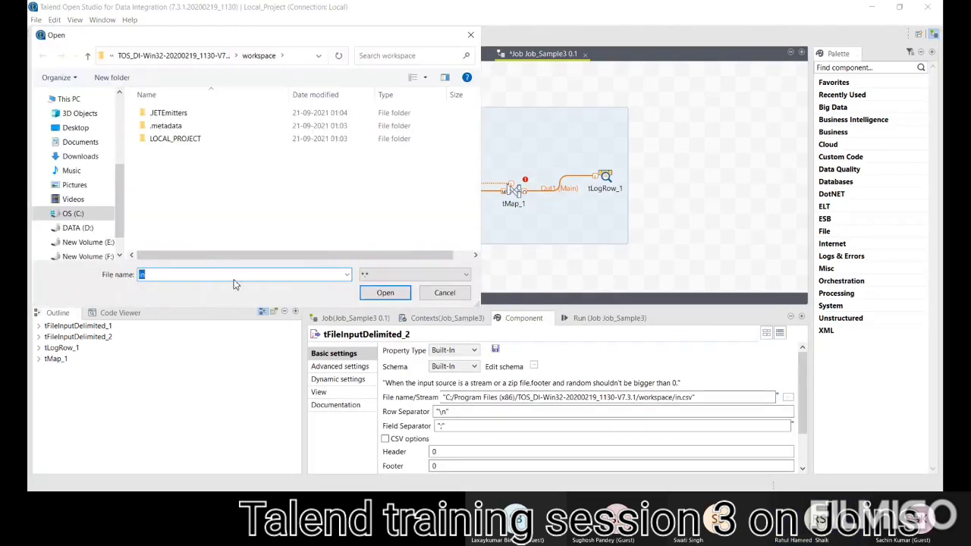
{"action": "left_click", "coordinate": [75, 127]}
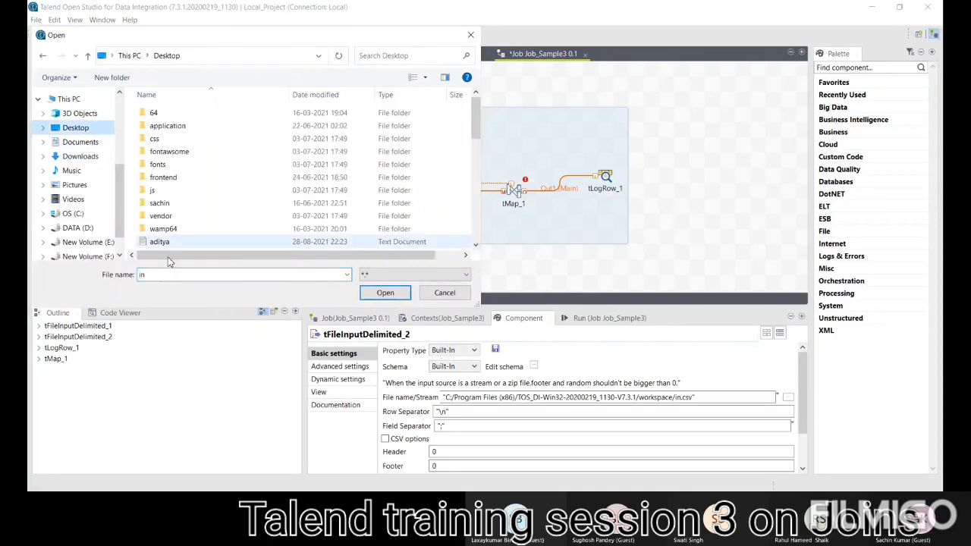
{"action": "left_click", "coordinate": [174, 275]}
{"action": "key", "text": "BackSpace"}
{"action": "key", "text": "BackSpace"}
{"action": "type", "text": "de"}
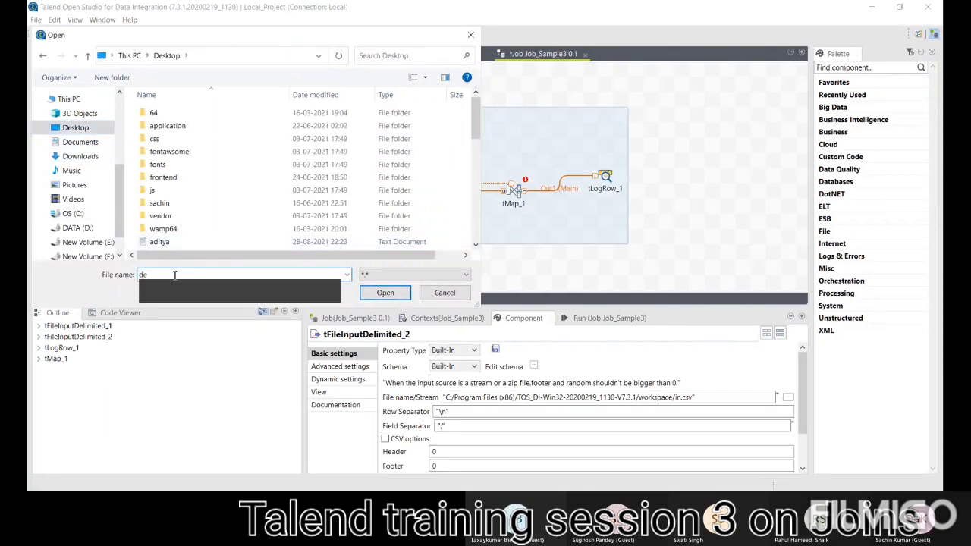
{"action": "left_click", "coordinate": [156, 286]}
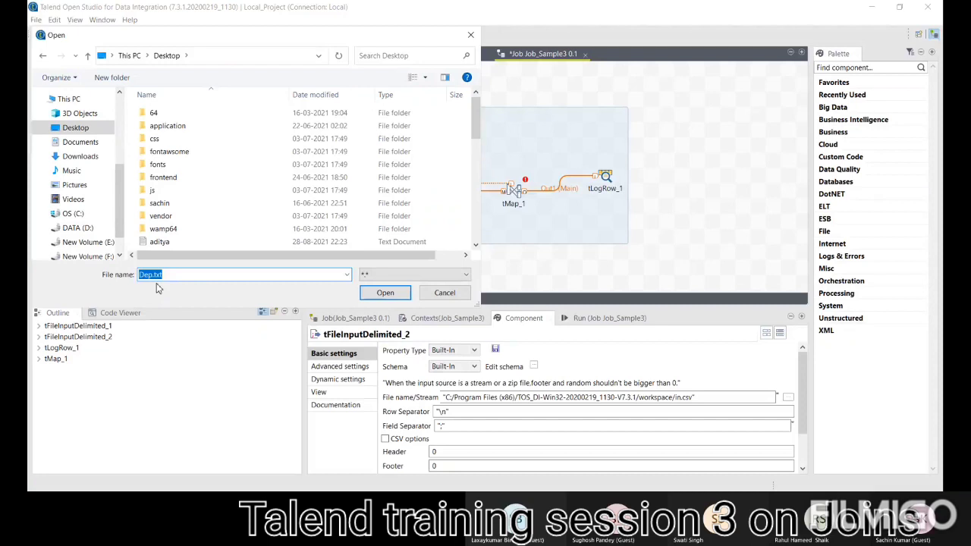
{"action": "left_click", "coordinate": [401, 298]}
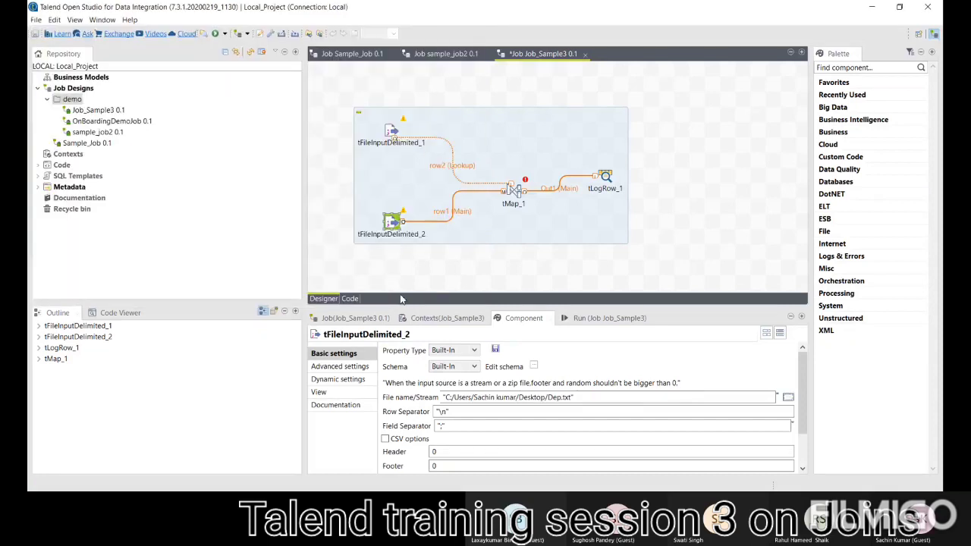
{"action": "left_click", "coordinate": [584, 317]}
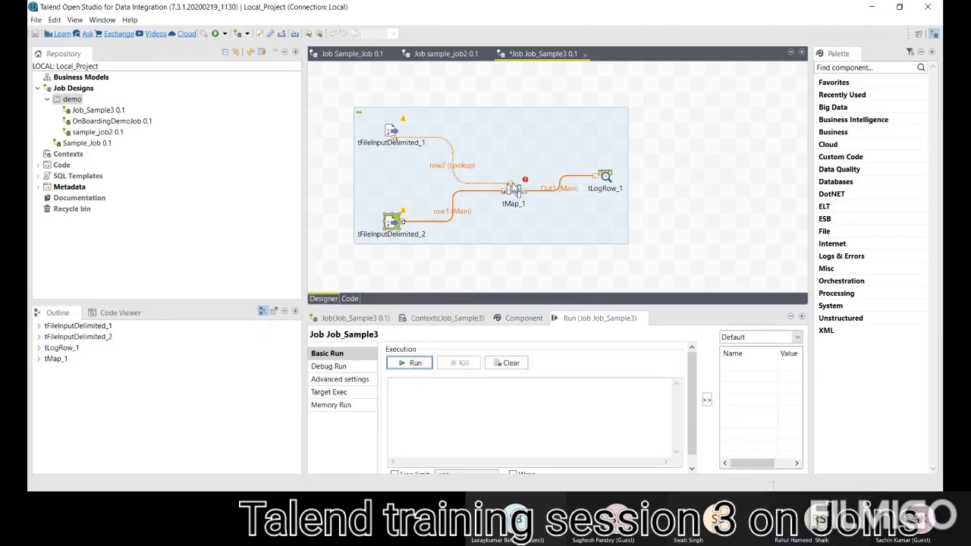
{"action": "left_click", "coordinate": [514, 188]}
{"action": "left_click", "coordinate": [392, 223]}
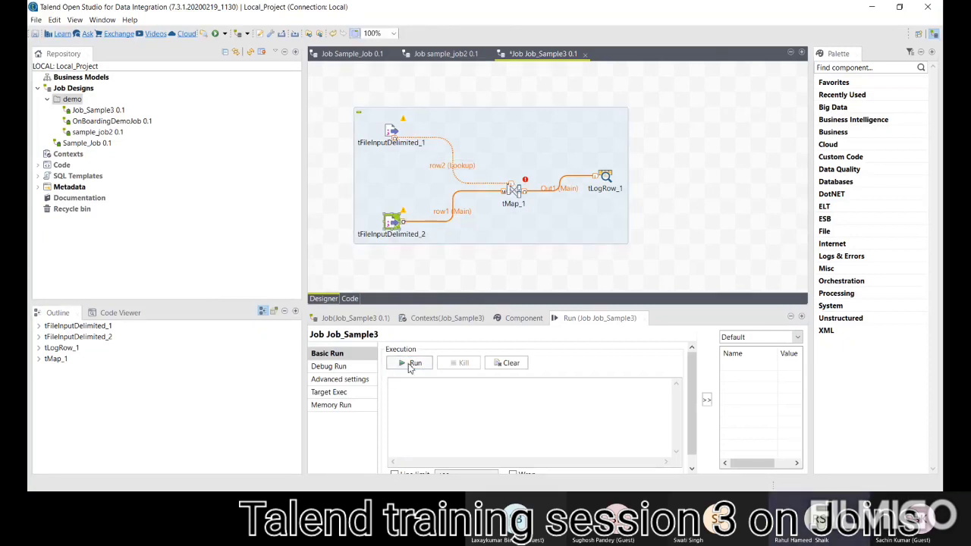
Edit the schema of tFileInputDelimited_1 and add a first column named Emp_id.
{"action": "left_click", "coordinate": [506, 322]}
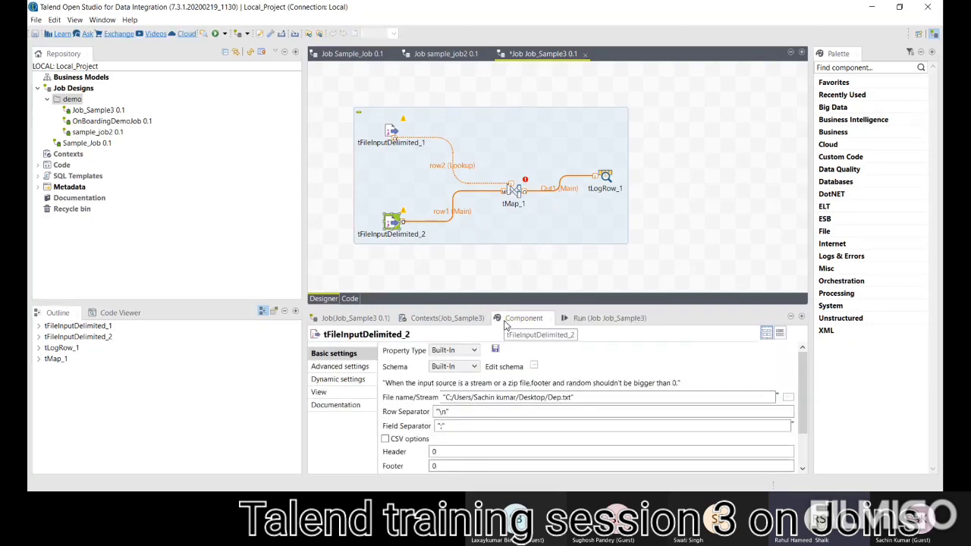
{"action": "left_click", "coordinate": [390, 131]}
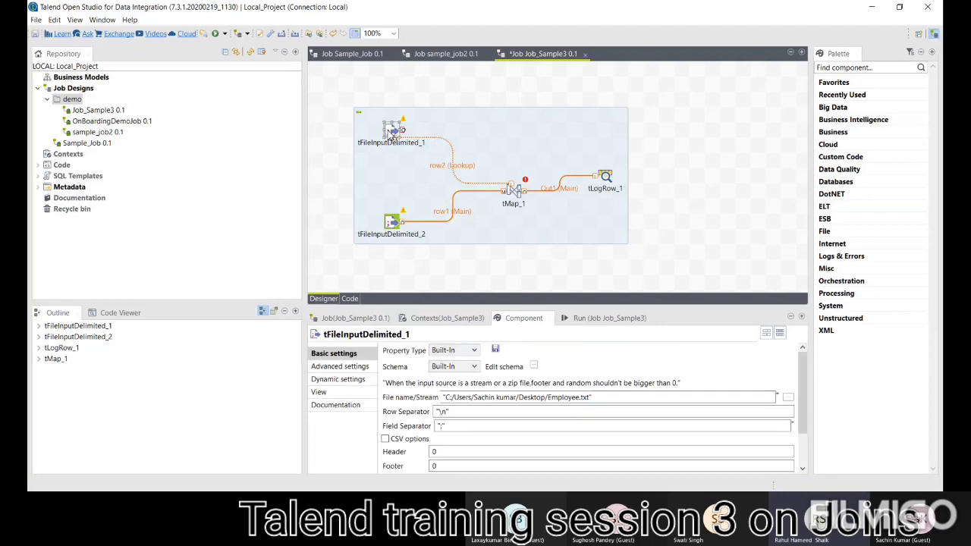
{"action": "mouse_move", "coordinate": [405, 125]}
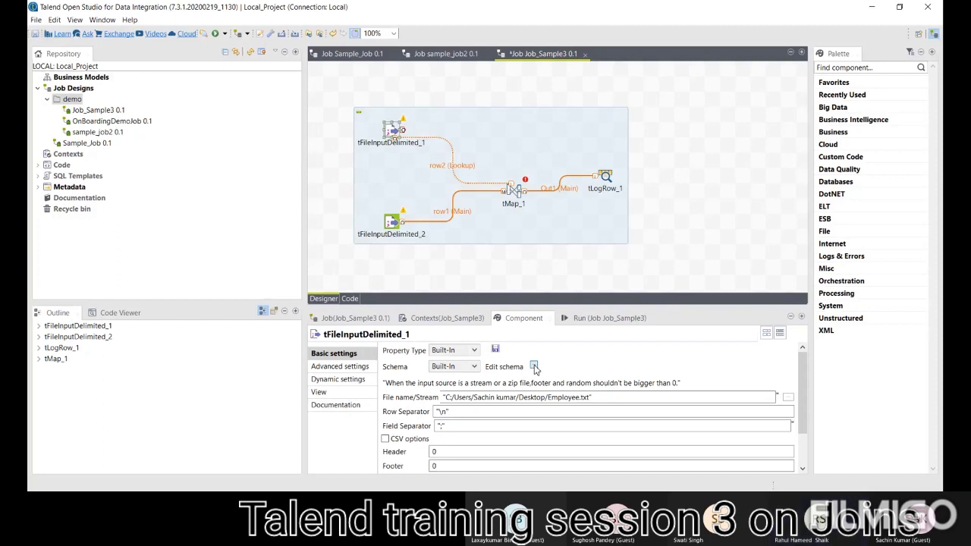
{"action": "left_click", "coordinate": [535, 367]}
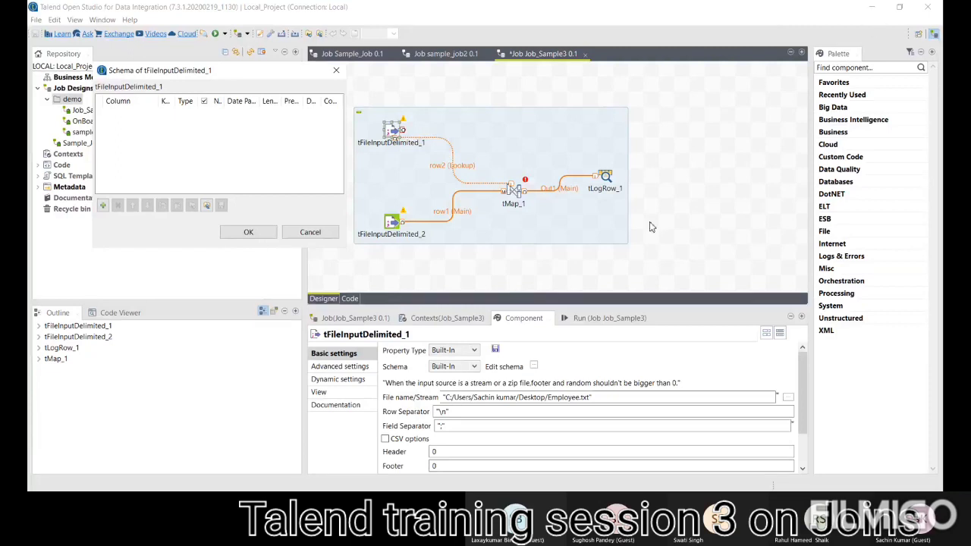
{"action": "left_click", "coordinate": [310, 232]}
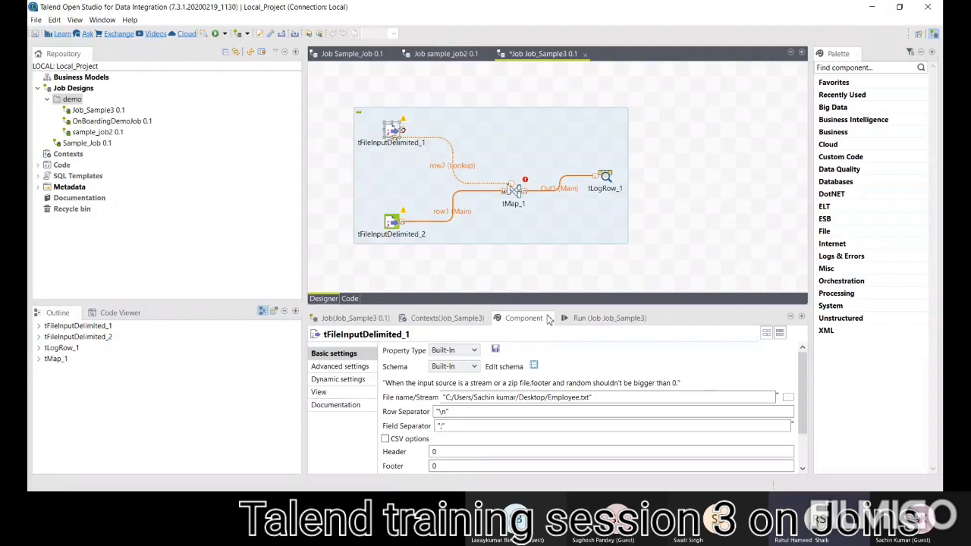
{"action": "left_click", "coordinate": [534, 368]}
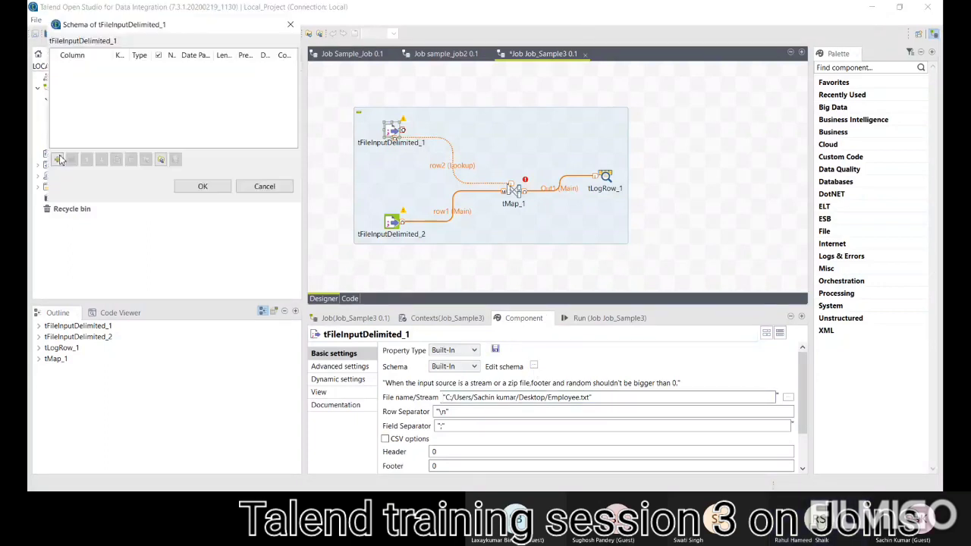
{"action": "left_click", "coordinate": [57, 160]}
{"action": "left_click", "coordinate": [97, 68]}
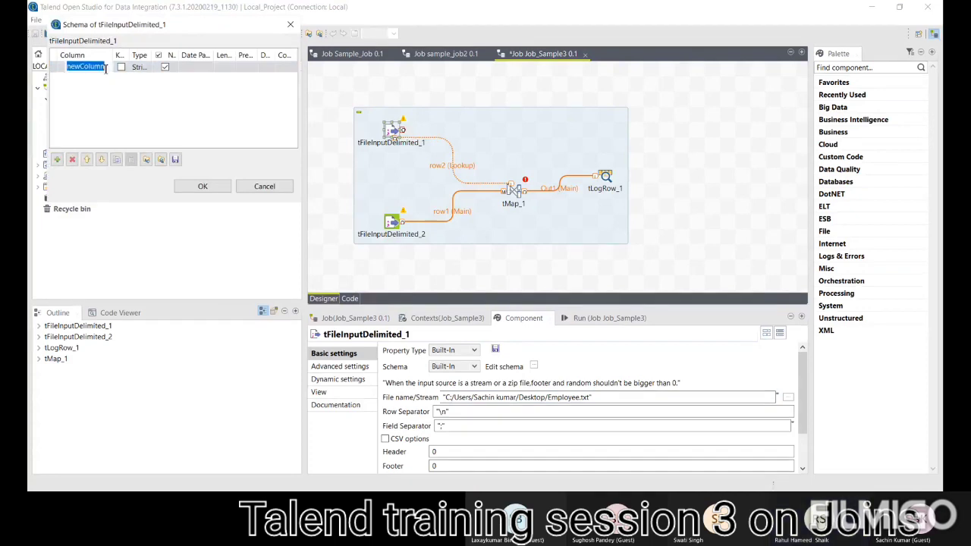
{"action": "type", "text": "Emp"}
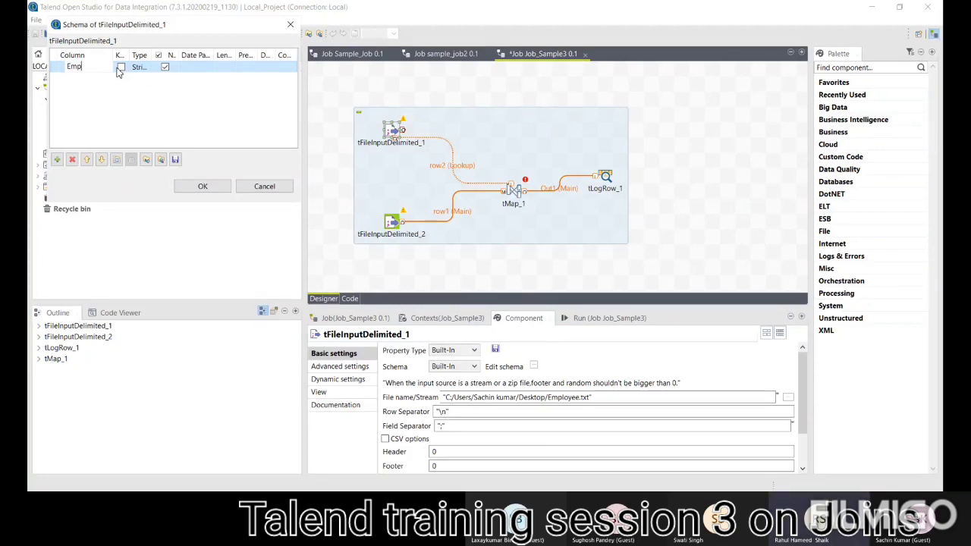
{"action": "type", "text": "_id"}
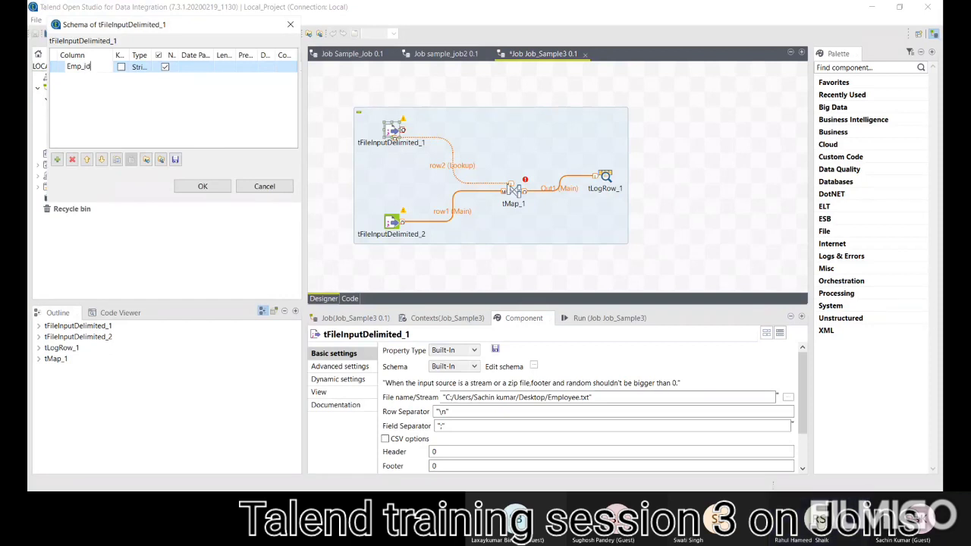
Add a second column named Emp_Name to the schema of tFileInputDelimited_1 and accept the schema.
{"action": "left_click", "coordinate": [56, 159]}
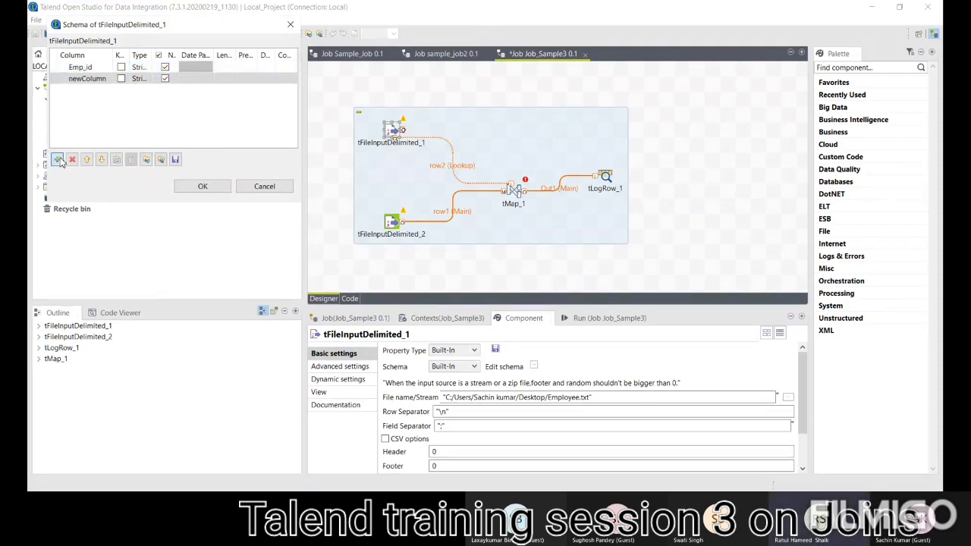
{"action": "left_click", "coordinate": [109, 78]}
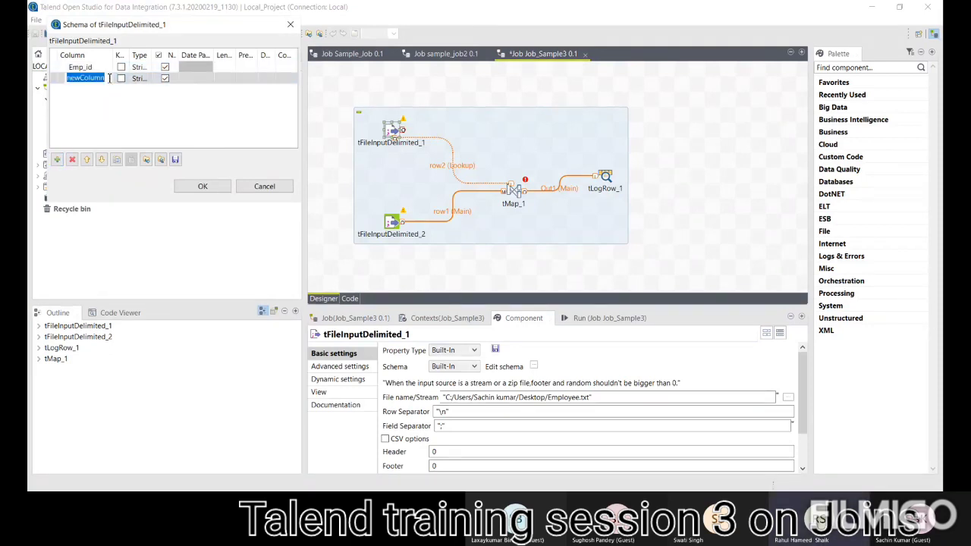
{"action": "type", "text": "Emp"}
{"action": "key", "text": "Return"}
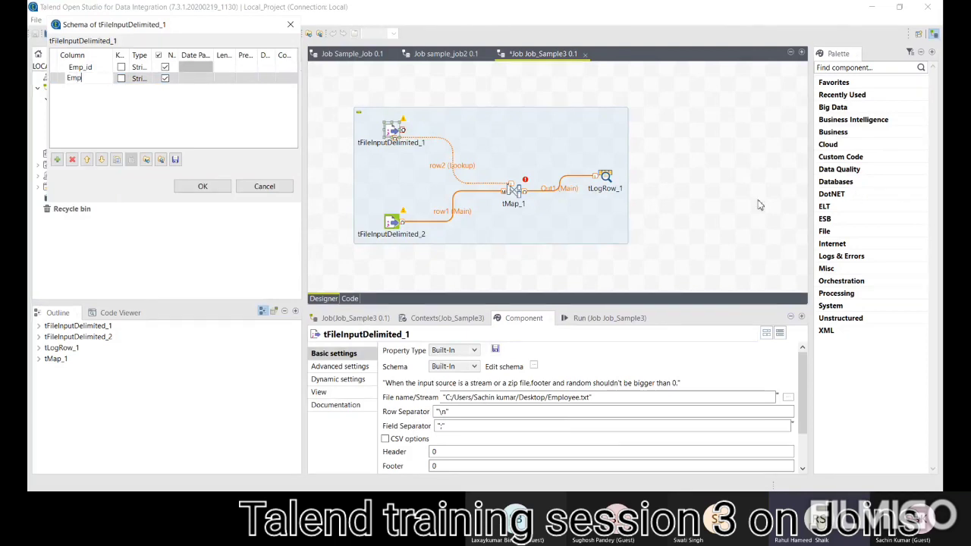
{"action": "type", "text": "Name"}
{"action": "key", "text": "BackSpace"}
{"action": "key", "text": "BackSpace"}
{"action": "key", "text": "BackSpace"}
{"action": "key", "text": "BackSpace"}
{"action": "type", "text": "_Na"}
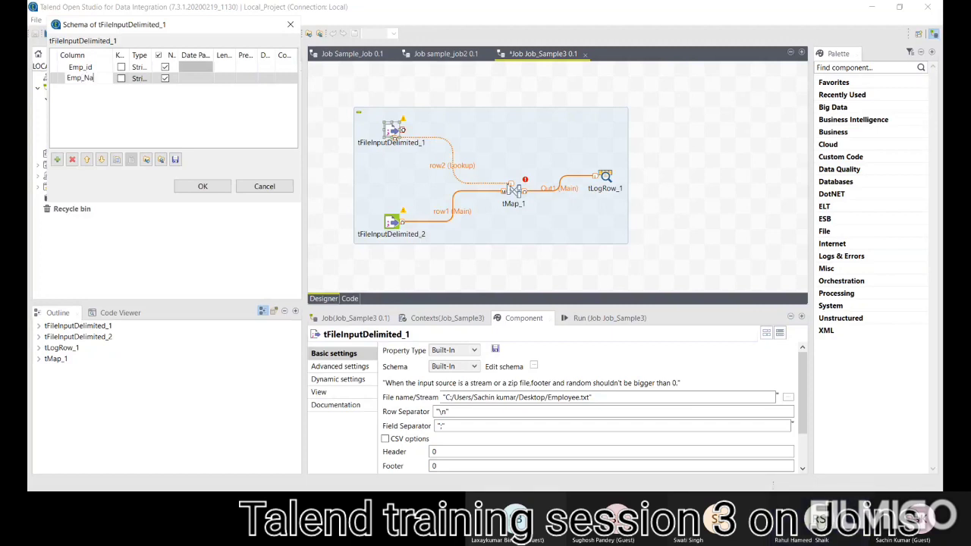
{"action": "type", "text": "me"}
{"action": "left_click", "coordinate": [868, 4]}
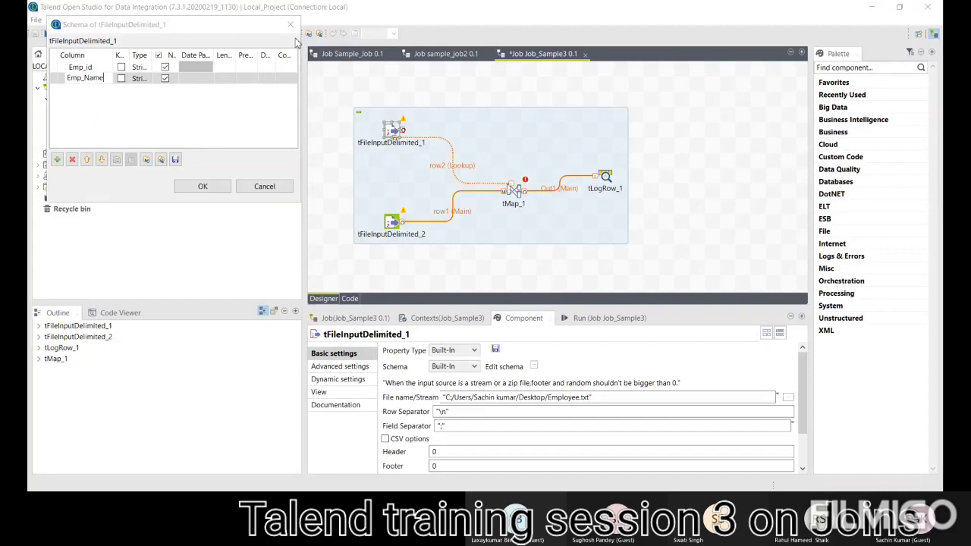
{"action": "left_click", "coordinate": [197, 190]}
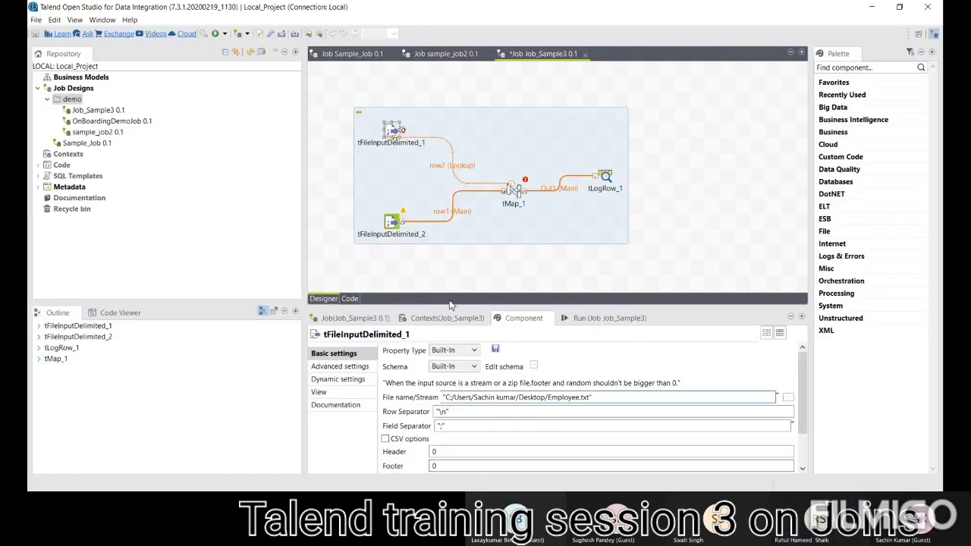
Reopen the schema of tFileInputDelimited_1 and rename its second column to Emp_no.
{"action": "left_click", "coordinate": [534, 367]}
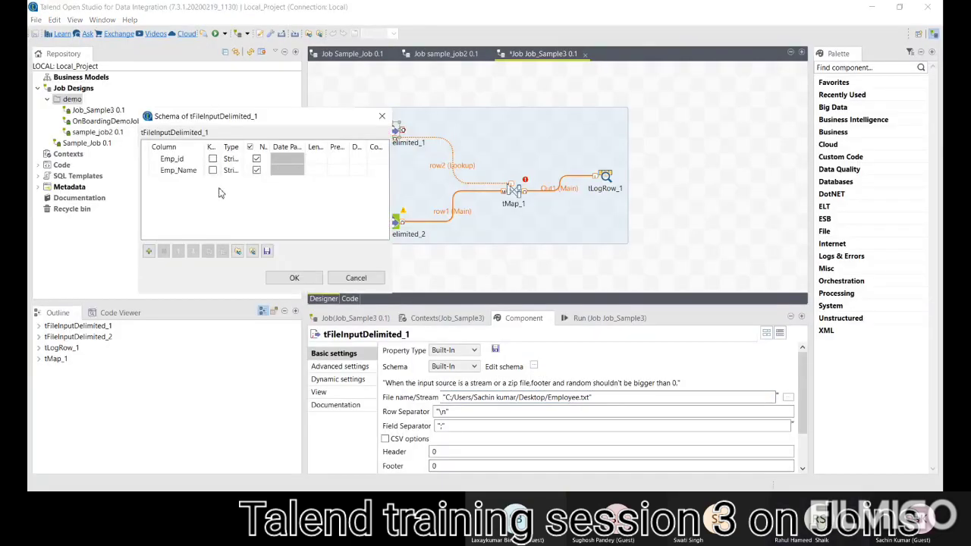
{"action": "left_click", "coordinate": [194, 170]}
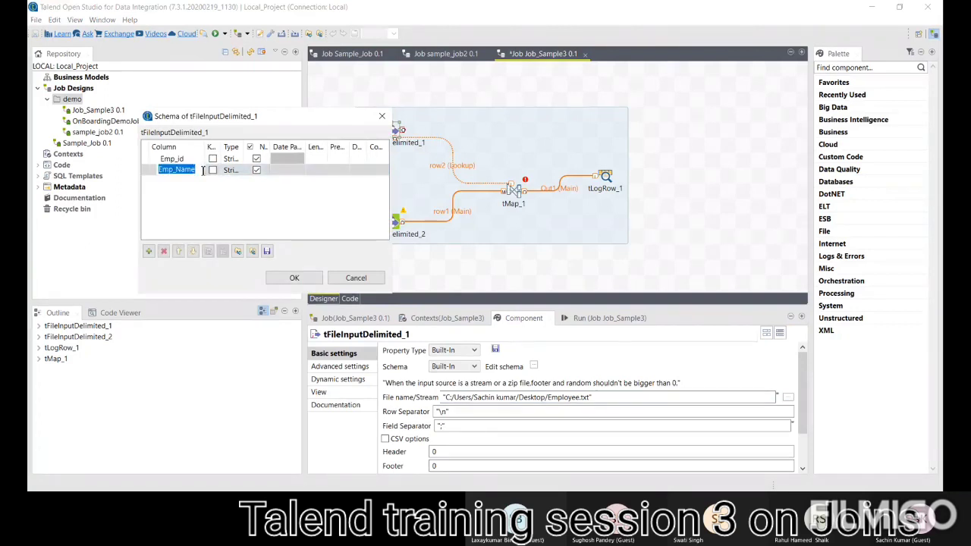
{"action": "key", "text": "BackSpace"}
{"action": "type", "text": "Emp_n"}
{"action": "type", "text": "a"}
Add a third column named Dep_id to the schema of tFileInputDelimited_1 and accept the schema.
{"action": "left_click", "coordinate": [149, 251]}
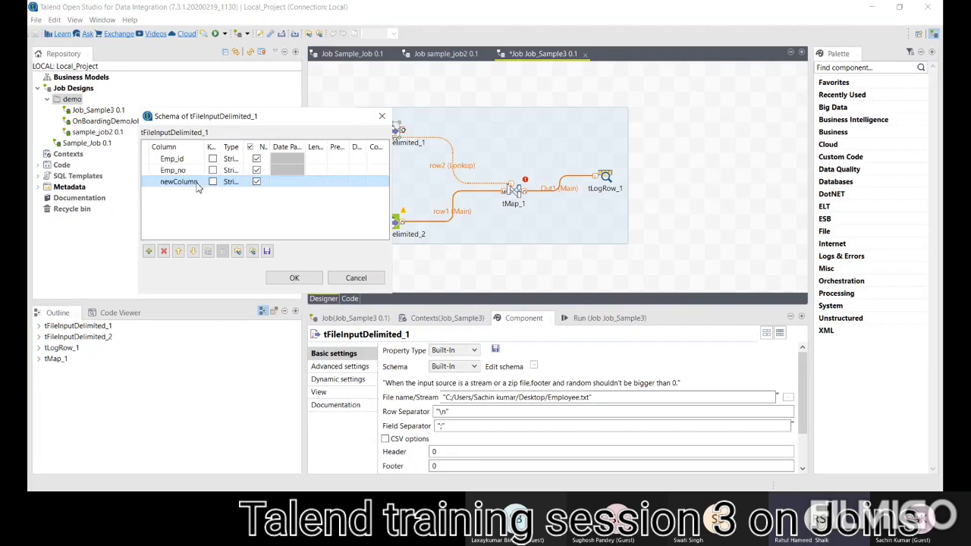
{"action": "left_click", "coordinate": [182, 182]}
{"action": "type", "text": "Dep_id"}
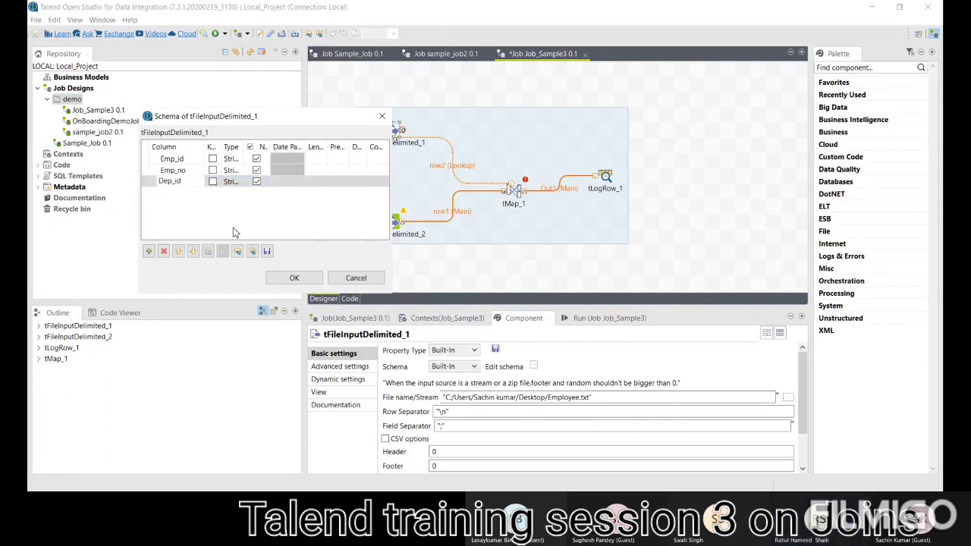
{"action": "left_click", "coordinate": [295, 278]}
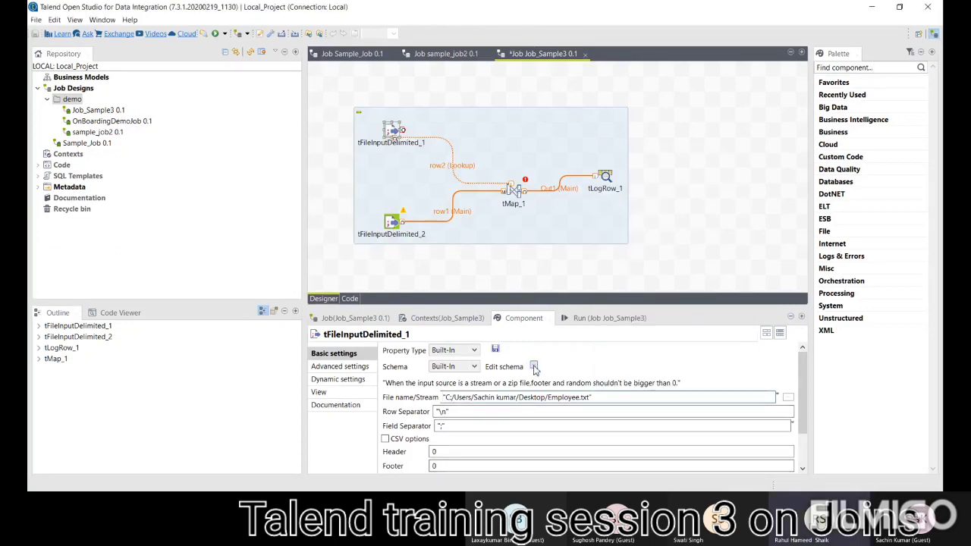
Try to run Job_Sample3, cancelling the execution at the job error prompt.
{"action": "left_click", "coordinate": [607, 318]}
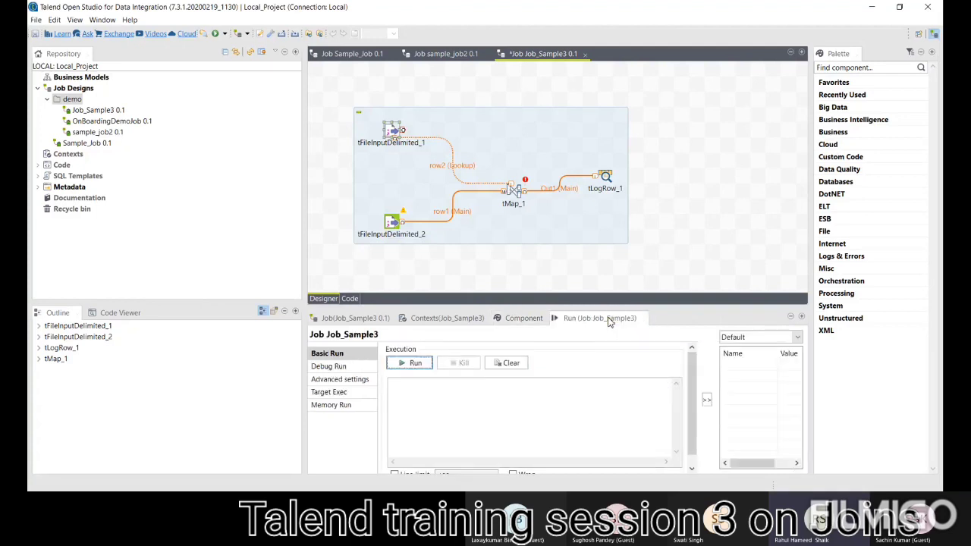
{"action": "left_click", "coordinate": [522, 319]}
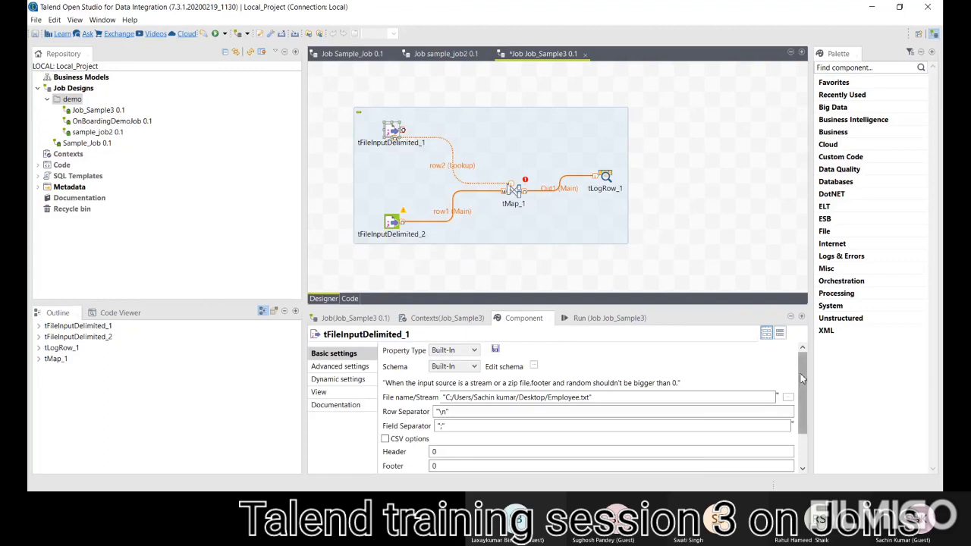
{"action": "mouse_move", "coordinate": [800, 373]}
{"action": "left_mouse_down"}
{"action": "mouse_move", "coordinate": [799, 414]}
{"action": "mouse_move", "coordinate": [798, 375]}
{"action": "left_mouse_up"}
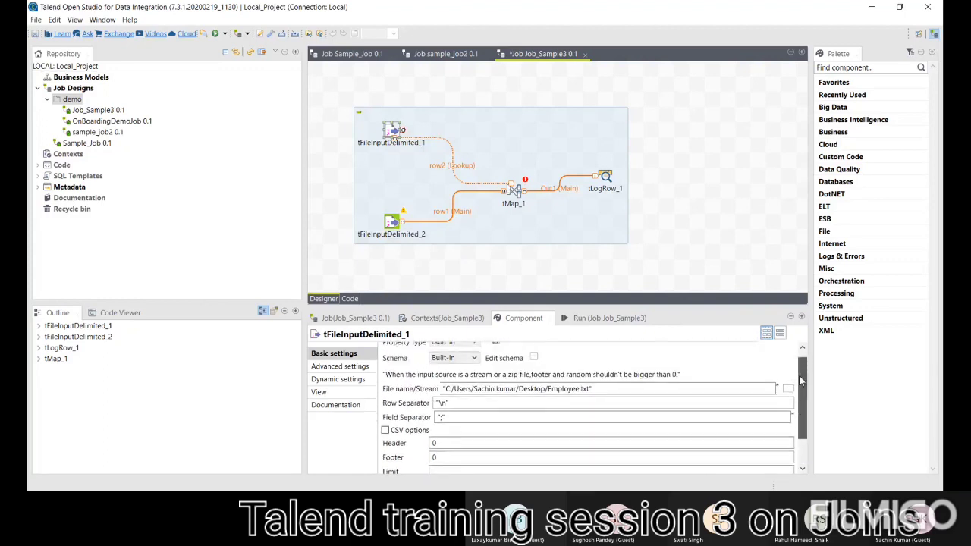
{"action": "left_click", "coordinate": [588, 319]}
{"action": "left_click", "coordinate": [413, 363]}
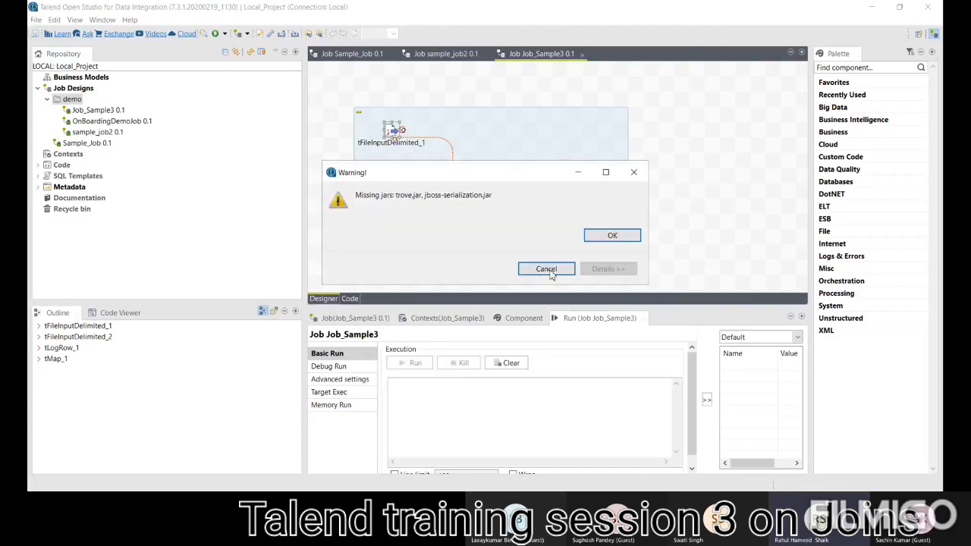
{"action": "left_click", "coordinate": [612, 234]}
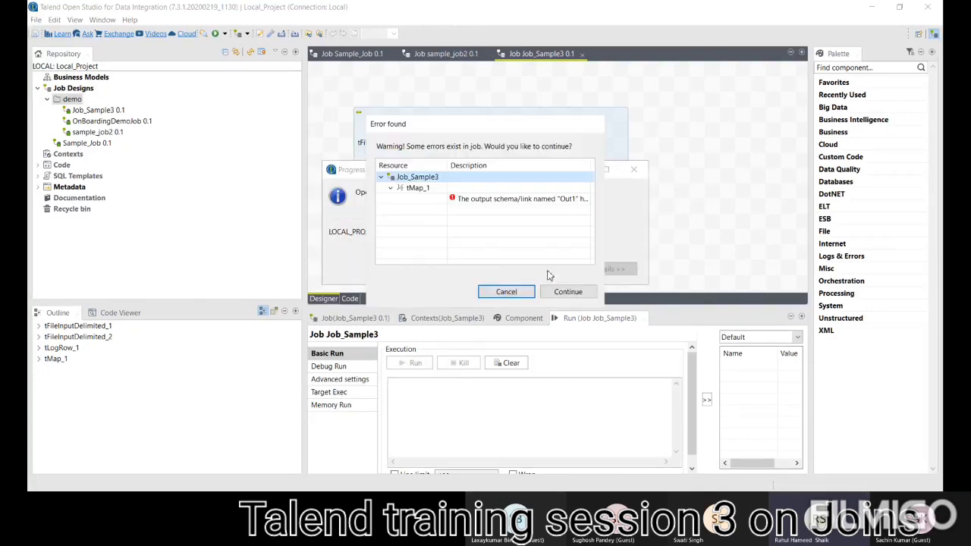
{"action": "left_click", "coordinate": [517, 295]}
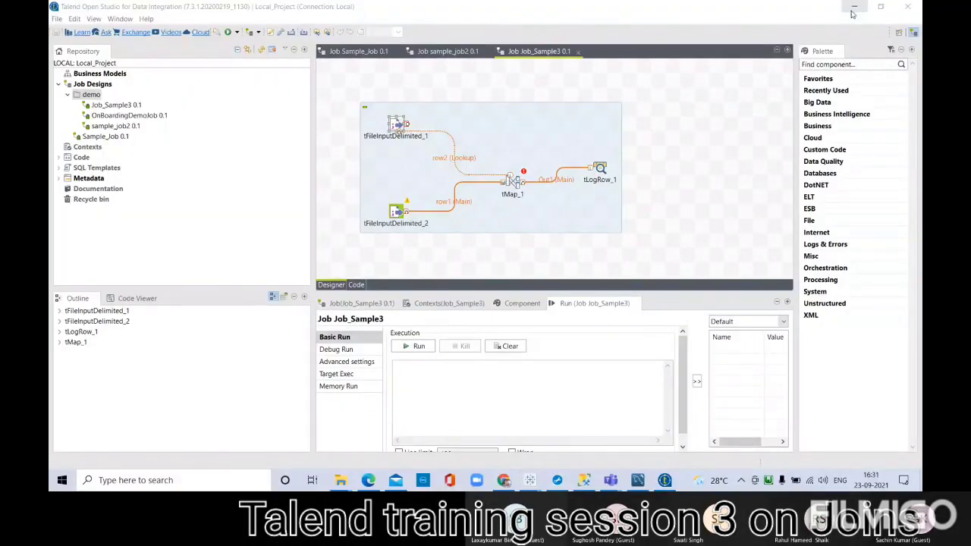
Open the Dep text file from the desktop to read its column headers, and return to Talend Open Studio.
{"action": "left_click", "coordinate": [851, 11]}
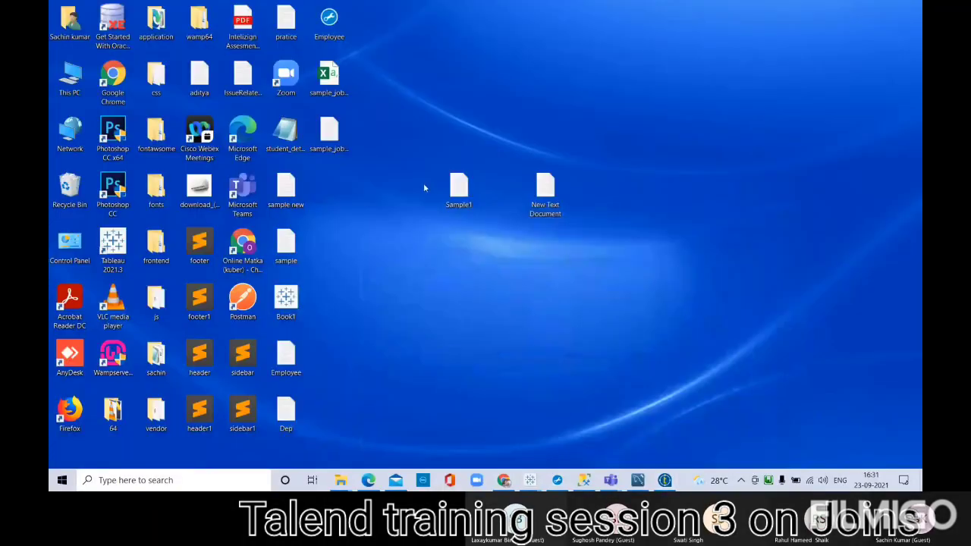
{"action": "double_click", "coordinate": [297, 411]}
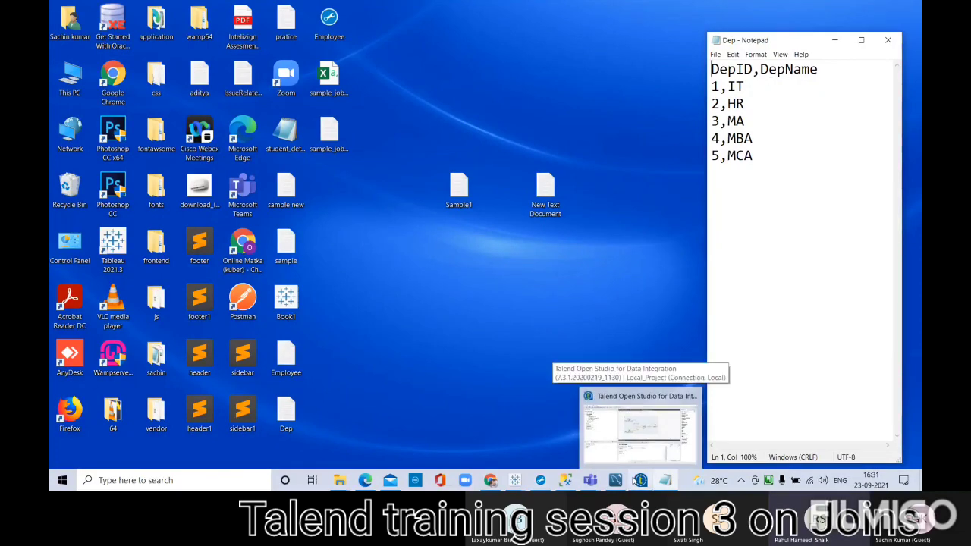
{"action": "left_click", "coordinate": [637, 480]}
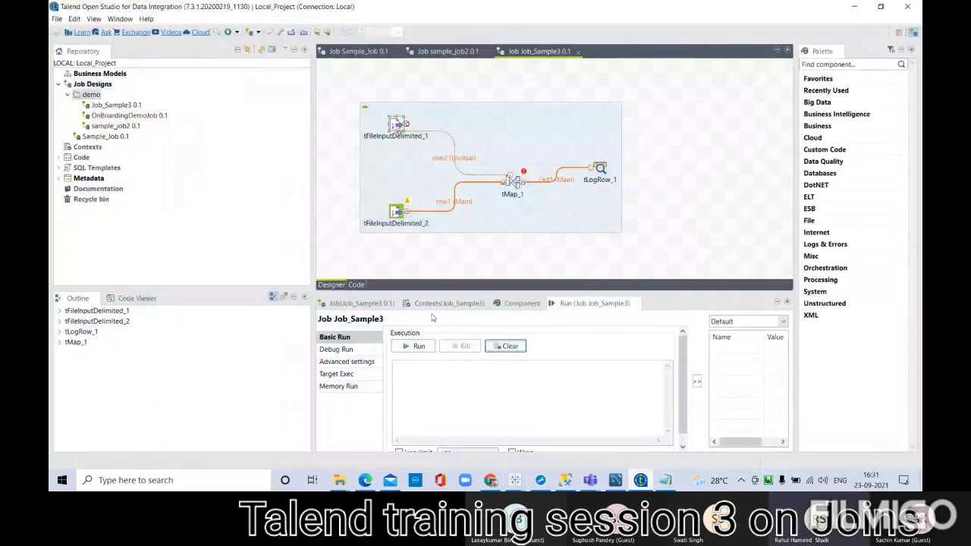
Edit the schema of tFileInputDelimited_2 and add a first column named DepId.
{"action": "left_click", "coordinate": [396, 217]}
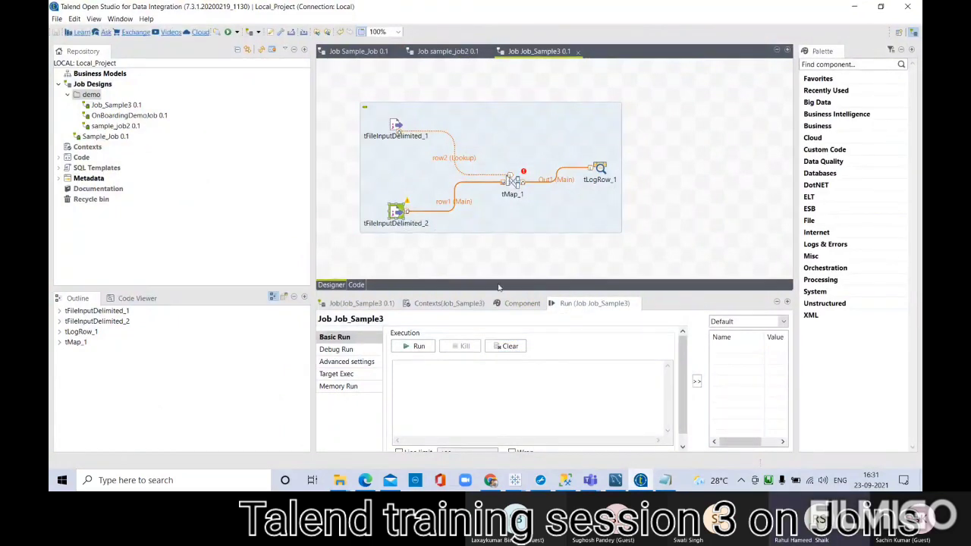
{"action": "left_click", "coordinate": [521, 303]}
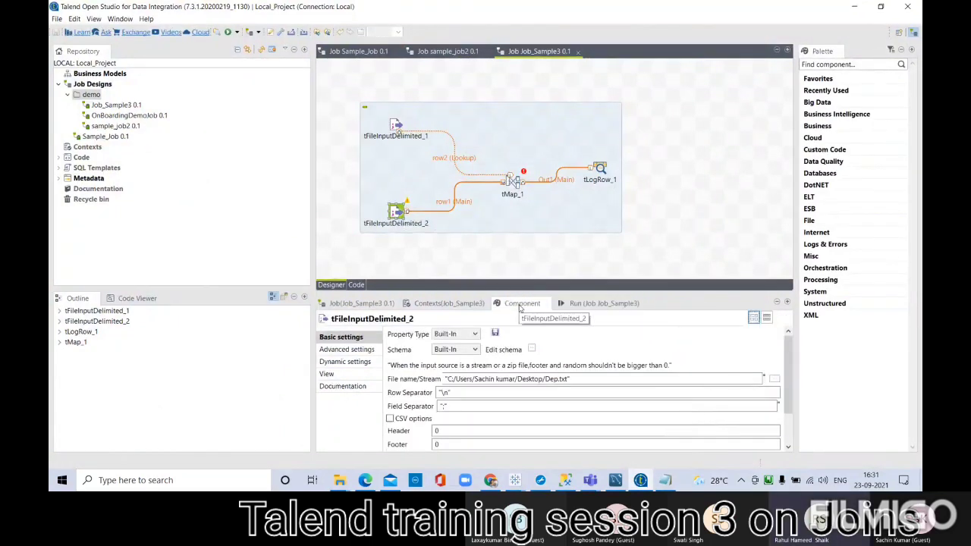
{"action": "left_click", "coordinate": [531, 349]}
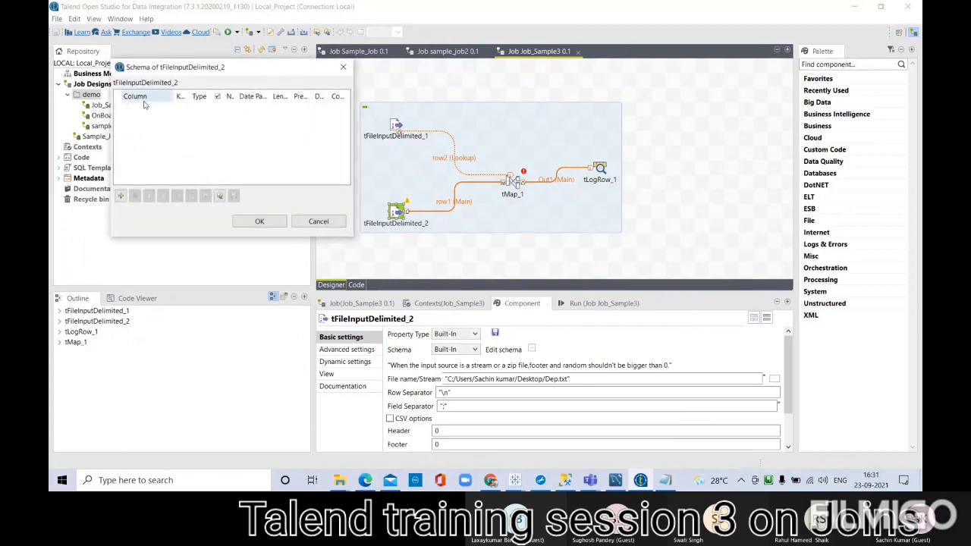
{"action": "left_click", "coordinate": [119, 195]}
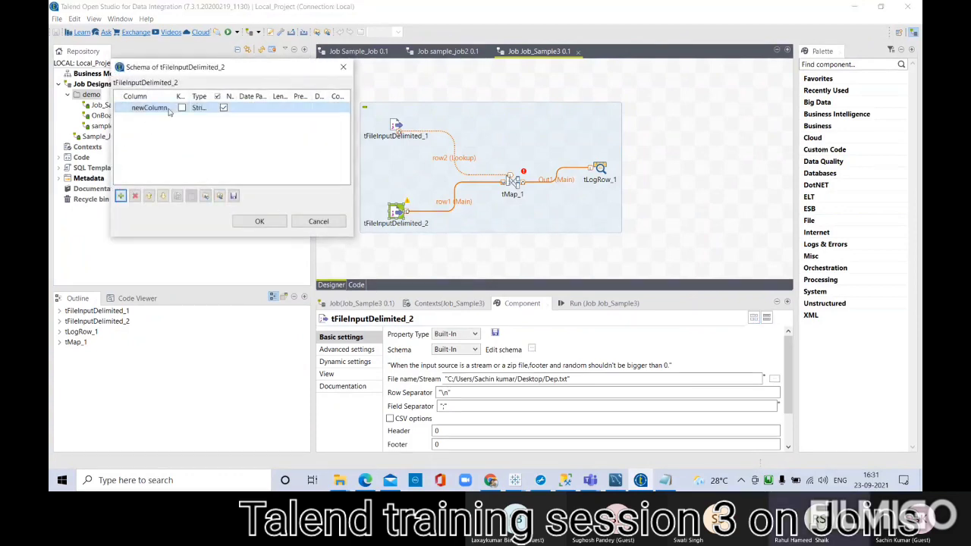
{"action": "left_click", "coordinate": [169, 109]}
{"action": "type", "text": "De"}
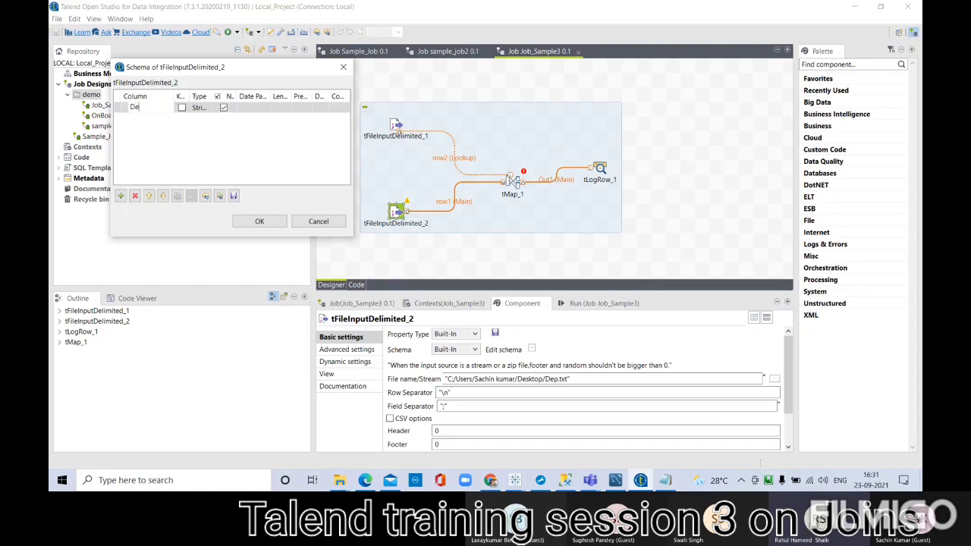
{"action": "type", "text": "pId"}
{"action": "key", "text": "Return"}
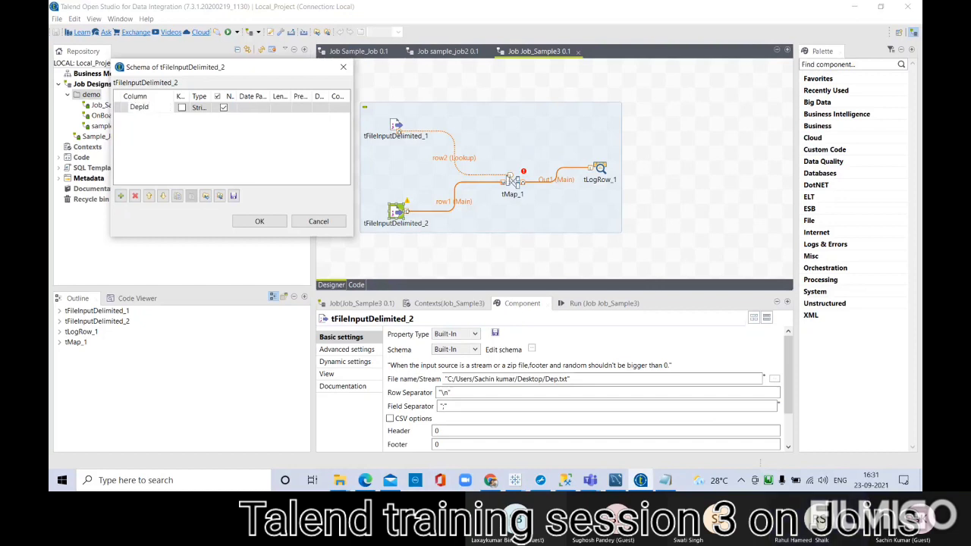
Add a second column named DepName to the schema of tFileInputDelimited_2, accept the schema and propagate the changes.
{"action": "left_click", "coordinate": [119, 196]}
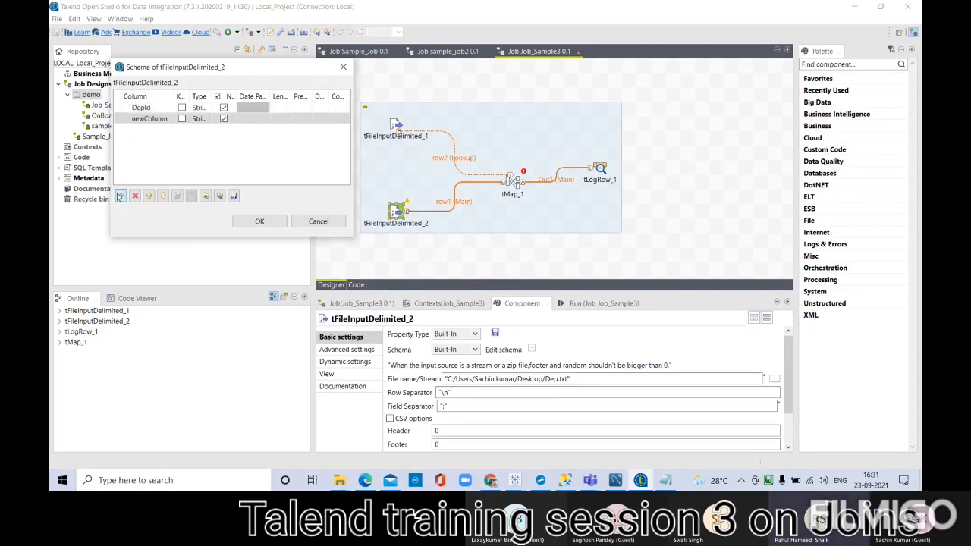
{"action": "left_click", "coordinate": [165, 115]}
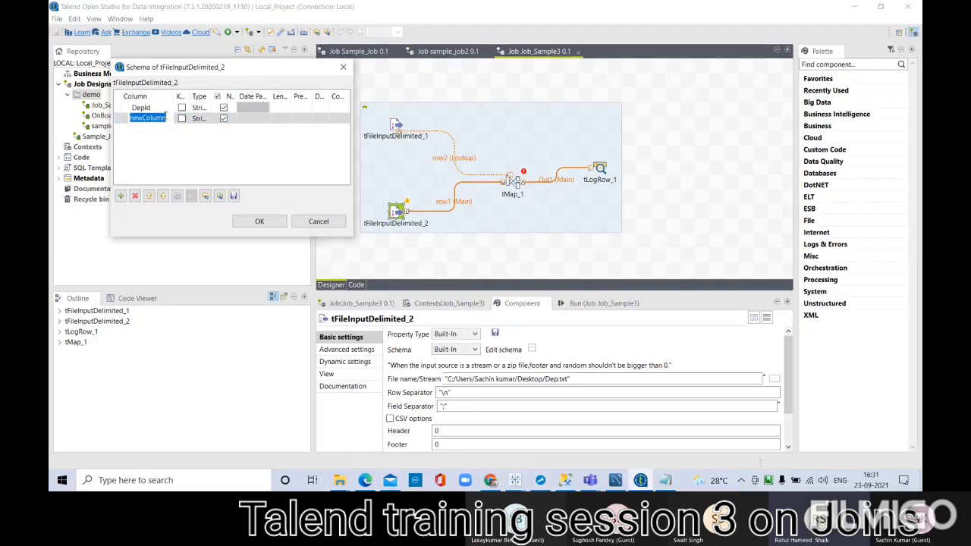
{"action": "type", "text": "DepName"}
{"action": "left_click", "coordinate": [259, 222]}
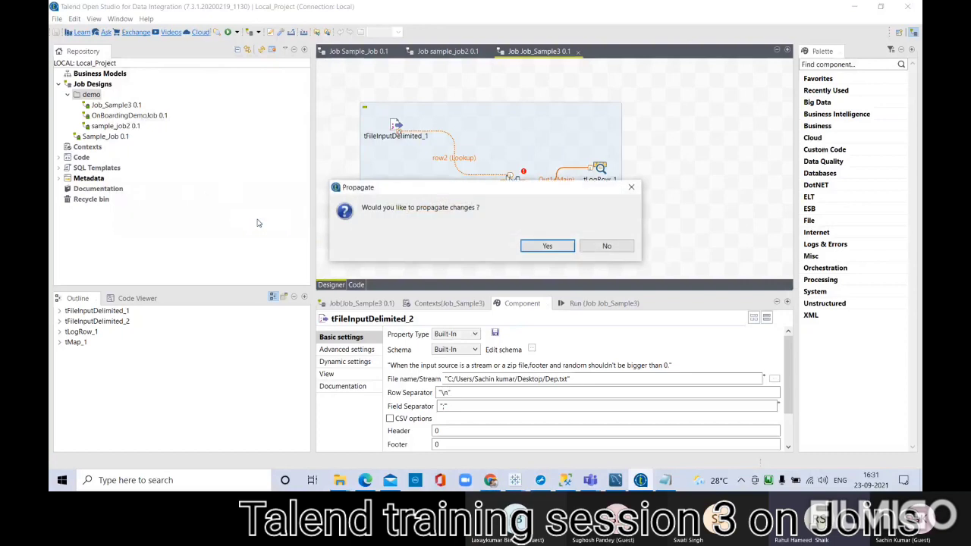
{"action": "left_click", "coordinate": [544, 246]}
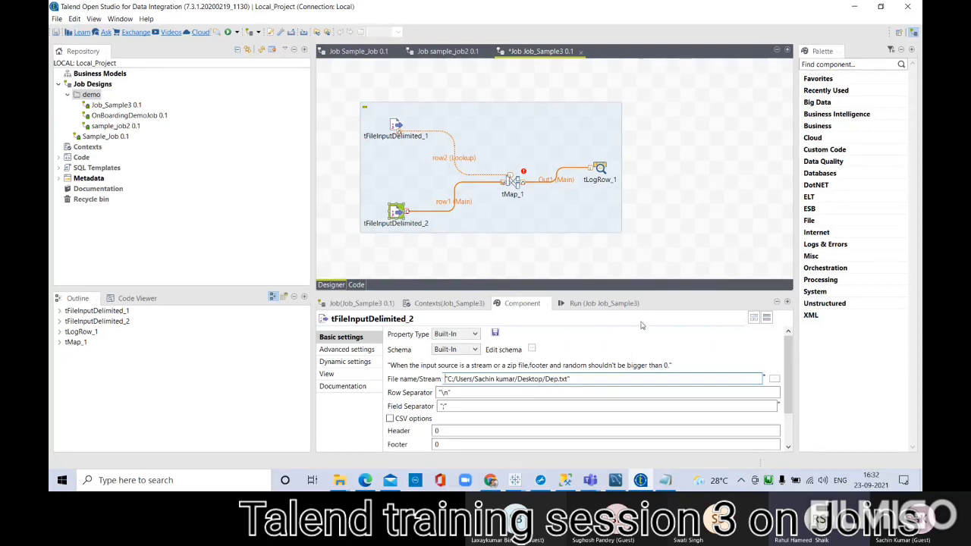
Open the map editor of the tMap_1 component.
{"action": "left_click", "coordinate": [513, 182]}
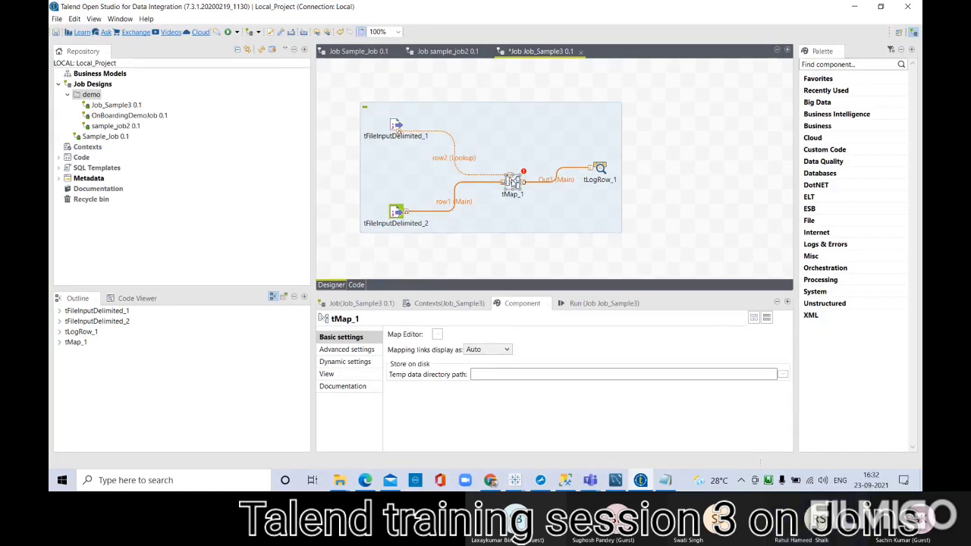
{"action": "double_click", "coordinate": [513, 183]}
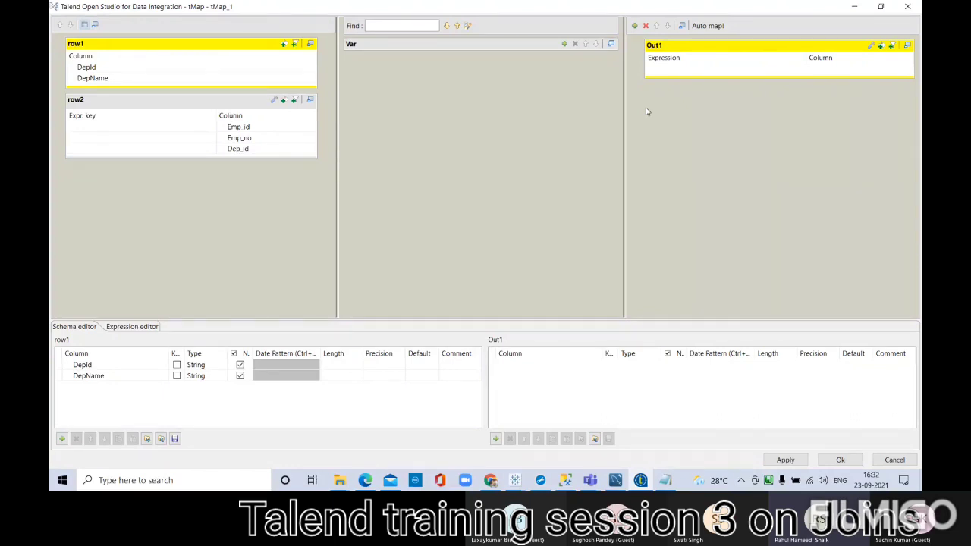
{"action": "left_click", "coordinate": [880, 45]}
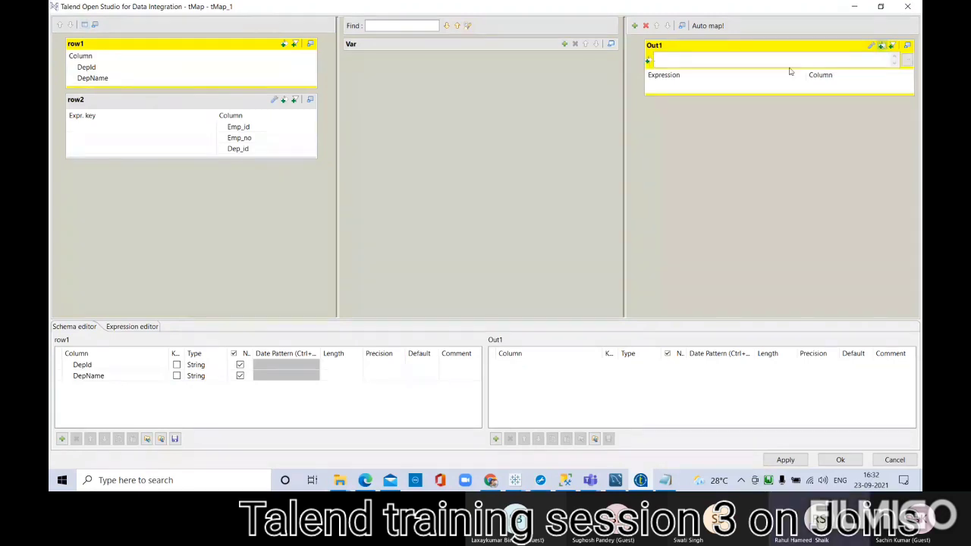
{"action": "left_click", "coordinate": [882, 45]}
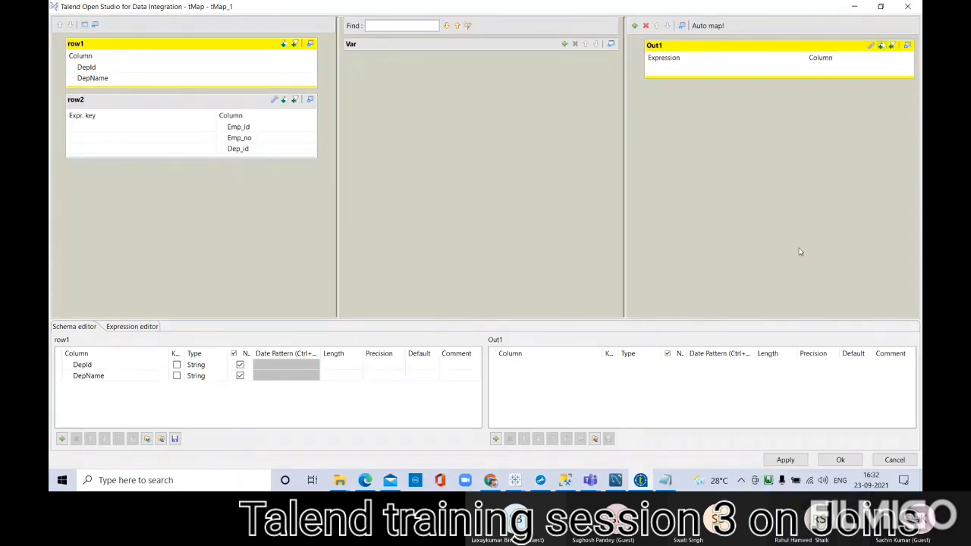
{"action": "left_click", "coordinate": [62, 440]}
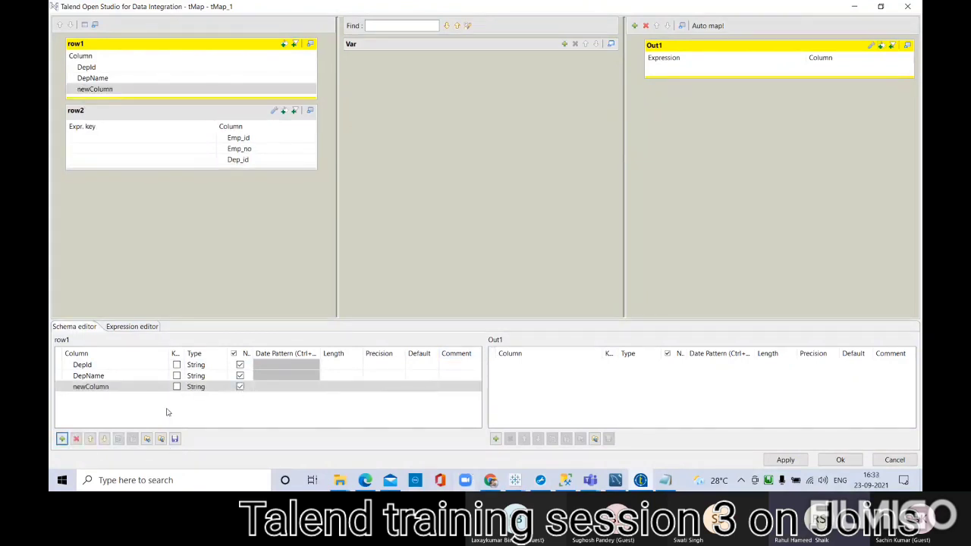
{"action": "left_click", "coordinate": [76, 438]}
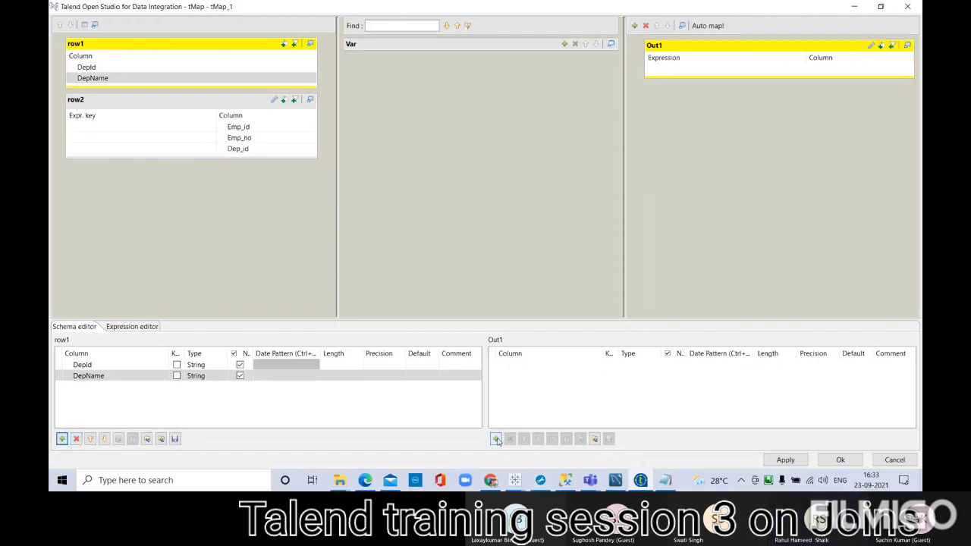
{"action": "left_click", "coordinate": [495, 438]}
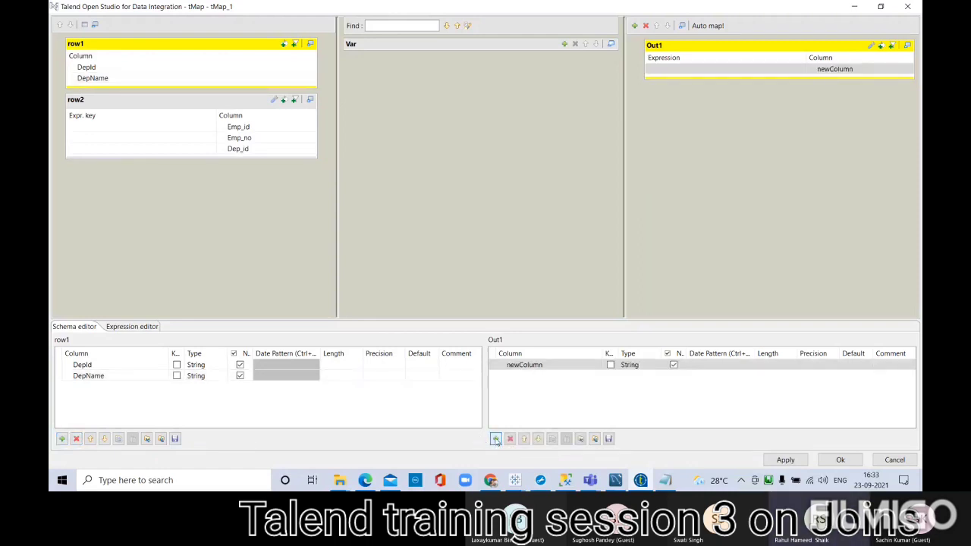
{"action": "left_click", "coordinate": [554, 364]}
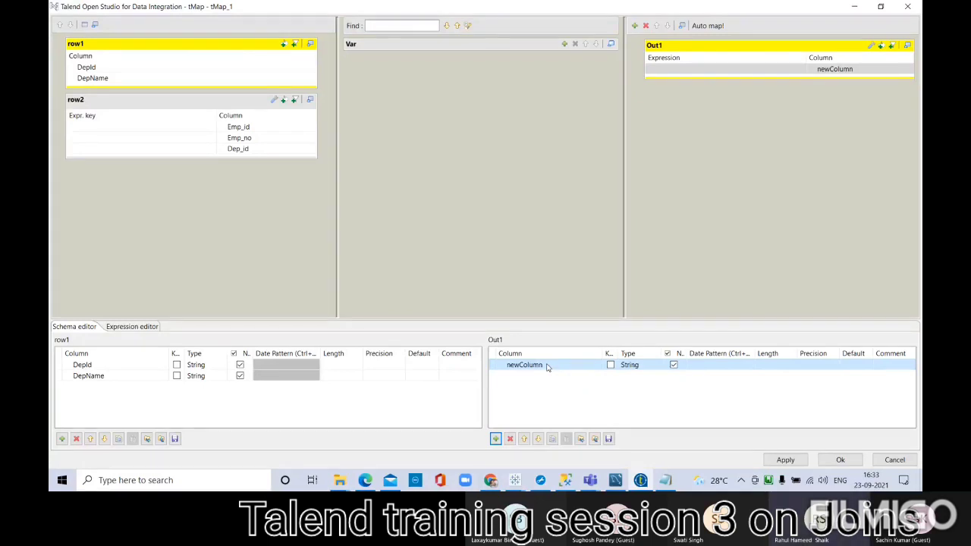
Map DepId and DepName from row1 and Emp_id, Emp_no and Dep_id from row2 as columns of the Out1 output.
{"action": "left_click", "coordinate": [89, 44]}
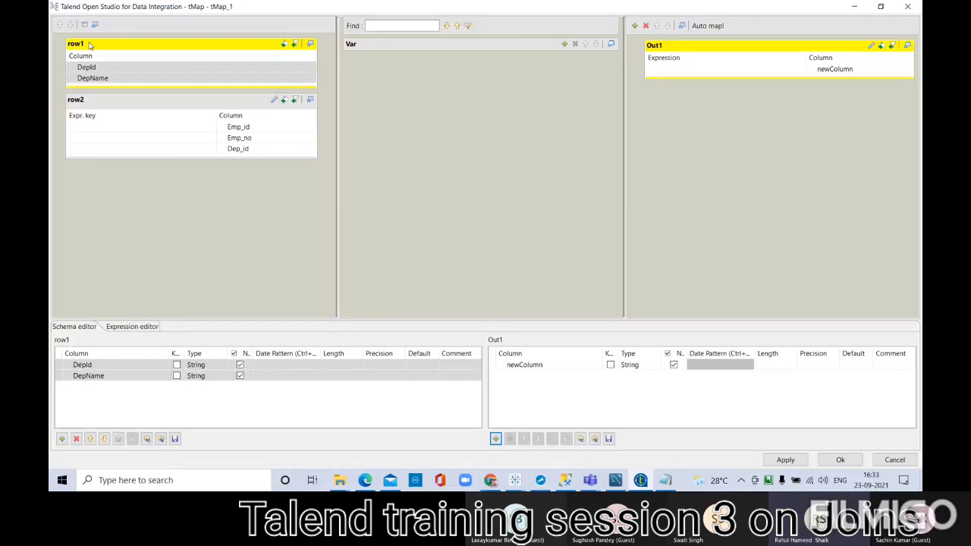
{"action": "left_click", "coordinate": [85, 66]}
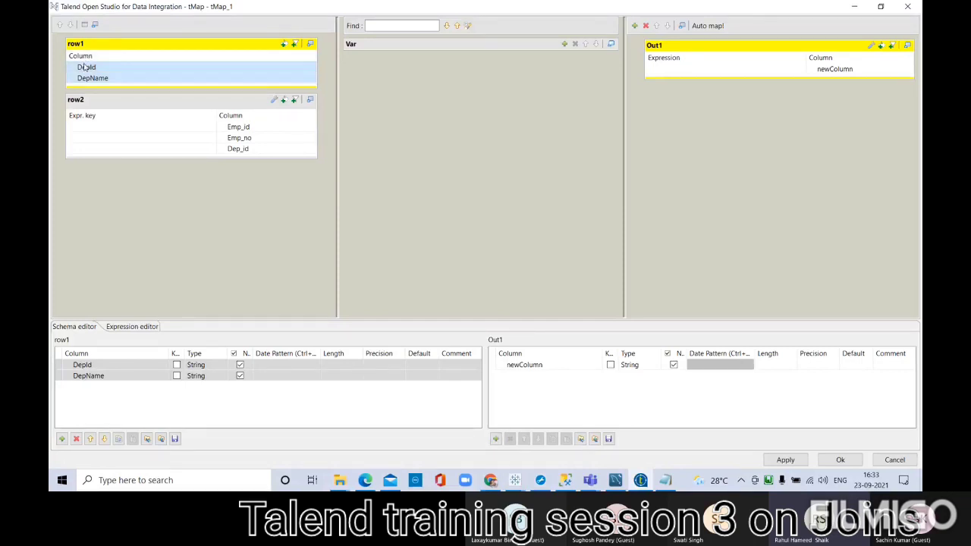
{"action": "left_click_drag", "start_coordinate": [86, 66], "coordinate": [578, 384]}
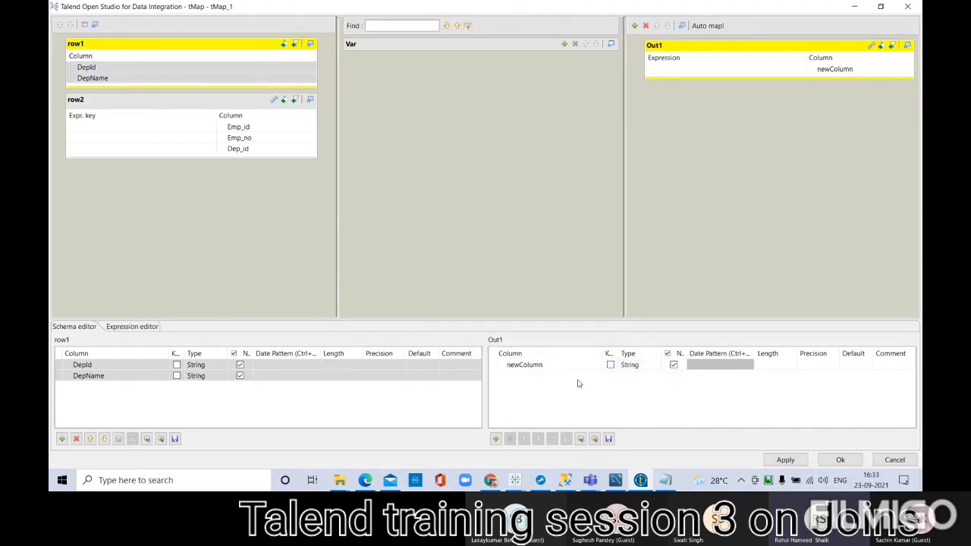
{"action": "left_click", "coordinate": [97, 68]}
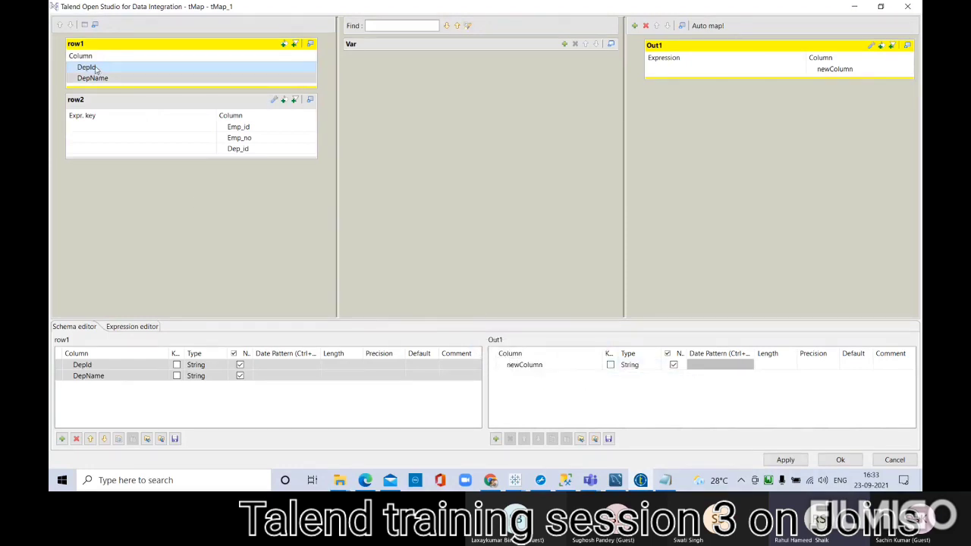
{"action": "left_click_drag", "start_coordinate": [97, 68], "coordinate": [732, 85]}
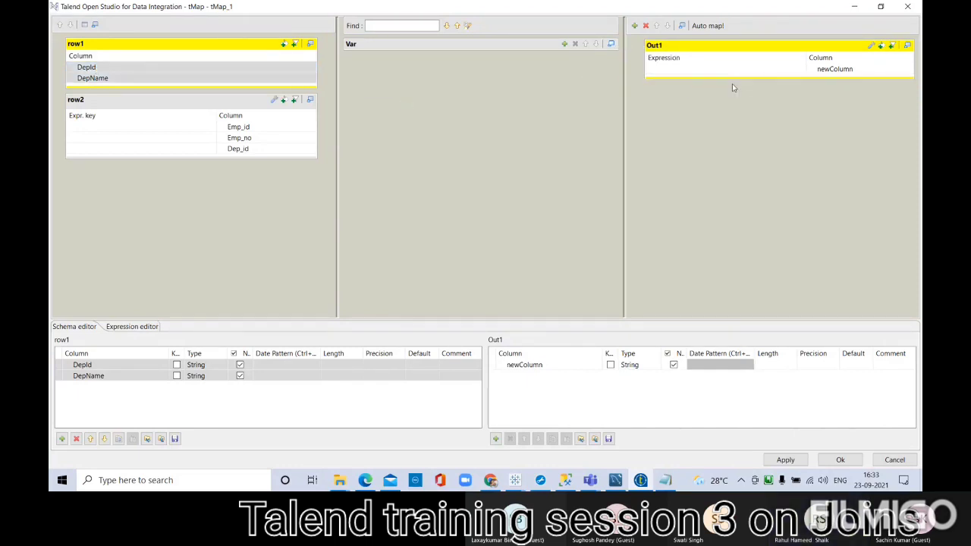
{"action": "left_click", "coordinate": [111, 69]}
{"action": "left_click", "coordinate": [111, 78], "text": "shift"}
{"action": "left_click_drag", "start_coordinate": [112, 78], "coordinate": [743, 146]}
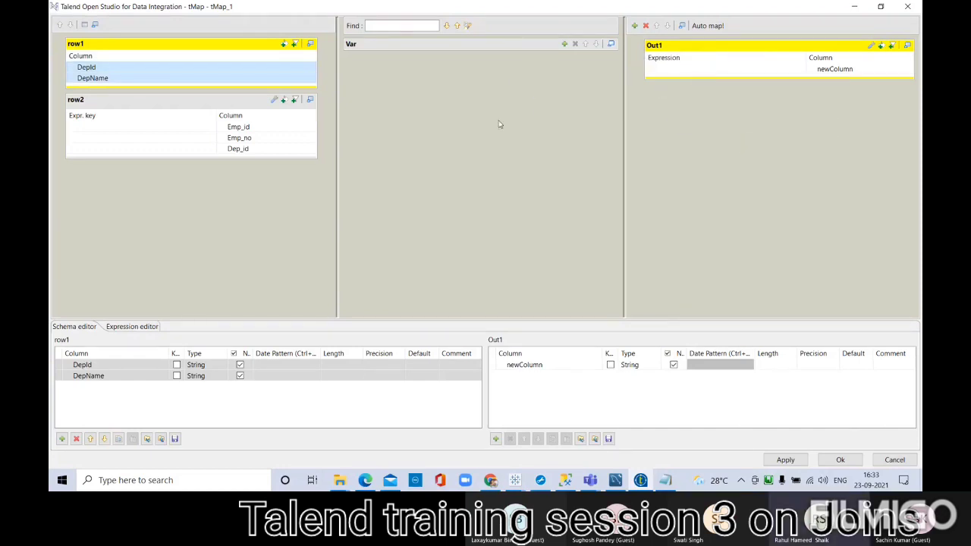
{"action": "mouse_move", "coordinate": [85, 73]}
{"action": "left_mouse_down"}
{"action": "mouse_move", "coordinate": [629, 60]}
{"action": "mouse_move", "coordinate": [650, 41]}
{"action": "mouse_move", "coordinate": [752, 38]}
{"action": "mouse_move", "coordinate": [741, 82]}
{"action": "left_mouse_up"}
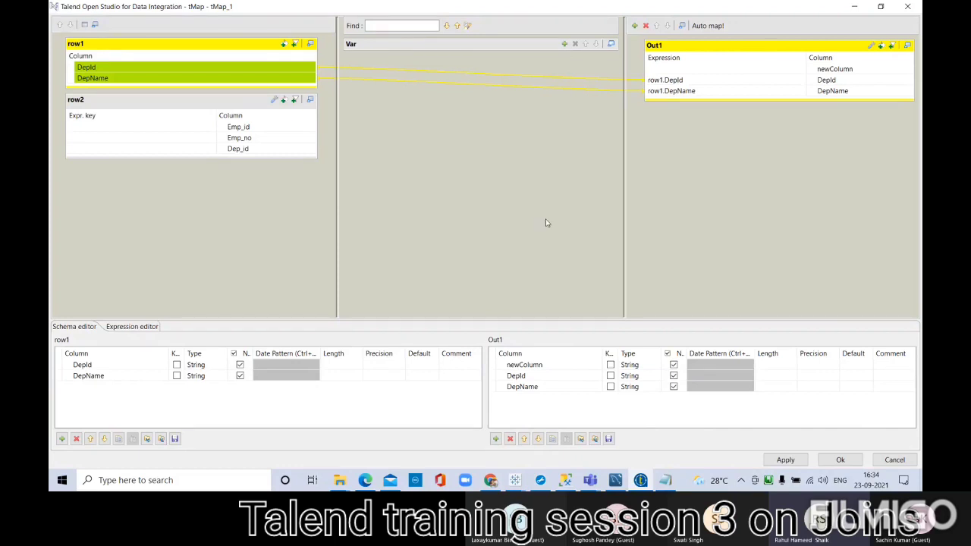
{"action": "left_click", "coordinate": [104, 117]}
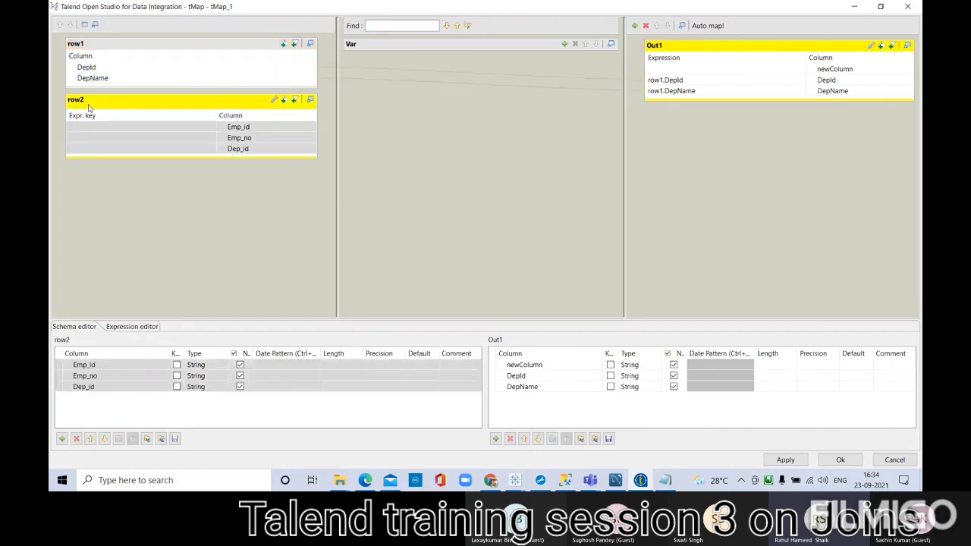
{"action": "left_click_drag", "start_coordinate": [235, 129], "coordinate": [810, 79]}
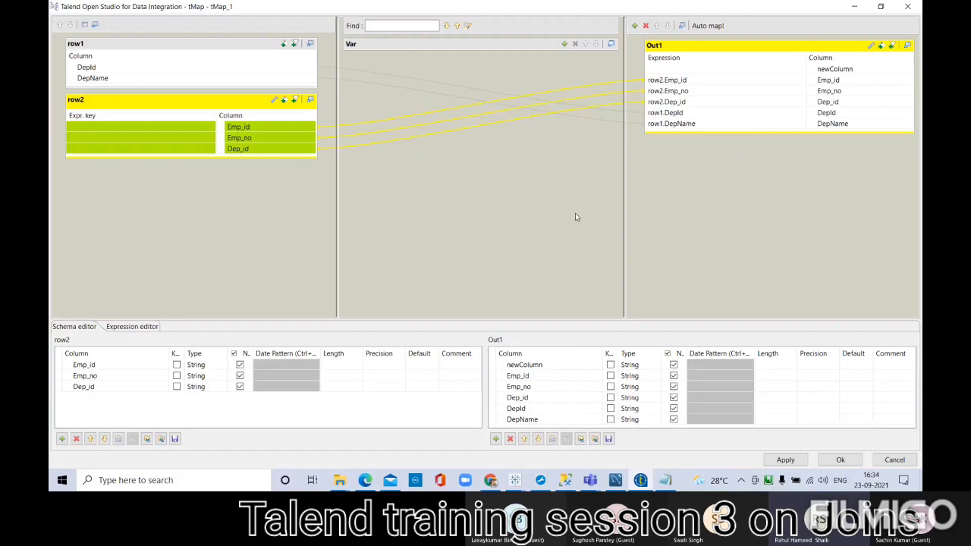
Delete the unmapped newColumn from the Out1 schema.
{"action": "left_click", "coordinate": [573, 365]}
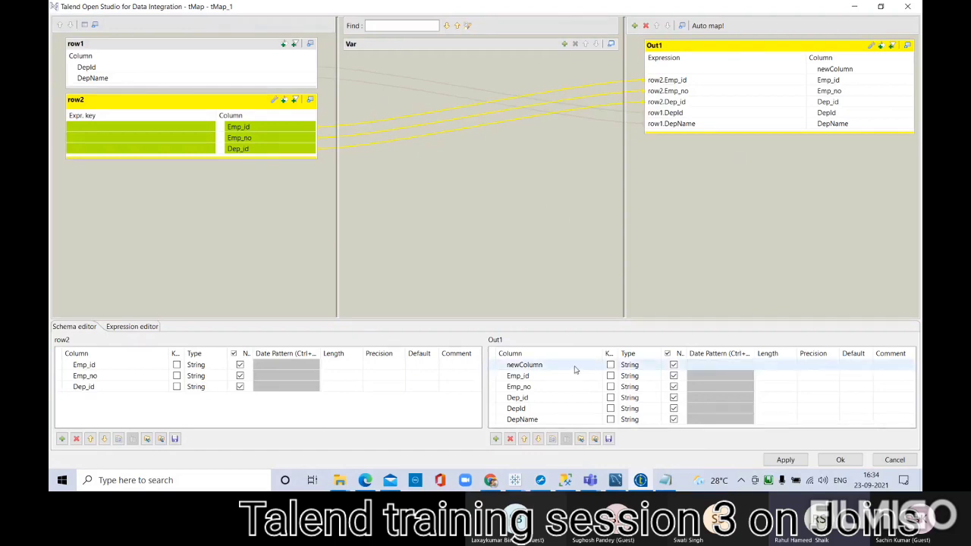
{"action": "left_click", "coordinate": [572, 365]}
{"action": "left_click", "coordinate": [510, 439]}
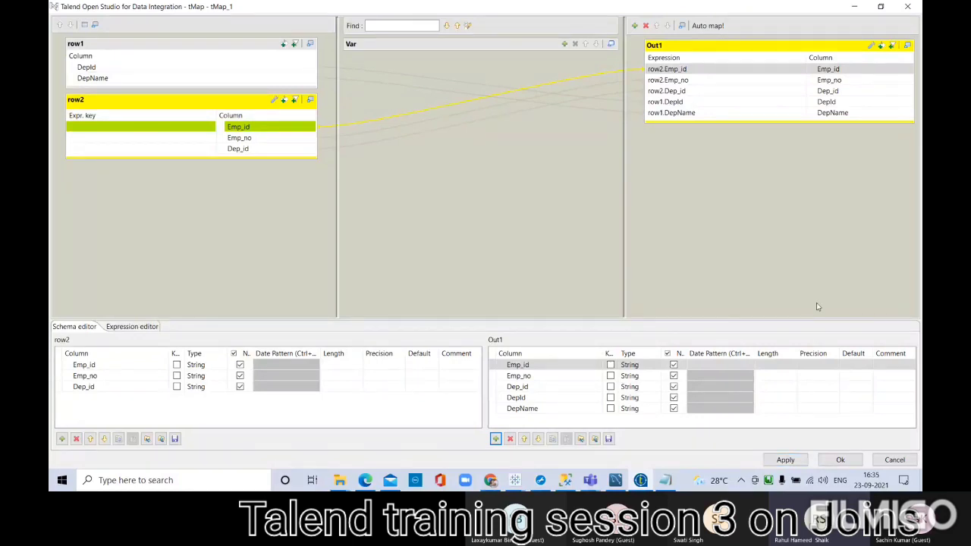
Apply the tMap_1 mapping, close the map editor and propagate the changes.
{"action": "left_click", "coordinate": [801, 461]}
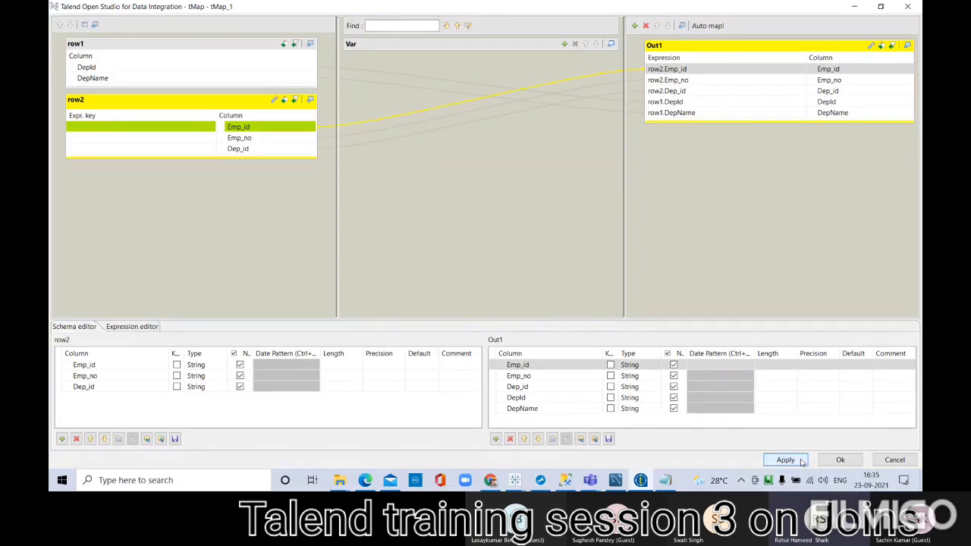
{"action": "left_click", "coordinate": [846, 460]}
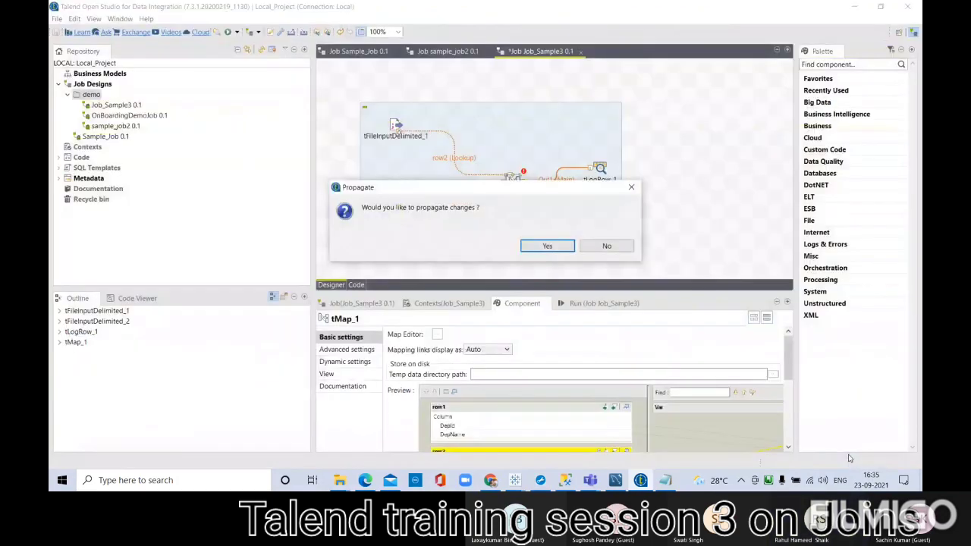
{"action": "left_click", "coordinate": [556, 246]}
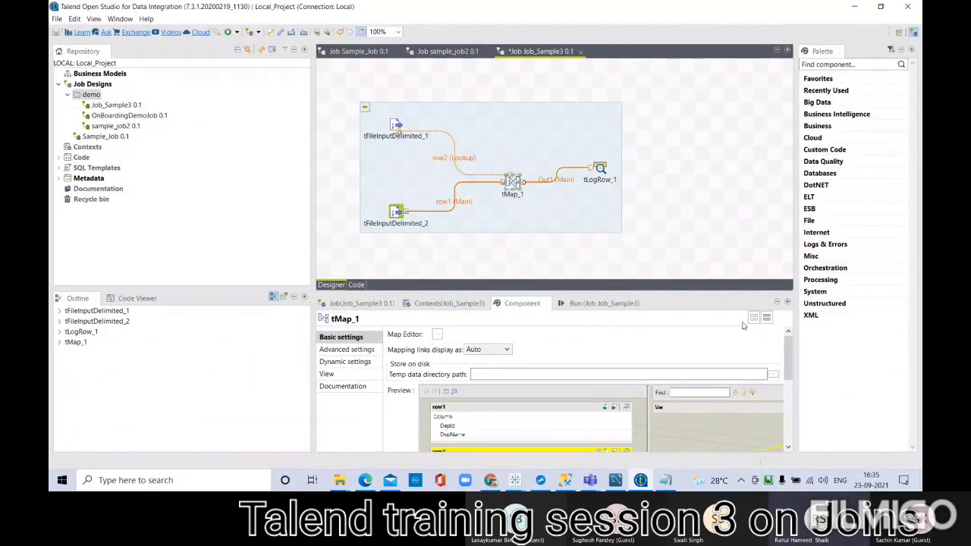
Review the tMap_1 mapping preview at full size and synchronise the columns of tLogRow_1.
{"action": "double_click", "coordinate": [534, 304]}
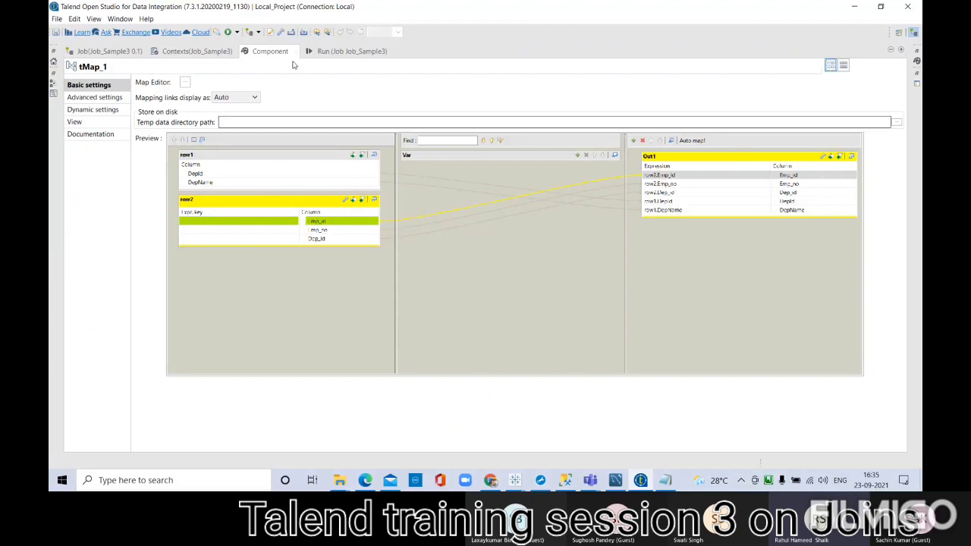
{"action": "double_click", "coordinate": [271, 51]}
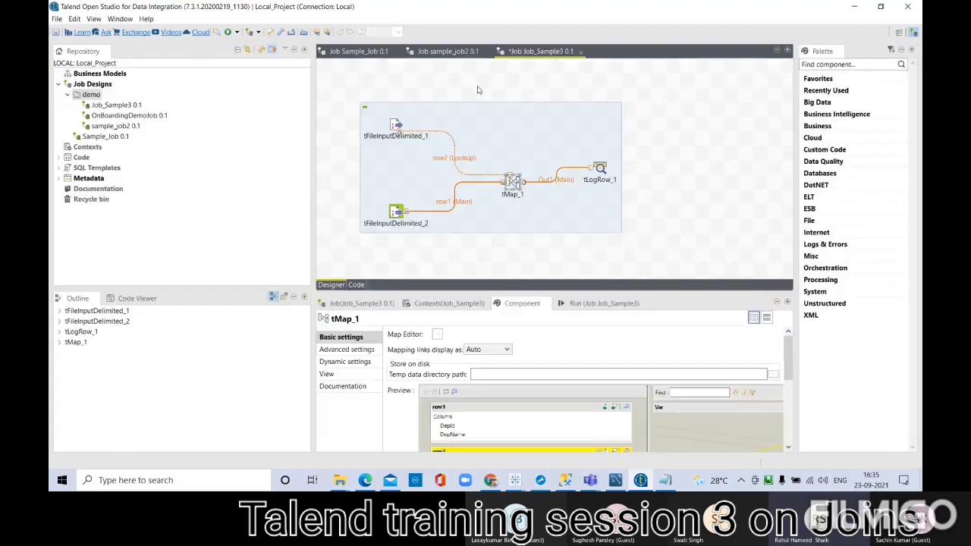
{"action": "left_click", "coordinate": [598, 164]}
{"action": "left_click", "coordinate": [561, 337]}
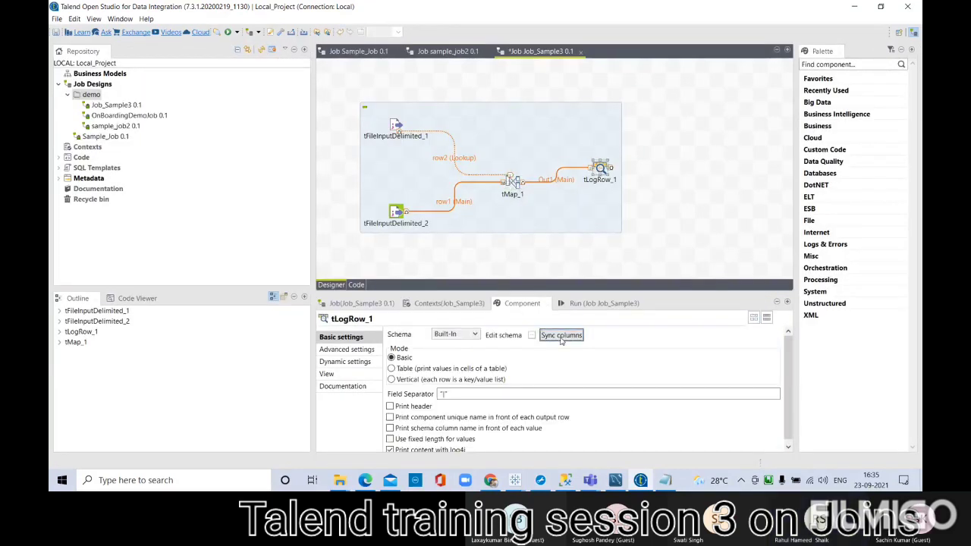
Run Job_Sample3 and download its required third-party modules, accepting only the LGPL-2.0 licence and rejecting LGPL-2.1.
{"action": "left_click", "coordinate": [605, 303]}
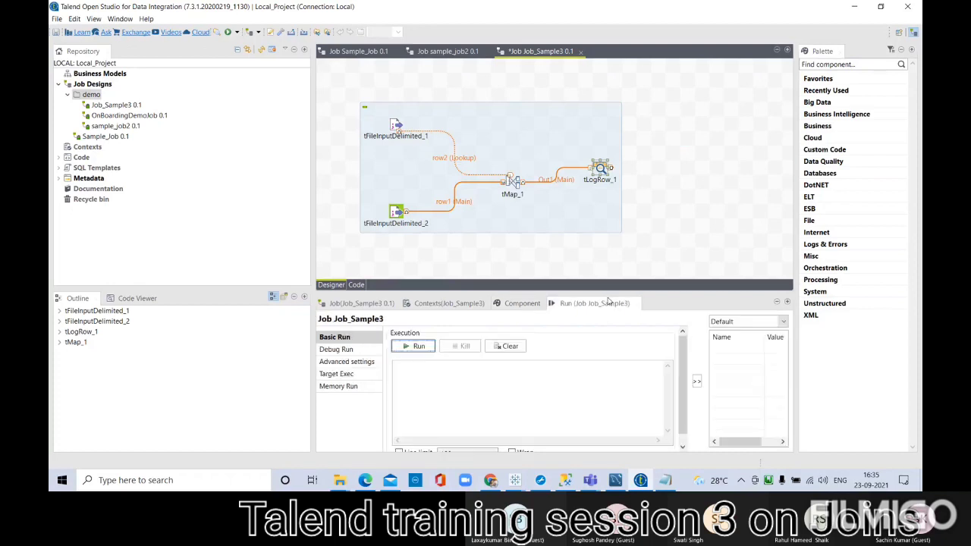
{"action": "left_click", "coordinate": [414, 346]}
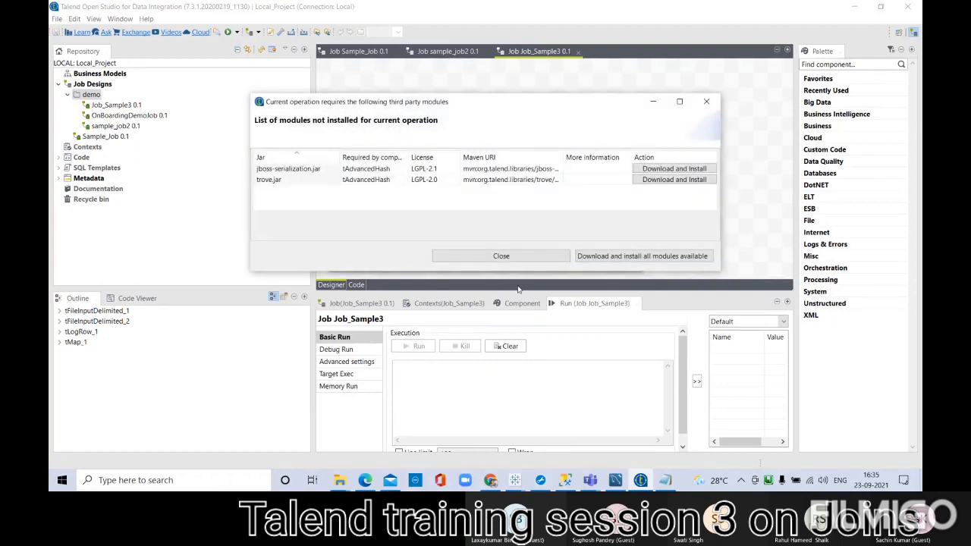
{"action": "left_click", "coordinate": [629, 257]}
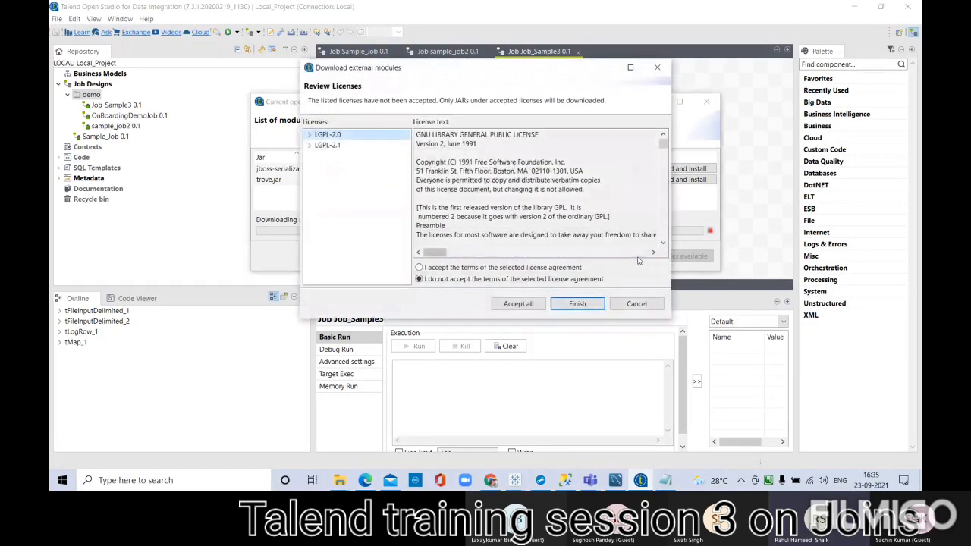
{"action": "left_click", "coordinate": [420, 268]}
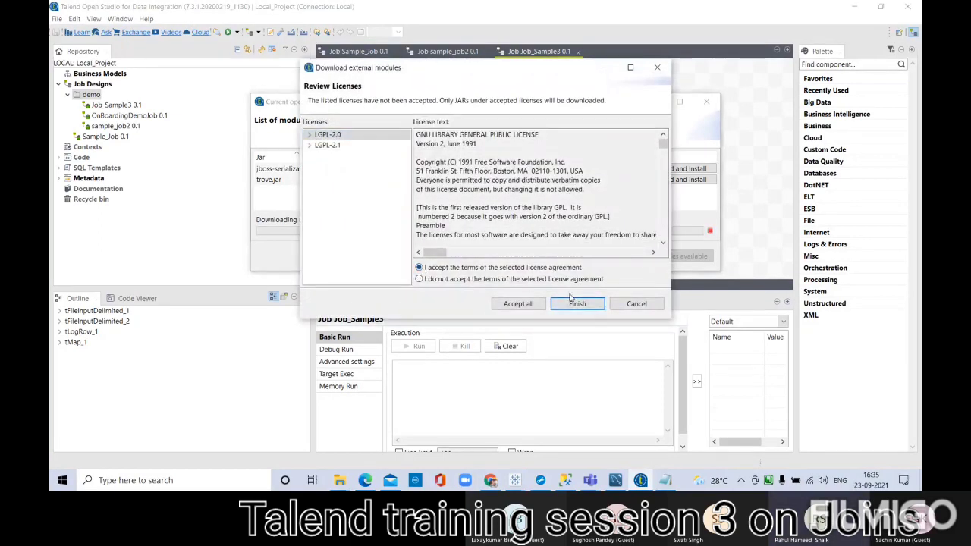
{"action": "left_click", "coordinate": [577, 304]}
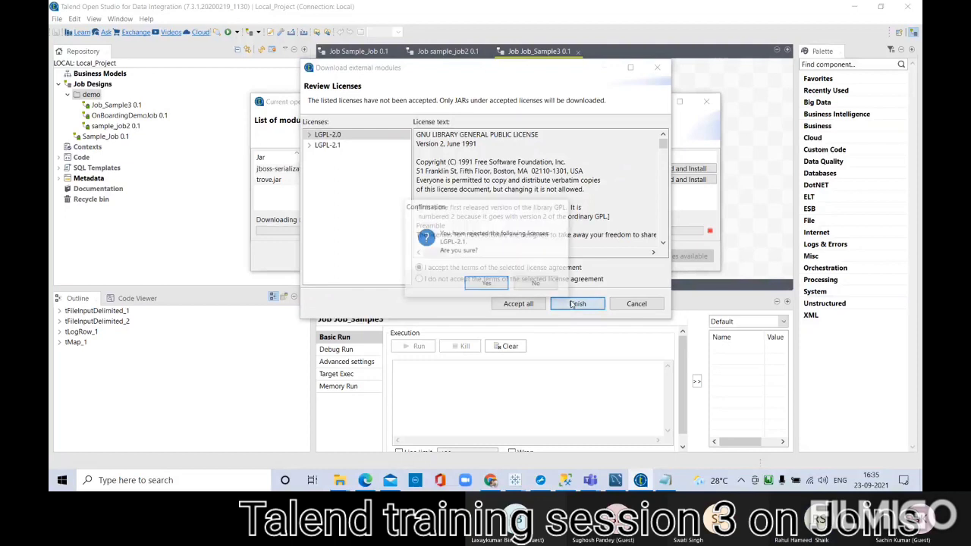
{"action": "left_click", "coordinate": [488, 285]}
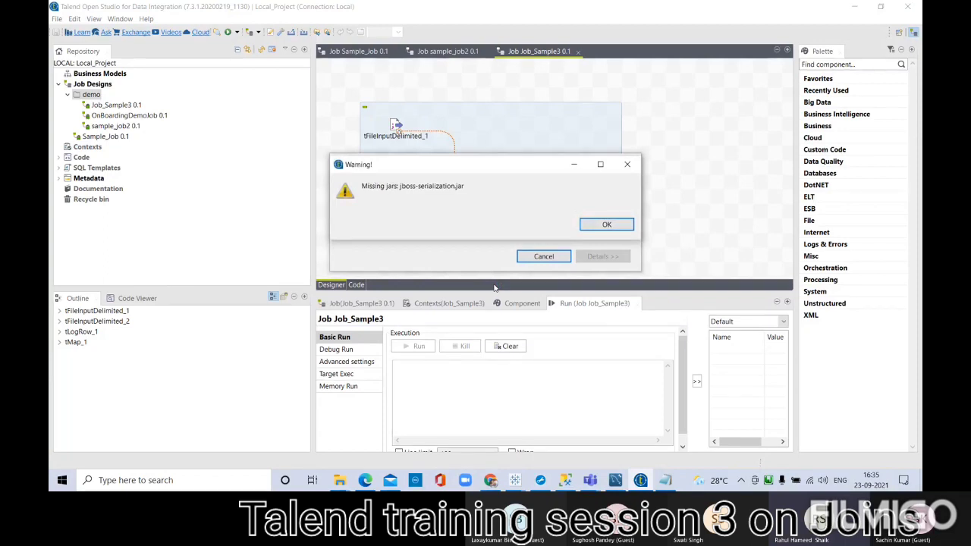
{"action": "left_click", "coordinate": [607, 226]}
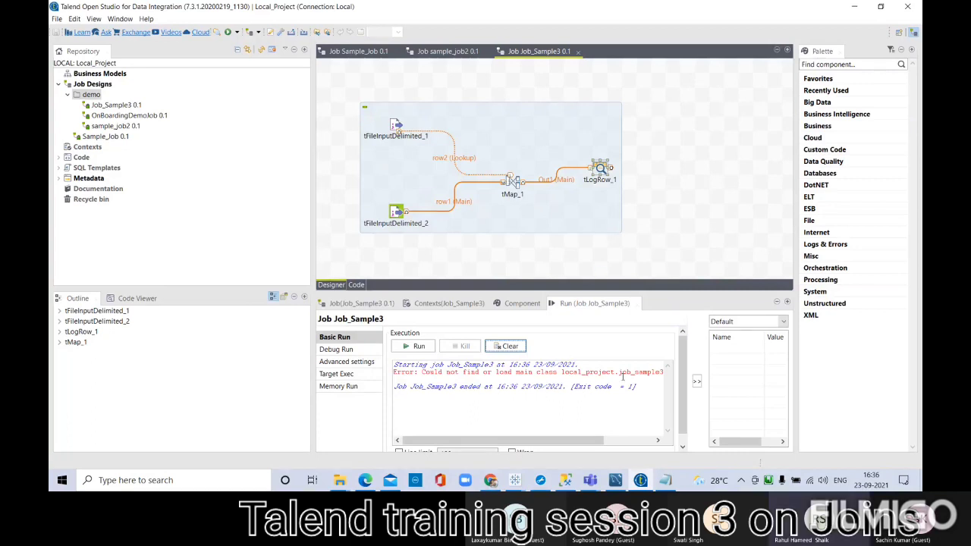
Clear the console, rerun Job_Sample3 and install the missing jboss-serialization.jar module, accepting the LGPL-2.1 licence.
{"action": "left_click_drag", "start_coordinate": [594, 445], "coordinate": [645, 446]}
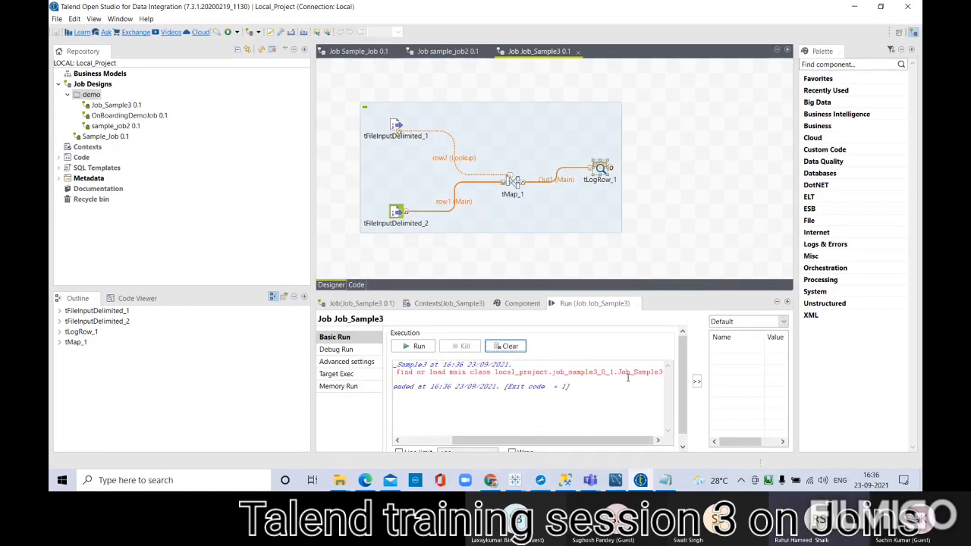
{"action": "left_click", "coordinate": [497, 348]}
{"action": "left_click", "coordinate": [414, 347]}
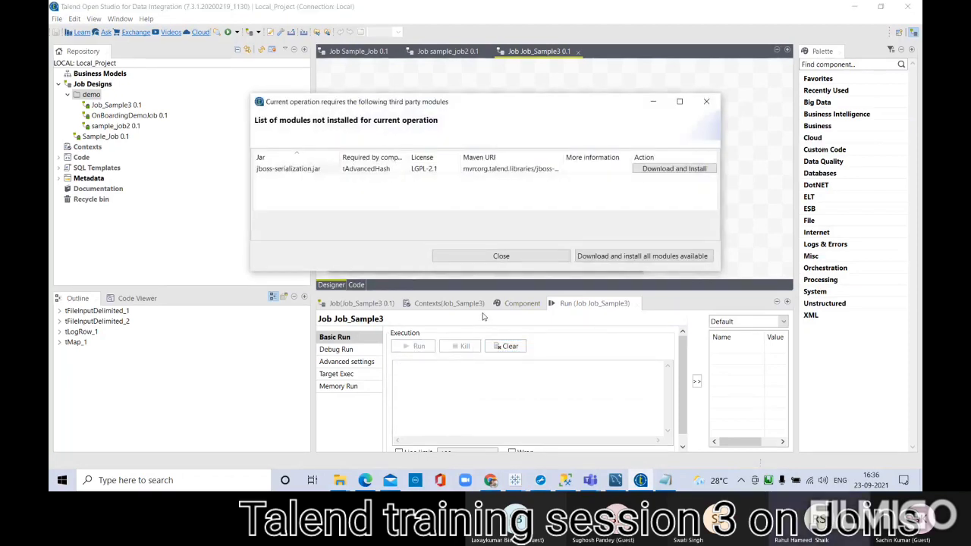
{"action": "left_click", "coordinate": [630, 256]}
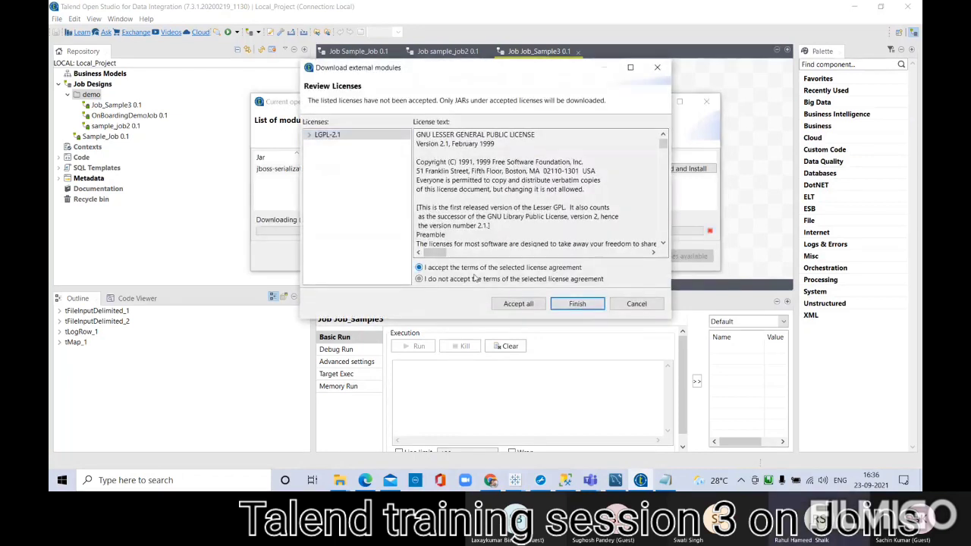
{"action": "left_click", "coordinate": [574, 304]}
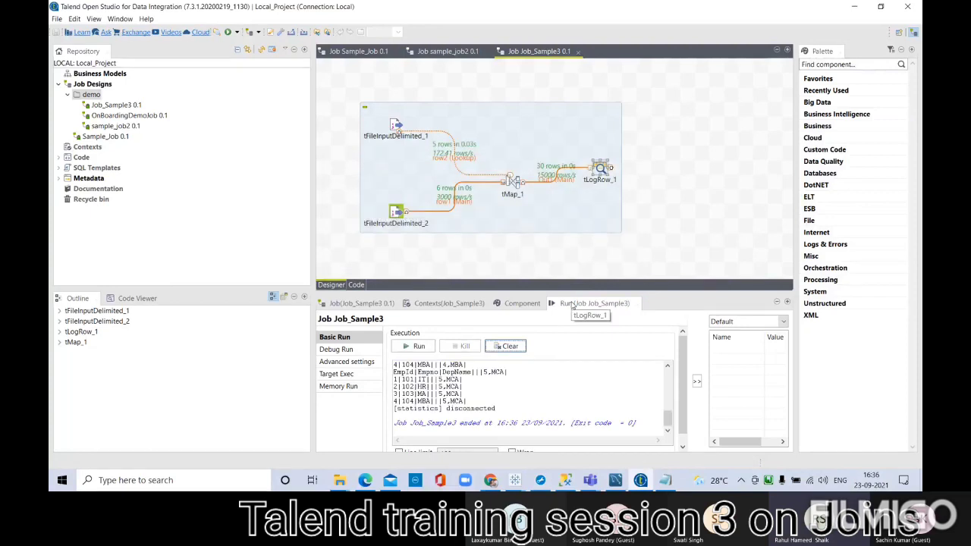
Review the output of the Job_Sample3 run at full size and reopen the tMap_1 map editor.
{"action": "double_click", "coordinate": [575, 307]}
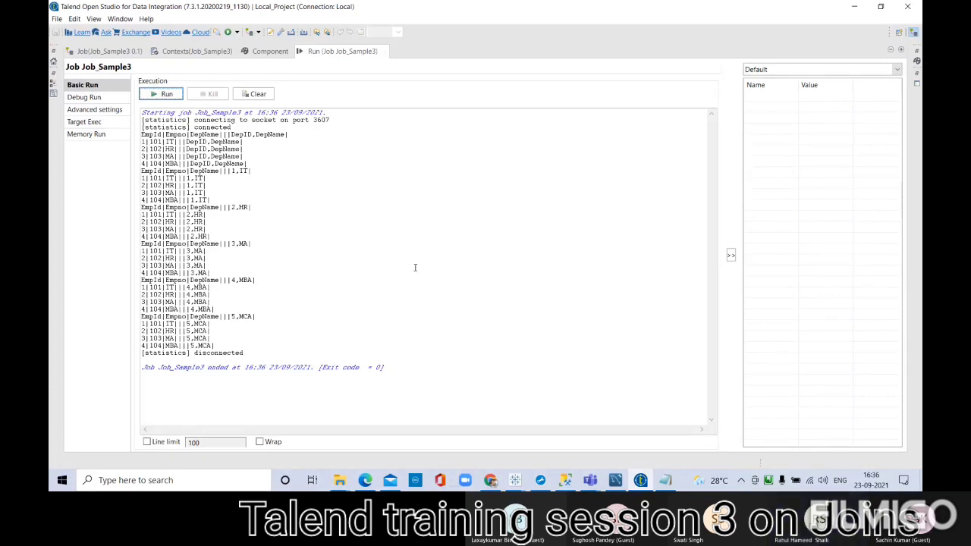
{"action": "double_click", "coordinate": [338, 53]}
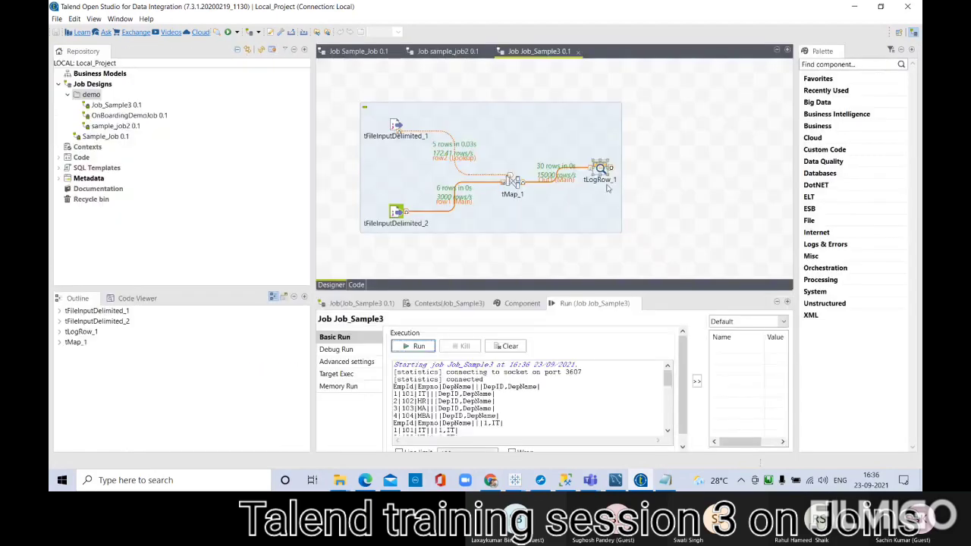
{"action": "left_click", "coordinate": [514, 183]}
{"action": "double_click", "coordinate": [514, 182]}
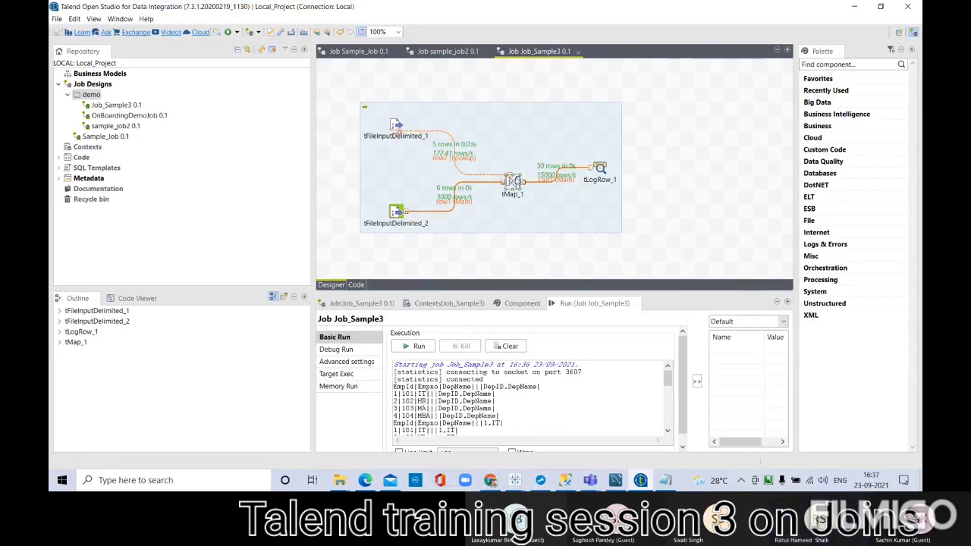
{"action": "double_click", "coordinate": [514, 181]}
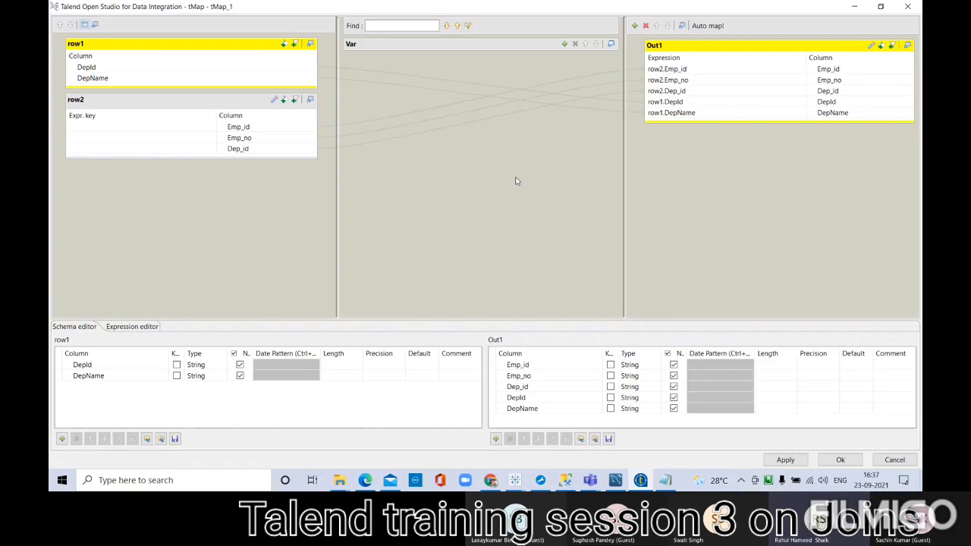
Switch to the Microsoft Teams meeting, briefly unmute and re-mute the microphone, and return to the Talend map editor.
{"action": "left_click", "coordinate": [592, 481]}
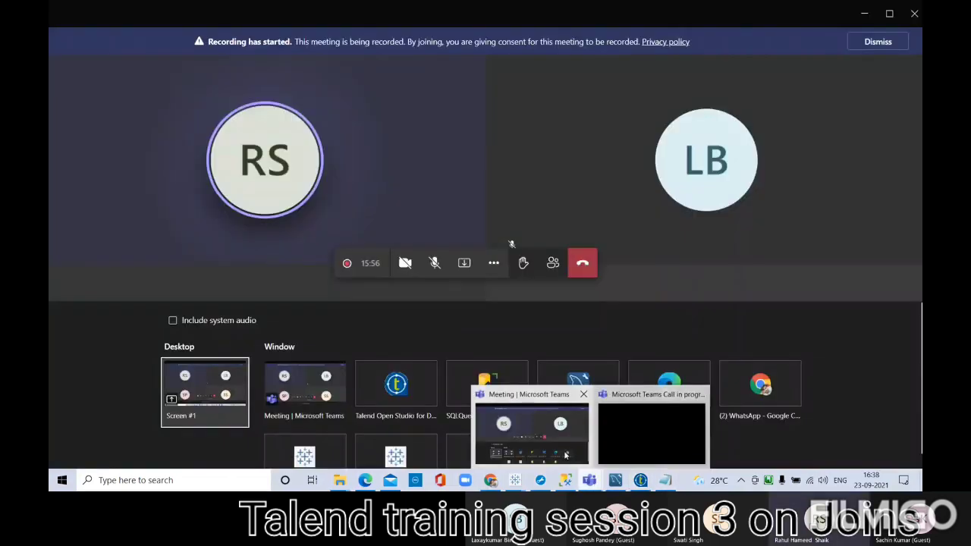
{"action": "left_click", "coordinate": [568, 455]}
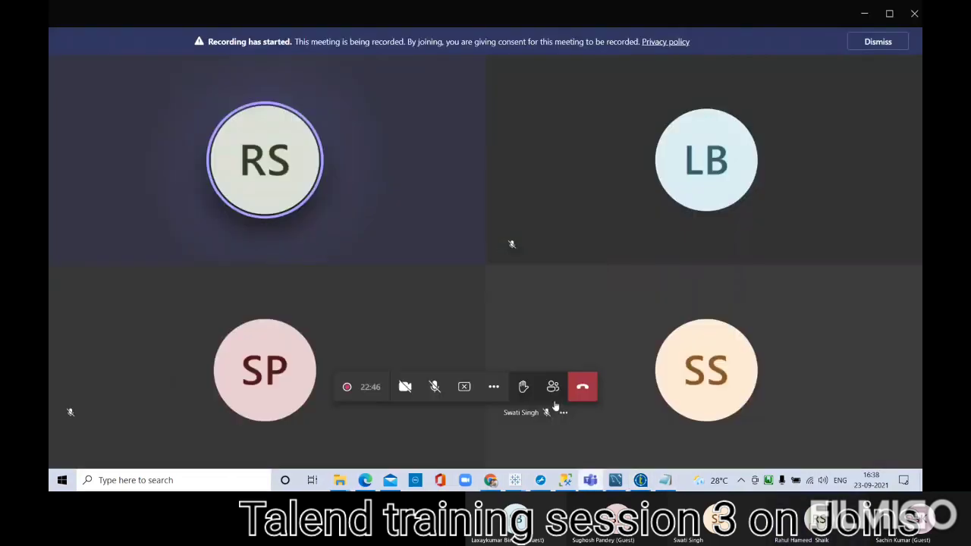
{"action": "left_click", "coordinate": [434, 388]}
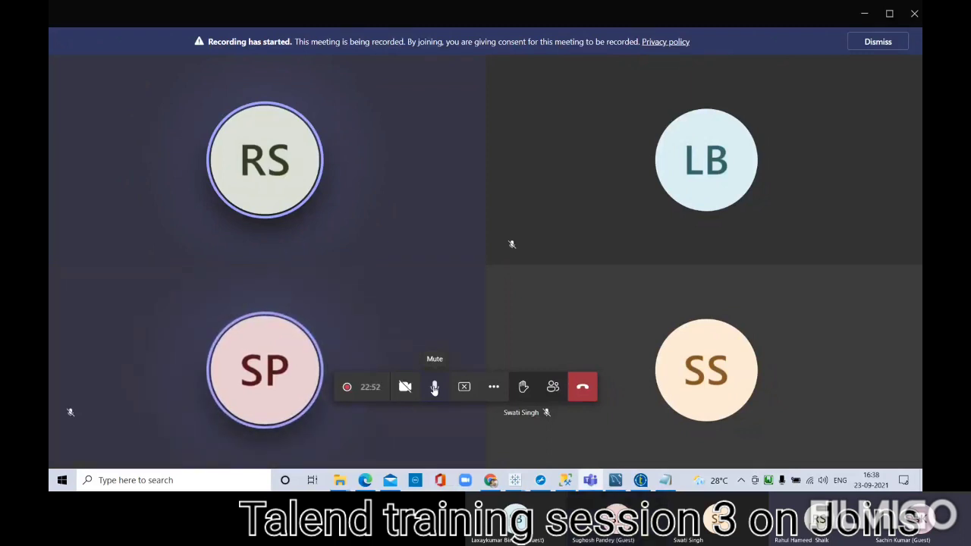
{"action": "left_click", "coordinate": [434, 387]}
{"action": "left_click", "coordinate": [639, 481]}
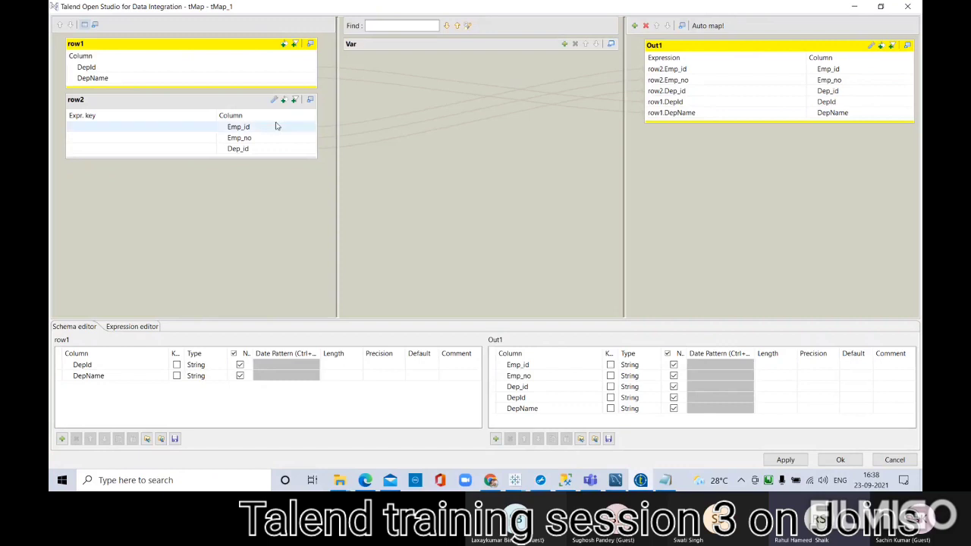
Join row1 to row2 by mapping row1's DepId as the key expression of row2's Emp_no column.
{"action": "left_click", "coordinate": [104, 45]}
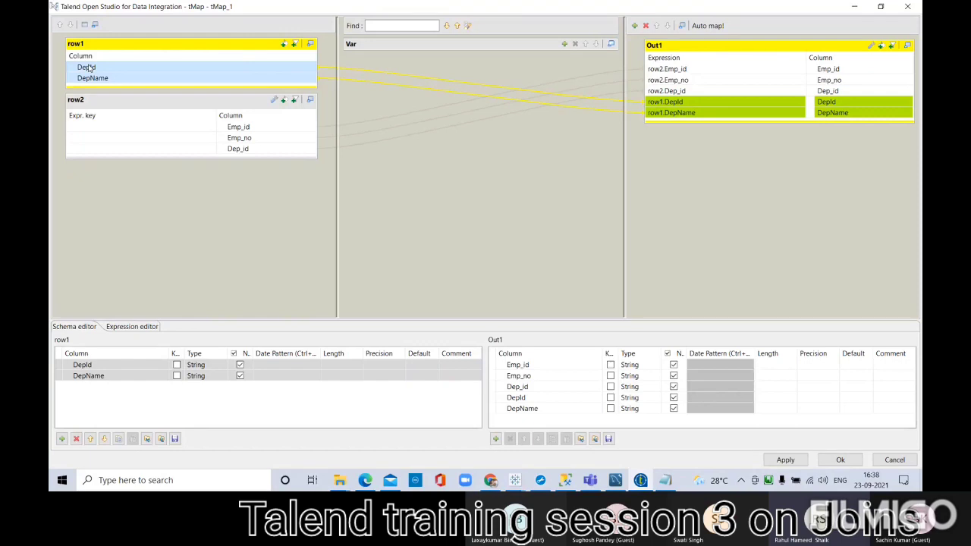
{"action": "mouse_move", "coordinate": [86, 68]}
{"action": "left_mouse_down"}
{"action": "mouse_move", "coordinate": [107, 137]}
{"action": "mouse_move", "coordinate": [93, 67]}
{"action": "left_mouse_up"}
{"action": "mouse_move", "coordinate": [87, 66]}
{"action": "left_mouse_down"}
{"action": "mouse_move", "coordinate": [99, 61]}
{"action": "mouse_move", "coordinate": [107, 80]}
{"action": "mouse_move", "coordinate": [87, 66]}
{"action": "left_mouse_up"}
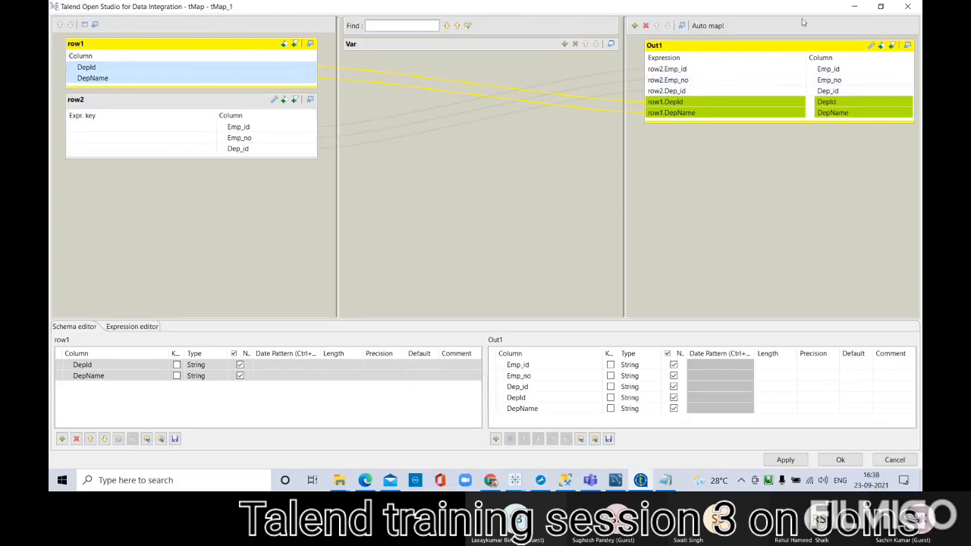
{"action": "left_click", "coordinate": [852, 9]}
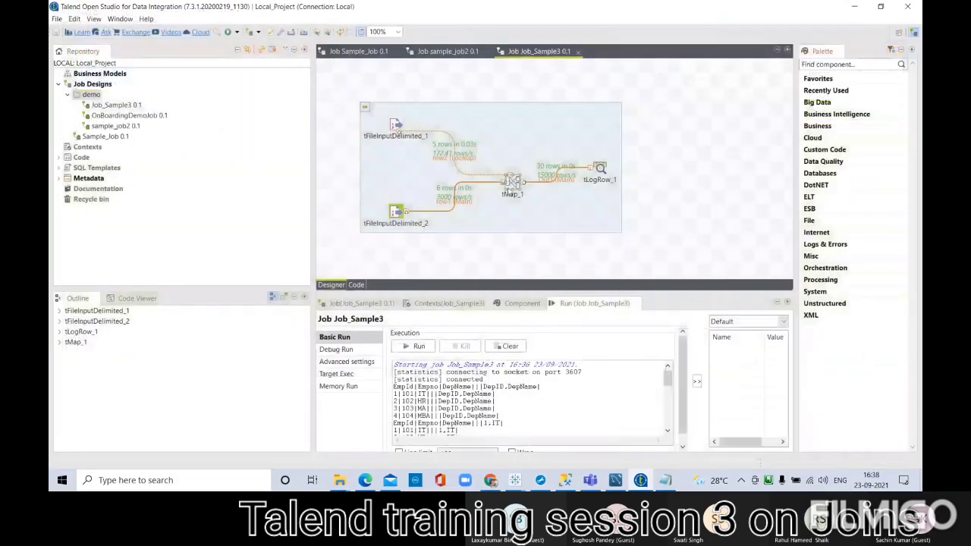
{"action": "double_click", "coordinate": [510, 182]}
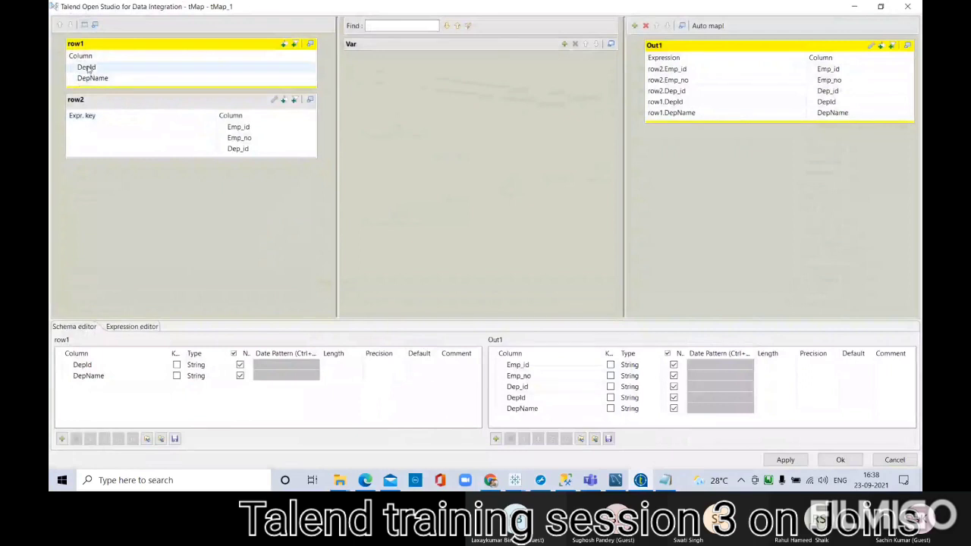
{"action": "left_click_drag", "start_coordinate": [88, 67], "coordinate": [85, 138]}
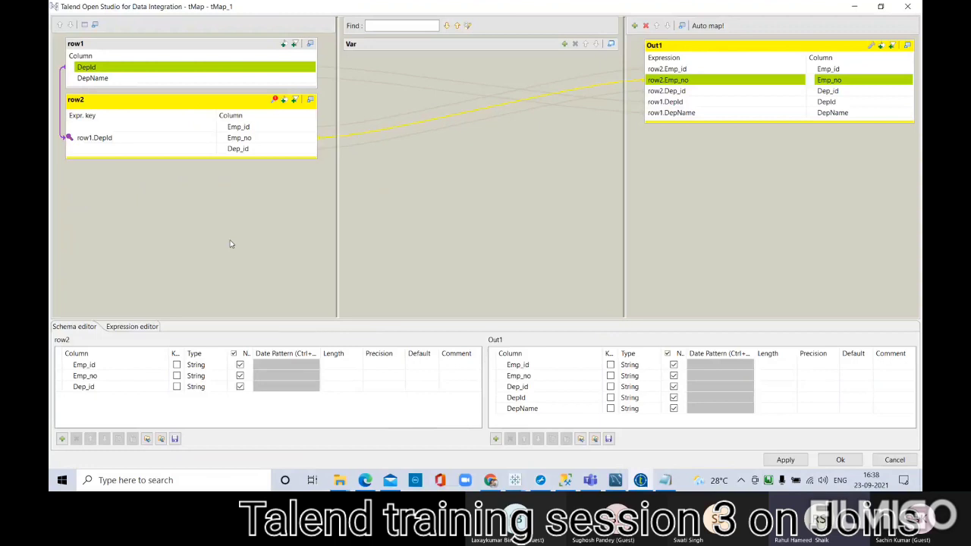
{"action": "left_click", "coordinate": [106, 140]}
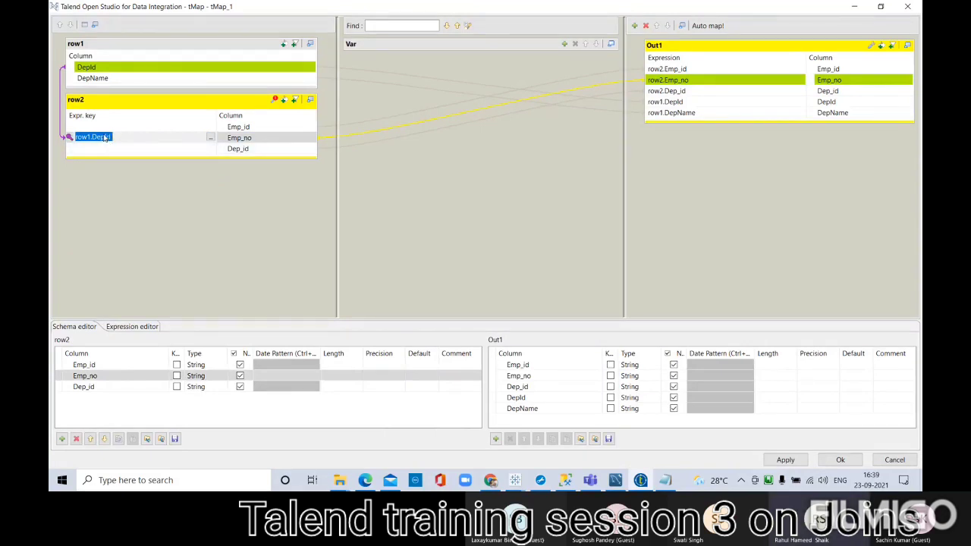
{"action": "left_click", "coordinate": [105, 138]}
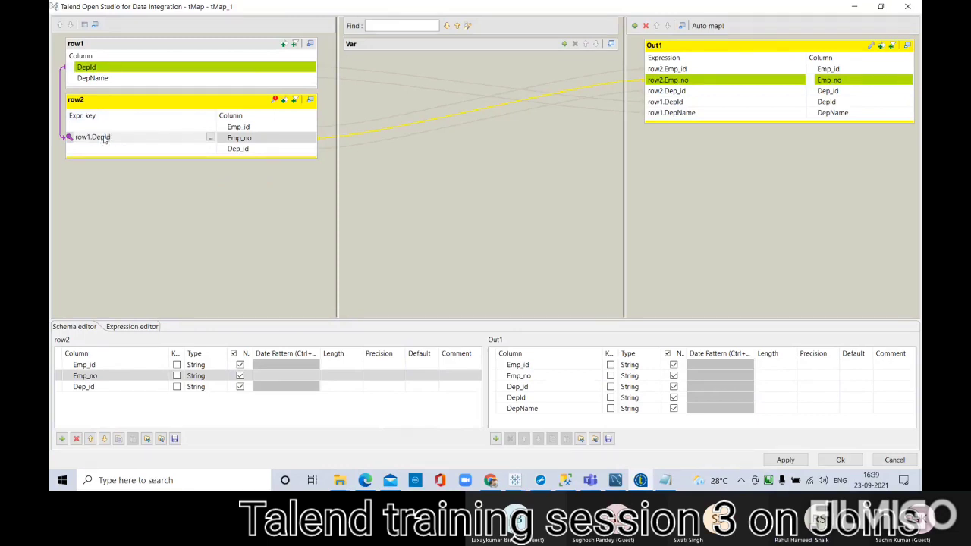
{"action": "key", "text": "Escape"}
{"action": "key", "text": "Escape"}
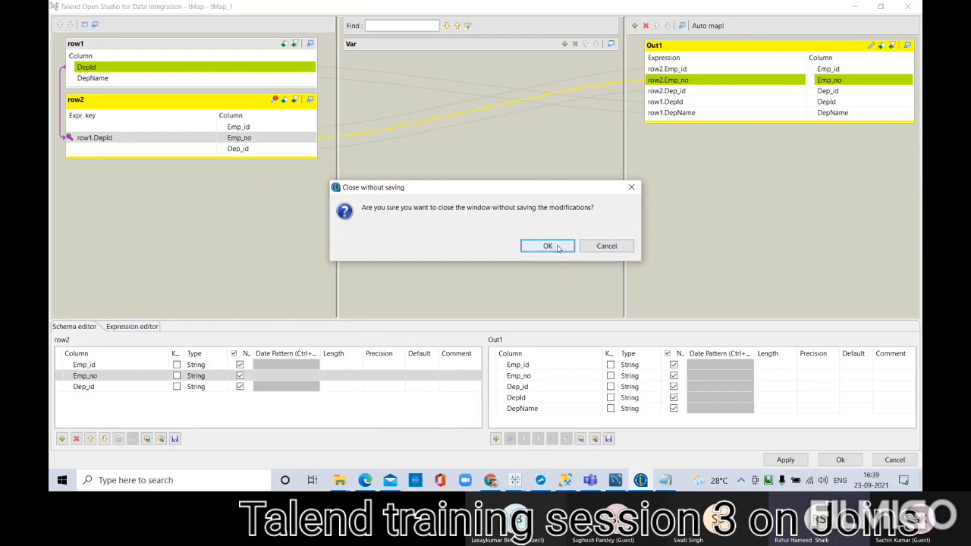
{"action": "left_click", "coordinate": [608, 246]}
Copy the key expression row1.DepId from row2's Emp_no column to its Dep_id column.
{"action": "left_click", "coordinate": [110, 138]}
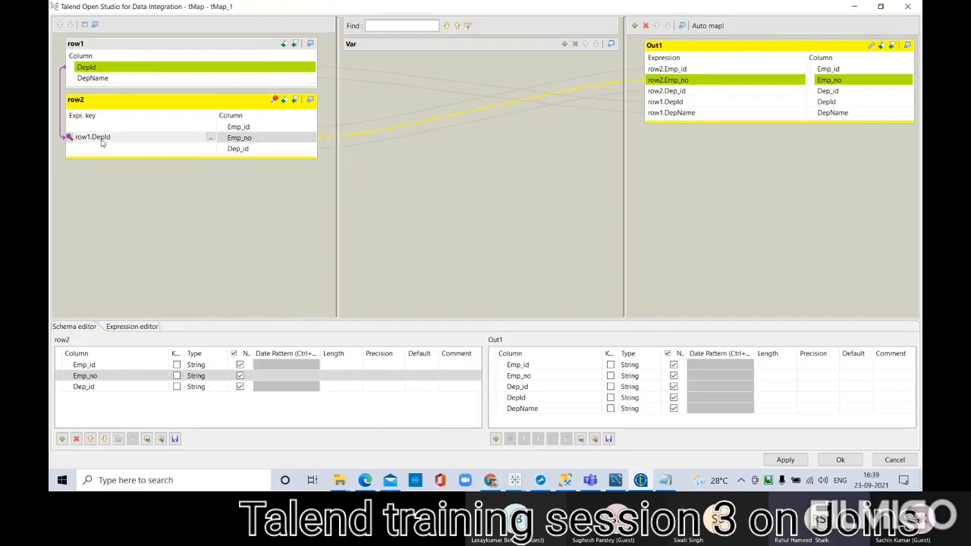
{"action": "triple_click", "coordinate": [102, 138]}
{"action": "key", "text": "ctrl+c"}
{"action": "key", "text": "Right"}
{"action": "left_click", "coordinate": [101, 148]}
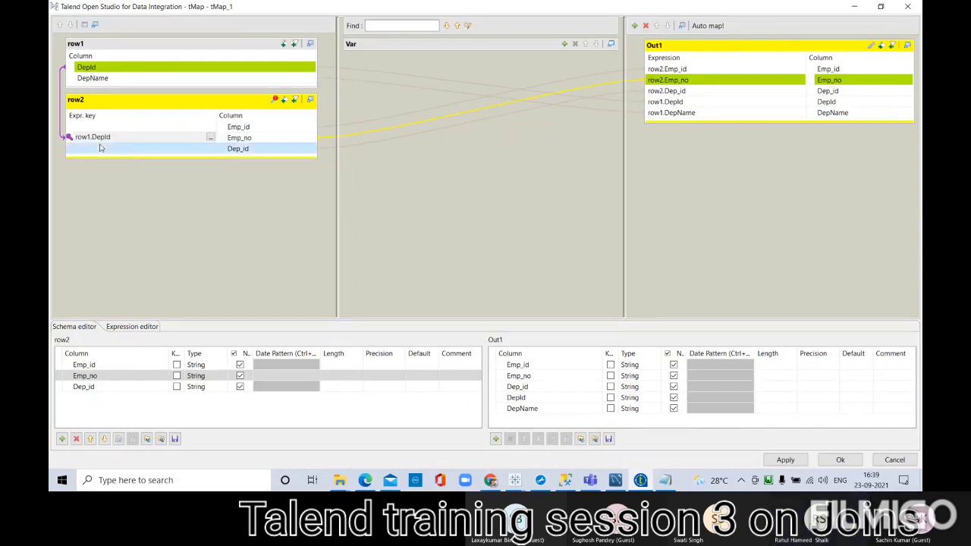
{"action": "key", "text": "ctrl+v"}
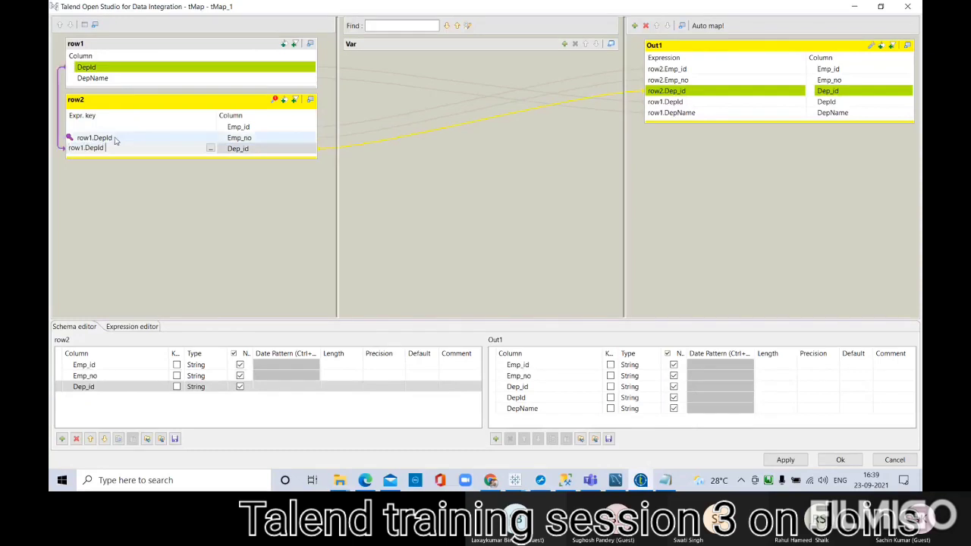
Clear the row1.DepId key expression from row2's Emp_no column.
{"action": "left_click", "coordinate": [113, 139]}
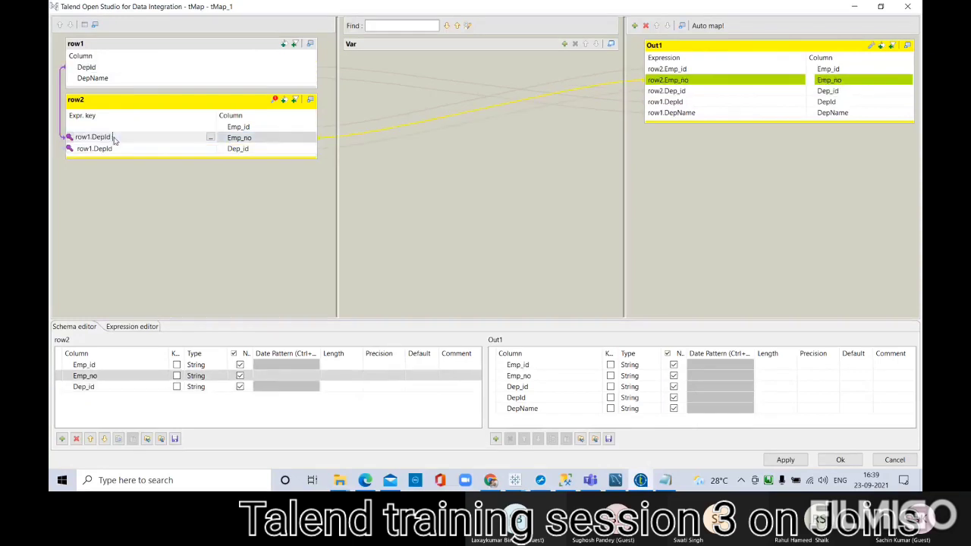
{"action": "key", "text": "BackSpace"}
{"action": "key", "text": "BackSpace"}
{"action": "key", "text": "BackSpace"}
{"action": "key", "text": "BackSpace"}
{"action": "key", "text": "BackSpace"}
{"action": "key", "text": "BackSpace"}
{"action": "key", "text": "BackSpace"}
{"action": "key", "text": "BackSpace"}
{"action": "key", "text": "BackSpace"}
{"action": "key", "text": "BackSpace"}
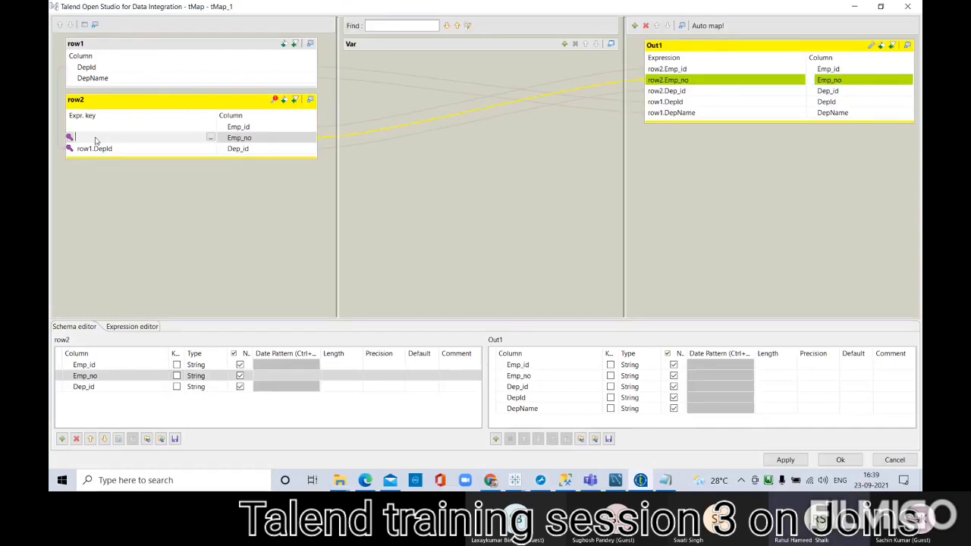
Switch to the Microsoft Teams meeting to unmute the microphone and give a participant control of the shared screen.
{"action": "left_click", "coordinate": [599, 485]}
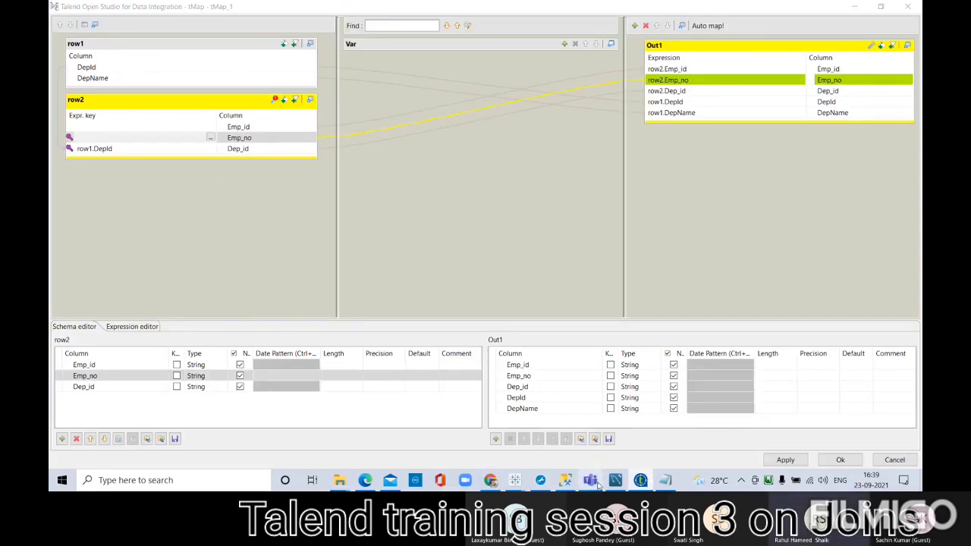
{"action": "left_click", "coordinate": [439, 389]}
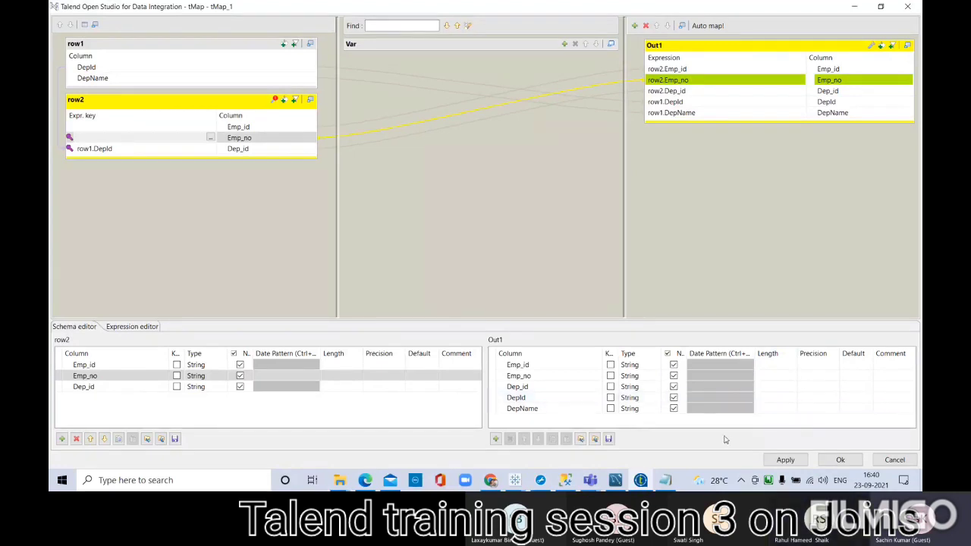
{"action": "left_click", "coordinate": [591, 482]}
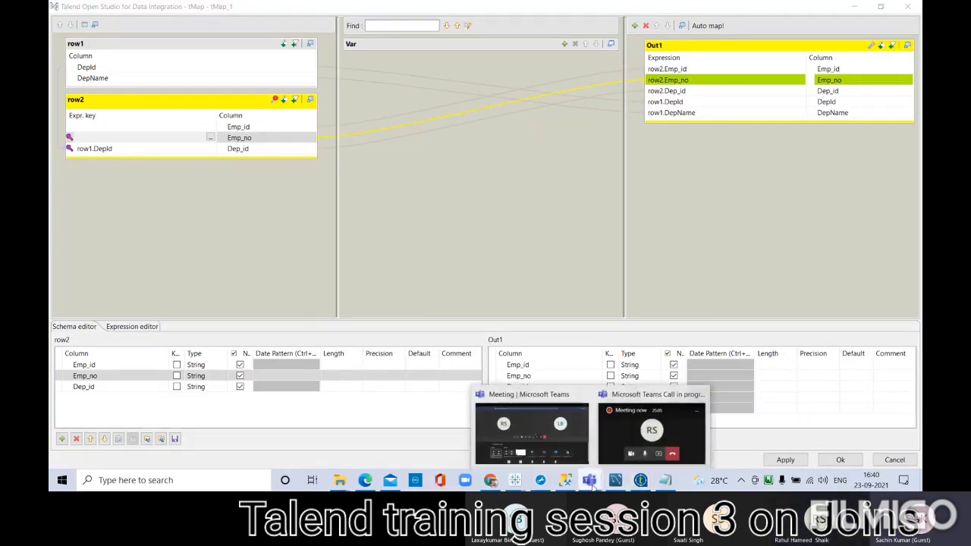
{"action": "left_click", "coordinate": [550, 442]}
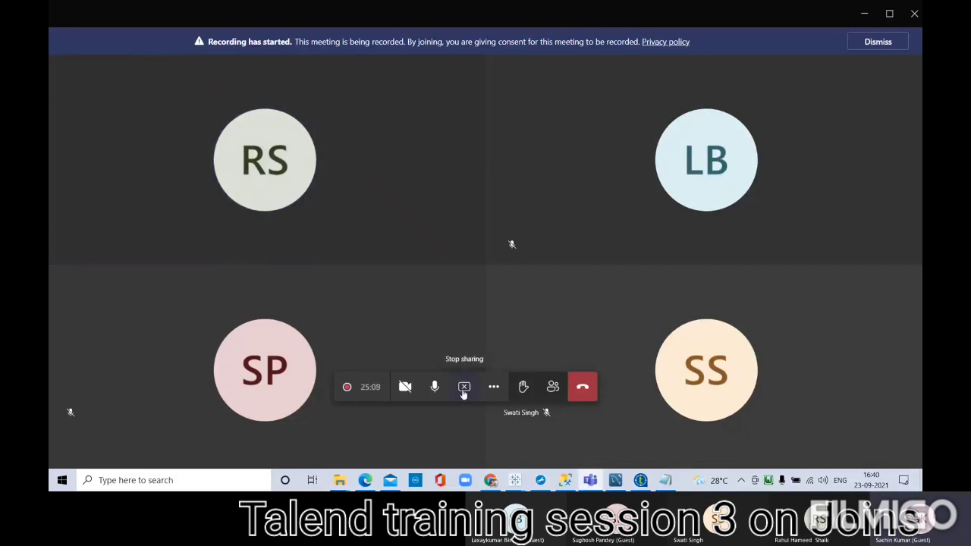
{"action": "left_click", "coordinate": [464, 389]}
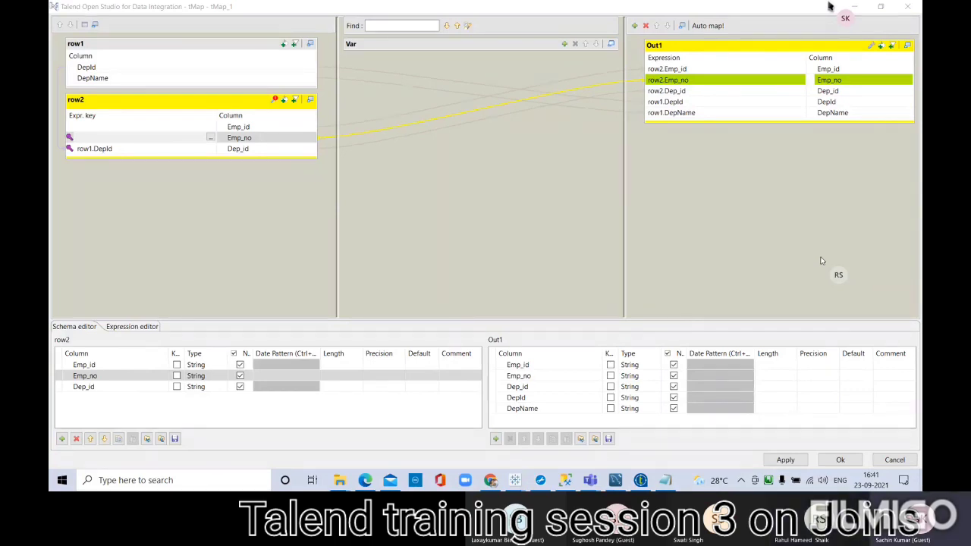
Set row2's Join Model to Inner Join in the tMap lookup settings.
{"action": "left_click", "coordinate": [779, 182]}
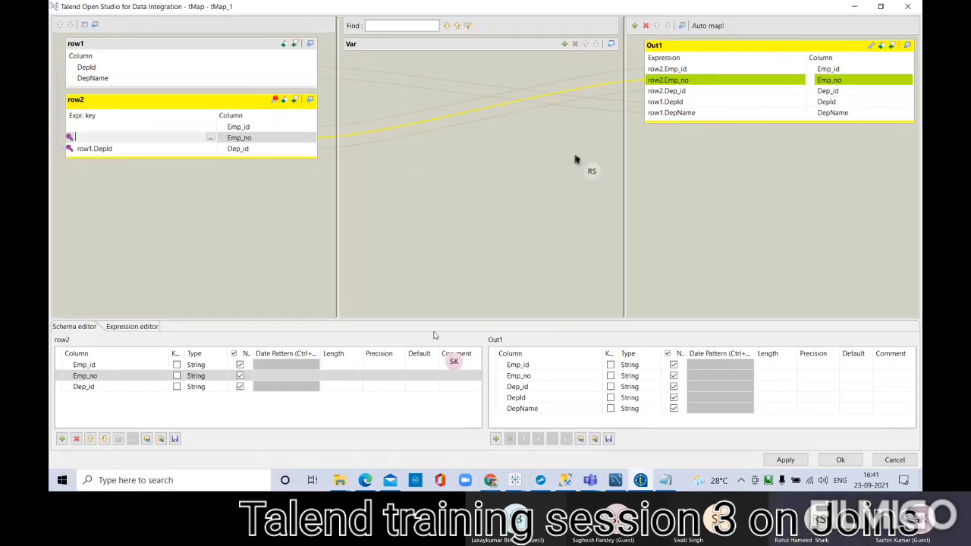
{"action": "left_click", "coordinate": [276, 101]}
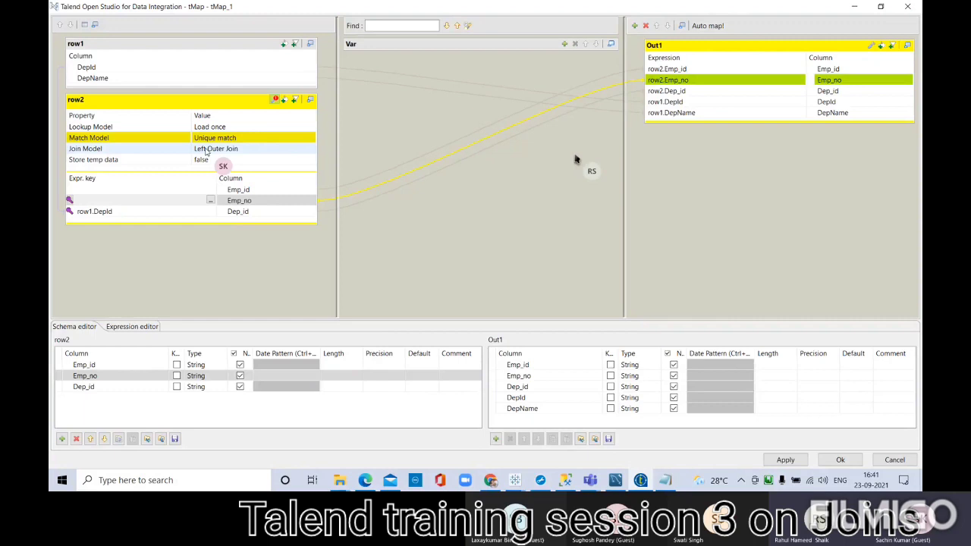
{"action": "left_click", "coordinate": [205, 152]}
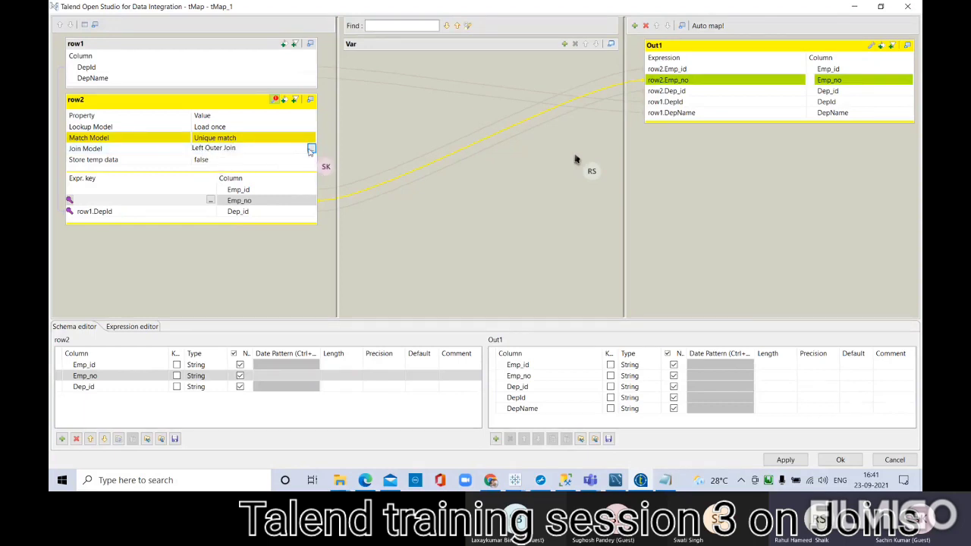
{"action": "left_click", "coordinate": [311, 149]}
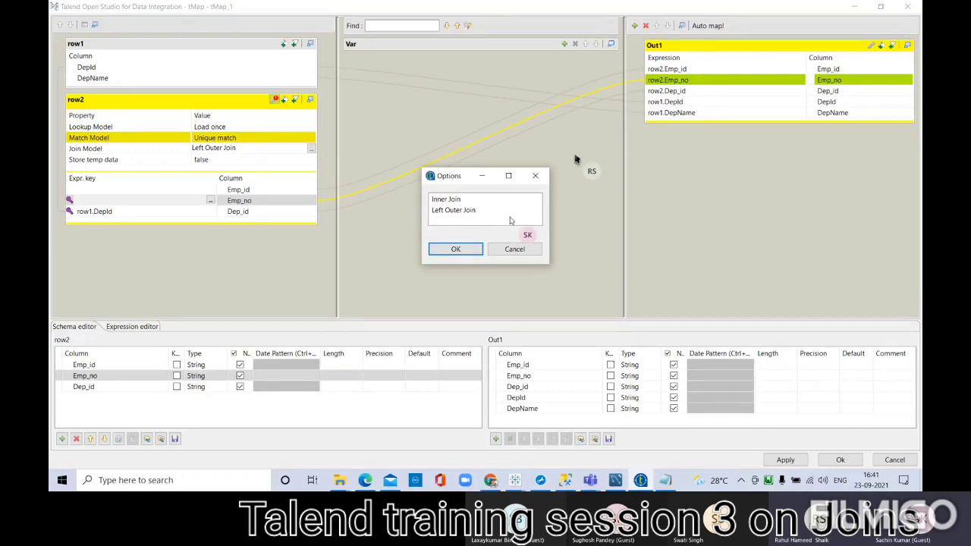
{"action": "left_click", "coordinate": [450, 200]}
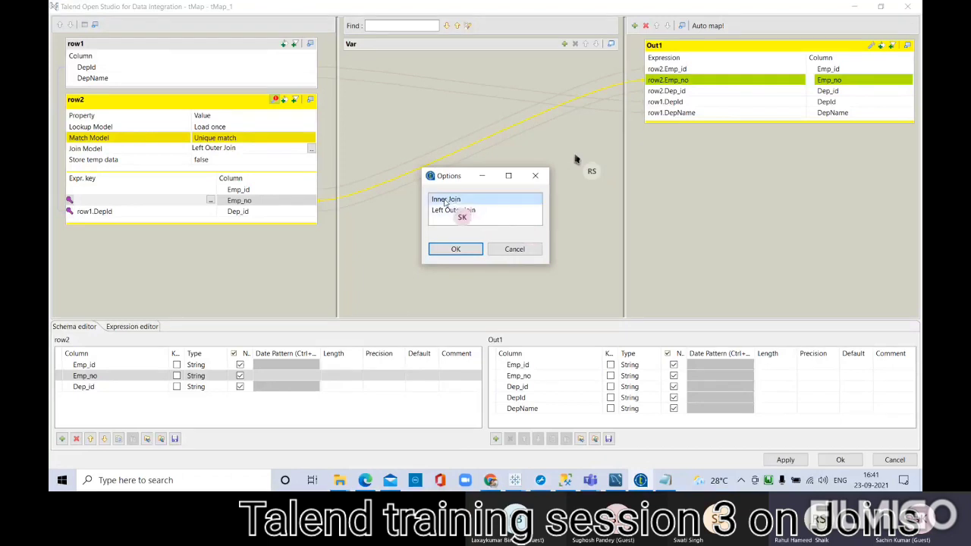
{"action": "left_click", "coordinate": [455, 249]}
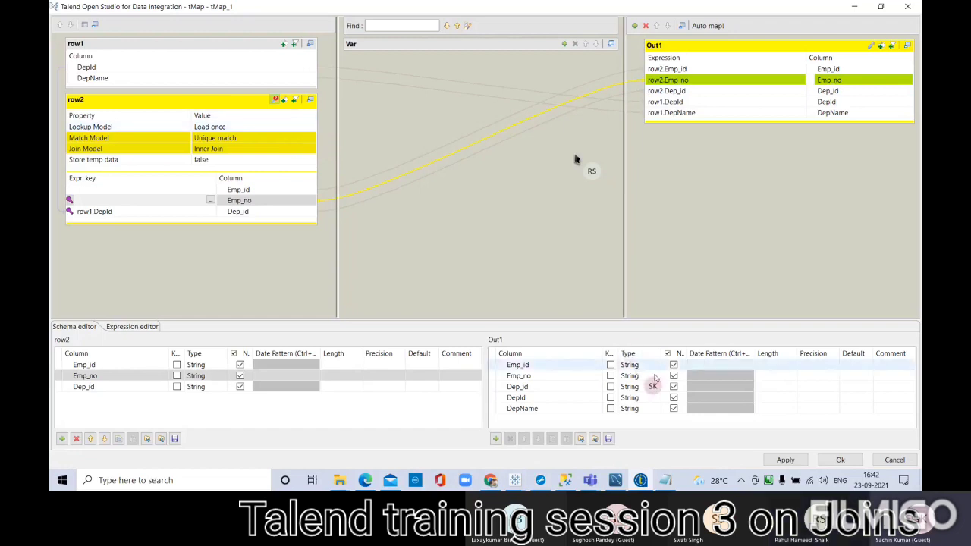
Apply and close the tMap_1 mapping, then run Job_Sample3.
{"action": "left_click", "coordinate": [797, 462]}
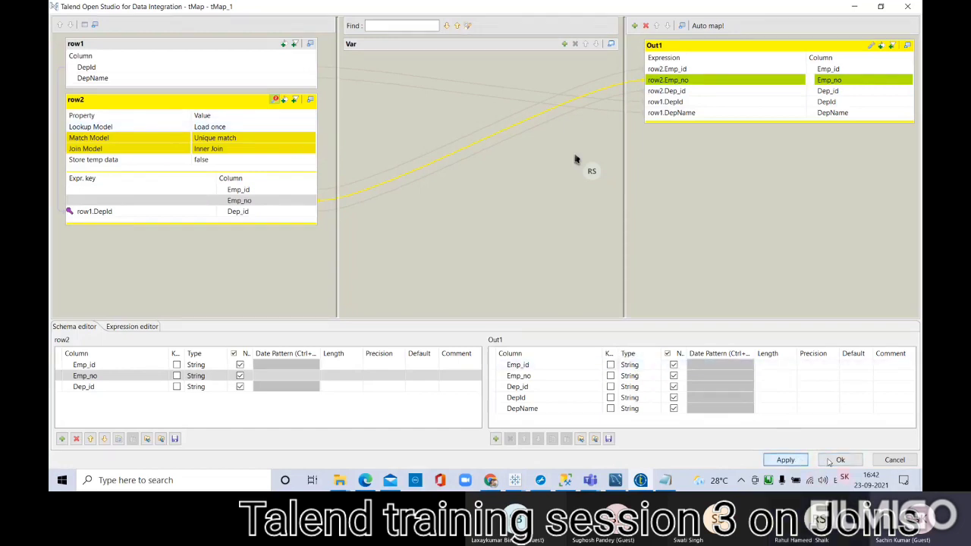
{"action": "left_click", "coordinate": [840, 460]}
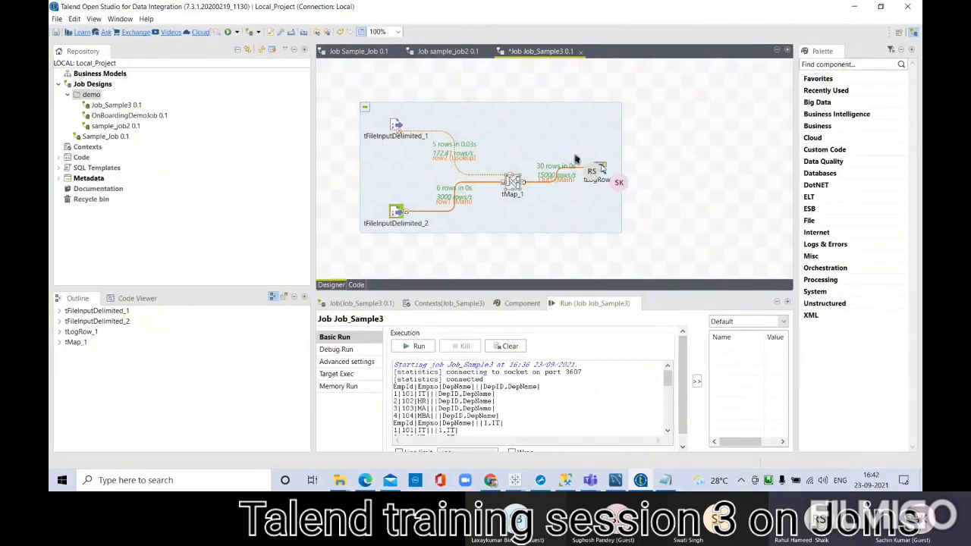
{"action": "left_click", "coordinate": [417, 347]}
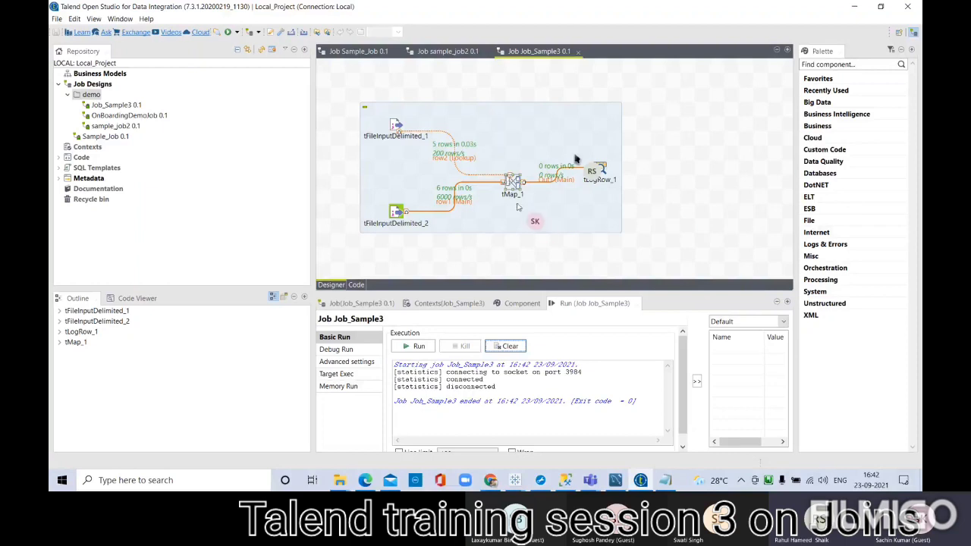
Reopen the tMap_1 mapping and check the department rows of Dep.txt in Notepad.
{"action": "left_click", "coordinate": [512, 187]}
{"action": "double_click", "coordinate": [512, 185]}
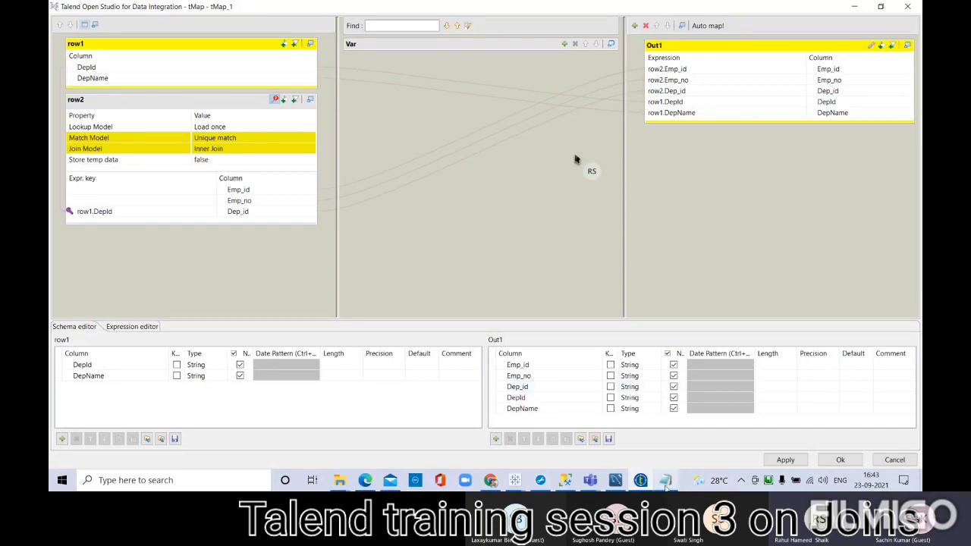
{"action": "left_click", "coordinate": [665, 480]}
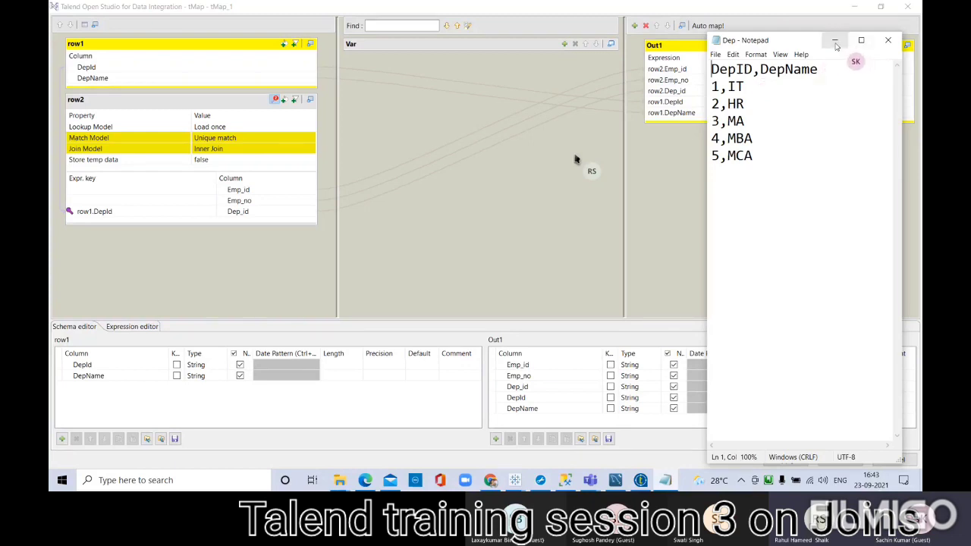
{"action": "left_click", "coordinate": [834, 40]}
Switch to the Microsoft Teams meeting and stop sharing the screen.
{"action": "left_click", "coordinate": [855, 7]}
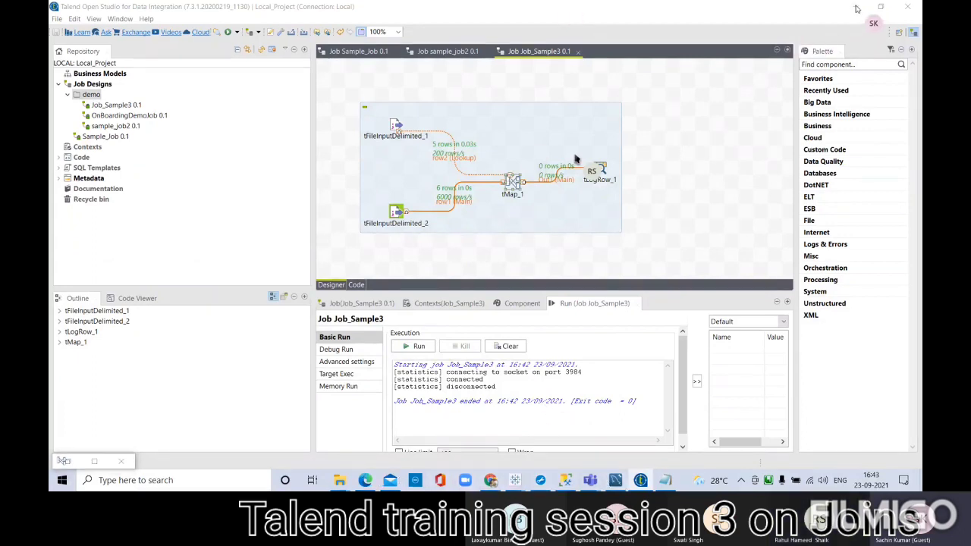
{"action": "mouse_move", "coordinate": [599, 485]}
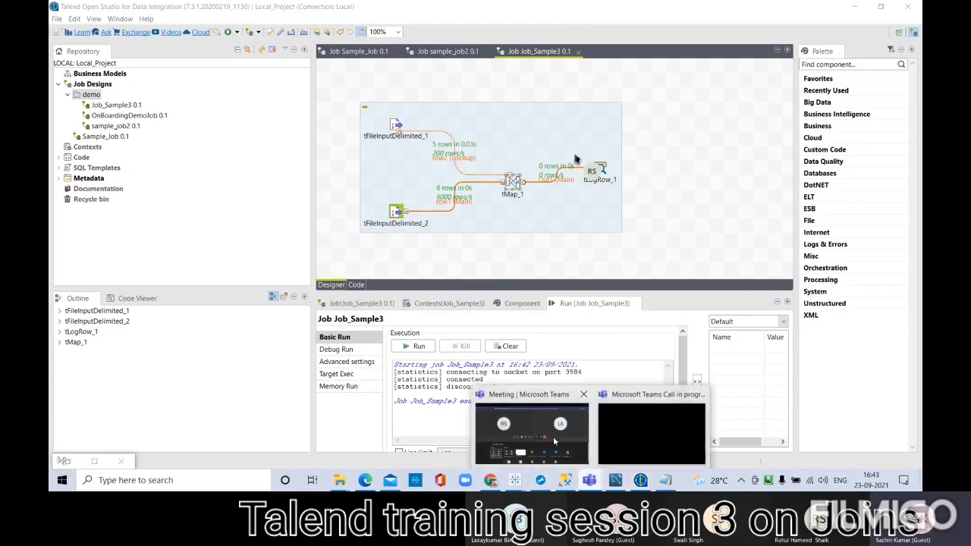
{"action": "left_click", "coordinate": [524, 425]}
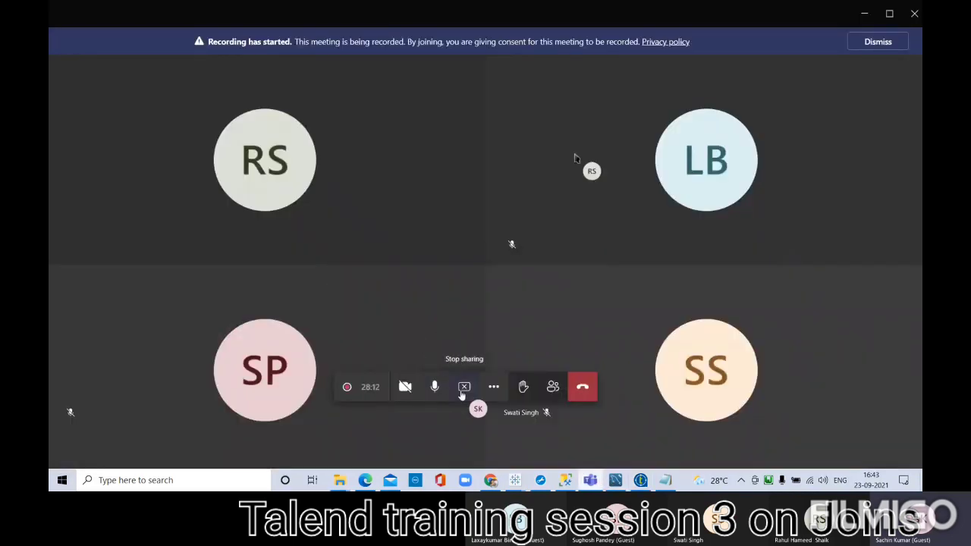
{"action": "left_click", "coordinate": [463, 387]}
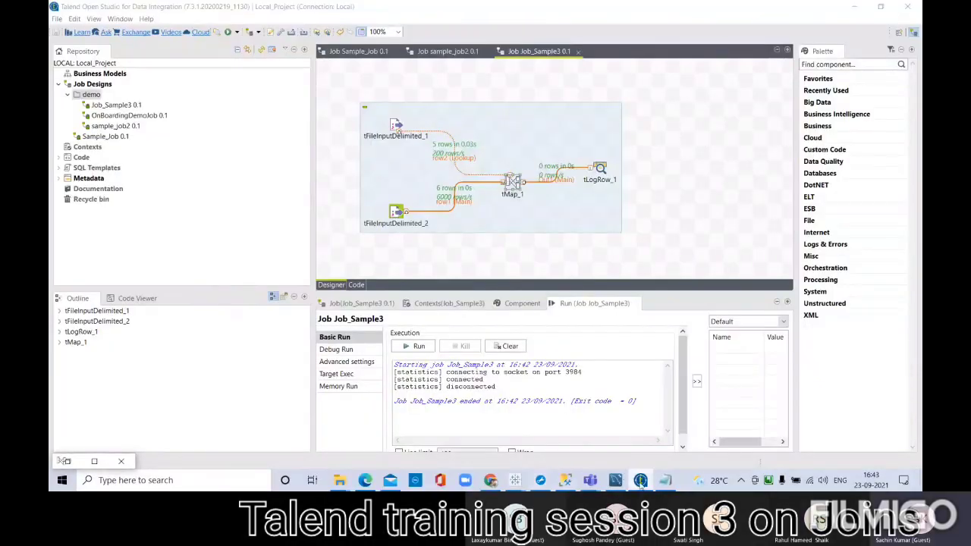
Return to the open tMap_1 mapping in Talend and close it with its settings kept.
{"action": "left_click", "coordinate": [641, 484]}
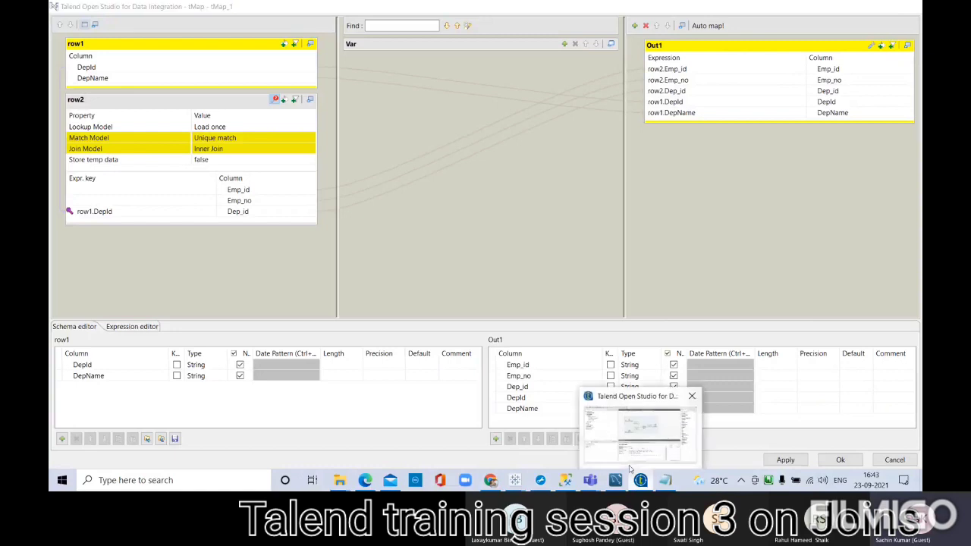
{"action": "left_click", "coordinate": [630, 468]}
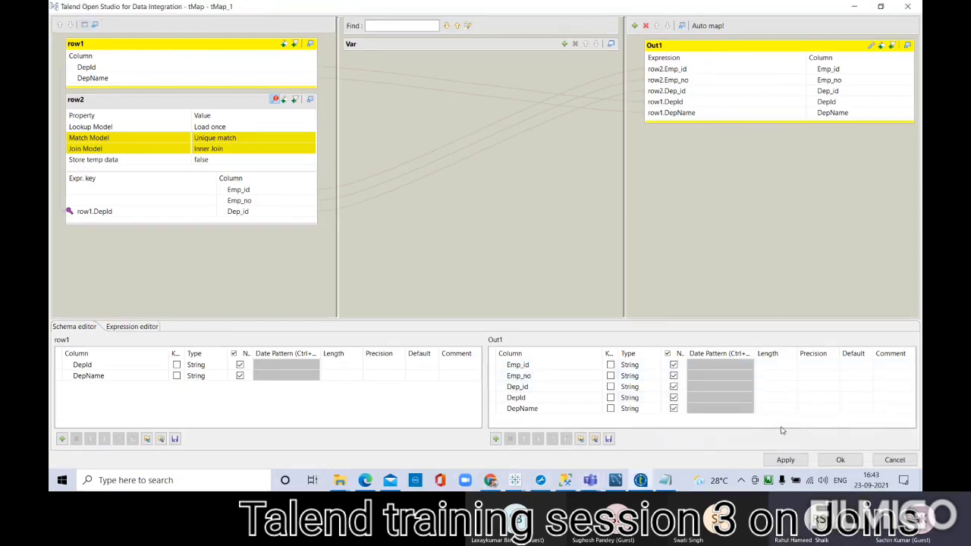
{"action": "left_click", "coordinate": [841, 460]}
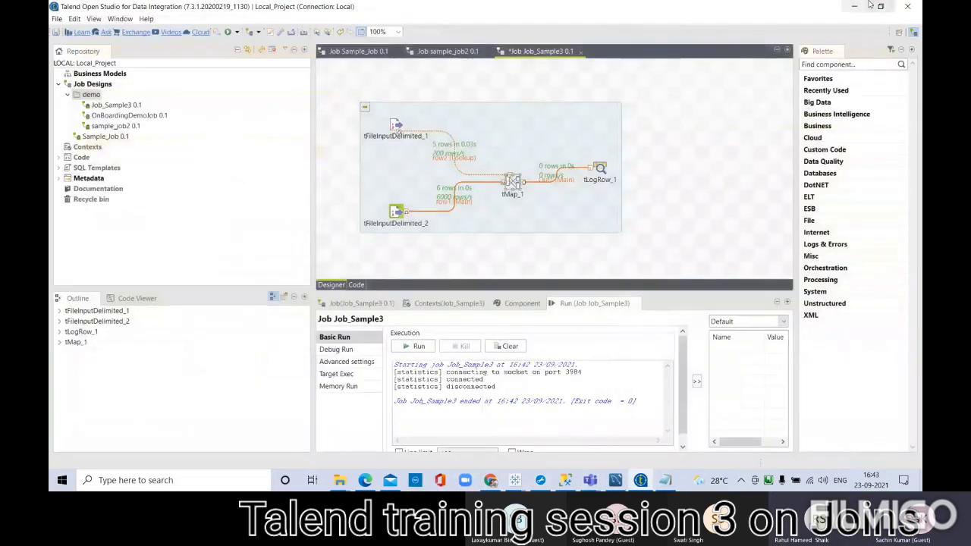
Open Employee.txt from the desktop and place the Dep.txt window beside it to compare their columns.
{"action": "left_click", "coordinate": [856, 8]}
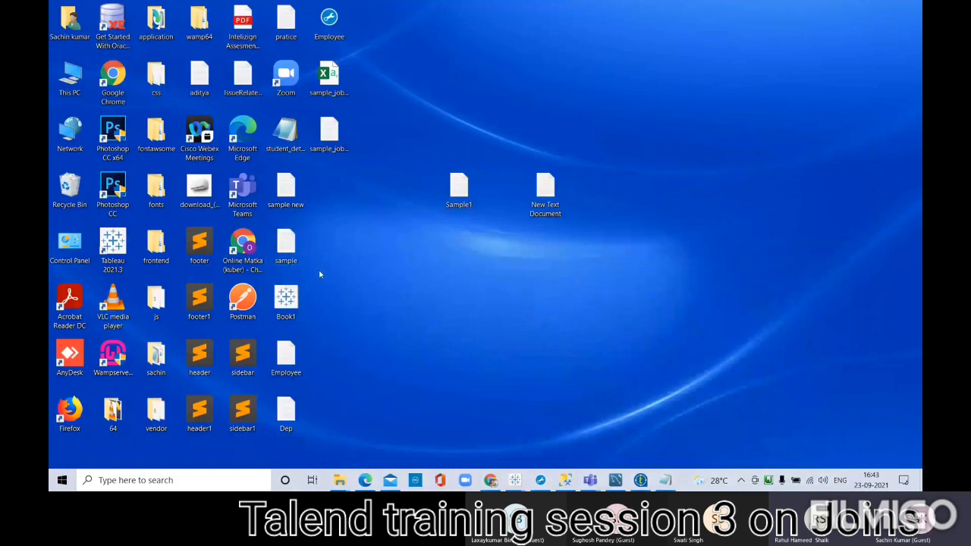
{"action": "double_click", "coordinate": [298, 360]}
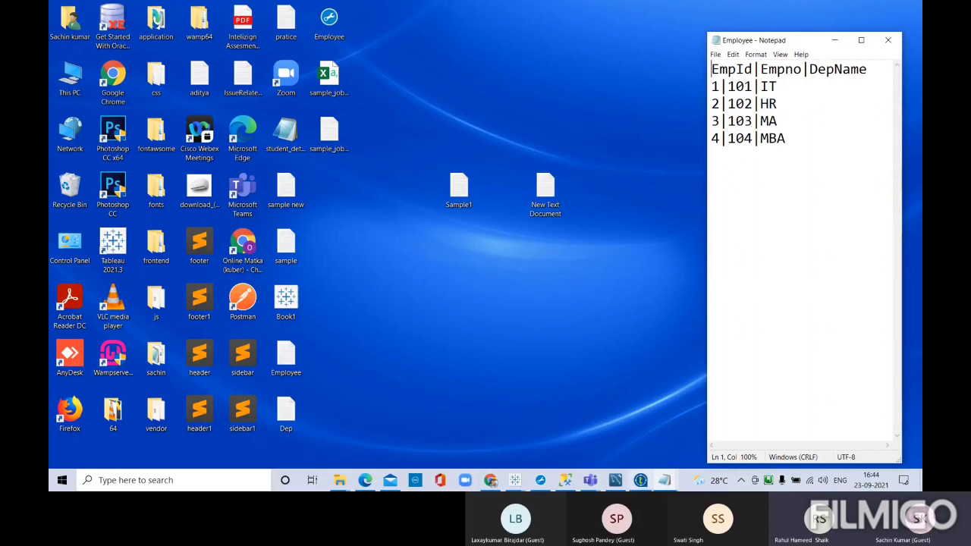
{"action": "mouse_move", "coordinate": [664, 480]}
{"action": "left_click", "coordinate": [635, 430]}
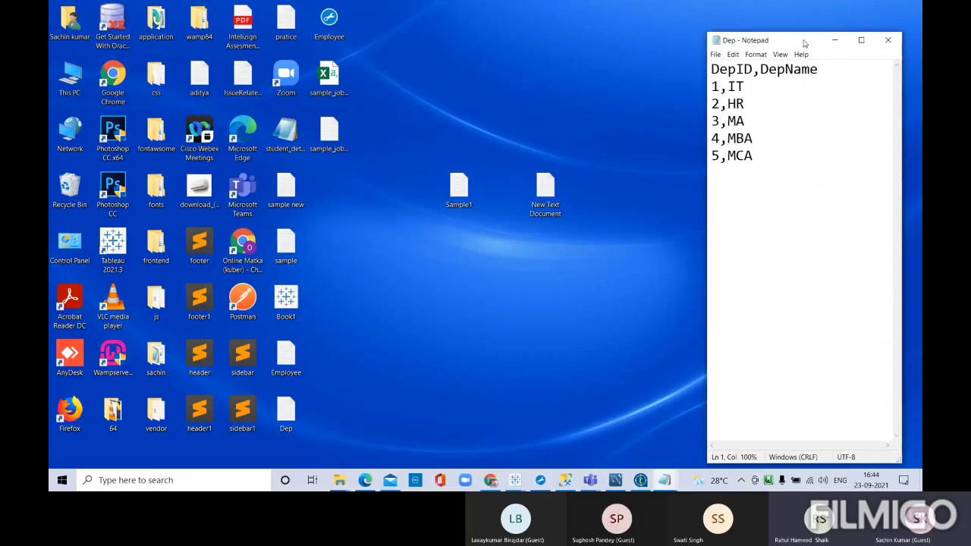
{"action": "left_click_drag", "start_coordinate": [802, 39], "coordinate": [572, 36]}
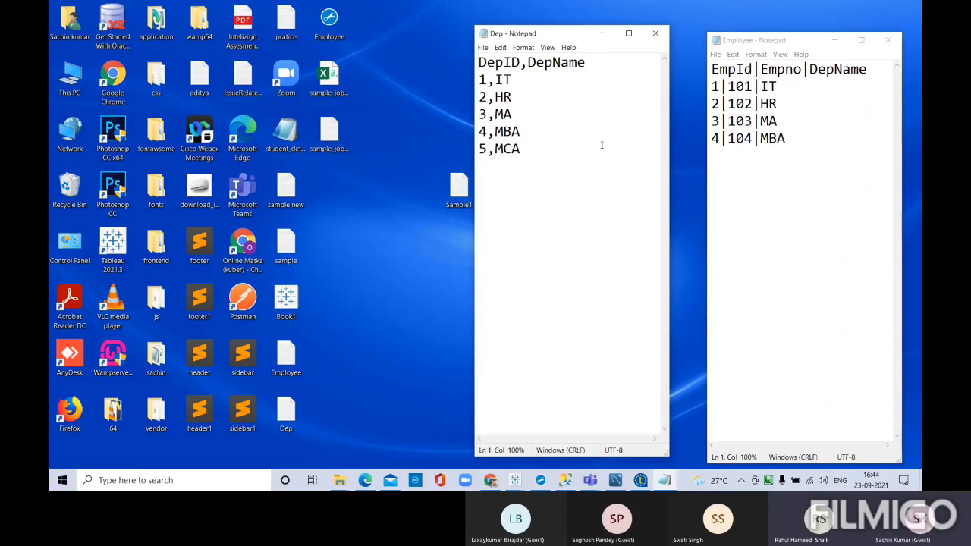
Switch back to Talend, open the tMap_1 mapping and select the key row of row2's Dep_id column.
{"action": "left_click", "coordinate": [640, 480]}
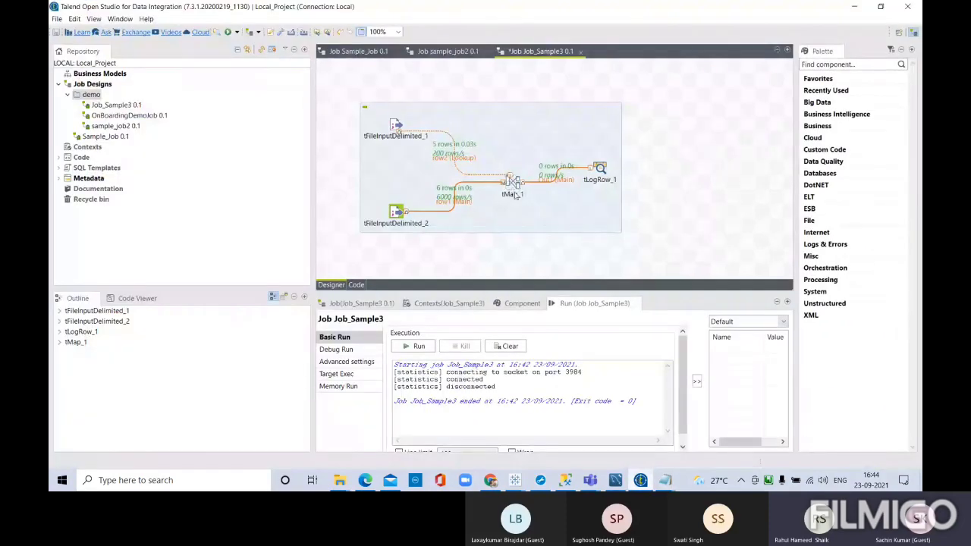
{"action": "double_click", "coordinate": [514, 183]}
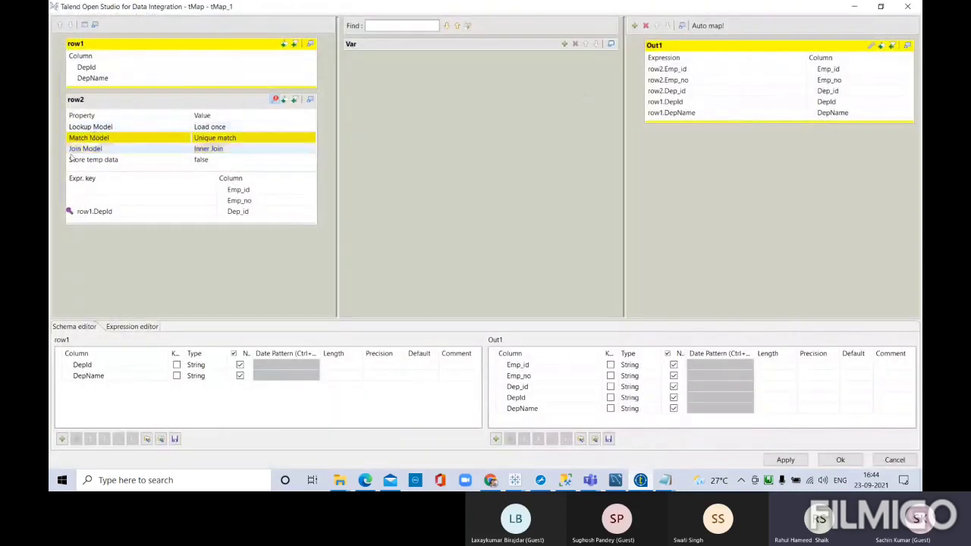
{"action": "left_click", "coordinate": [108, 212]}
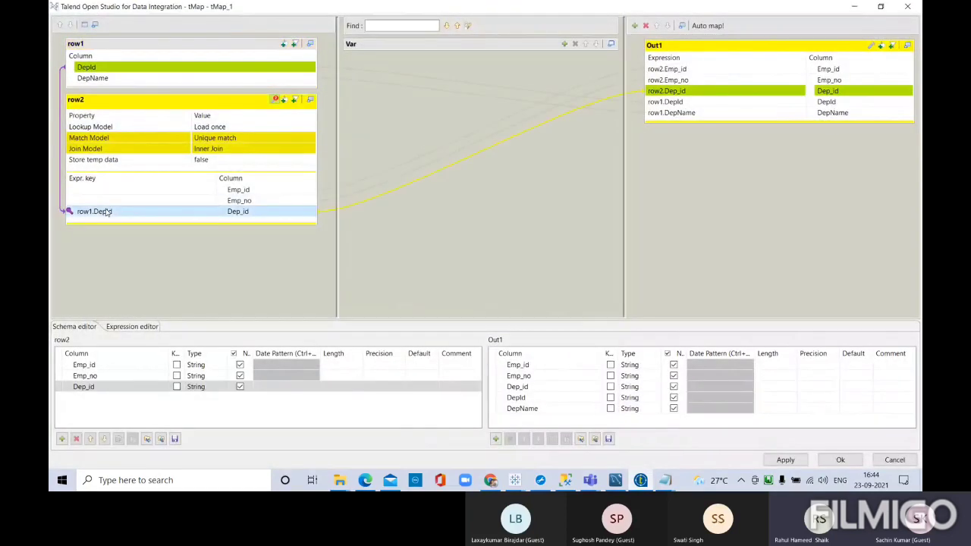
Try adding row1.DepName to the key expression of row2's Dep_id column and view it in the Expression Builder.
{"action": "left_click_drag", "start_coordinate": [93, 78], "coordinate": [102, 217]}
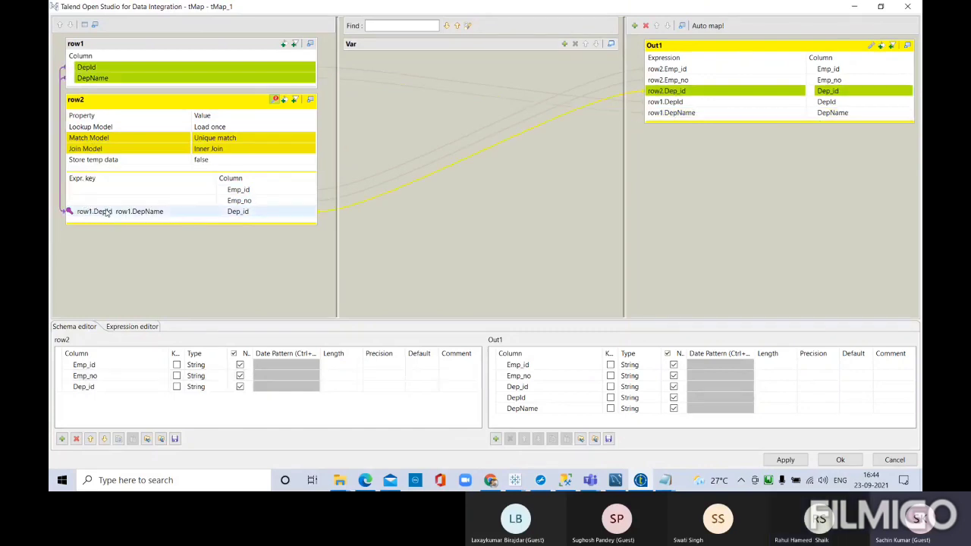
{"action": "left_click", "coordinate": [106, 211]}
{"action": "left_click", "coordinate": [212, 213]}
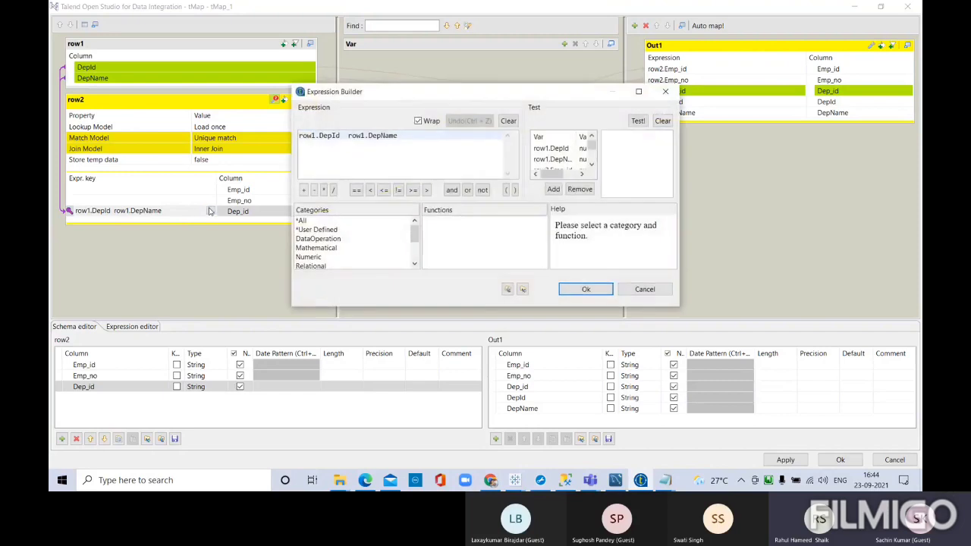
{"action": "left_click", "coordinate": [649, 293]}
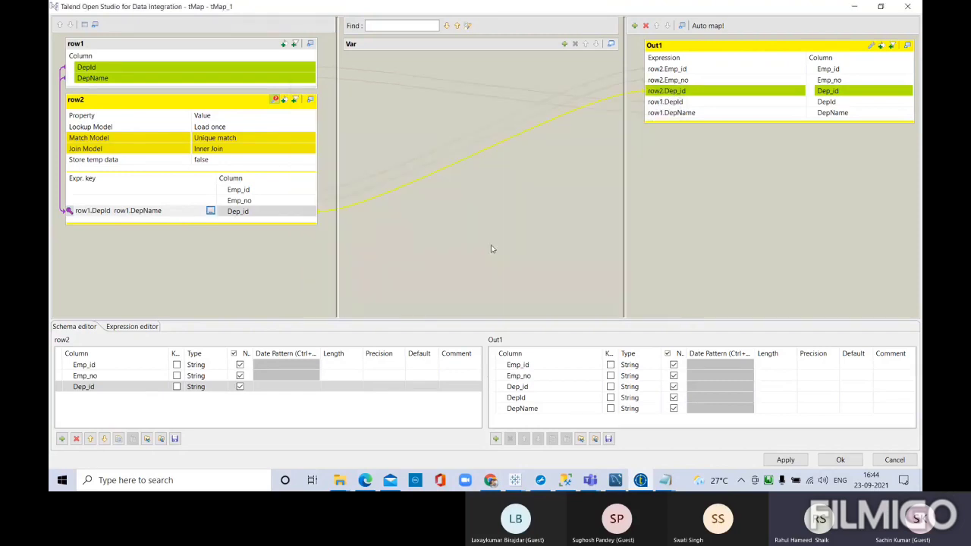
Replace the key expression of row2's Dep_id column with row1.DepName.
{"action": "left_click", "coordinate": [163, 211]}
{"action": "double_click", "coordinate": [146, 211]}
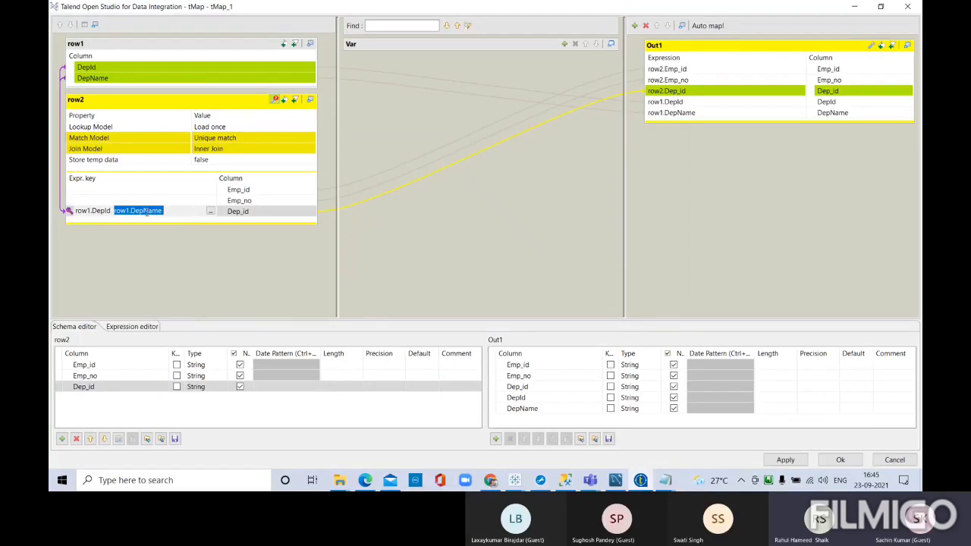
{"action": "key", "text": "BackSpace"}
{"action": "key", "text": "BackSpace"}
{"action": "key", "text": "BackSpace"}
{"action": "key", "text": "BackSpace"}
{"action": "key", "text": "BackSpace"}
{"action": "key", "text": "BackSpace"}
{"action": "key", "text": "BackSpace"}
{"action": "key", "text": "BackSpace"}
{"action": "key", "text": "BackSpace"}
{"action": "key", "text": "BackSpace"}
{"action": "key", "text": "BackSpace"}
{"action": "key", "text": "BackSpace"}
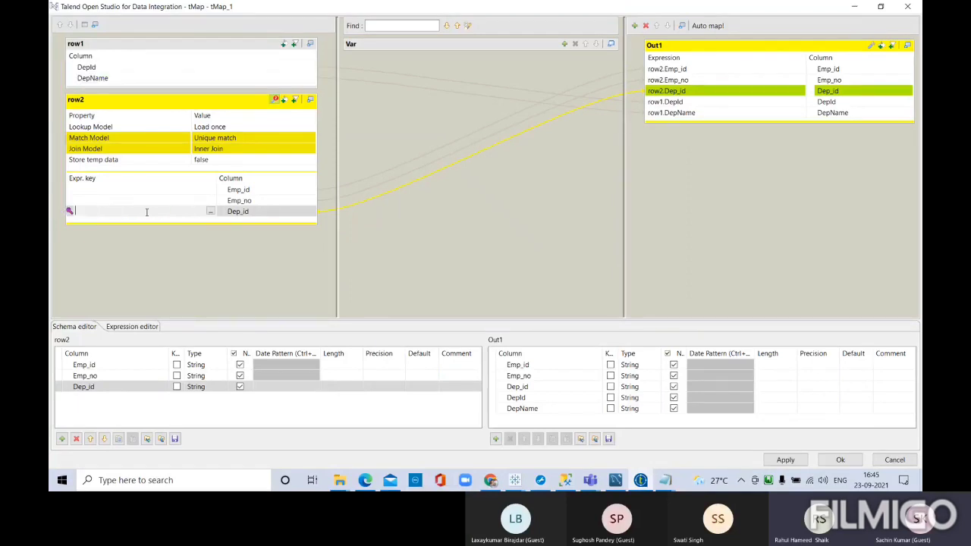
{"action": "left_click_drag", "start_coordinate": [106, 79], "coordinate": [113, 218]}
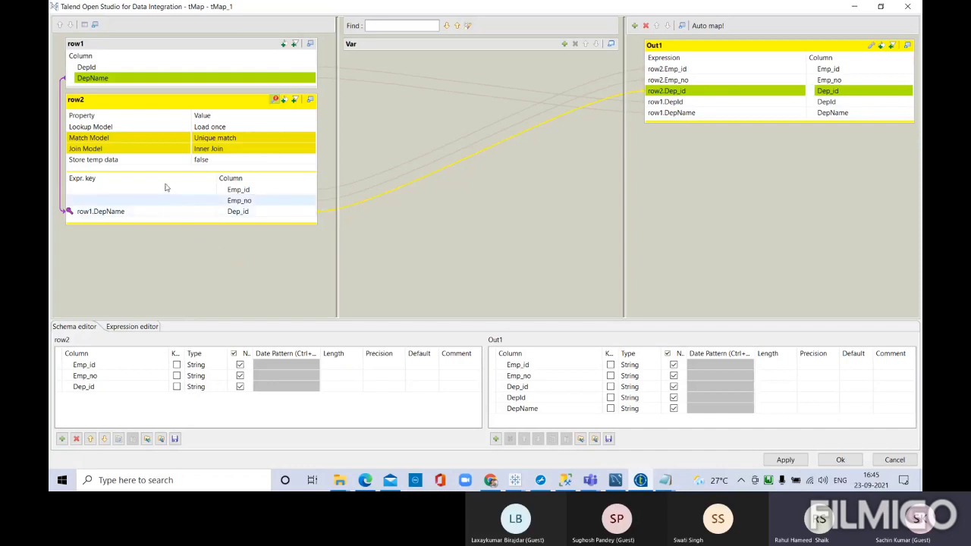
Rename row2's Dep_id column to DepName and apply it, propagating the change to all related expressions.
{"action": "left_click", "coordinate": [99, 386]}
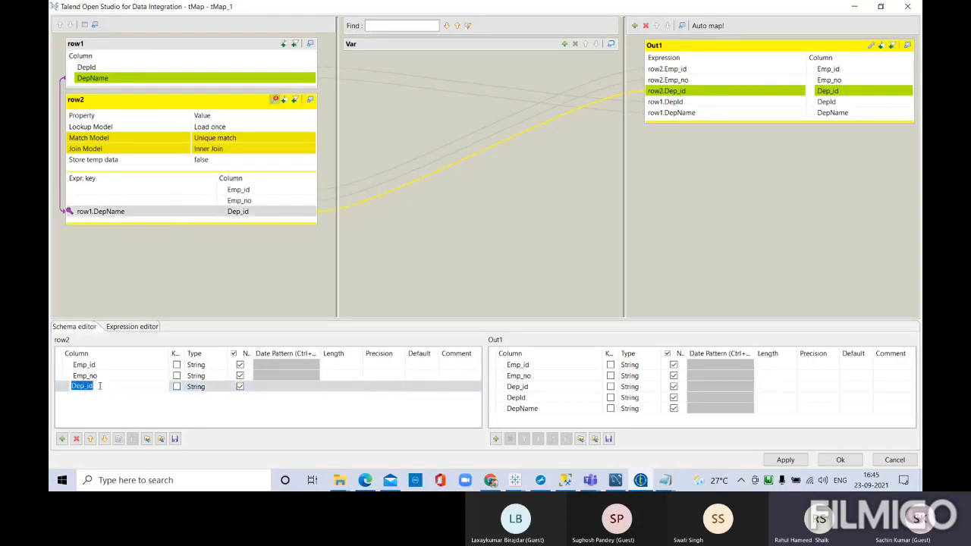
{"action": "left_click", "coordinate": [99, 386]}
{"action": "key", "text": "BackSpace"}
{"action": "key", "text": "BackSpace"}
{"action": "key", "text": "BackSpace"}
{"action": "type", "text": "Name"}
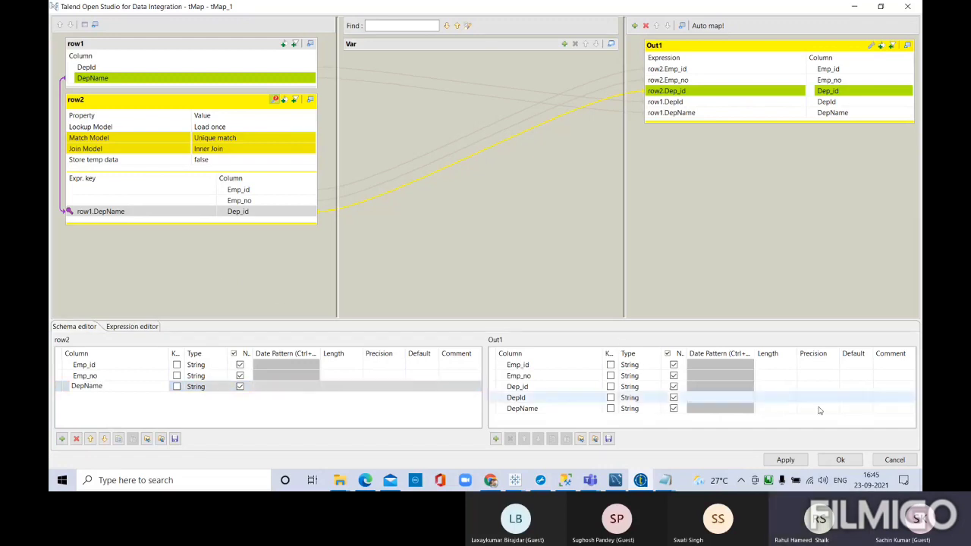
{"action": "left_click", "coordinate": [786, 460]}
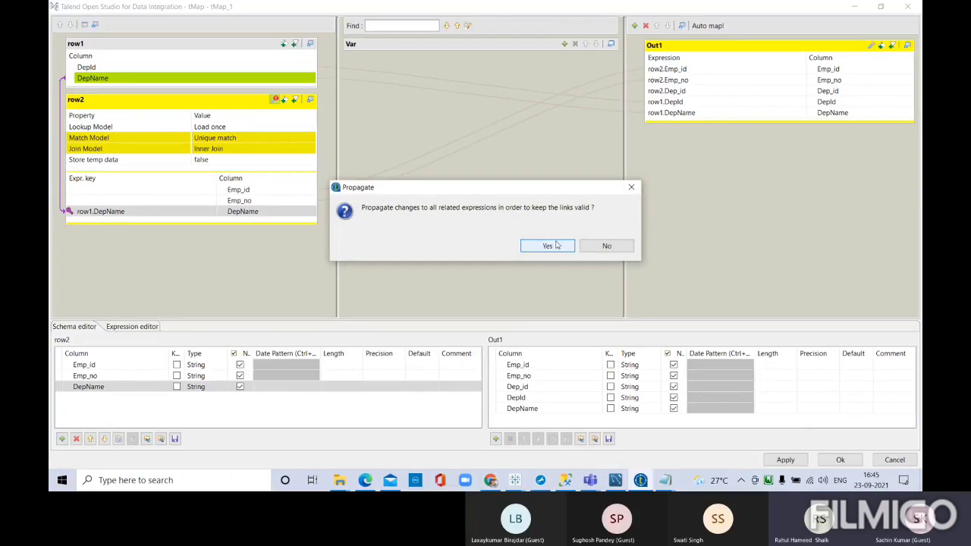
{"action": "left_click", "coordinate": [565, 247]}
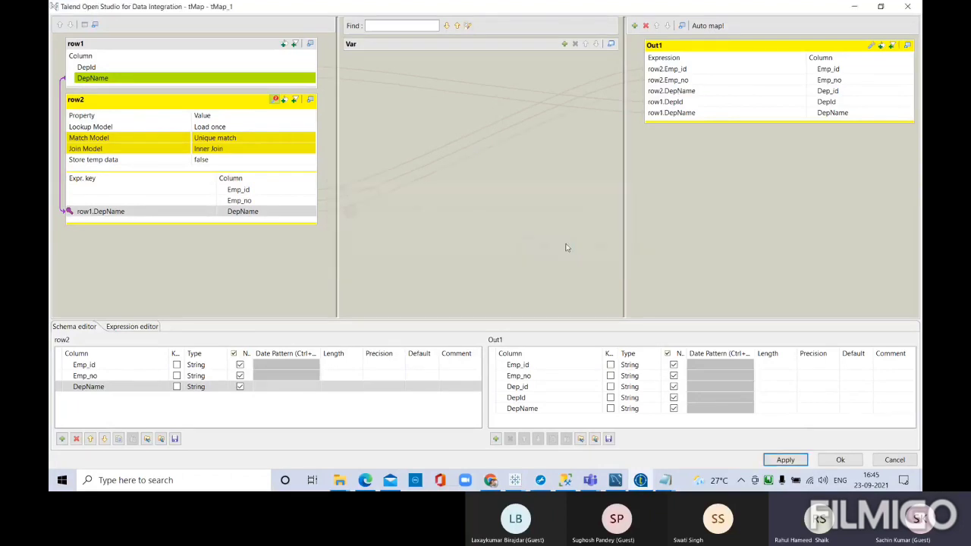
Accept the tMap_1 mapping, run Job_Sample3 and examine its output in the enlarged run view, restoring the normal layout.
{"action": "left_click", "coordinate": [841, 461]}
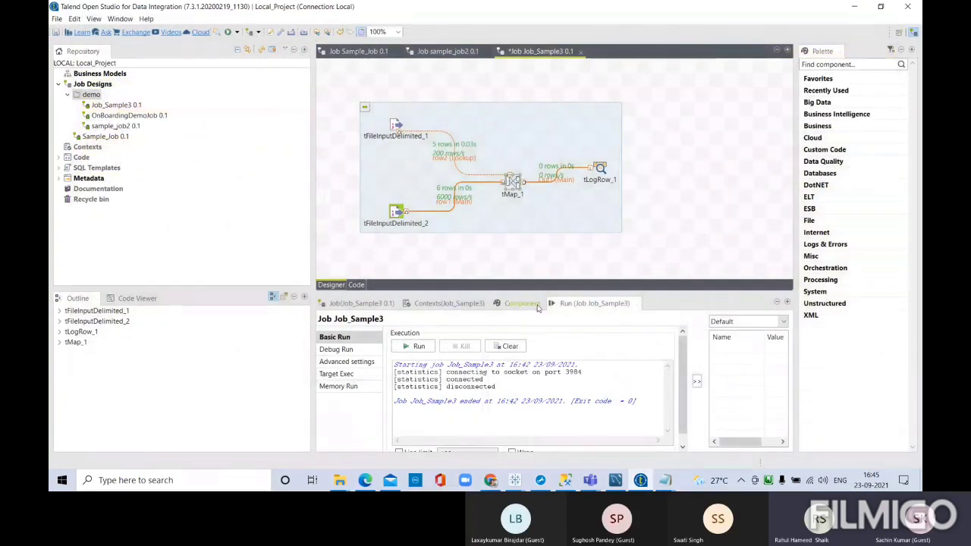
{"action": "left_click", "coordinate": [419, 346]}
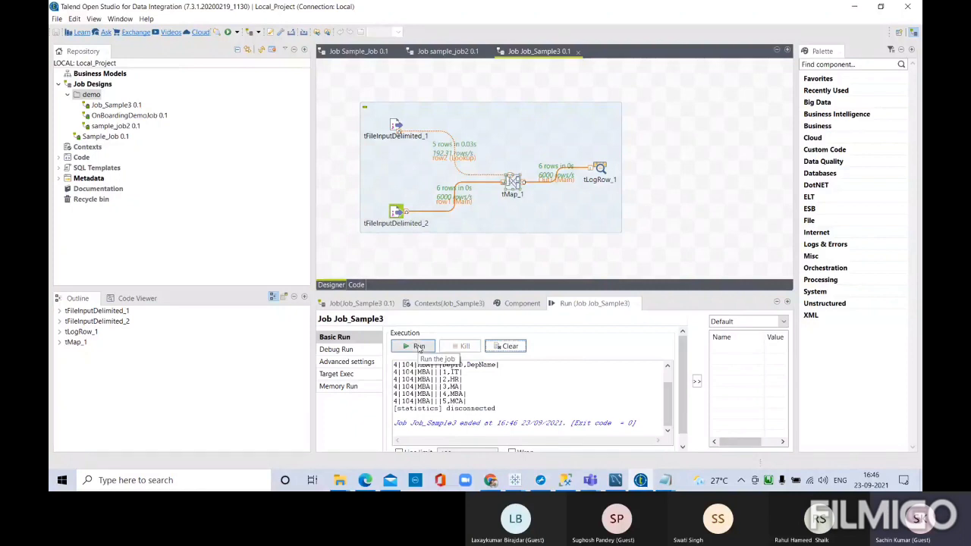
{"action": "double_click", "coordinate": [593, 305]}
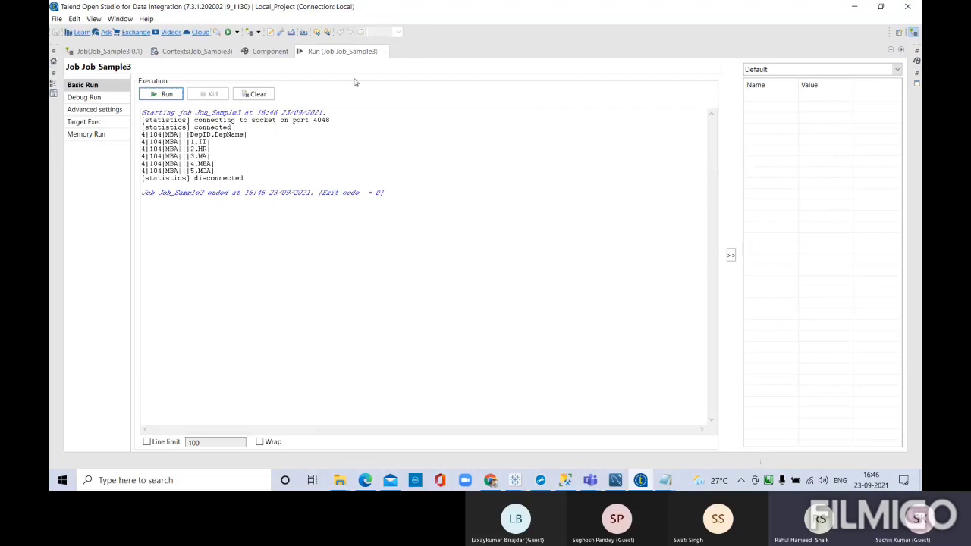
{"action": "double_click", "coordinate": [343, 54]}
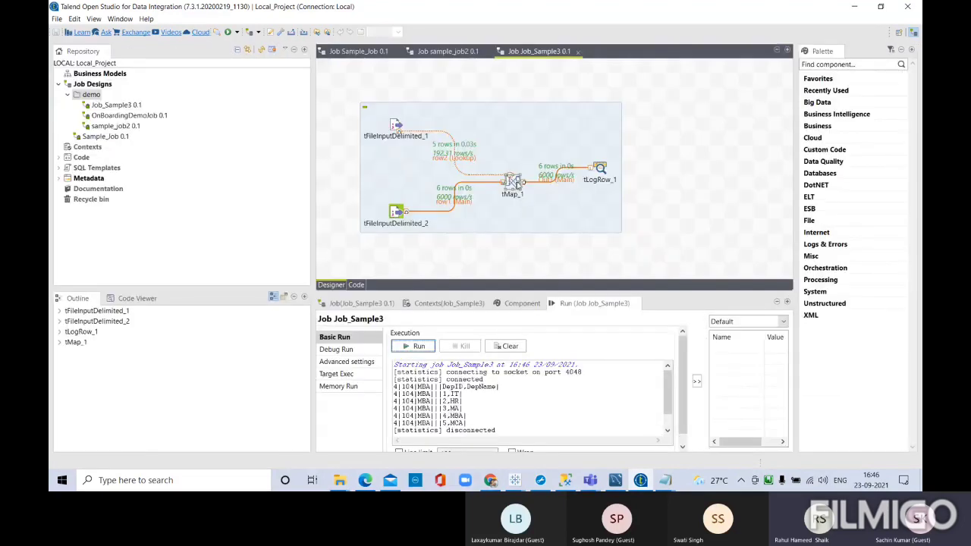
View the Join Model options of row2 in the tMap_1 mapping, cancel the choice and close the mapping.
{"action": "double_click", "coordinate": [513, 182]}
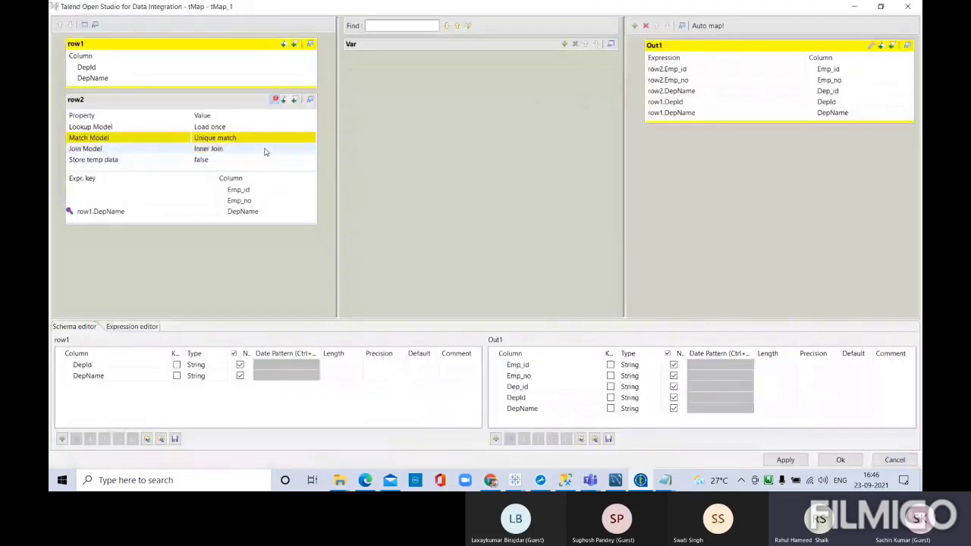
{"action": "left_click", "coordinate": [265, 152]}
{"action": "left_click", "coordinate": [311, 151]}
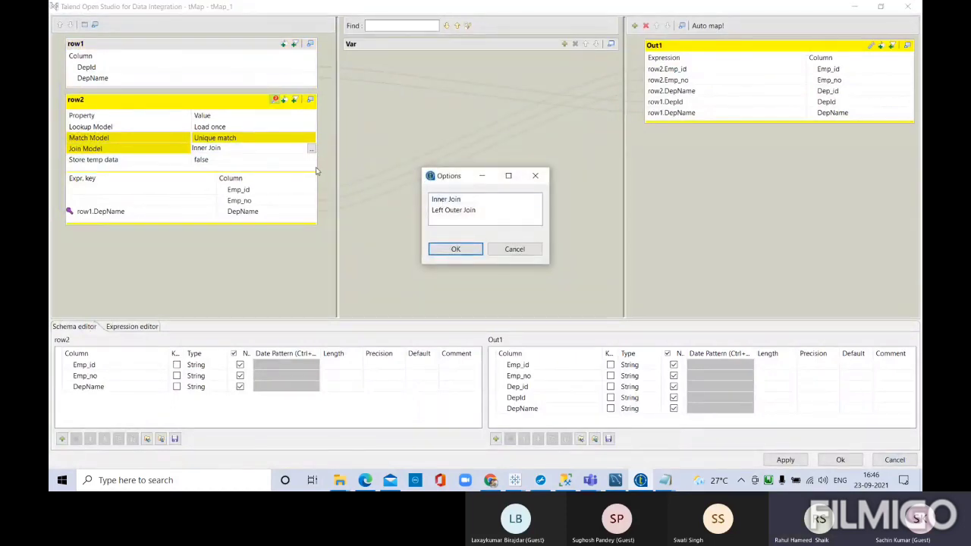
{"action": "left_click", "coordinate": [513, 249]}
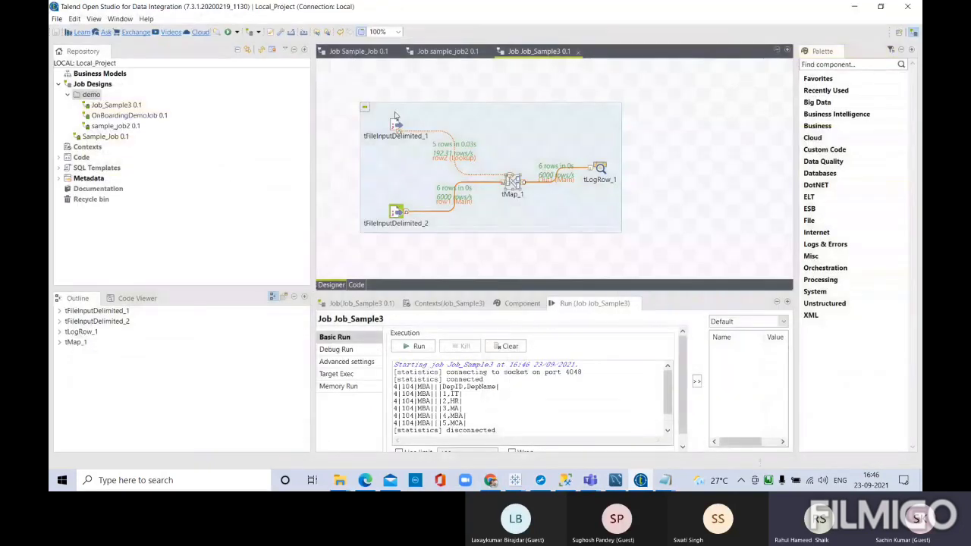
Open the schema of tFileInputDelimited_1, compare its columns with the Employee file in Notepad, and close the schema.
{"action": "left_click", "coordinate": [516, 302]}
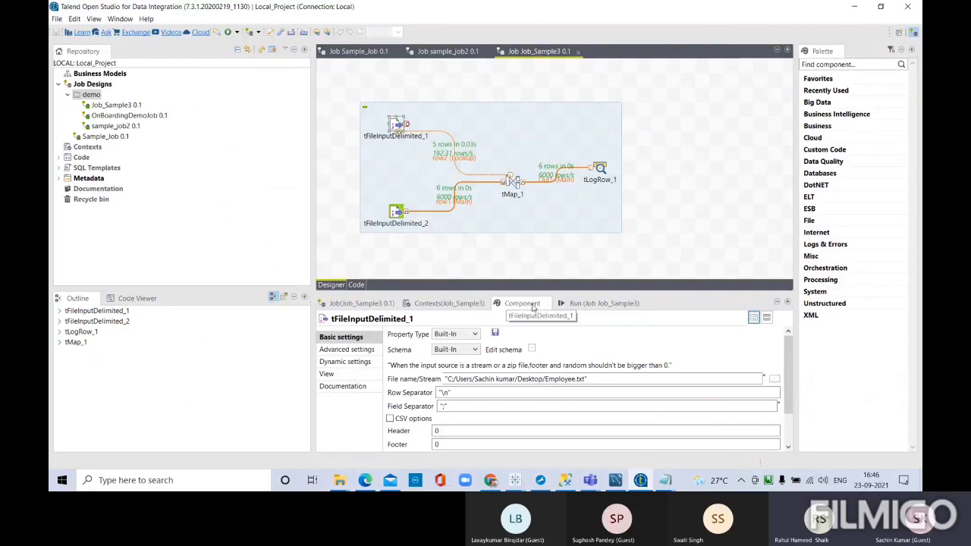
{"action": "left_click", "coordinate": [532, 350]}
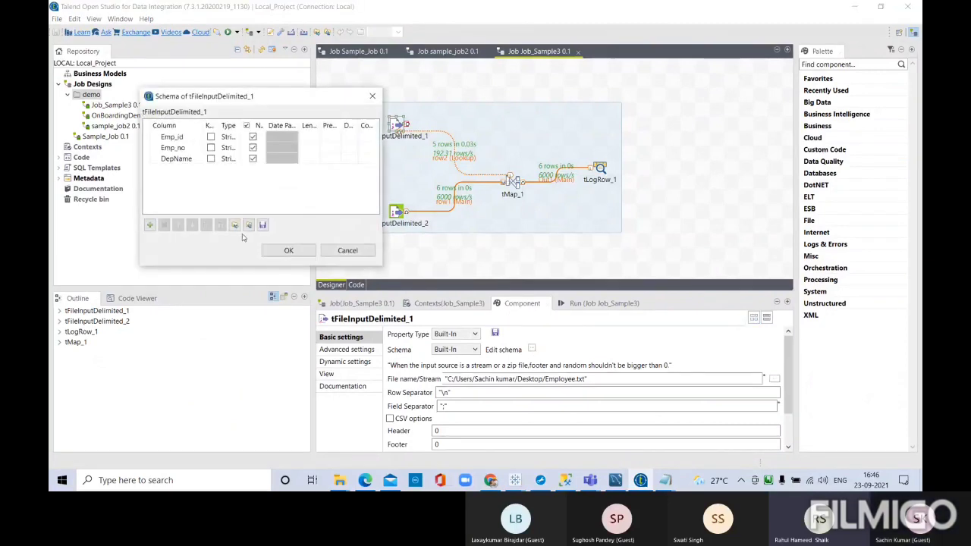
{"action": "left_click", "coordinate": [182, 158]}
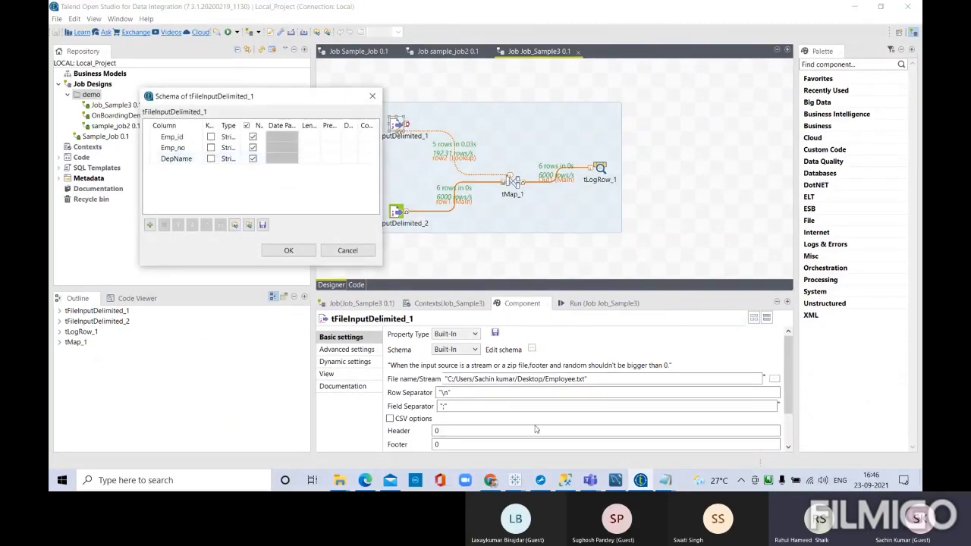
{"action": "mouse_move", "coordinate": [664, 480]}
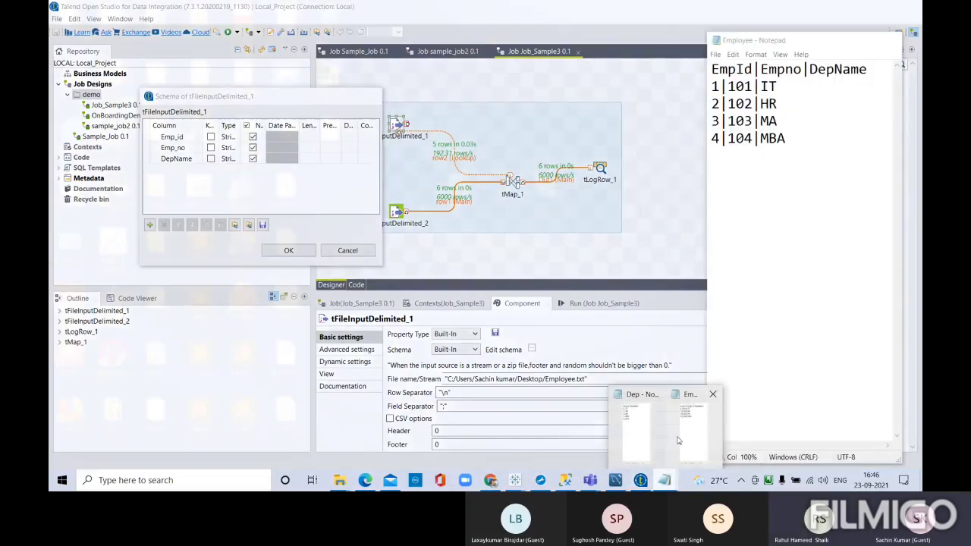
{"action": "left_click", "coordinate": [678, 440]}
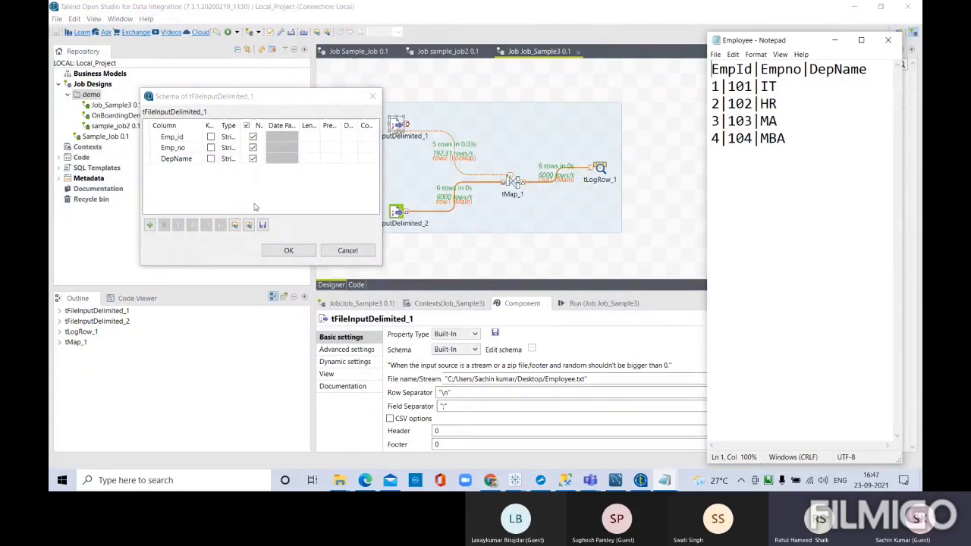
{"action": "left_click", "coordinate": [289, 251]}
Open the schema of tFileInputDelimited_2 and compare its columns with the Dep file in Notepad.
{"action": "left_click", "coordinate": [406, 213]}
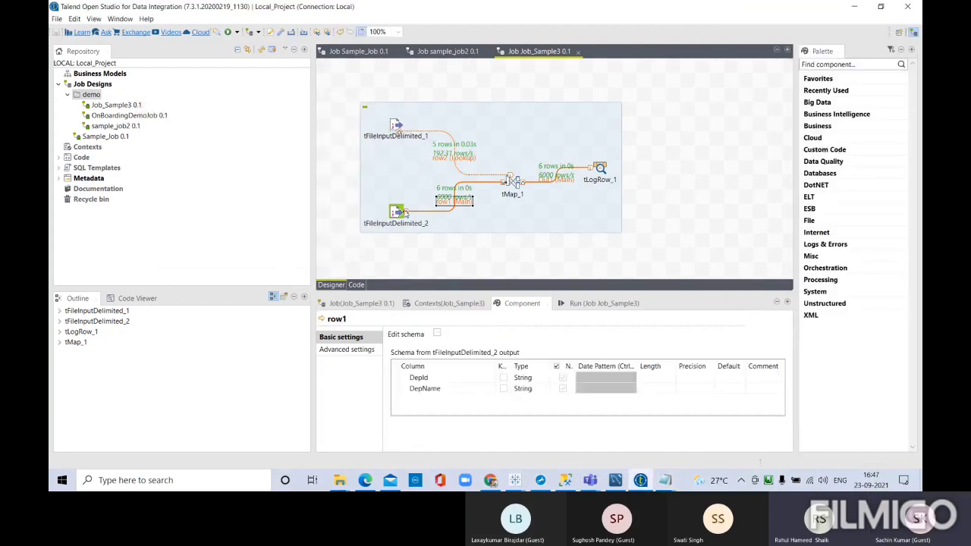
{"action": "left_click", "coordinate": [402, 212]}
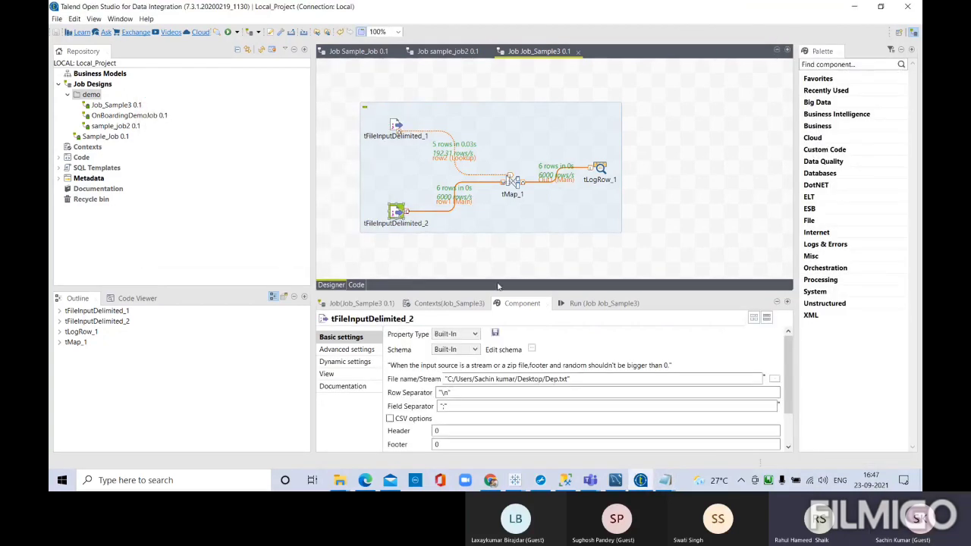
{"action": "left_click", "coordinate": [469, 304]}
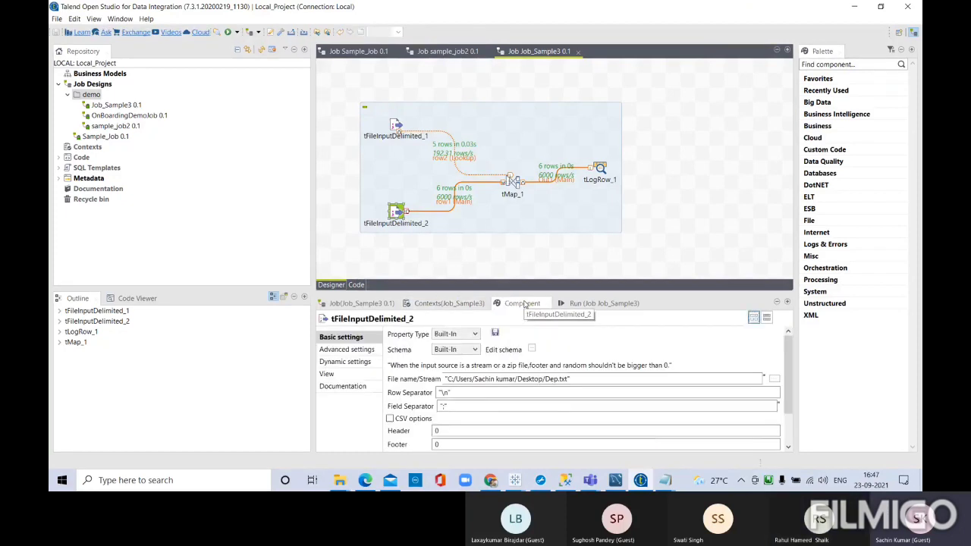
{"action": "left_click", "coordinate": [531, 349]}
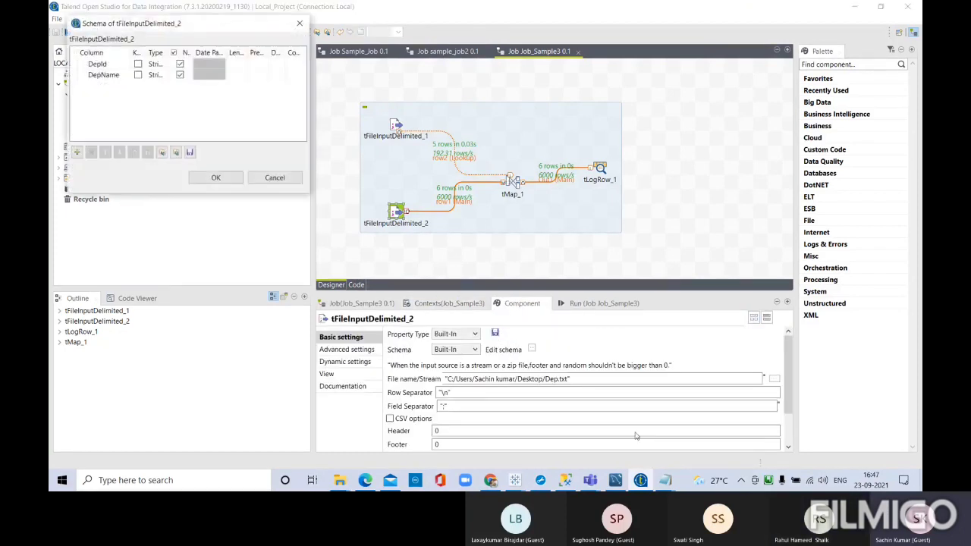
{"action": "mouse_move", "coordinate": [663, 477]}
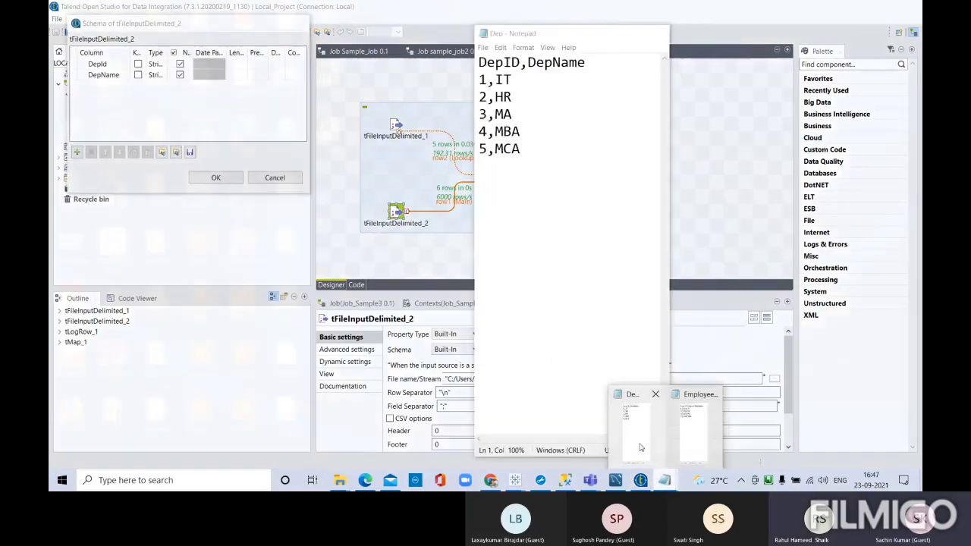
{"action": "left_click", "coordinate": [640, 447]}
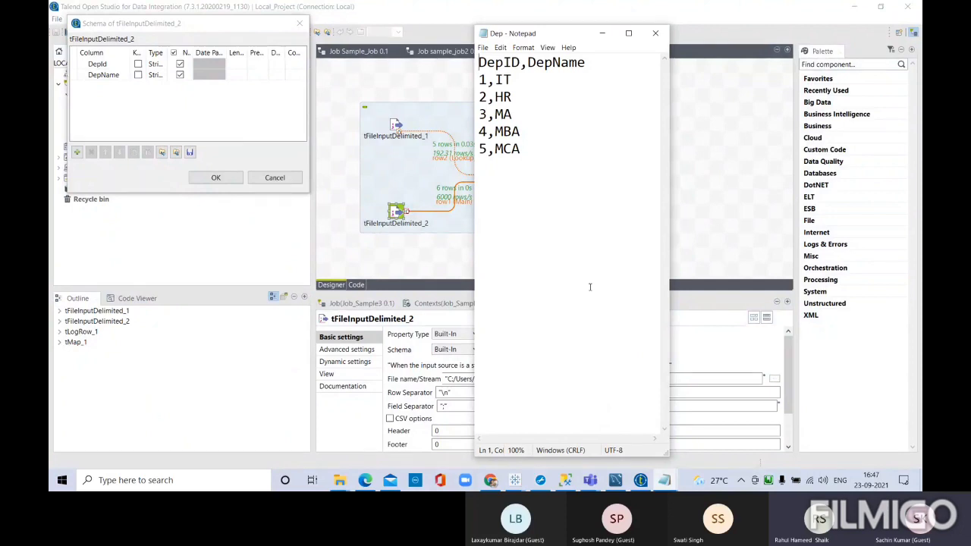
Compare the Employee file with the Dep file in Notepad, return to Talend and cancel the tFileInputDelimited_2 schema.
{"action": "left_click", "coordinate": [664, 480]}
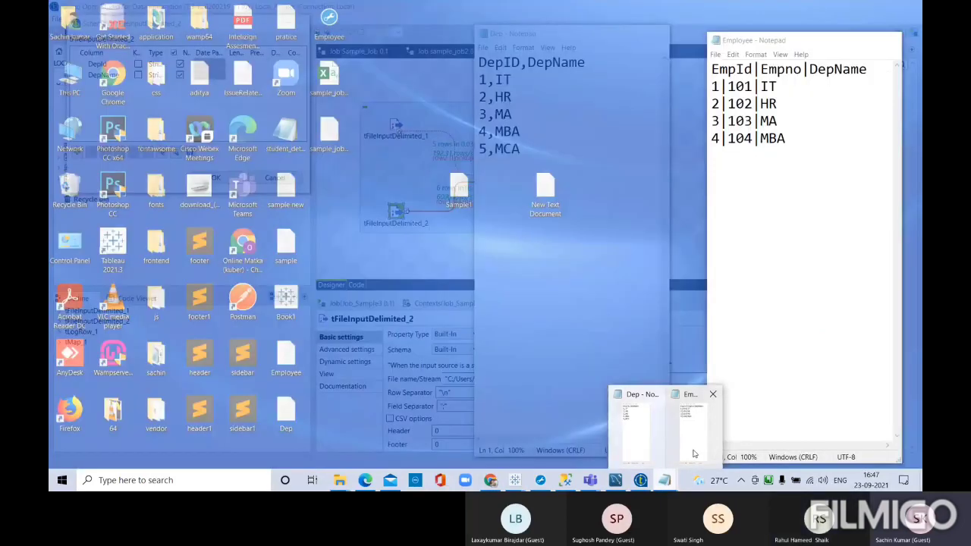
{"action": "left_click", "coordinate": [693, 453]}
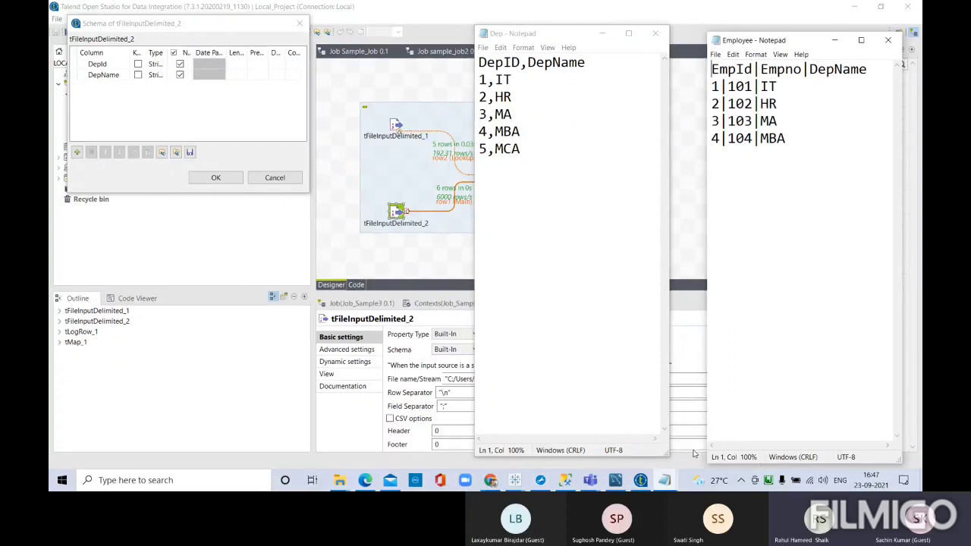
{"action": "left_click", "coordinate": [425, 275]}
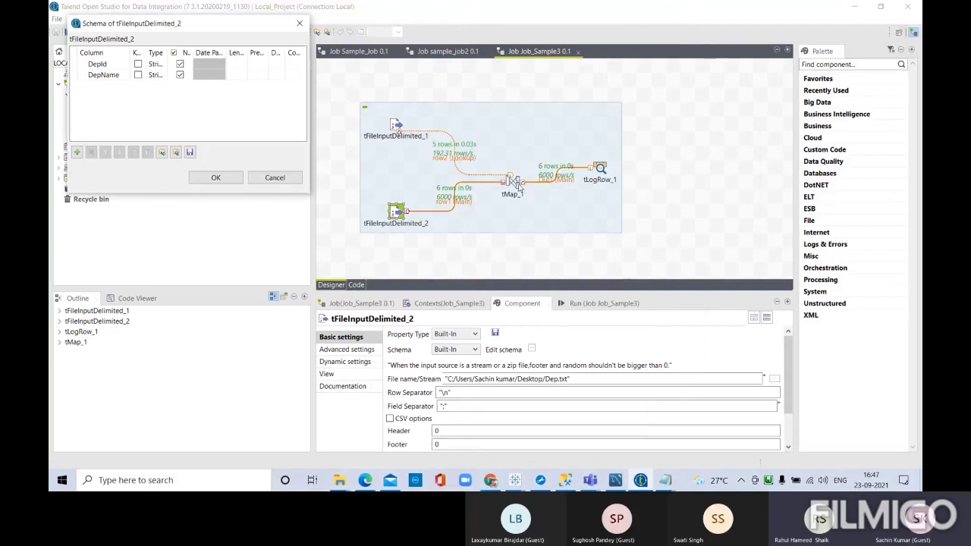
{"action": "left_click", "coordinate": [273, 178]}
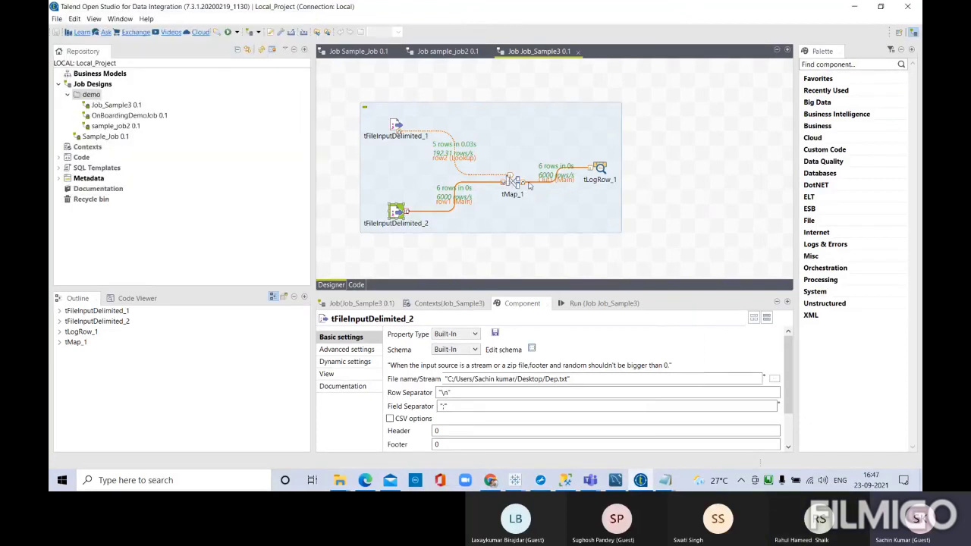
Open the tMap_1 mapping to examine the row2 join settings and the Out1 expressions.
{"action": "double_click", "coordinate": [510, 180]}
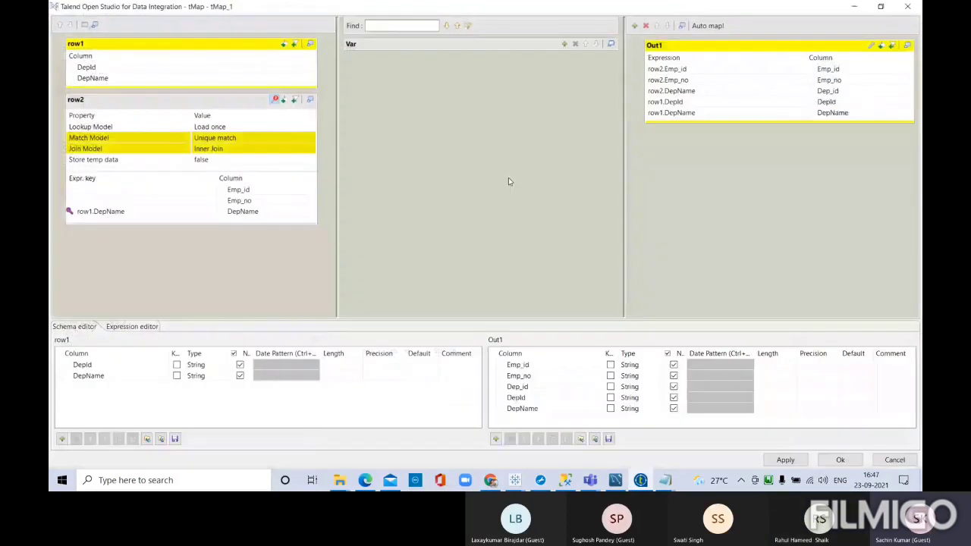
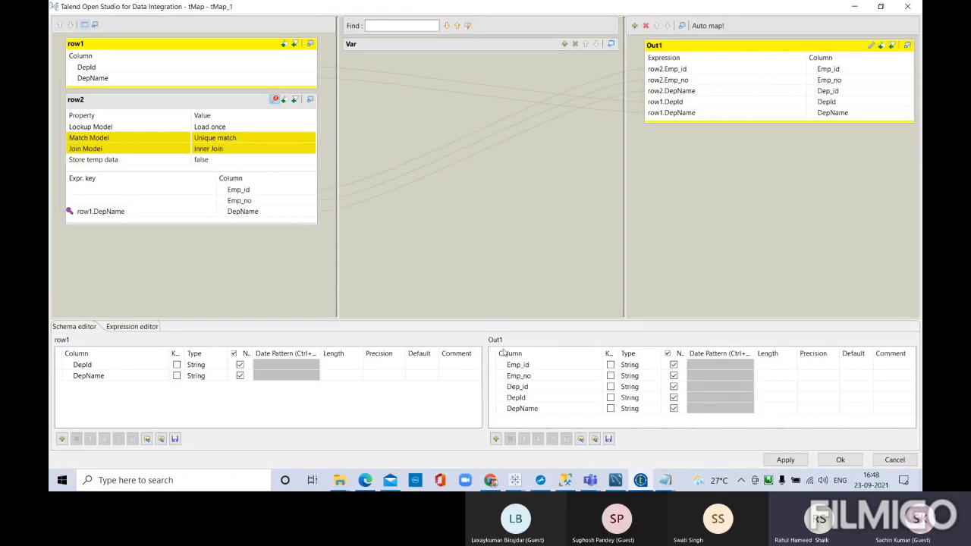
Delete the DepName column mapped from row1 in the Out1 output schema.
{"action": "left_click", "coordinate": [611, 409]}
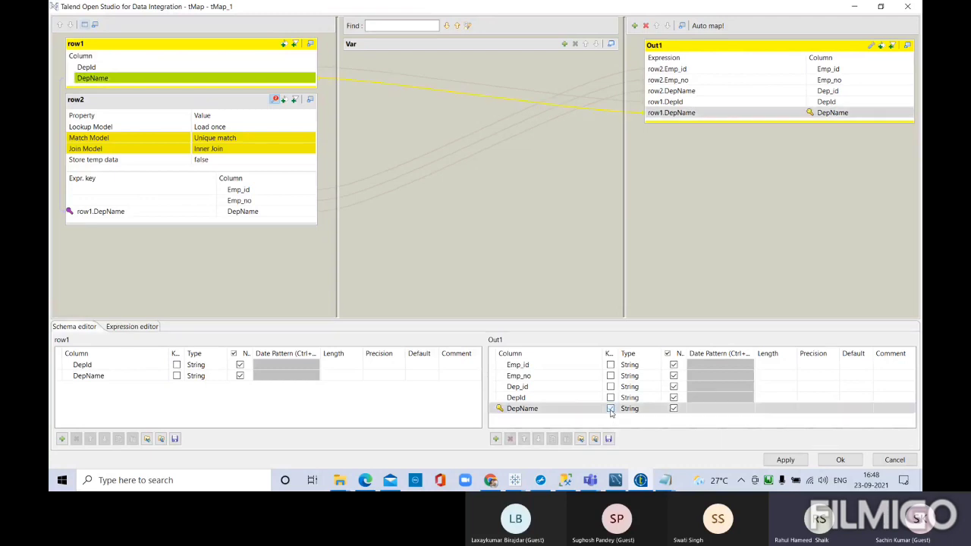
{"action": "left_click", "coordinate": [510, 440]}
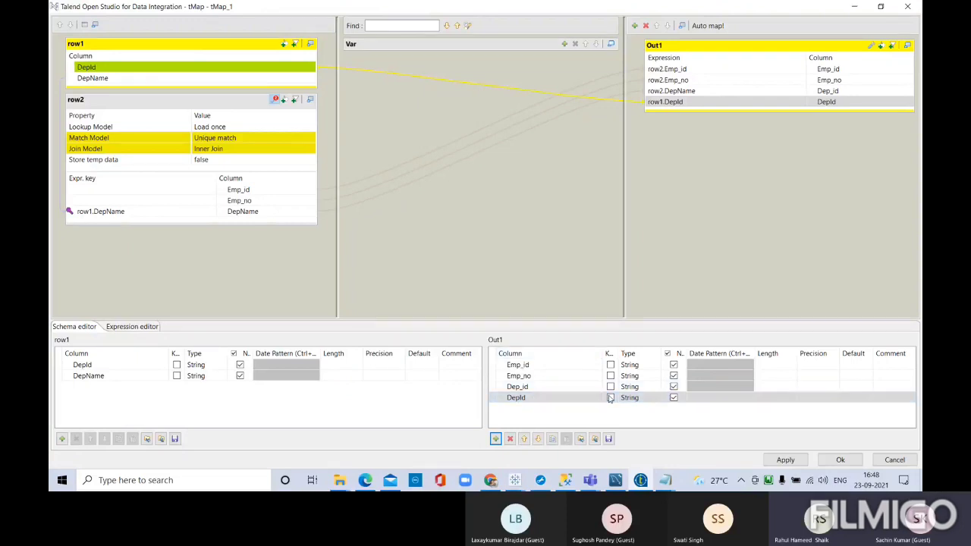
{"action": "left_click", "coordinate": [541, 397]}
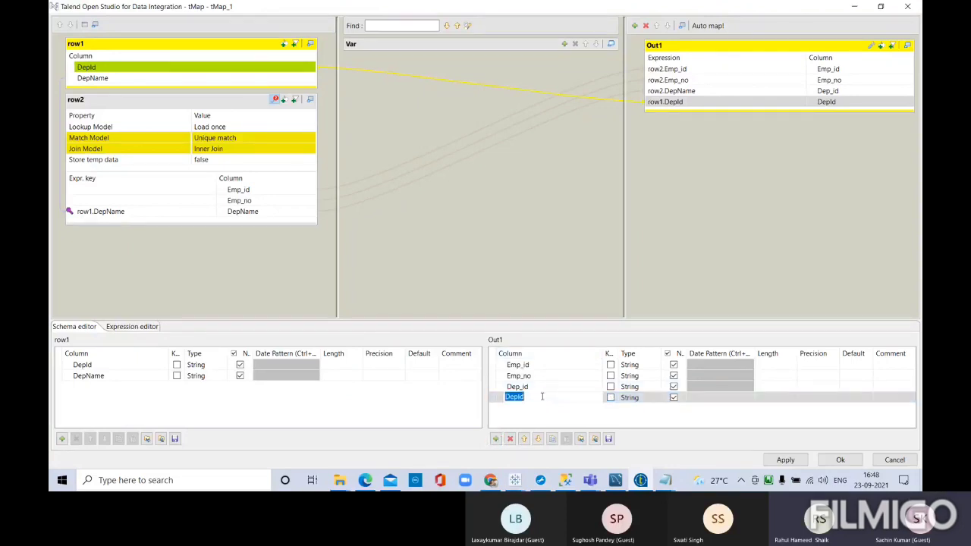
{"action": "left_click", "coordinate": [541, 397]}
{"action": "key", "text": "BackSpace"}
{"action": "key", "text": "BackSpace"}
{"action": "type", "text": "Name"}
{"action": "key", "text": "ctrl+z"}
{"action": "key", "text": "ctrl+y"}
{"action": "key", "text": "ctrl+z"}
Rename the Dep_id column in the Out1 schema to DepName, accept the mapping and propagate the changes.
{"action": "left_click", "coordinate": [541, 386]}
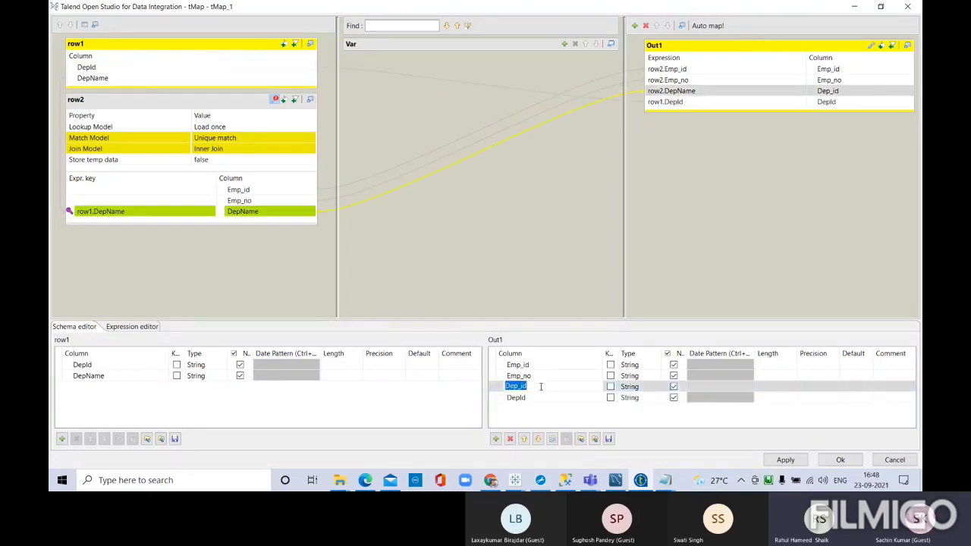
{"action": "left_click", "coordinate": [541, 387]}
{"action": "key", "text": "BackSpace"}
{"action": "key", "text": "BackSpace"}
{"action": "key", "text": "BackSpace"}
{"action": "type", "text": "Name"}
{"action": "left_click", "coordinate": [839, 459]}
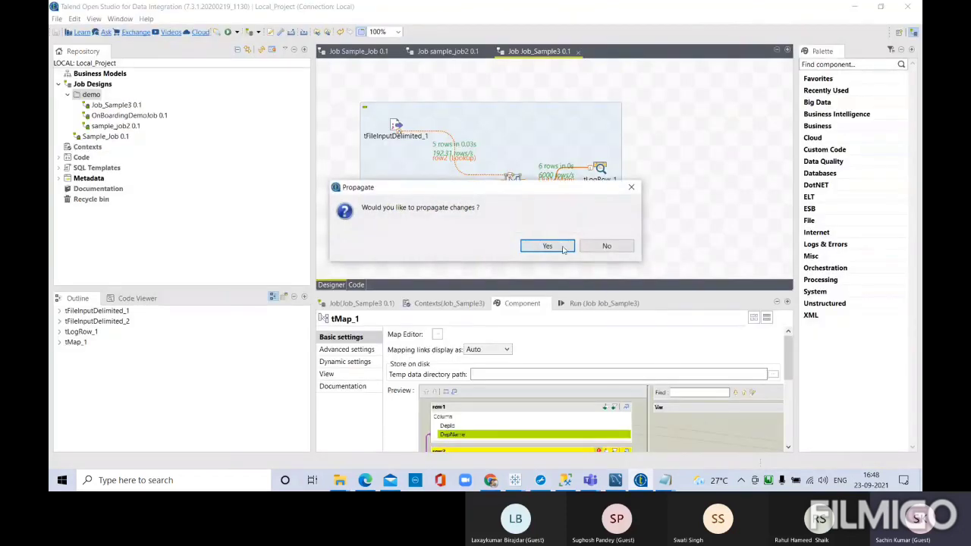
{"action": "left_click", "coordinate": [564, 250]}
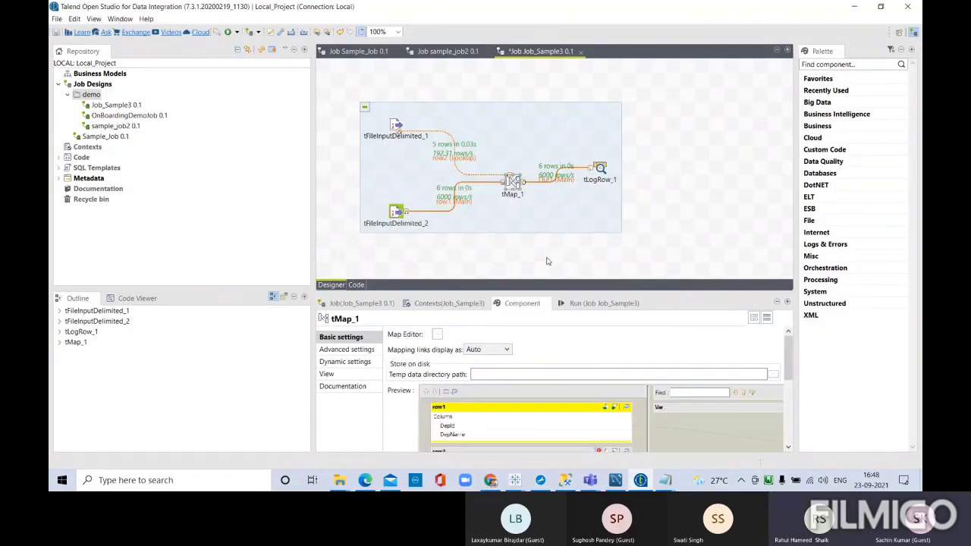
Run Job_Sample3 and maximize the run view to read its console output.
{"action": "left_click", "coordinate": [599, 169]}
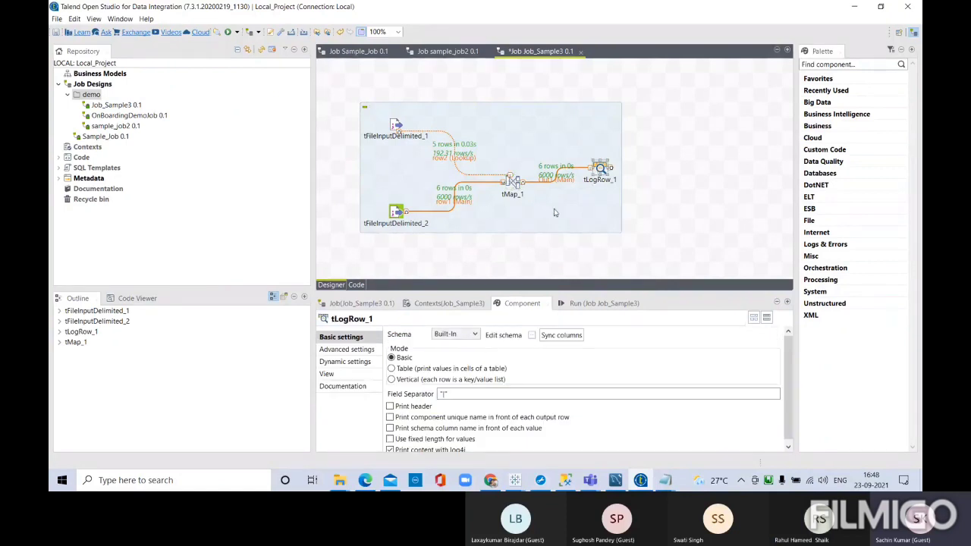
{"action": "left_click", "coordinate": [594, 304]}
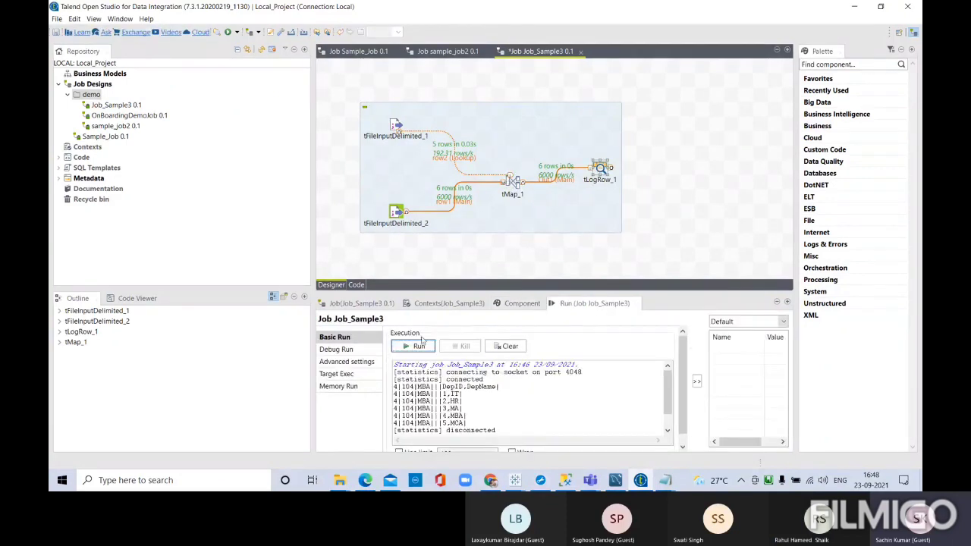
{"action": "left_click", "coordinate": [417, 346]}
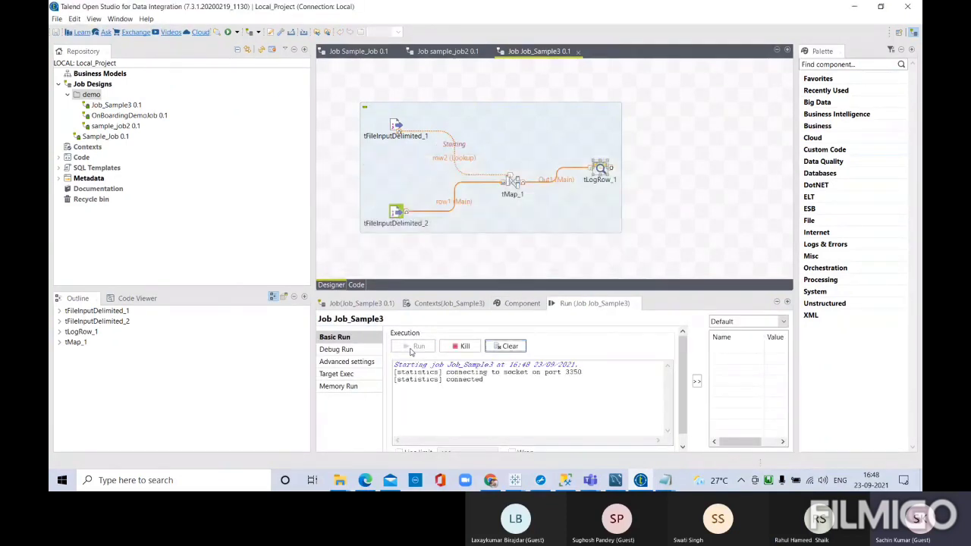
{"action": "double_click", "coordinate": [585, 306]}
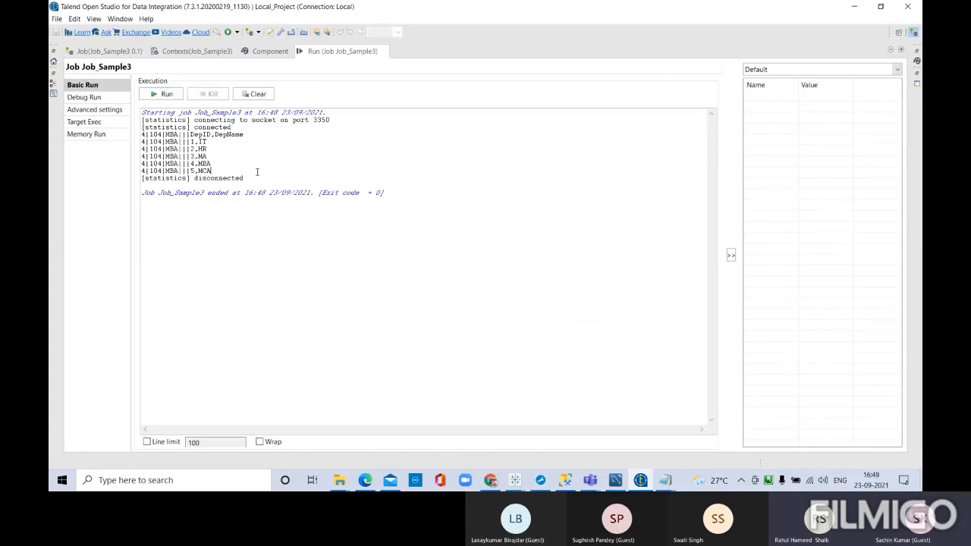
Copy the entire console output into a new Notepad document and maximize that window.
{"action": "key", "text": "ctrl+a"}
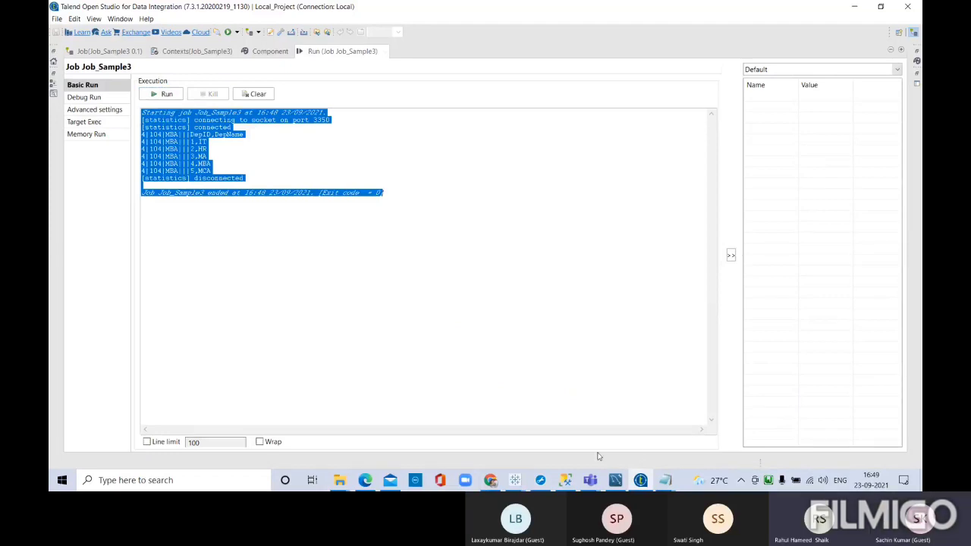
{"action": "mouse_move", "coordinate": [665, 480]}
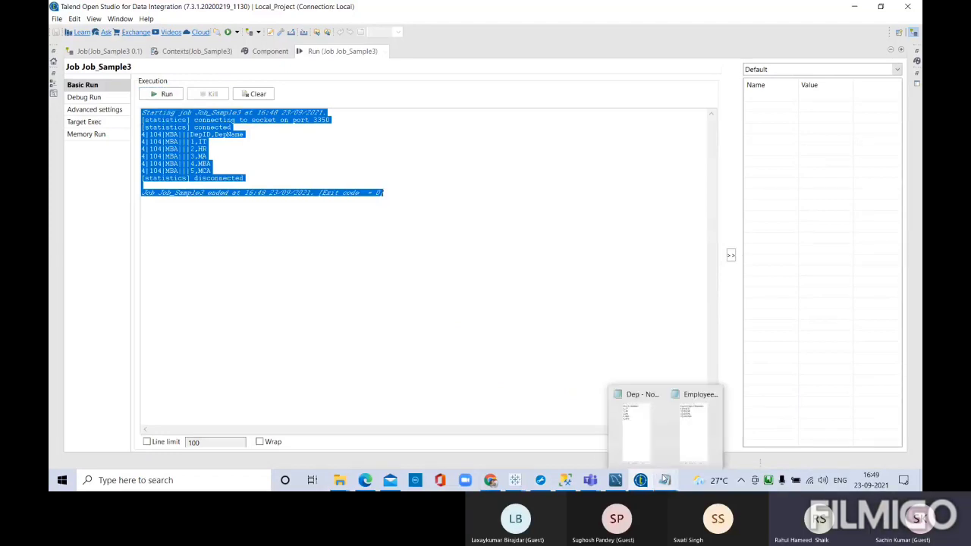
{"action": "left_click", "coordinate": [157, 488]}
{"action": "type", "text": "no"}
{"action": "key", "text": "Return"}
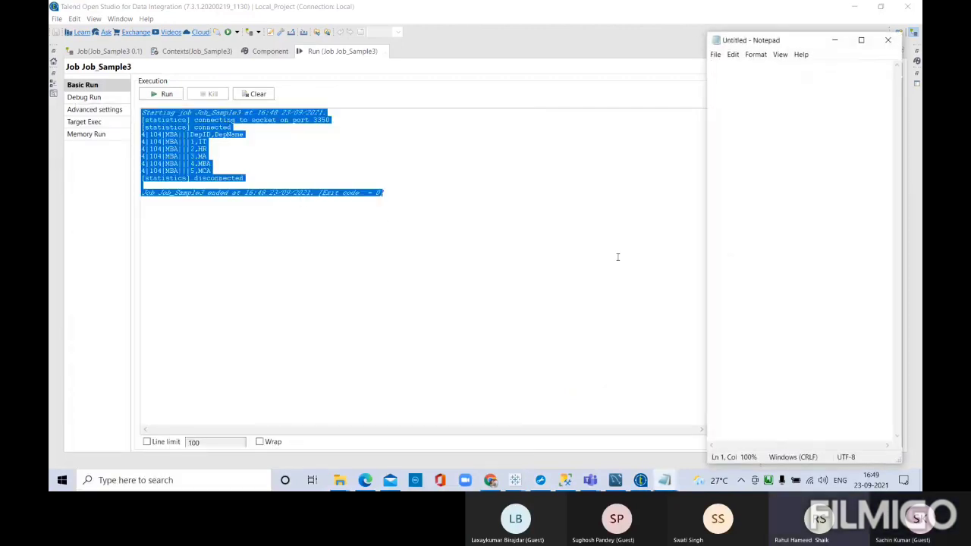
{"action": "type", "text": "Starting job Job_Sample3 at 16:48 23/09/2021. [statistics] connecting to socket on port 3350 [statistics] connected 4|104|MBA||DepID,DepName 4|104|MBA||1,IT 4|104|MBA||2,HR 4|104|MBA||3,MA 4|104|MBA||4,MBA 4|104|MBA||5,MCA [statistics] disconnected  Job Job_Sample3 ended at 16:48 23/09/2021. [Exit code  = 0]"}
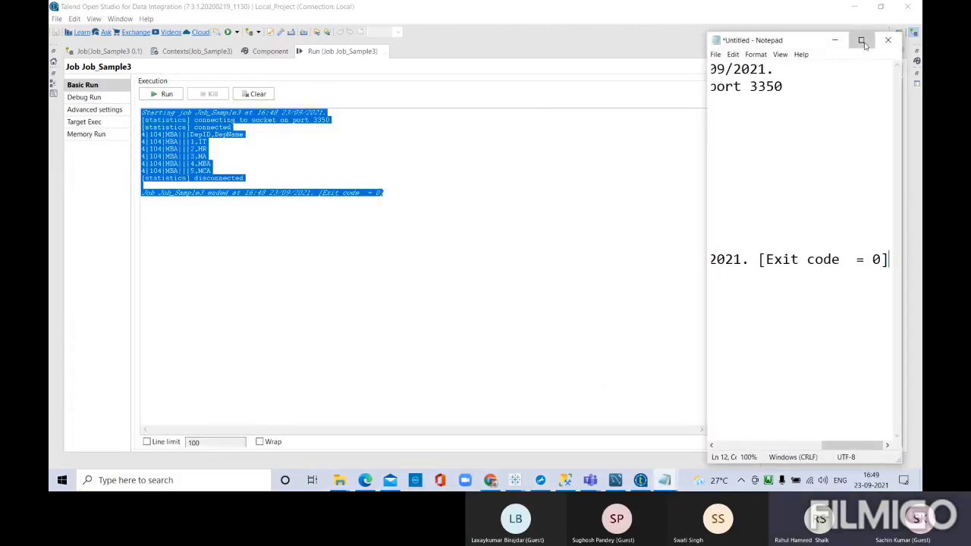
{"action": "left_click", "coordinate": [862, 40]}
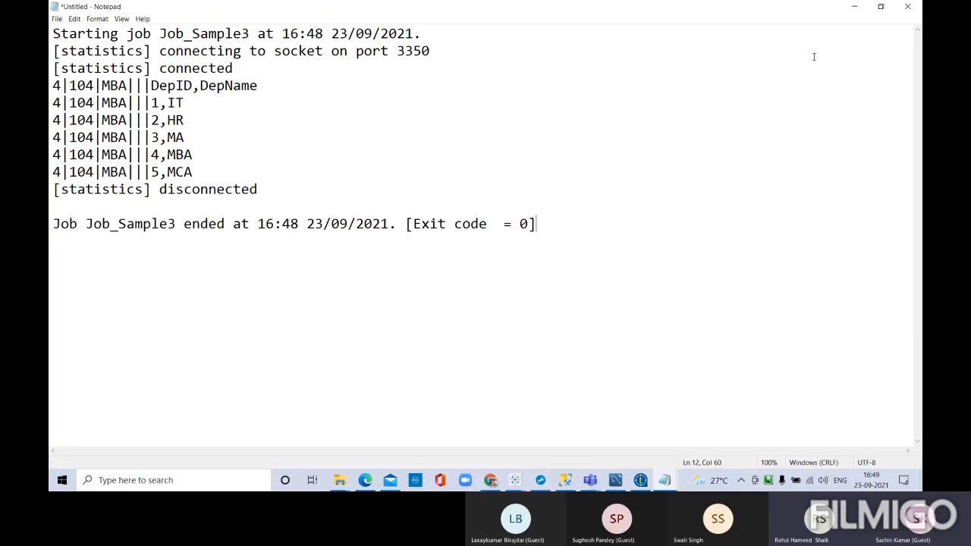
Minimize the notes, switch back to Talend Open Studio and restore the run view to show the job design.
{"action": "left_click", "coordinate": [855, 9]}
{"action": "left_click", "coordinate": [641, 482]}
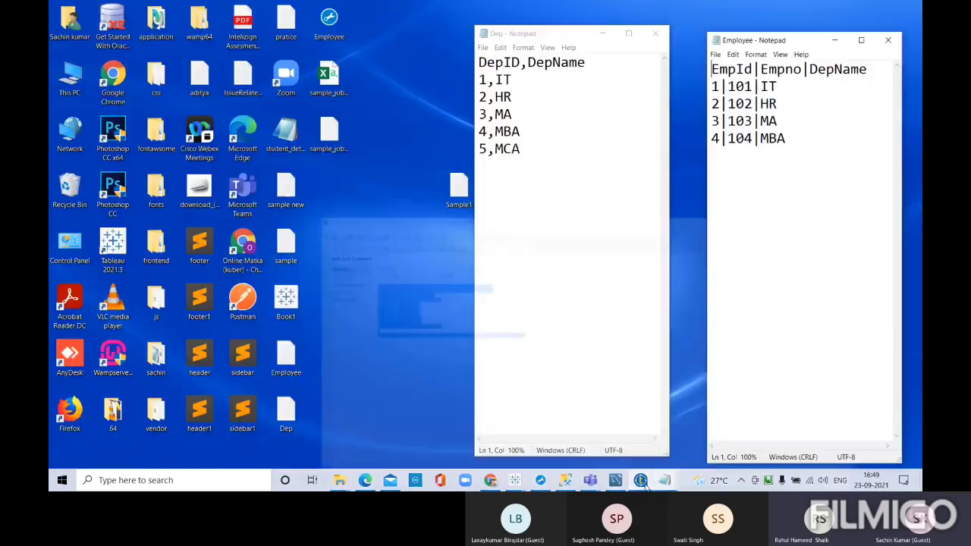
{"action": "left_click", "coordinate": [641, 480]}
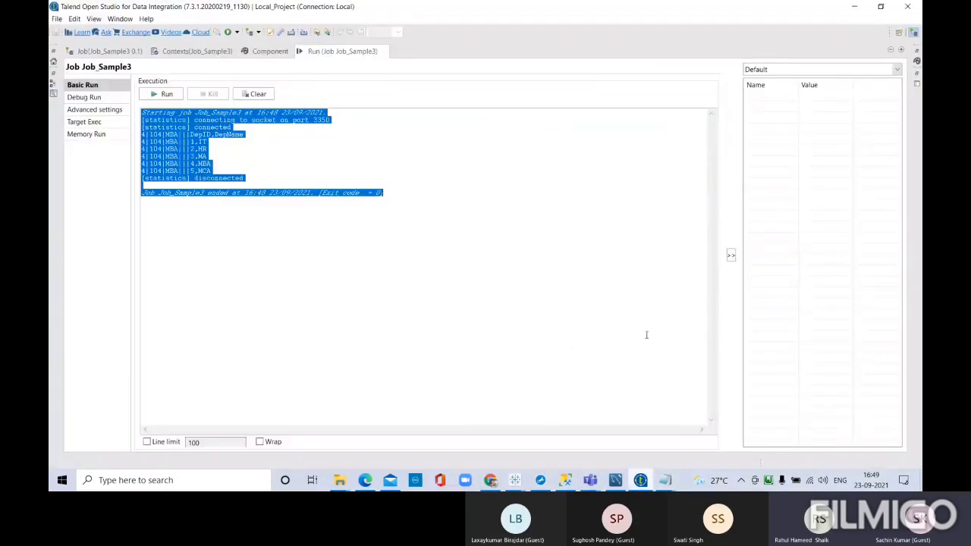
{"action": "double_click", "coordinate": [339, 52]}
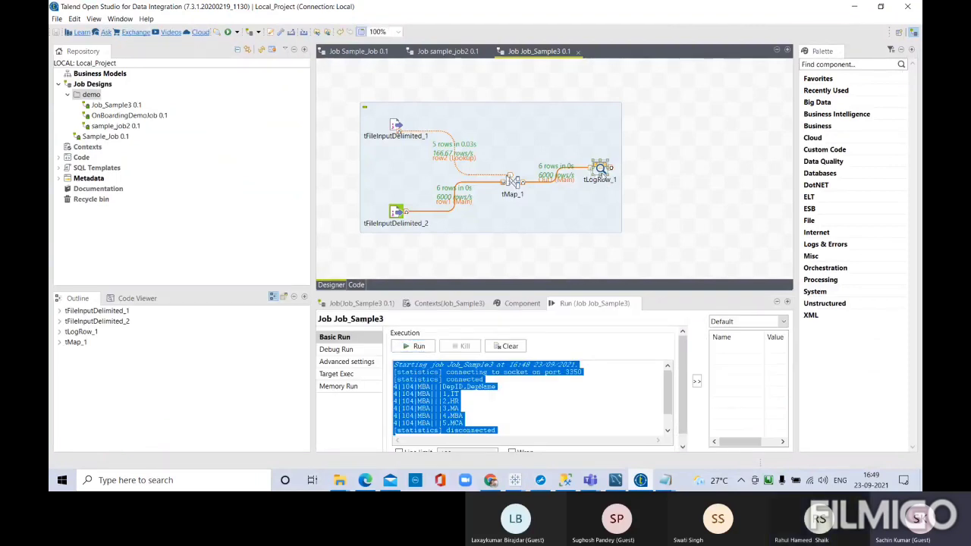
Set the tLogRow_1 mode to Table (print values in cells of a table) and review its input and output schema.
{"action": "left_click", "coordinate": [522, 306]}
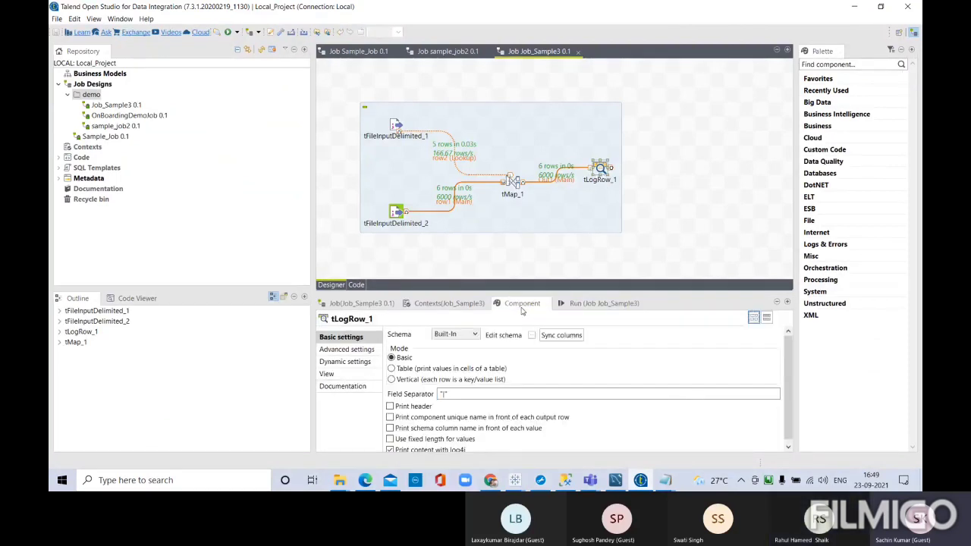
{"action": "left_click", "coordinate": [392, 368]}
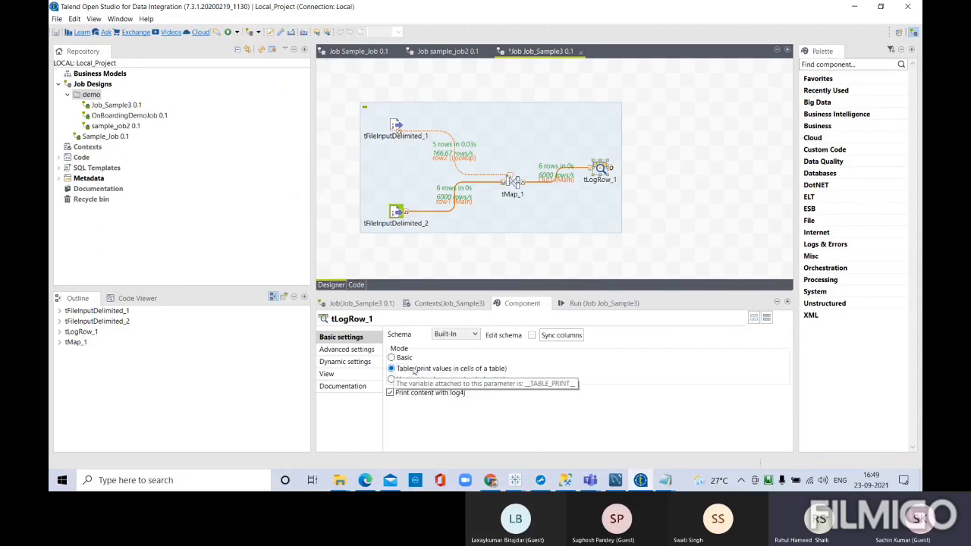
{"action": "left_click", "coordinate": [531, 339]}
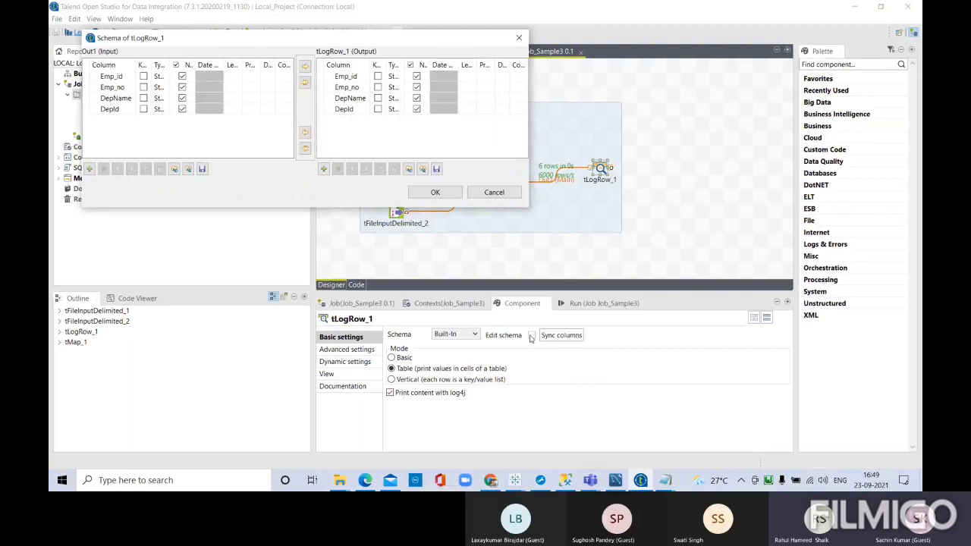
{"action": "left_click", "coordinate": [423, 192]}
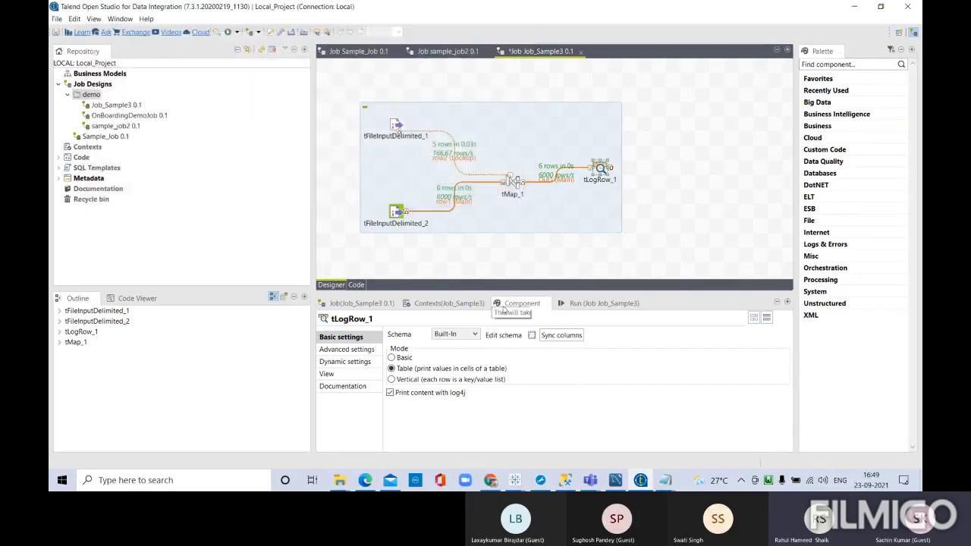
Run Job_Sample3 again with the table output mode and maximize the run view.
{"action": "left_click", "coordinate": [578, 303]}
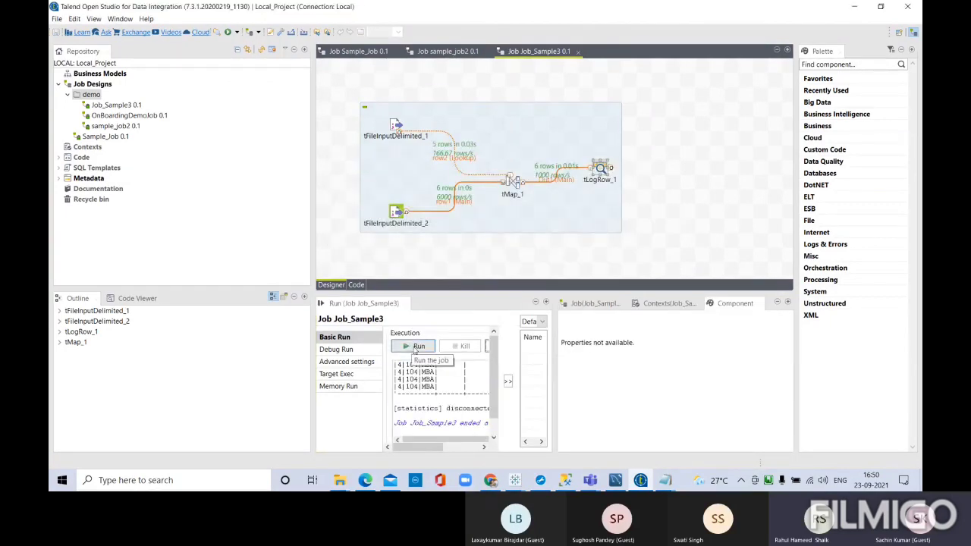
{"action": "double_click", "coordinate": [384, 308]}
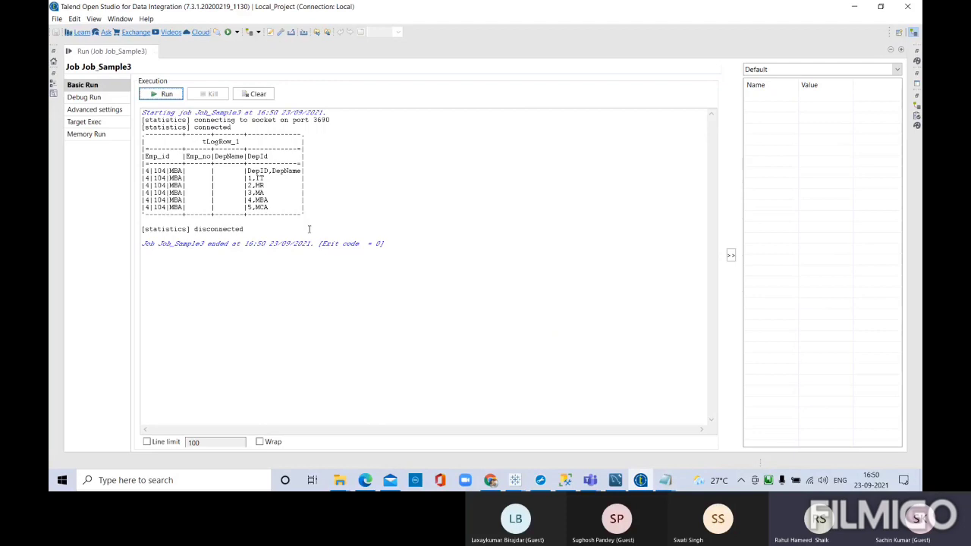
Copy the whole table-formatted console output and append it below the first run's output in the untitled Notepad document.
{"action": "double_click", "coordinate": [270, 205]}
{"action": "key", "text": "ctrl+a"}
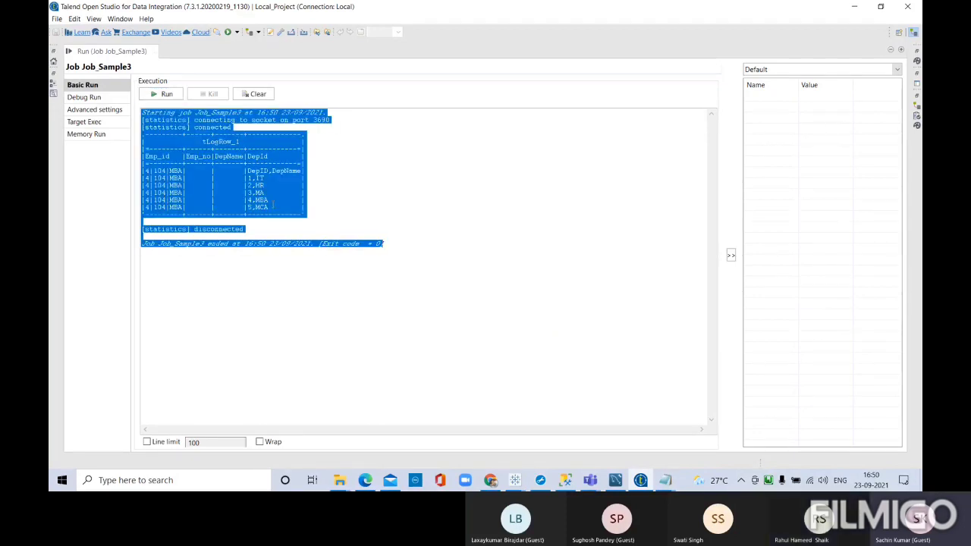
{"action": "left_click", "coordinate": [663, 481]}
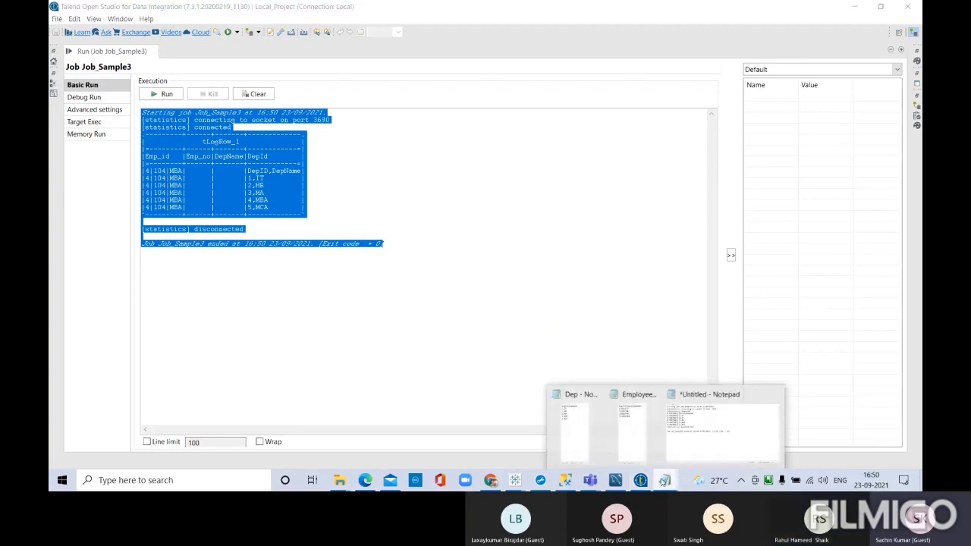
{"action": "left_click", "coordinate": [708, 434]}
{"action": "key", "text": "Return"}
{"action": "key", "text": "Return"}
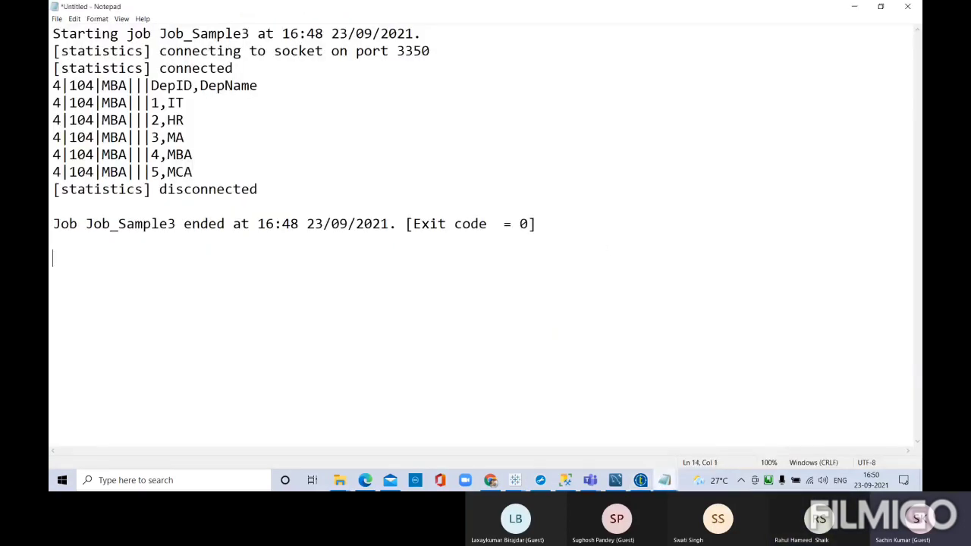
{"action": "type", "text": "Starting job Job_Sample3 at 16:50 23/09/2021. [statistics] connecting to socket on port 3690 [statistics] connected .---------+------+-------+-------------. |              tLogRow_1               | |=--------+------+-------+------------=| |Emp_id   |Emp_no|DepName|DepId        | |=--------+------+-------+------------=| |4|104|MBA|      |       |DepID,DepName| |4|104|MBA|      |       |1,IT         | |4|104|MBA|      |       |2,HR         | |4|104|MBA|      |       |3,MA         | |4|104|MBA|      |       |4,MBA        | |4|104|MBA|      |       |5,MCA        | '---------+------+-------+-------------'  [statistics] disconnected  Job Job_Sample3 ended at 16:50 23/09/2021. [Exit code  = 0]"}
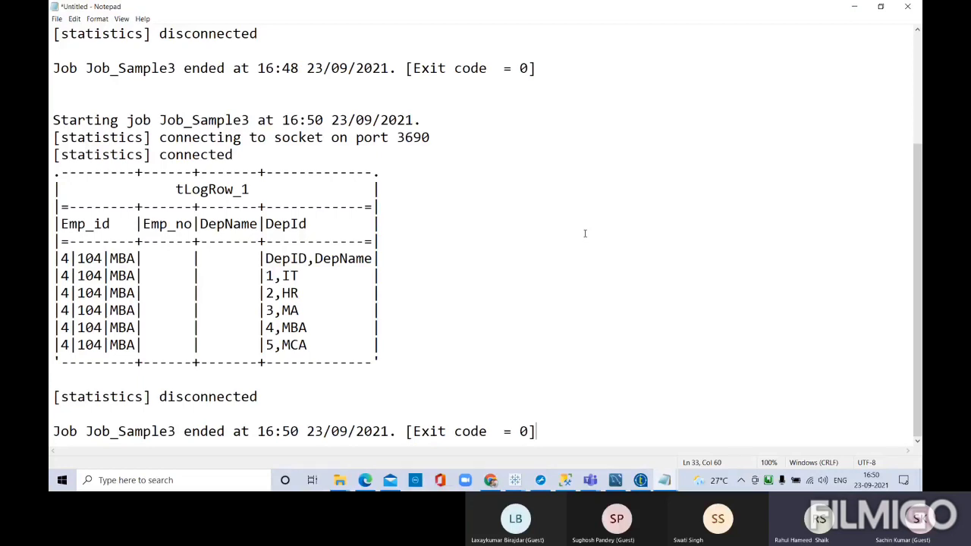
Switch back to Talend Open Studio, restore the job design layout and widen the run view.
{"action": "mouse_move", "coordinate": [641, 480]}
{"action": "left_click", "coordinate": [641, 480]}
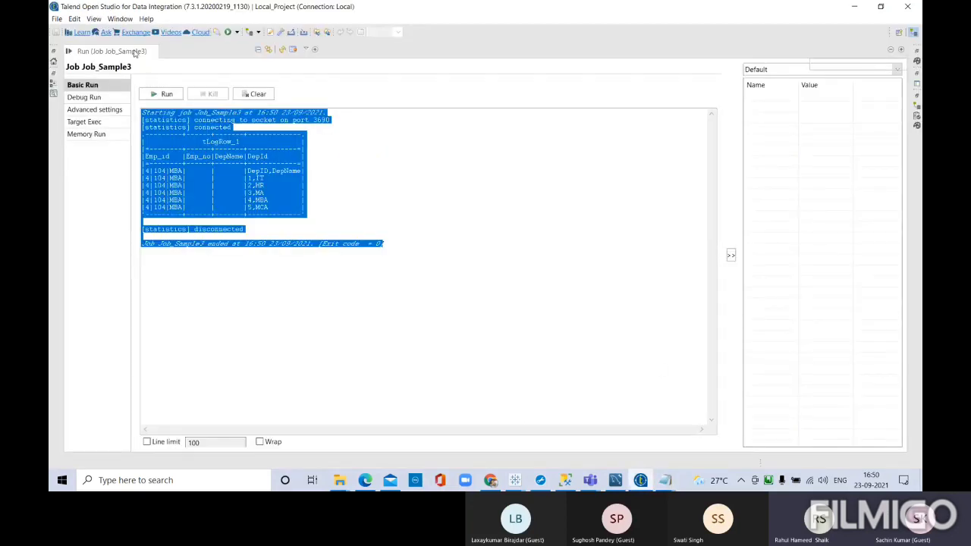
{"action": "double_click", "coordinate": [135, 51]}
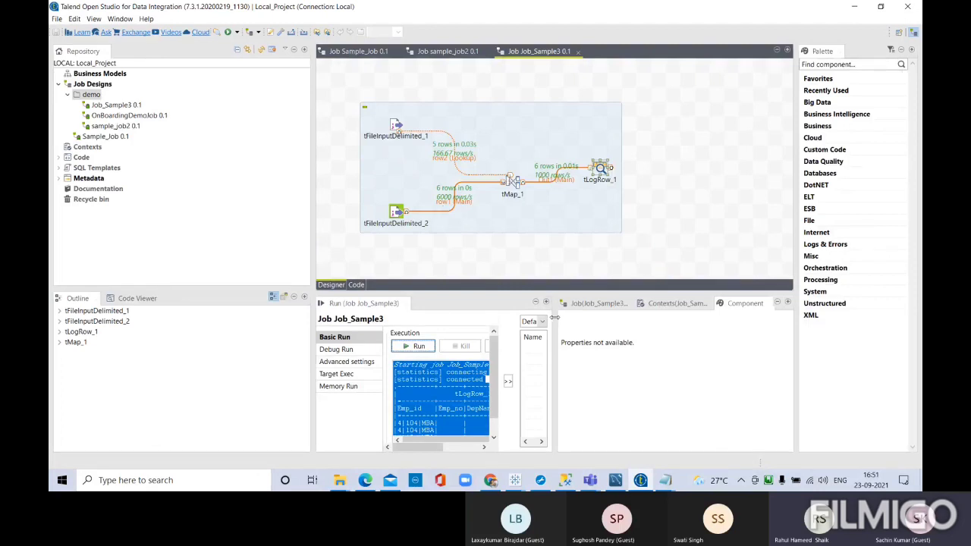
{"action": "left_click_drag", "start_coordinate": [554, 318], "coordinate": [762, 332]}
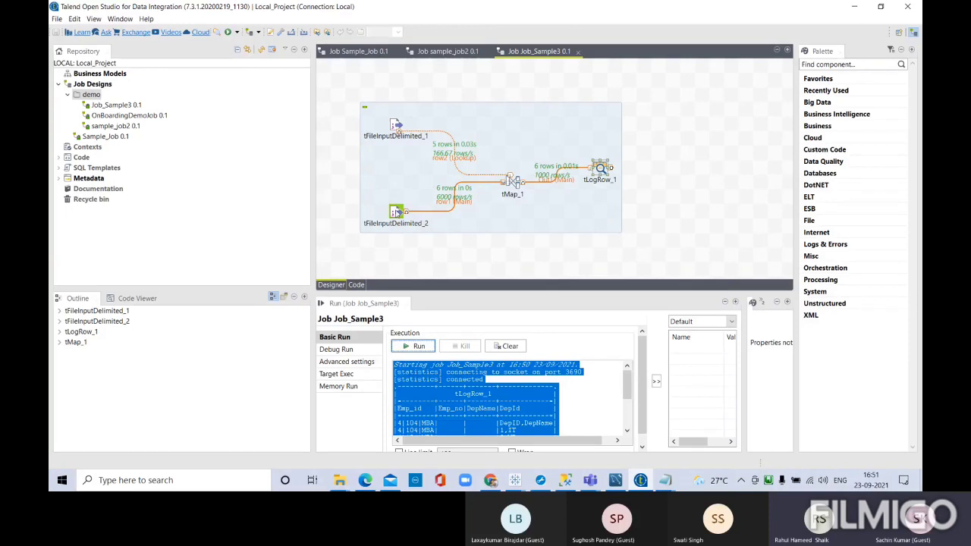
Widen the component settings view and set tFileInputDelimited_1's field separator to "|", checking it against the open Employee text file.
{"action": "left_click", "coordinate": [396, 212]}
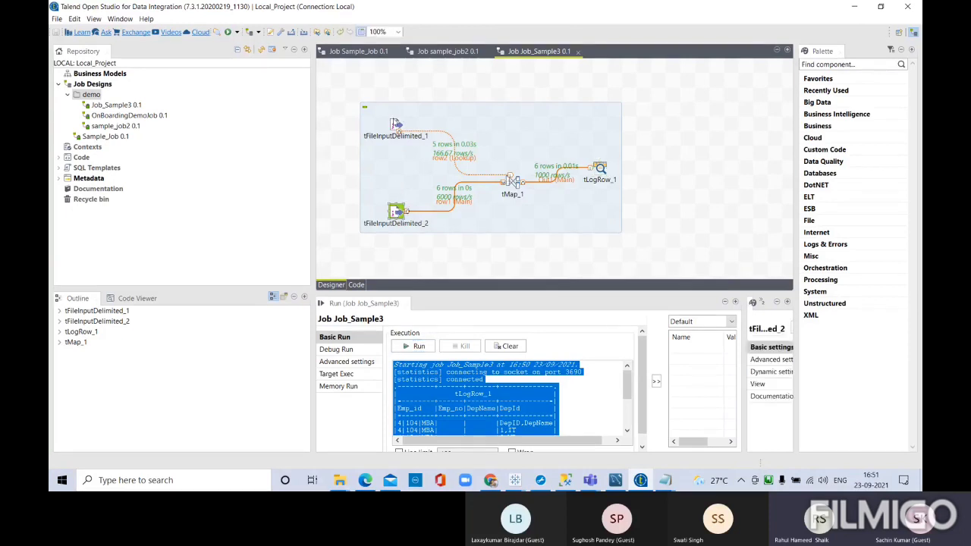
{"action": "left_click", "coordinate": [396, 124]}
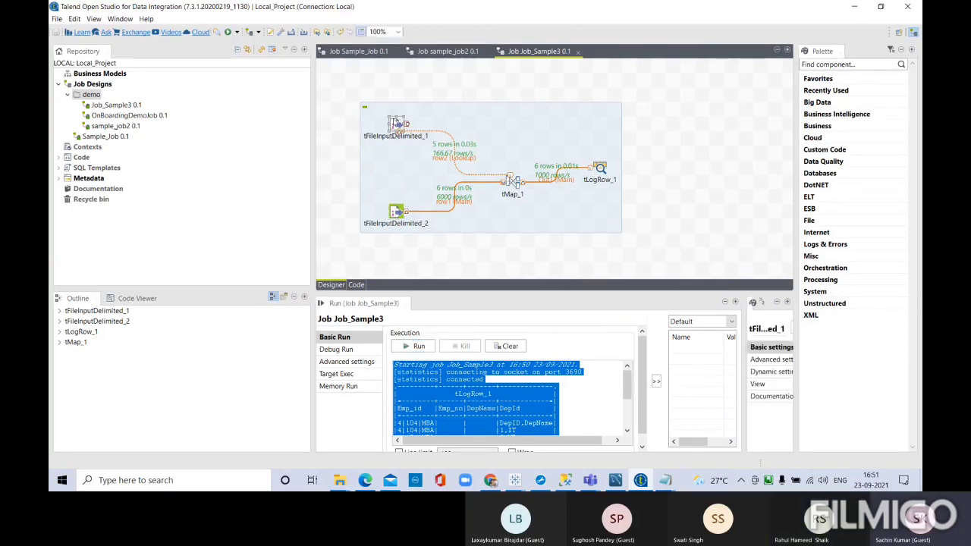
{"action": "left_click_drag", "start_coordinate": [743, 368], "coordinate": [356, 375]}
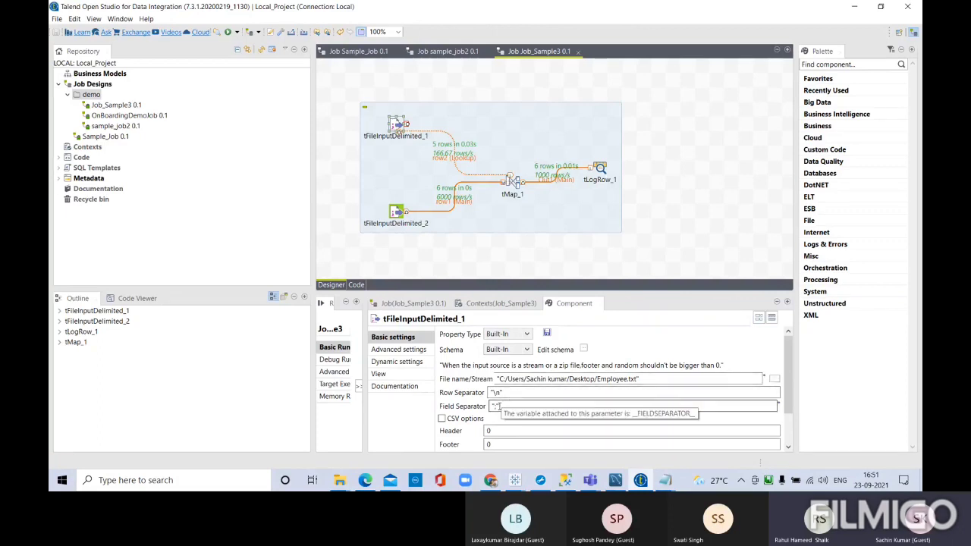
{"action": "left_click", "coordinate": [665, 480]}
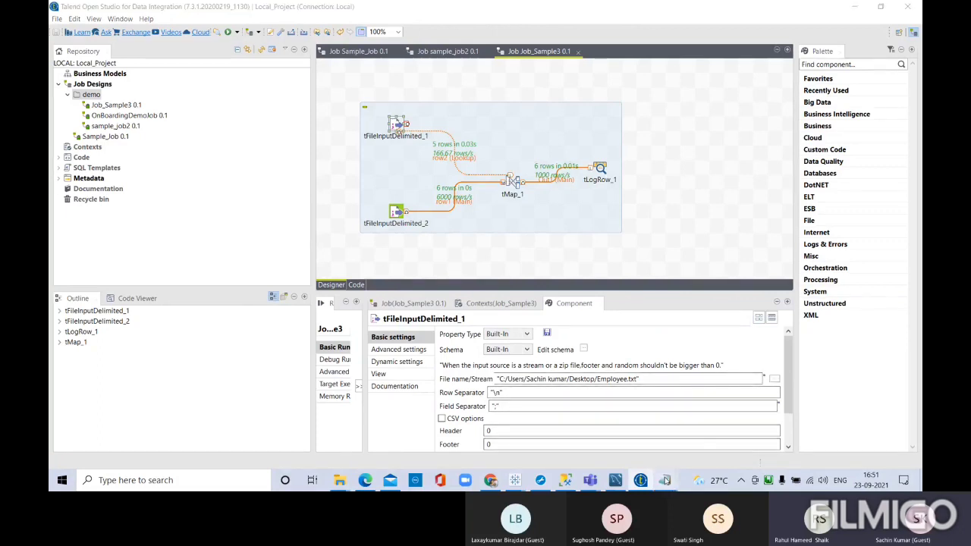
{"action": "mouse_move", "coordinate": [641, 455]}
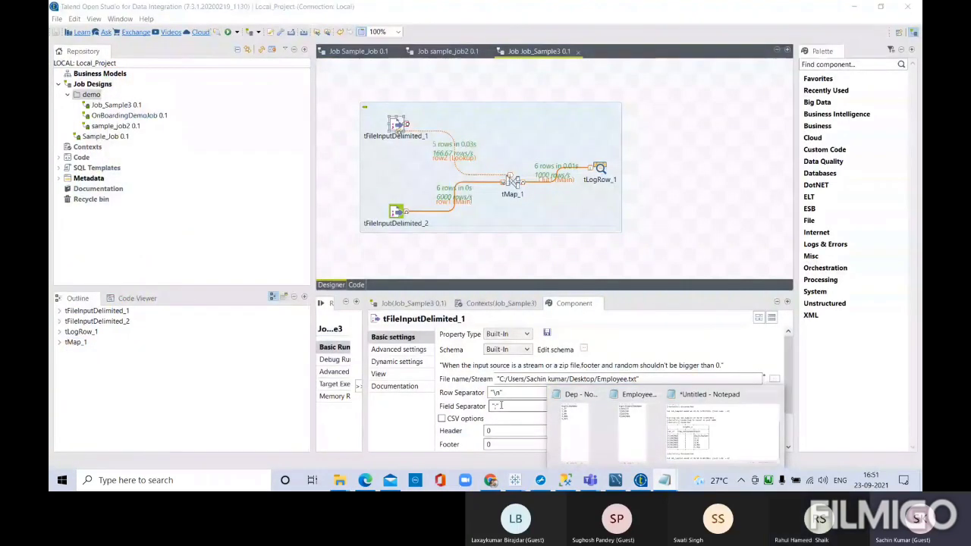
{"action": "left_click", "coordinate": [497, 407]}
{"action": "key", "text": "BackSpace"}
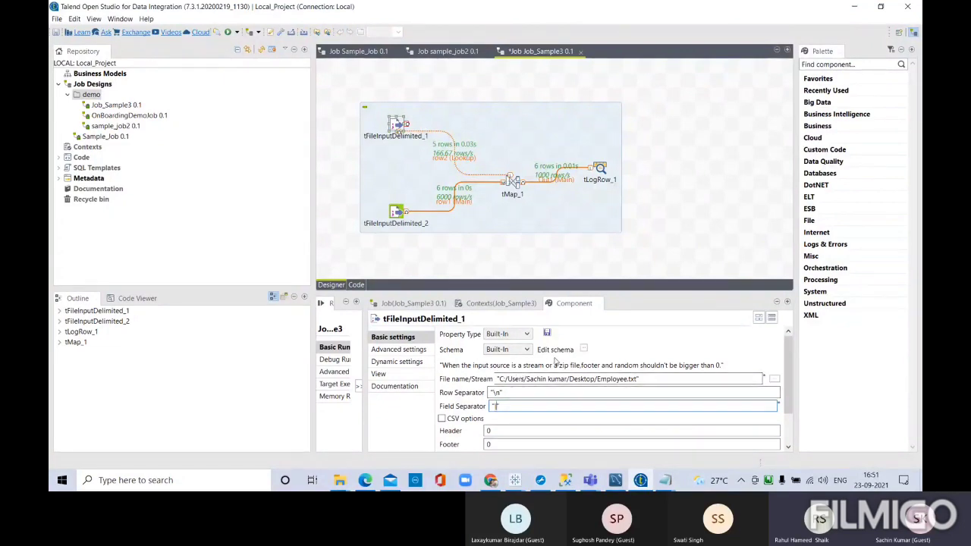
Compare tFileInputDelimited_2's separator settings with the contents of the open Dep text file in Notepad, and return to Talend Open Studio.
{"action": "left_click", "coordinate": [396, 211]}
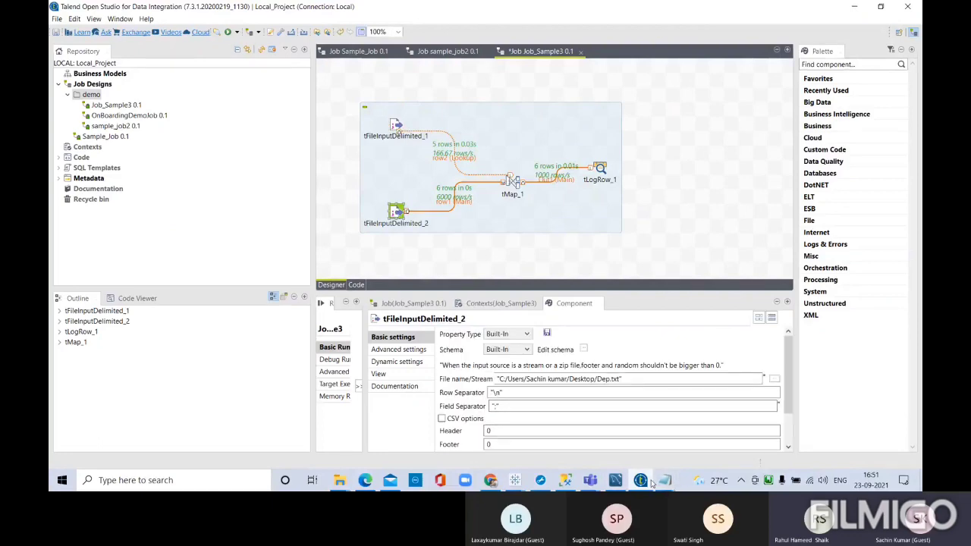
{"action": "mouse_move", "coordinate": [664, 483]}
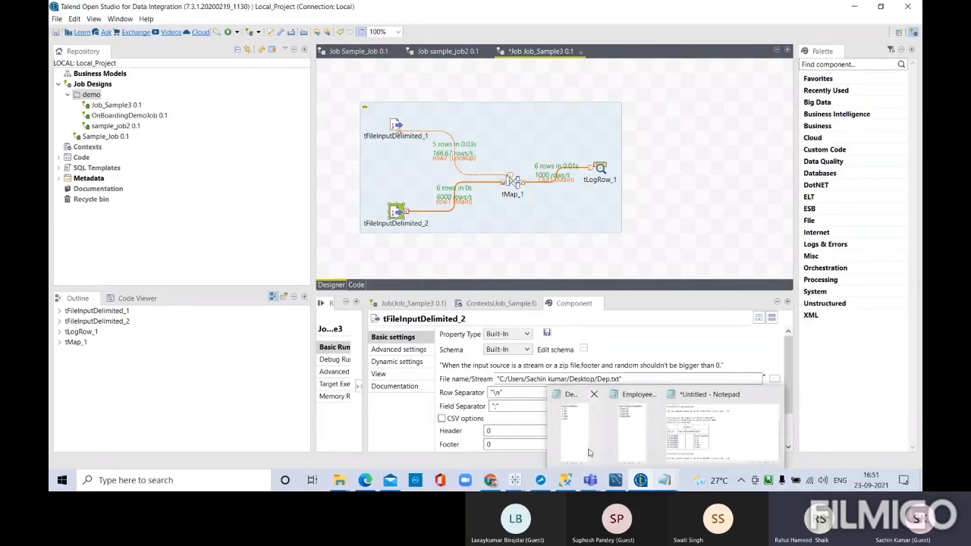
{"action": "mouse_move", "coordinate": [577, 449]}
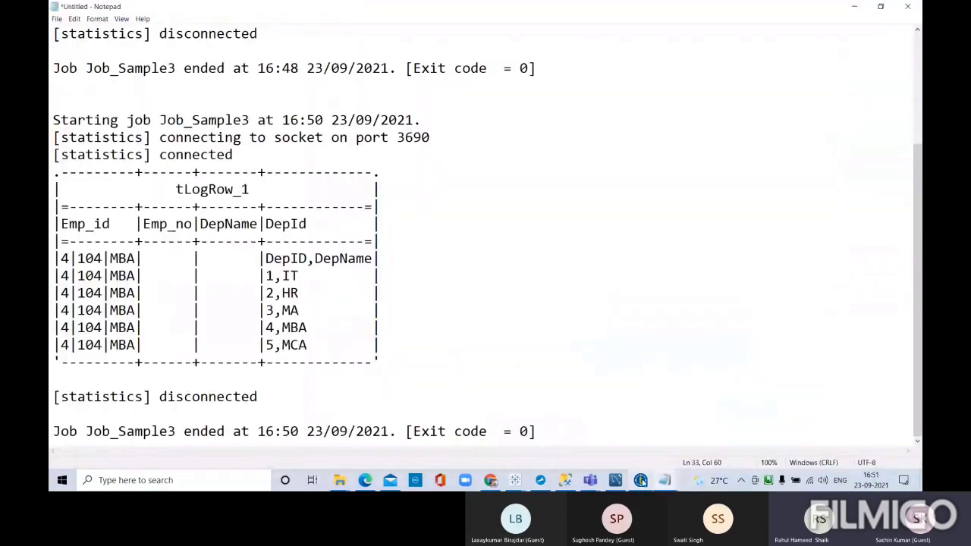
{"action": "left_click", "coordinate": [641, 482]}
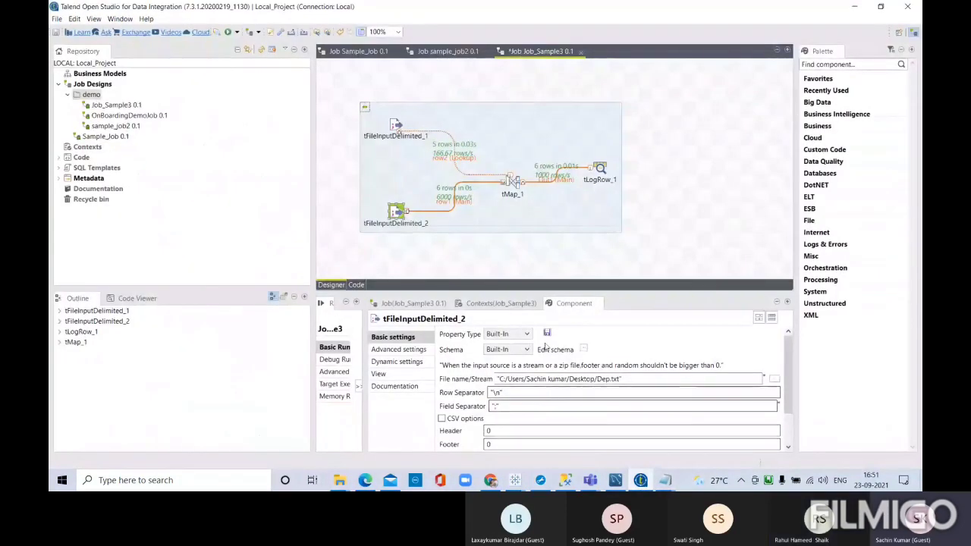
Synchronize the columns of tLogRow_1 with its incoming schema.
{"action": "left_click", "coordinate": [513, 182]}
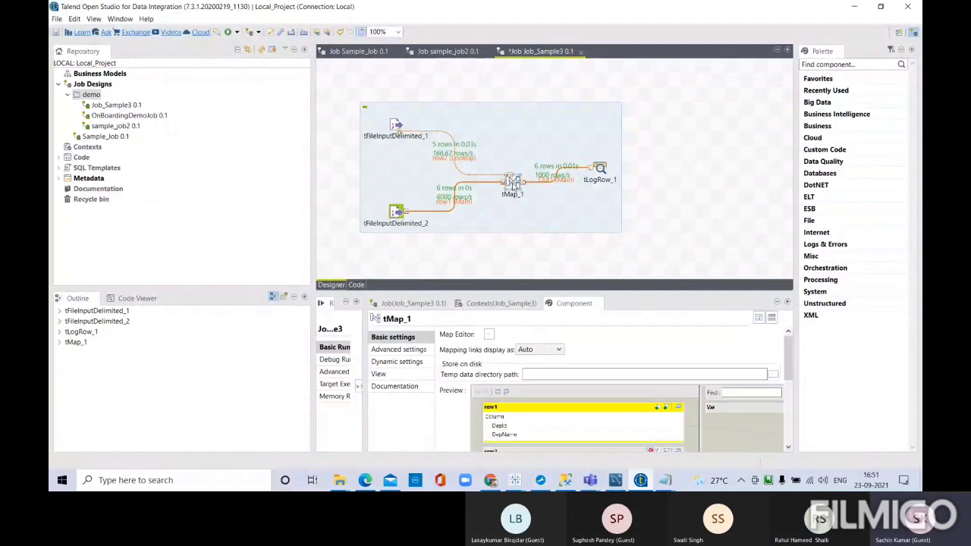
{"action": "left_click", "coordinate": [598, 170]}
{"action": "left_click", "coordinate": [613, 335]}
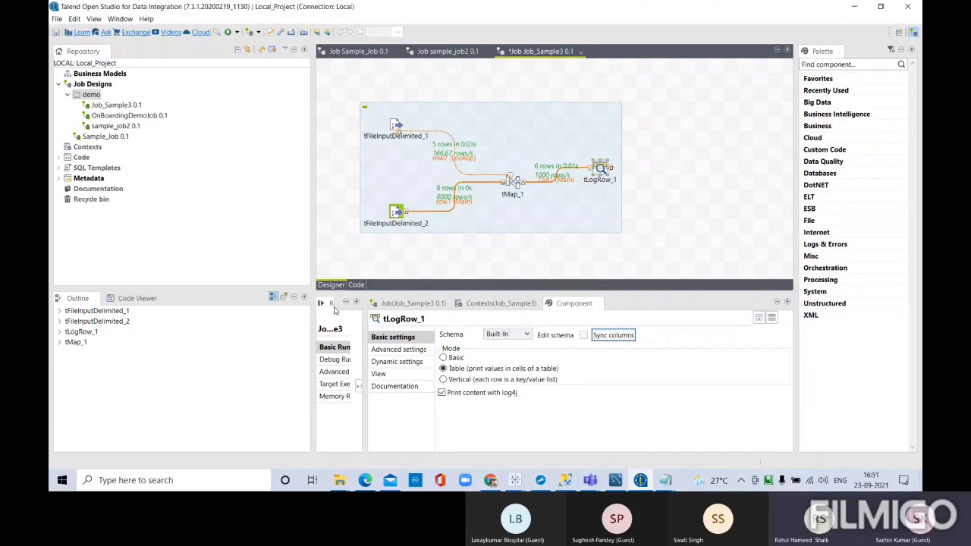
Dock the Run view in the same group as the Component view, run Job_Sample3 and inspect the enlarged console output.
{"action": "left_click_drag", "start_coordinate": [328, 305], "coordinate": [565, 292]}
{"action": "left_click_drag", "start_coordinate": [324, 303], "coordinate": [617, 309]}
{"action": "left_click", "coordinate": [413, 345]}
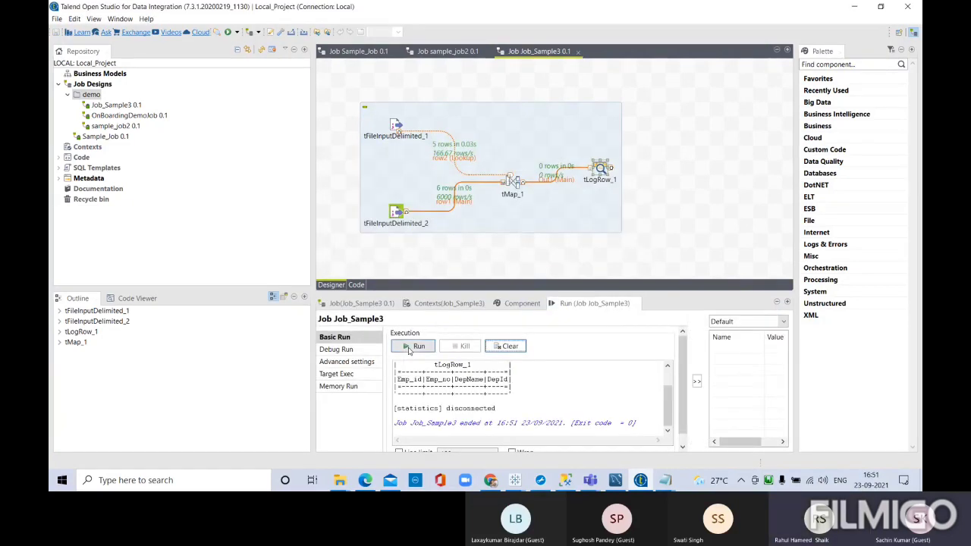
{"action": "double_click", "coordinate": [578, 307]}
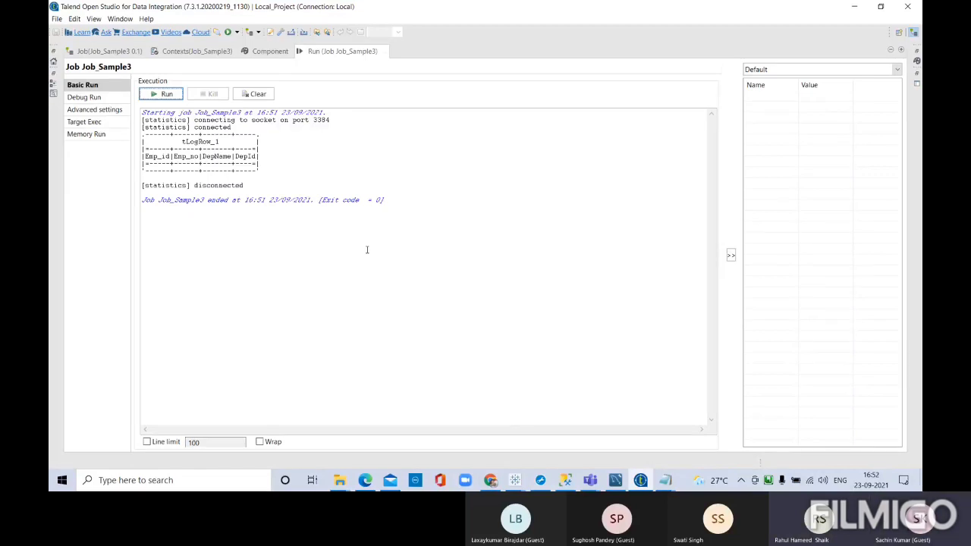
{"action": "double_click", "coordinate": [338, 52]}
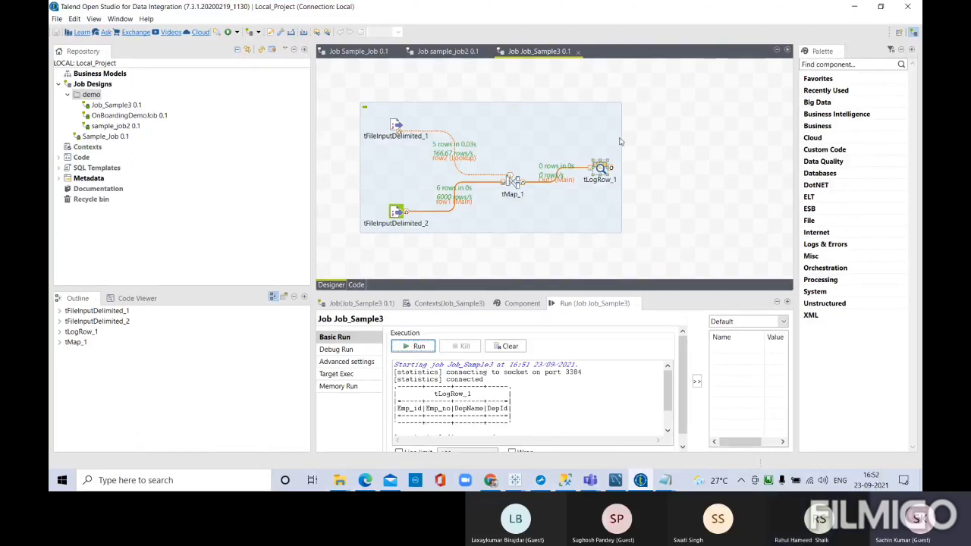
Review the row1–row2 join and the Out1 mappings in the tMap_1 editor without changing anything.
{"action": "left_click", "coordinate": [511, 178]}
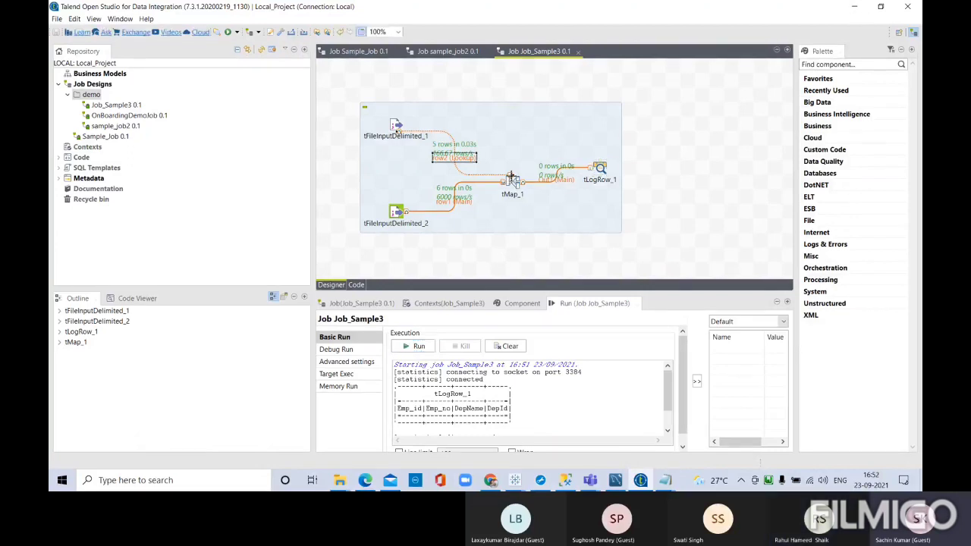
{"action": "double_click", "coordinate": [512, 181]}
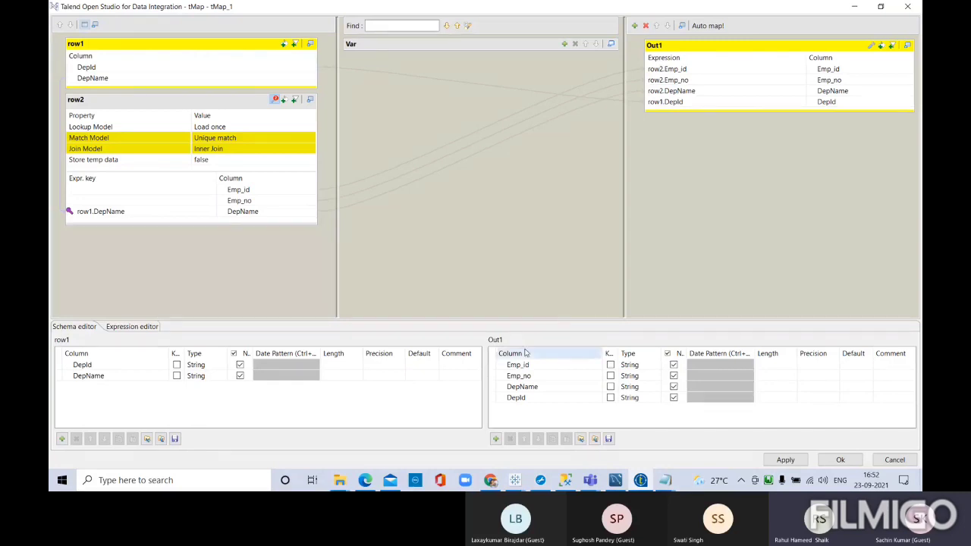
{"action": "key", "text": "Escape"}
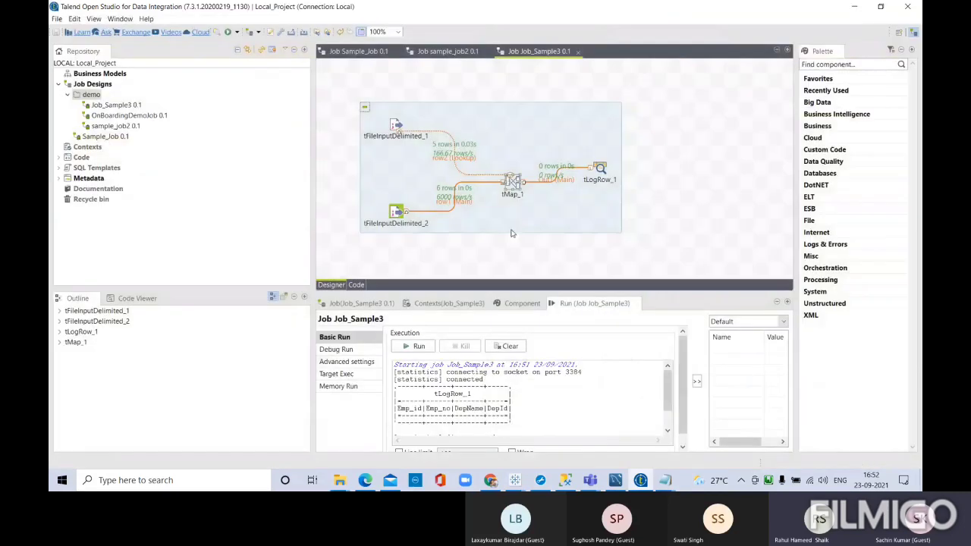
Enable "Die on error" in the basic settings of tFileInputDelimited_1.
{"action": "left_click", "coordinate": [399, 134]}
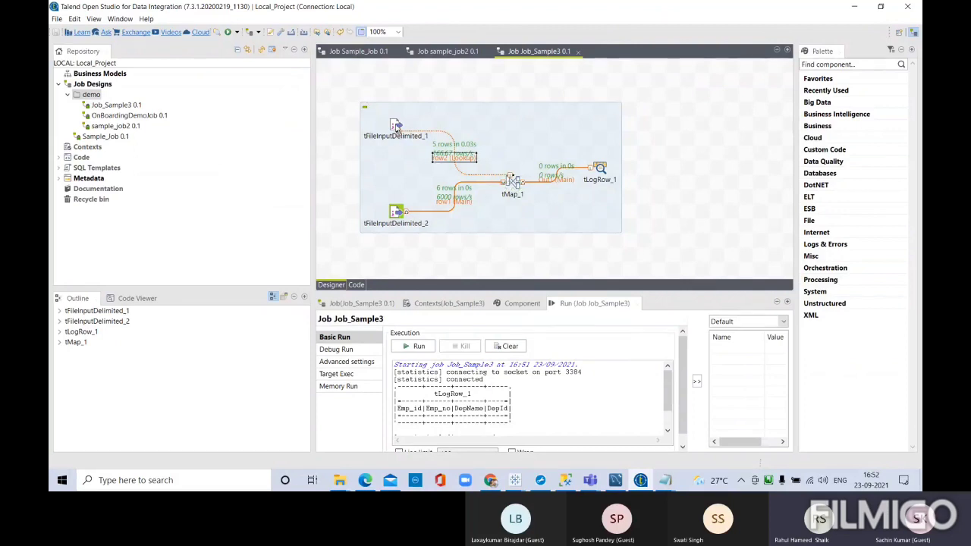
{"action": "left_click", "coordinate": [395, 127]}
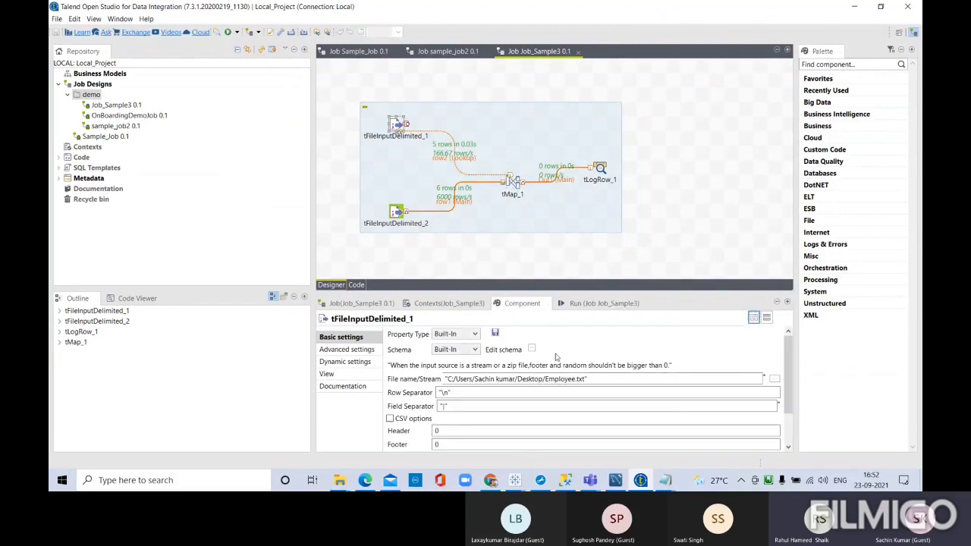
{"action": "left_click_drag", "start_coordinate": [789, 370], "coordinate": [795, 412]}
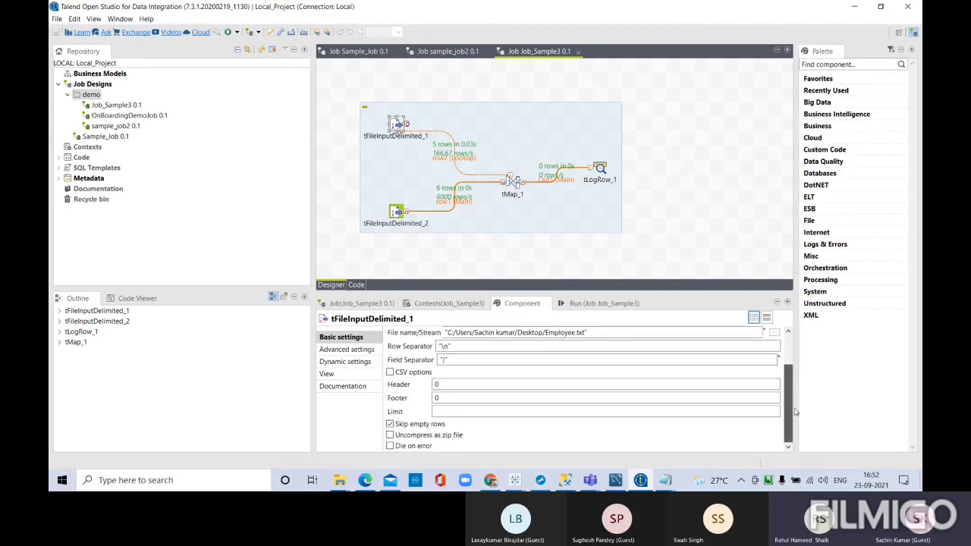
{"action": "double_click", "coordinate": [515, 304]}
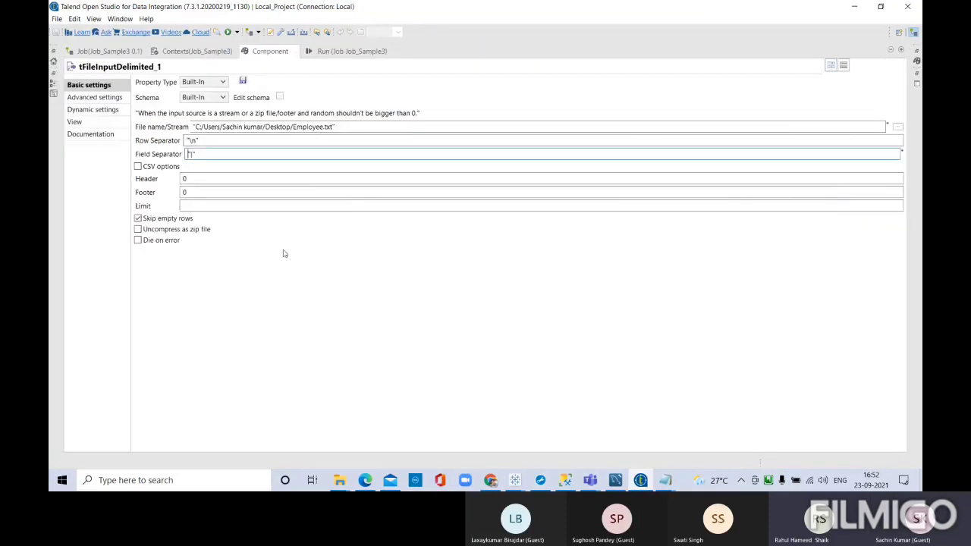
{"action": "left_click", "coordinate": [137, 240]}
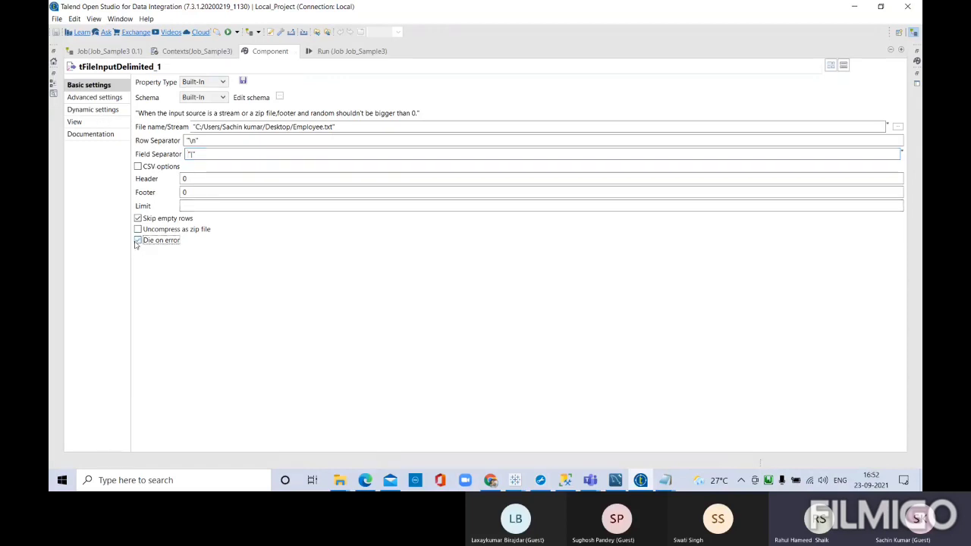
{"action": "double_click", "coordinate": [267, 51]}
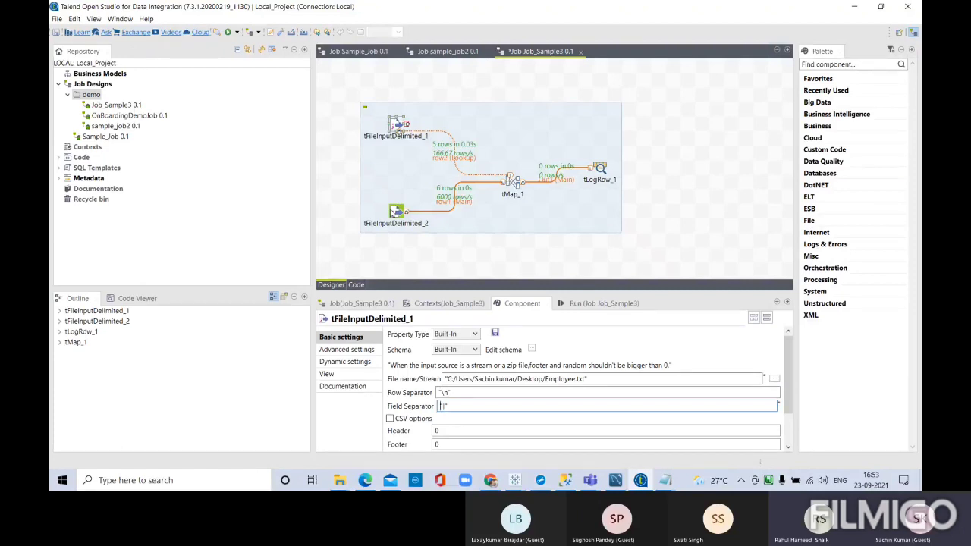
Set the number of header rows of tFileInputDelimited_1 to 1.
{"action": "double_click", "coordinate": [519, 304]}
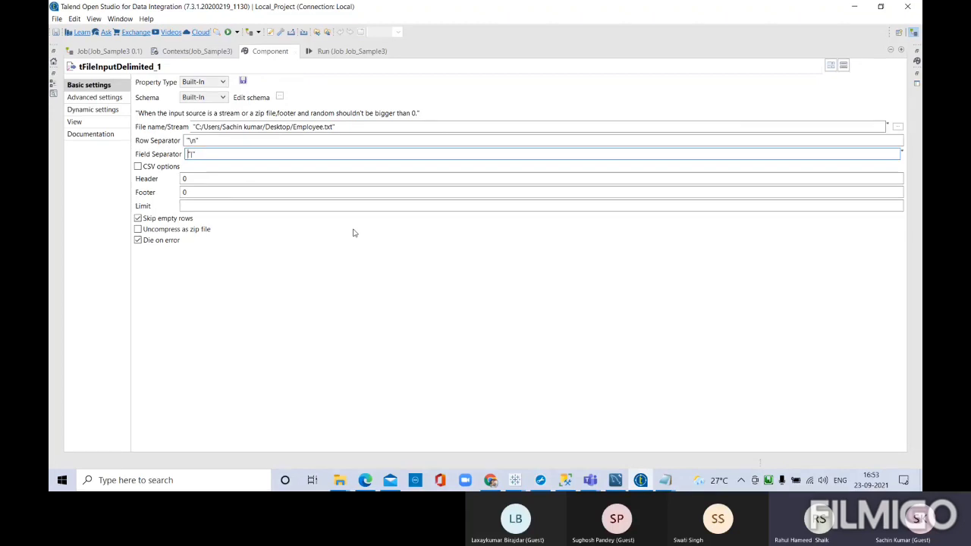
{"action": "left_click", "coordinate": [194, 178]}
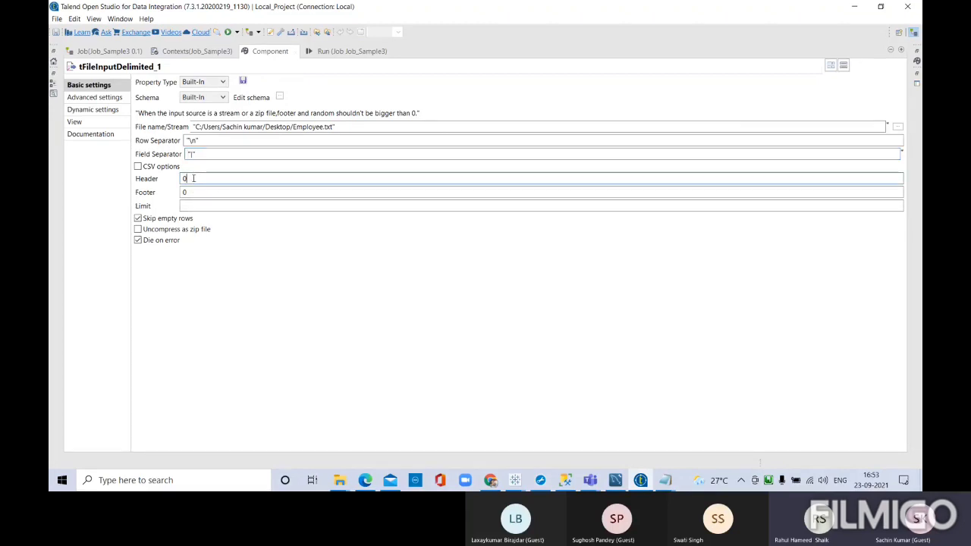
{"action": "key", "text": "BackSpace"}
{"action": "type", "text": "1"}
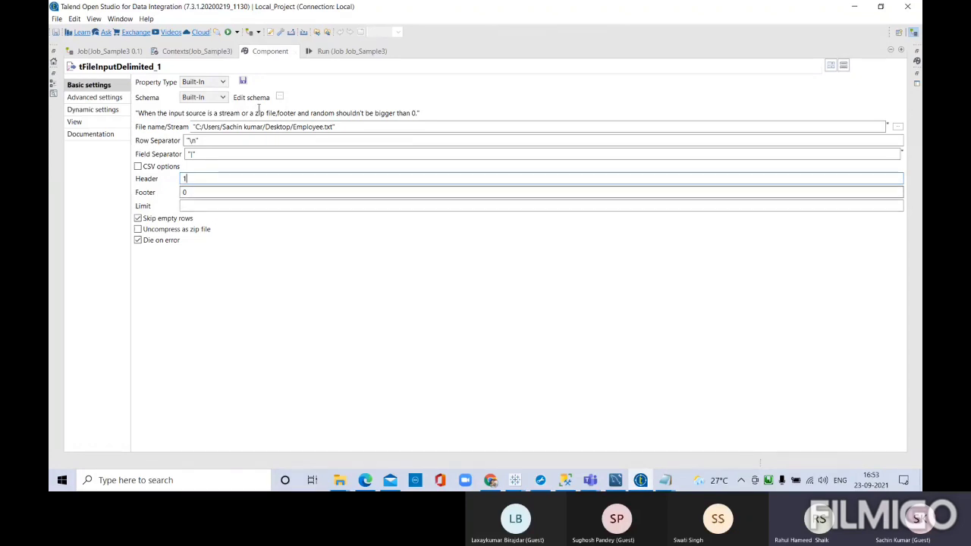
{"action": "double_click", "coordinate": [276, 52]}
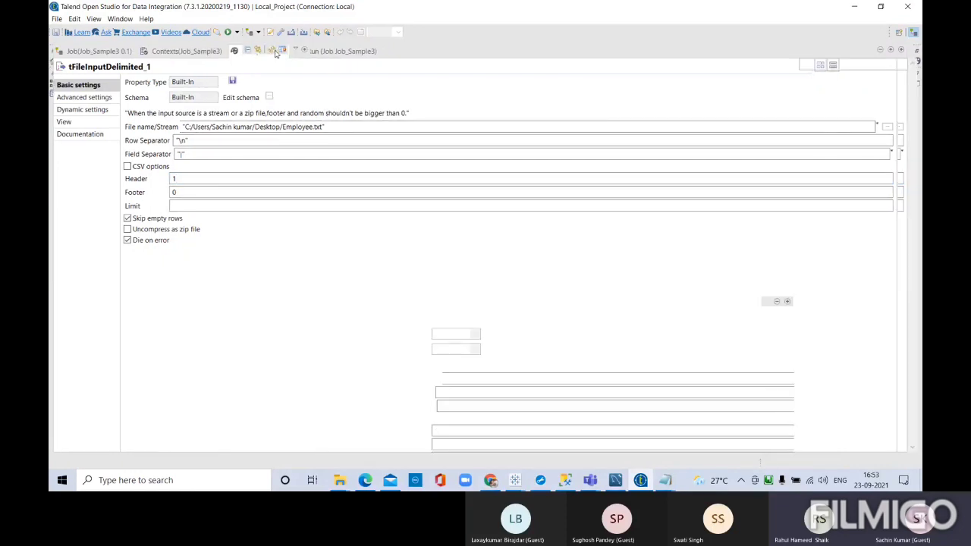
Set the header rows of tFileInputDelimited_2 to 1 and enable its "Die on error" option.
{"action": "left_click", "coordinate": [396, 213]}
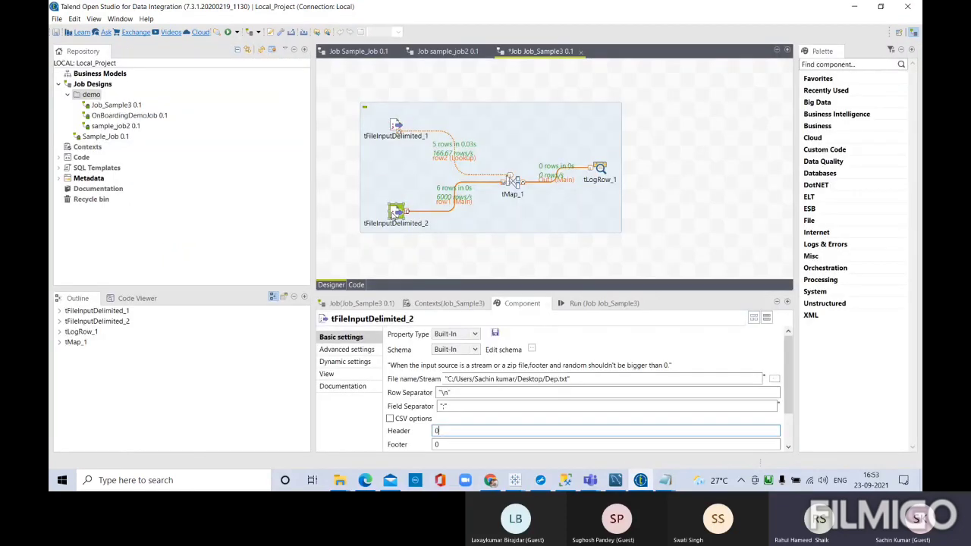
{"action": "double_click", "coordinate": [519, 305]}
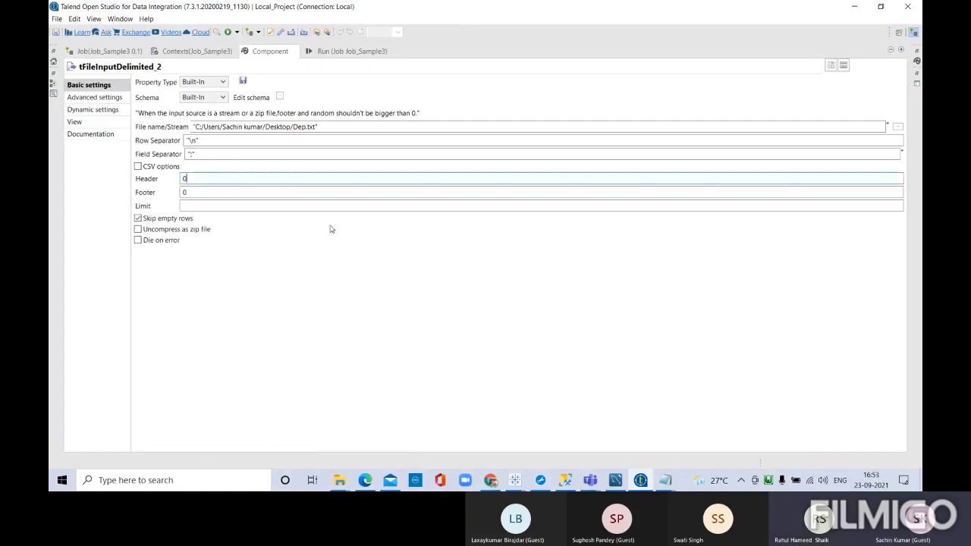
{"action": "key", "text": "BackSpace"}
{"action": "type", "text": "1"}
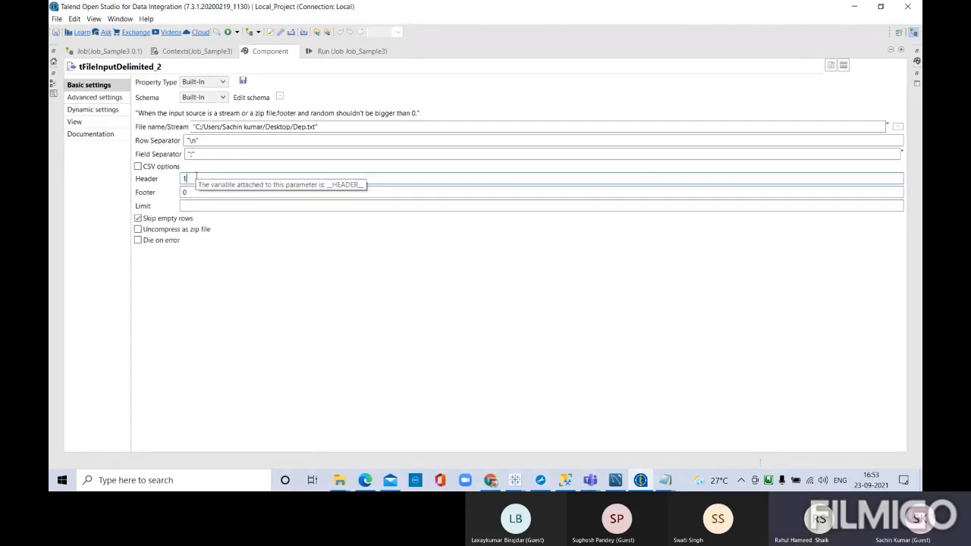
{"action": "left_click", "coordinate": [139, 242]}
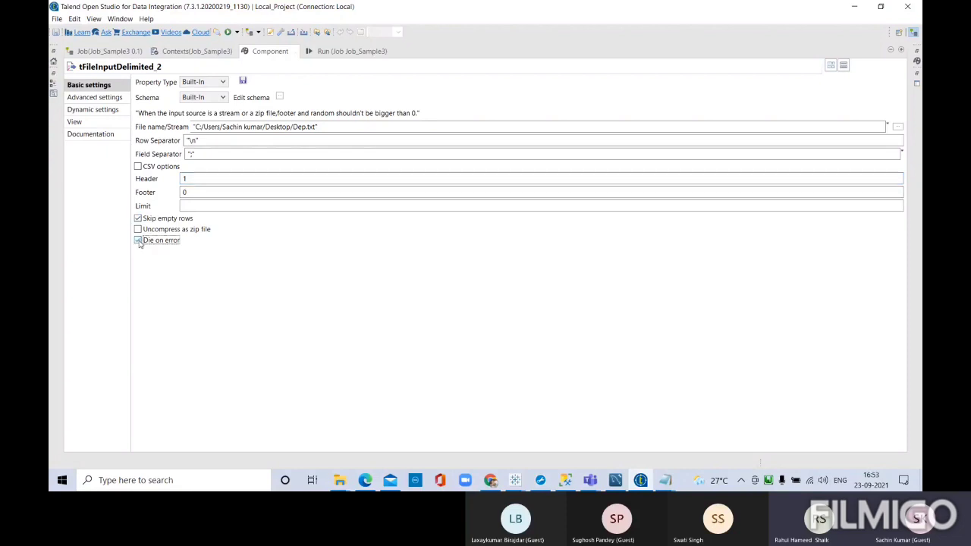
{"action": "double_click", "coordinate": [261, 52]}
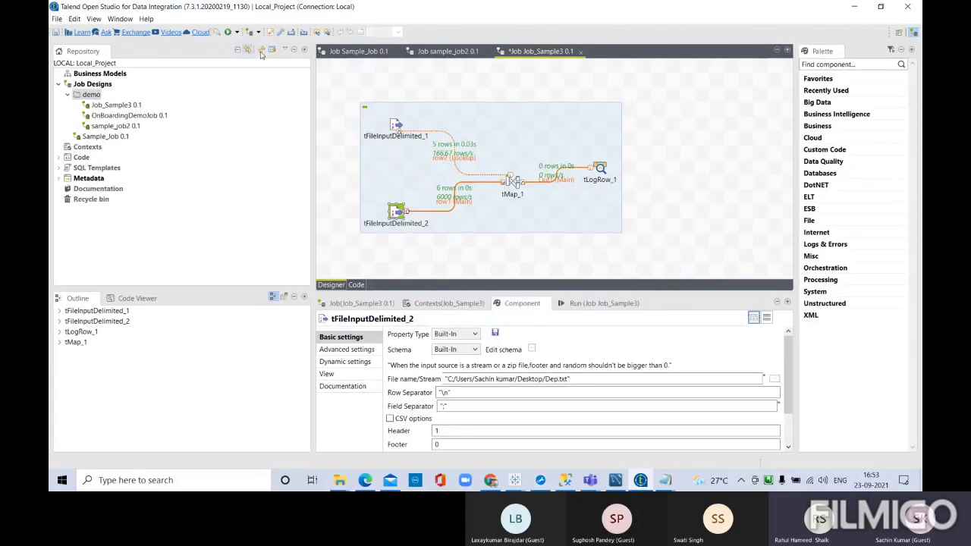
Run Job_Sample3 again with the updated header and error settings of both input files.
{"action": "left_click", "coordinate": [595, 302]}
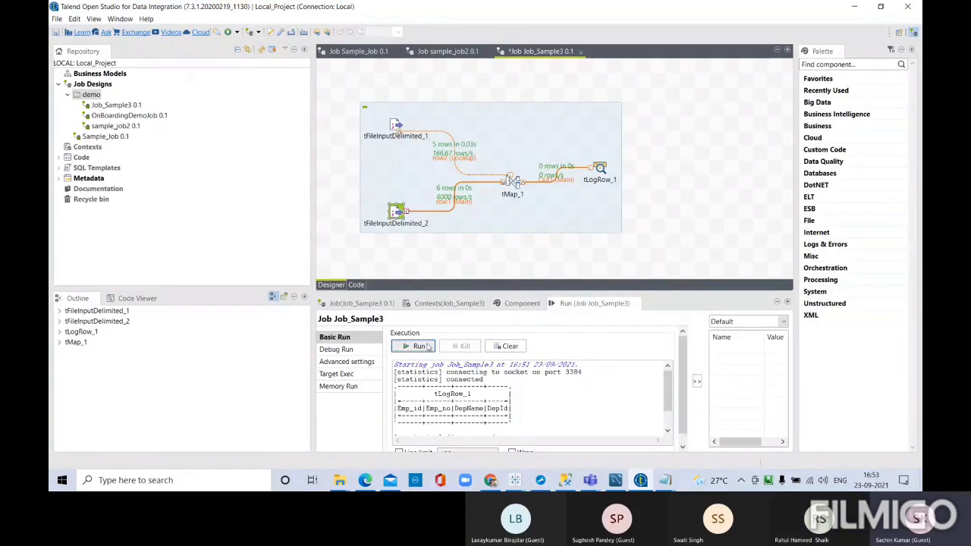
{"action": "left_click", "coordinate": [419, 346]}
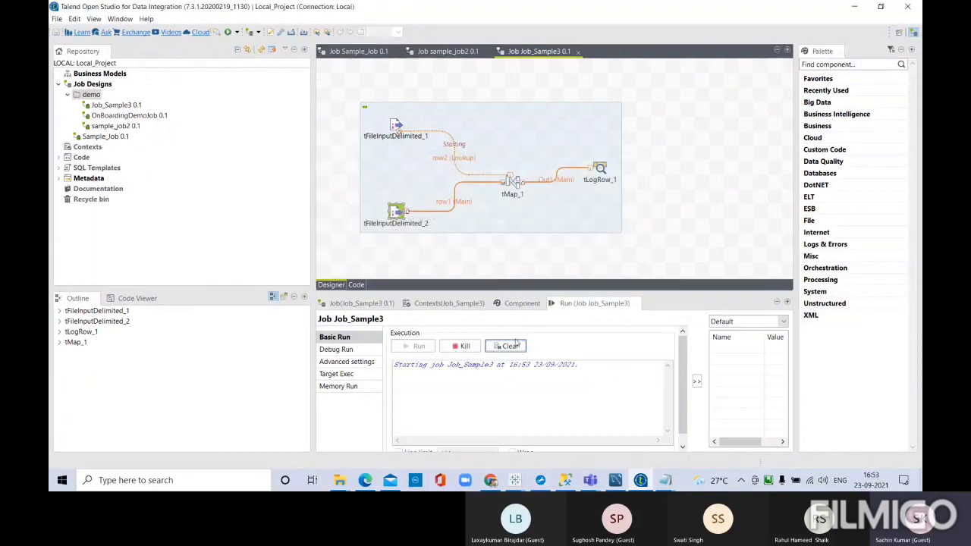
Review the run output of Job_Sample3 and the basic settings of tFileInputDelimited_1.
{"action": "double_click", "coordinate": [584, 304]}
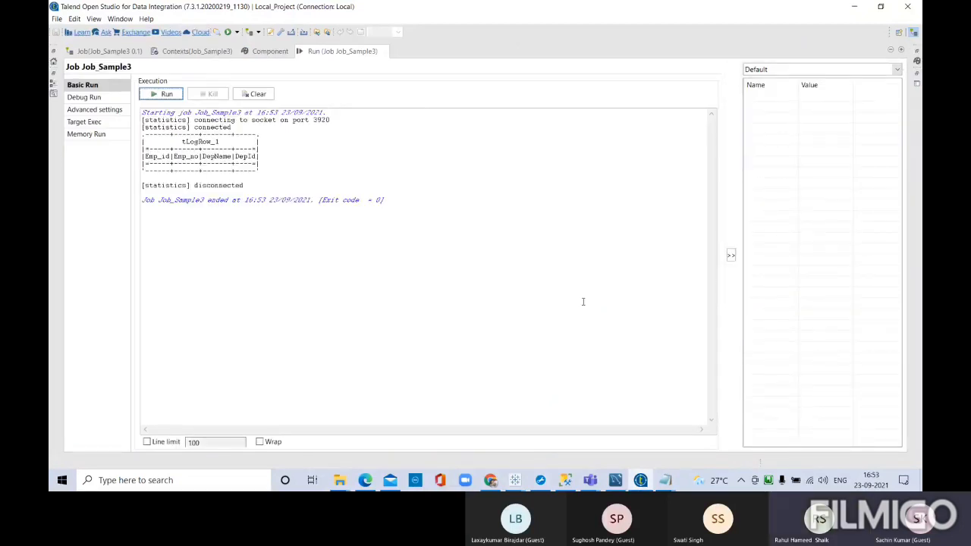
{"action": "double_click", "coordinate": [360, 55]}
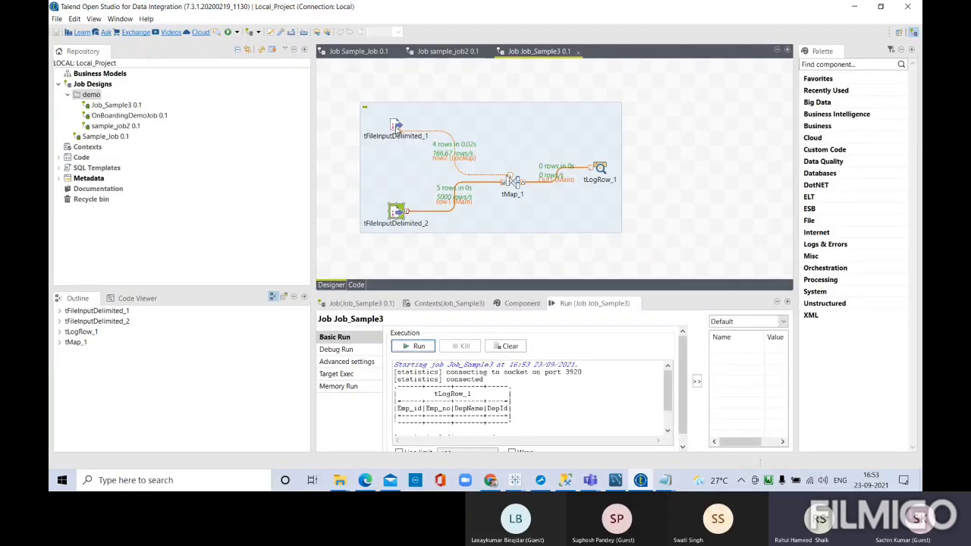
{"action": "left_click", "coordinate": [516, 302]}
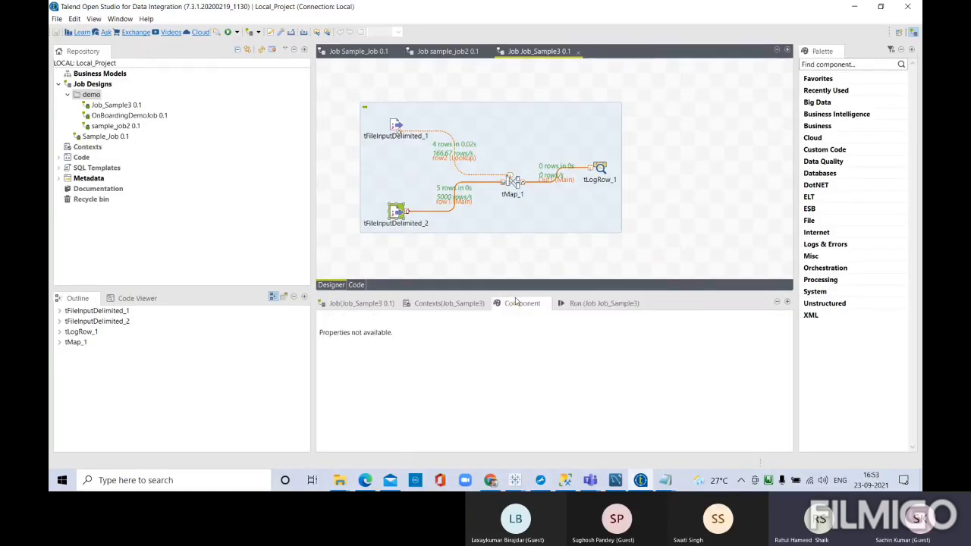
{"action": "left_click", "coordinate": [397, 123]}
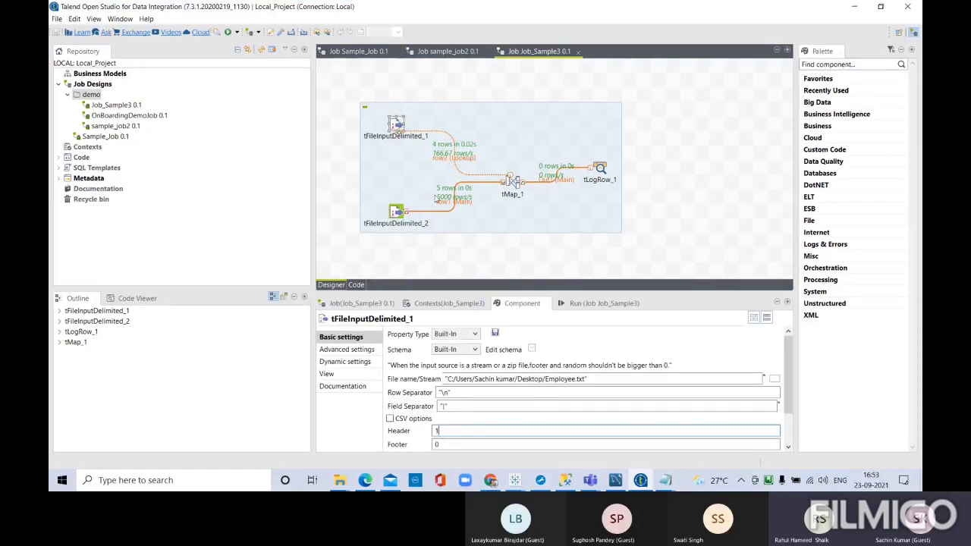
Deactivate tFileInputDelimited_1 and try to run Job_Sample3 without it.
{"action": "right_click", "coordinate": [395, 127]}
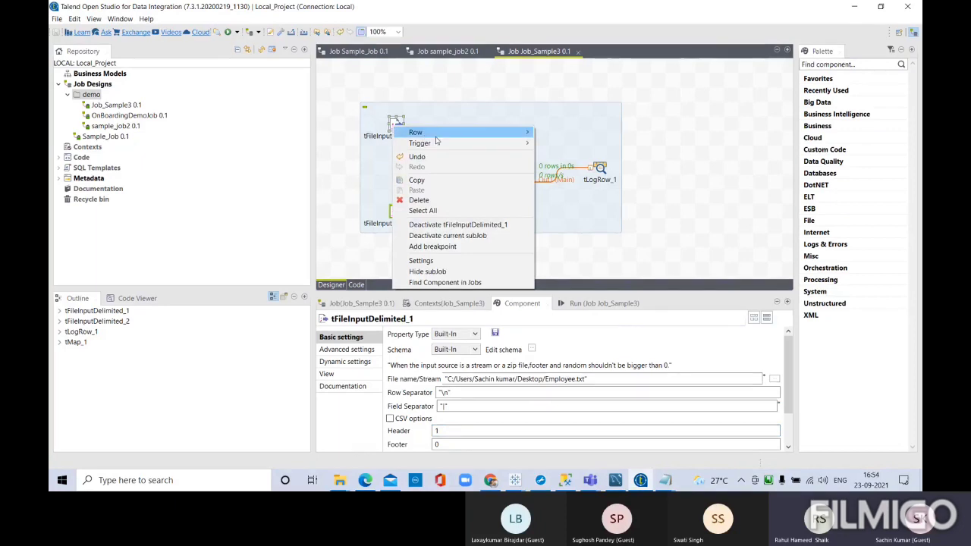
{"action": "left_click", "coordinate": [448, 225]}
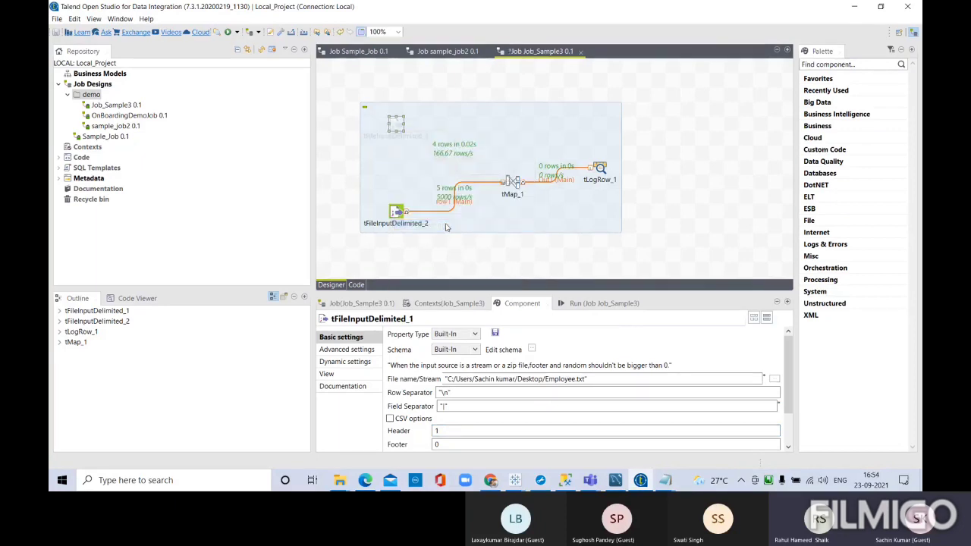
{"action": "left_click", "coordinate": [597, 305]}
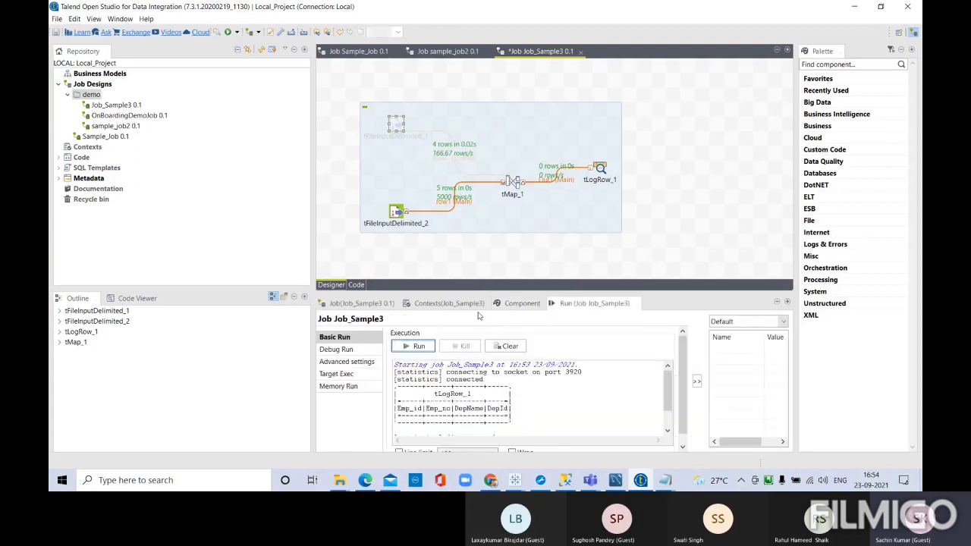
{"action": "left_click", "coordinate": [412, 346]}
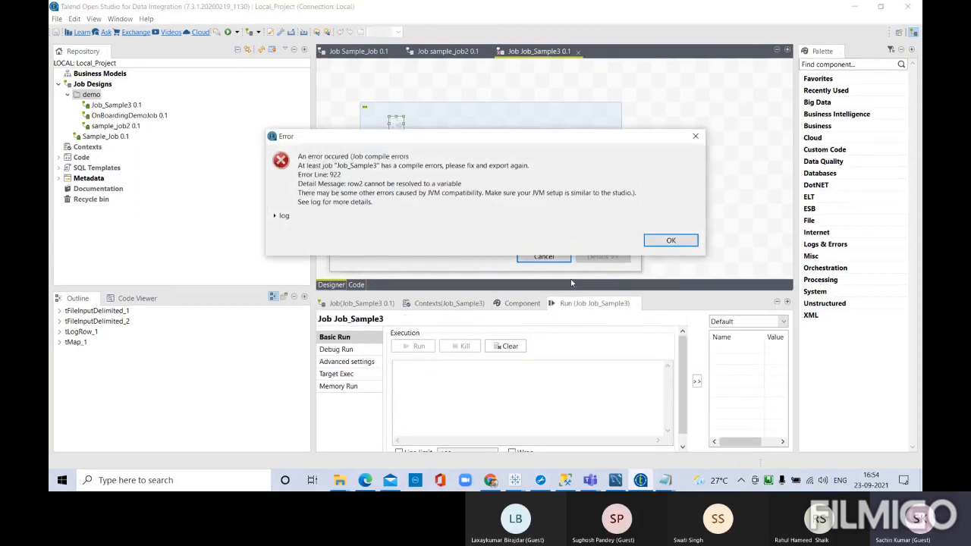
{"action": "left_click", "coordinate": [671, 240]}
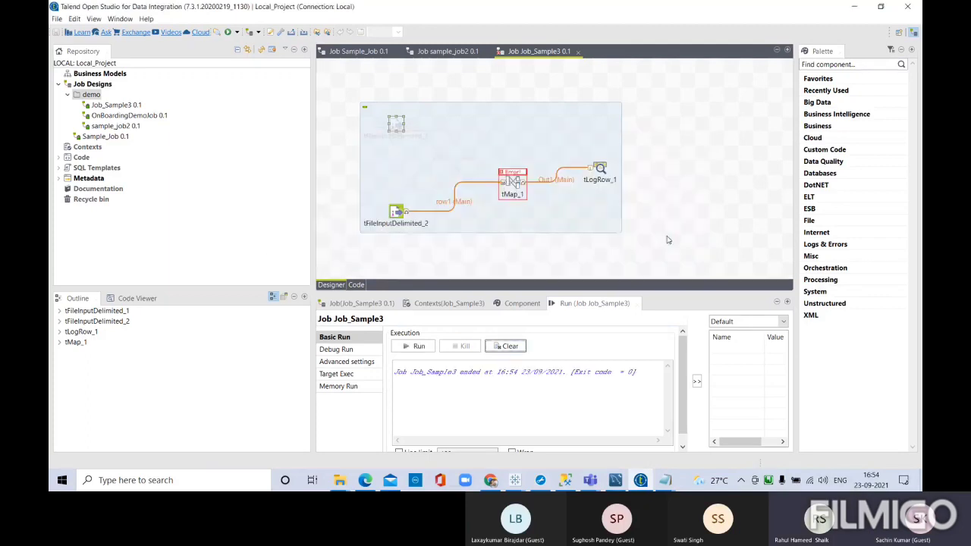
Reactivate tFileInputDelimited_1 in Job_Sample3.
{"action": "right_click", "coordinate": [398, 129]}
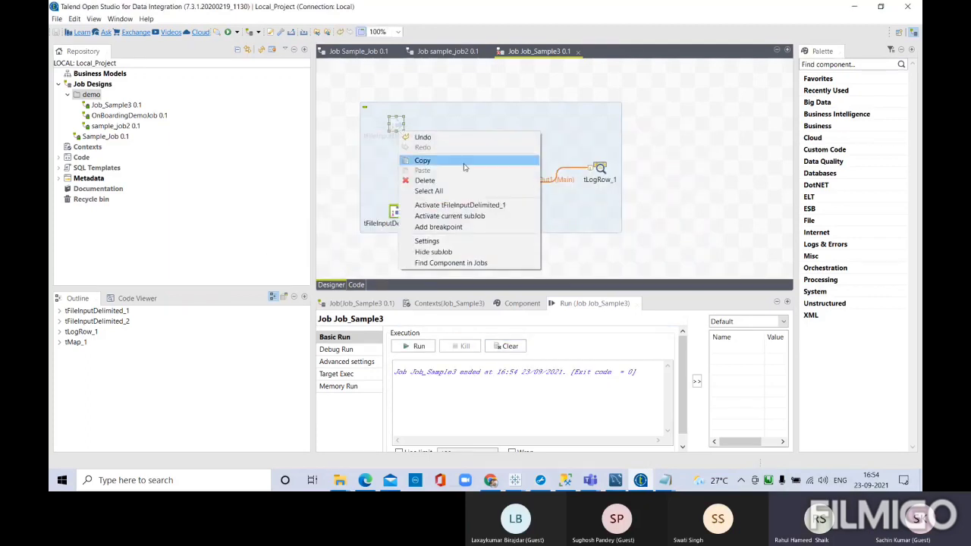
{"action": "left_click", "coordinate": [482, 205]}
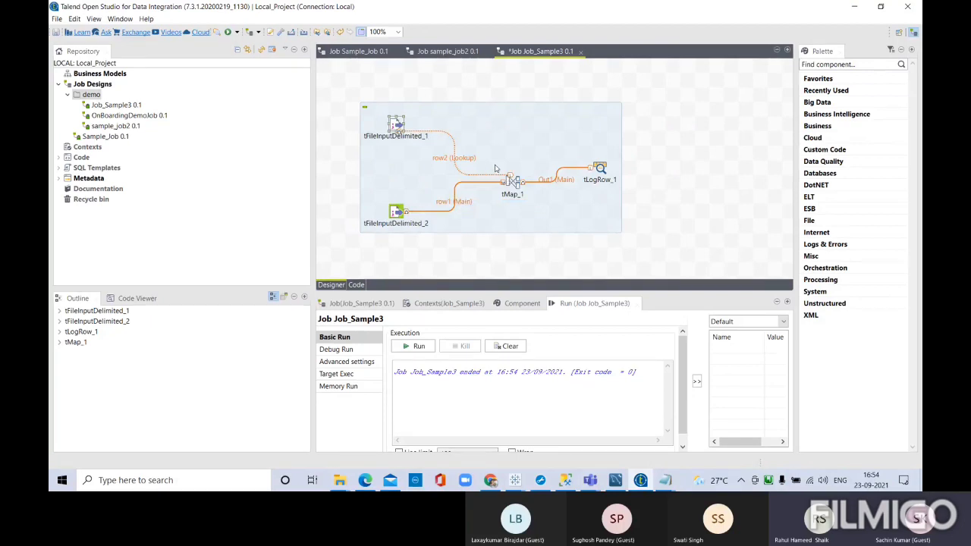
Change the join model of the row2 lookup in tMap_1 to Left Outer Join and confirm the mapping.
{"action": "left_click", "coordinate": [514, 179]}
{"action": "double_click", "coordinate": [514, 179]}
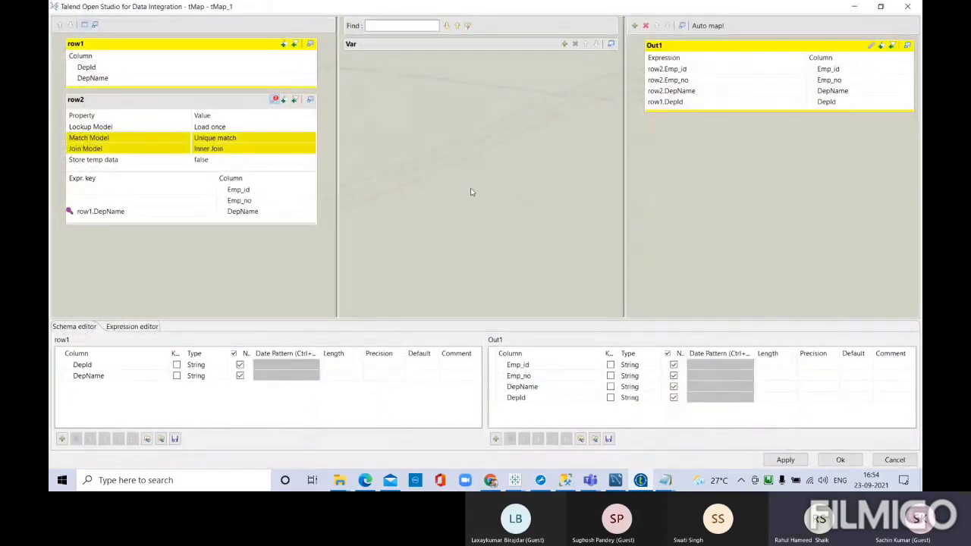
{"action": "left_click", "coordinate": [237, 152]}
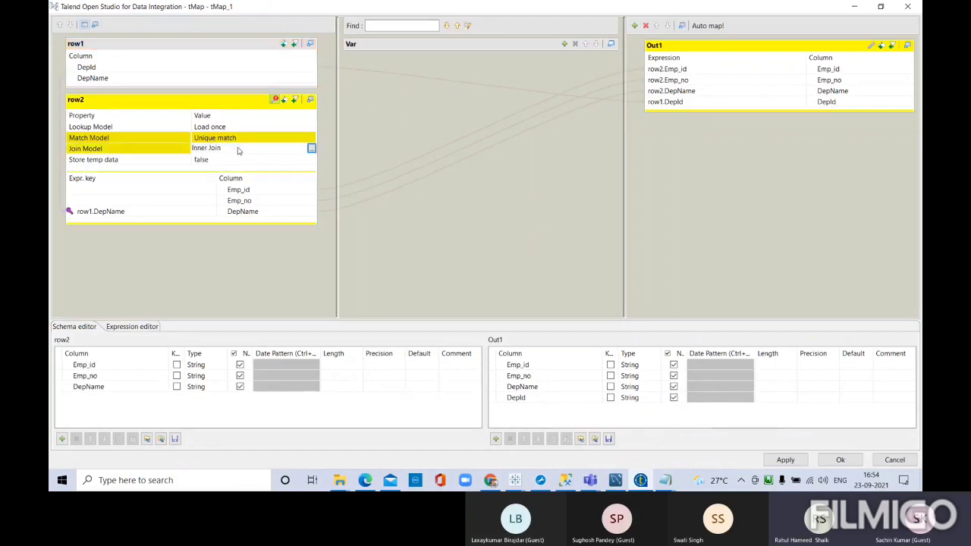
{"action": "left_click", "coordinate": [311, 150]}
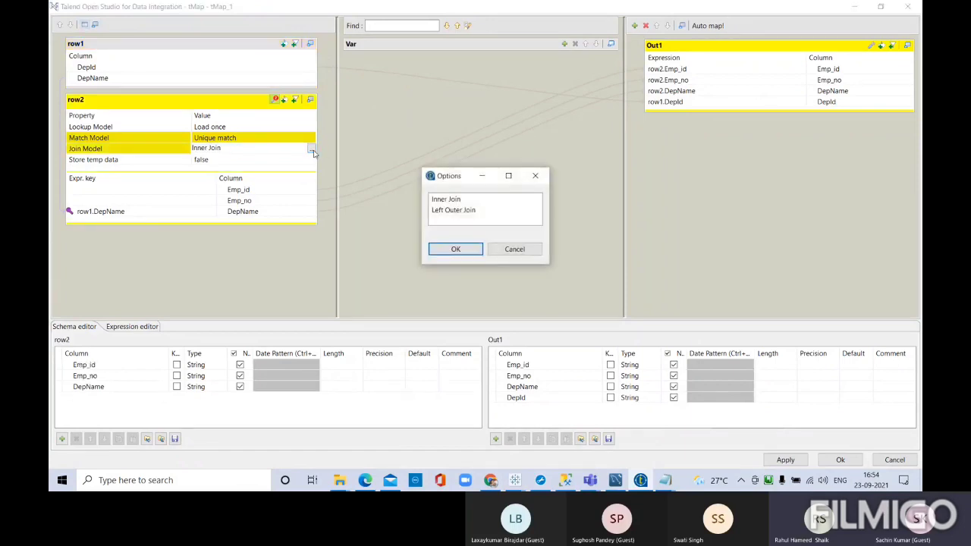
{"action": "left_click", "coordinate": [454, 210]}
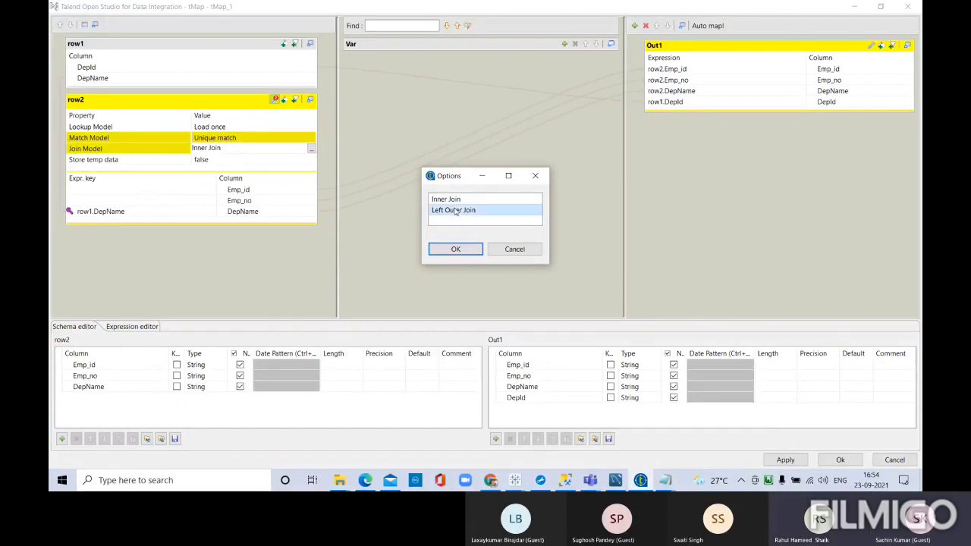
{"action": "left_click", "coordinate": [456, 249]}
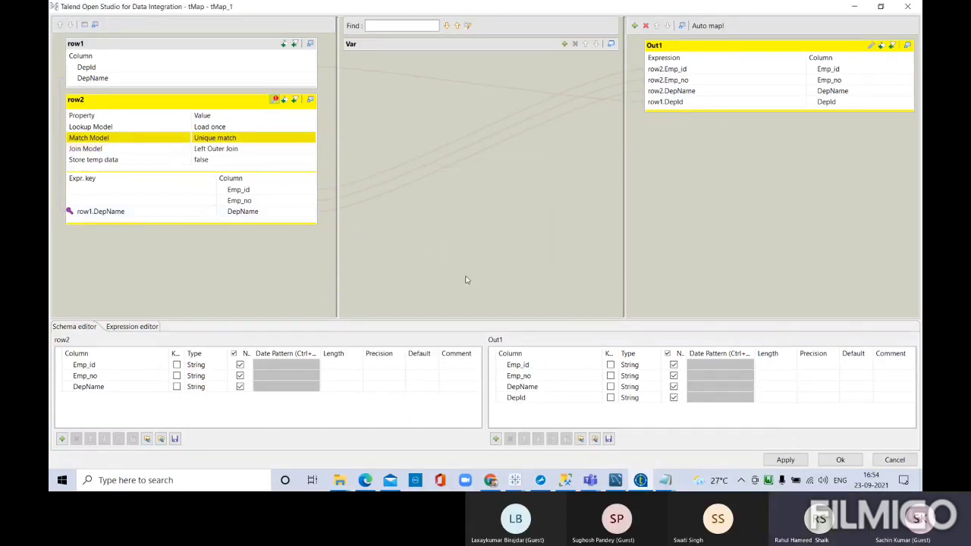
{"action": "left_click", "coordinate": [838, 460]}
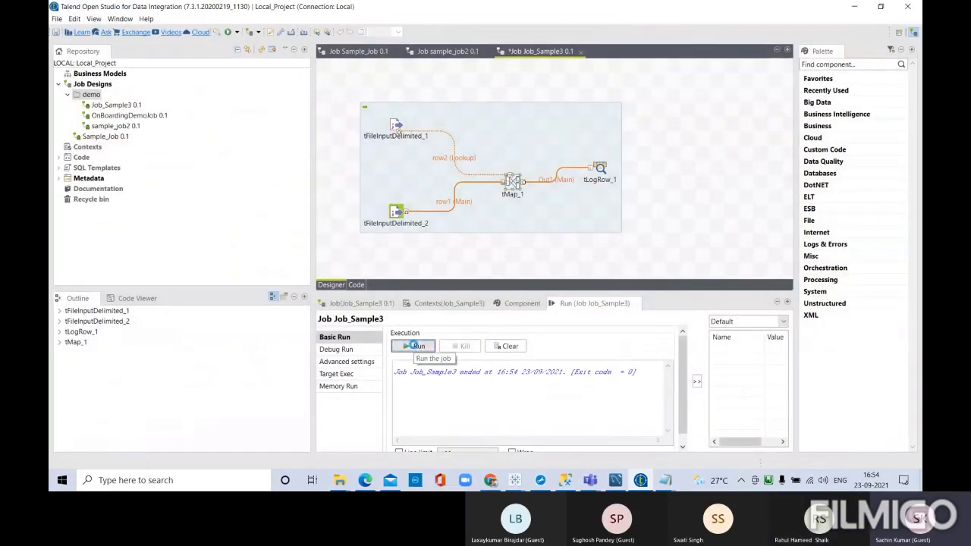
Run Job_Sample3 with the left outer join and show its output enlarged.
{"action": "left_click", "coordinate": [416, 347]}
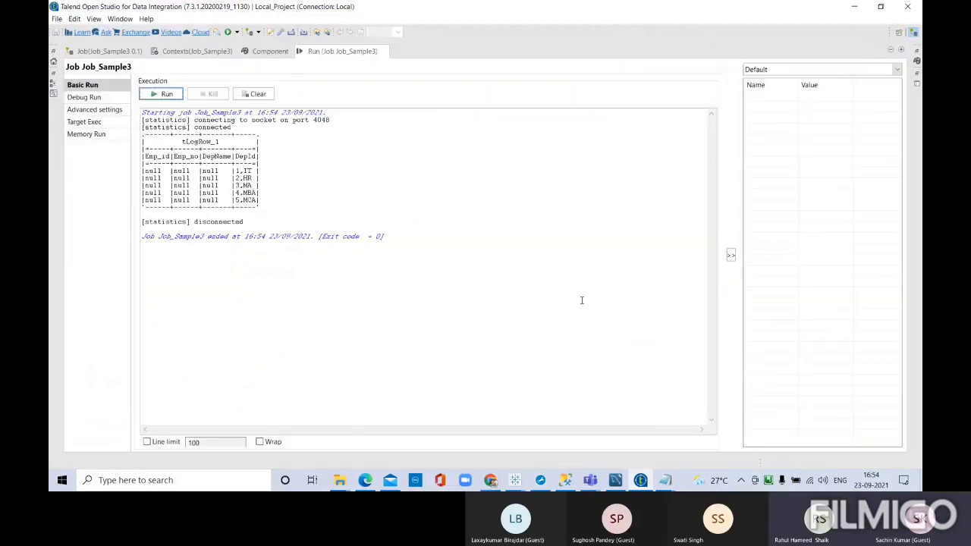
{"action": "double_click", "coordinate": [584, 303]}
Copy the complete run output into the untitled Notepad file, a few blank lines below the previous log.
{"action": "key", "text": "ctrl+a"}
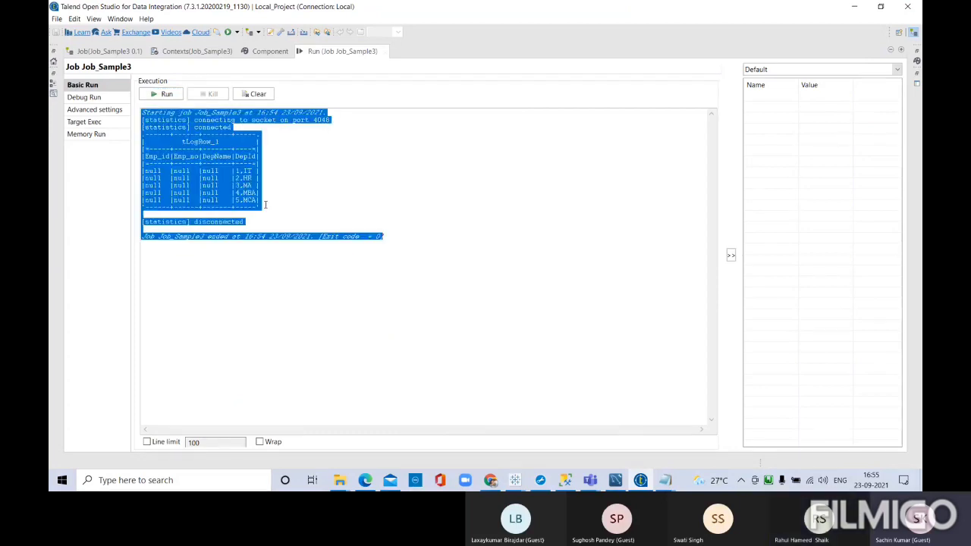
{"action": "mouse_move", "coordinate": [665, 480]}
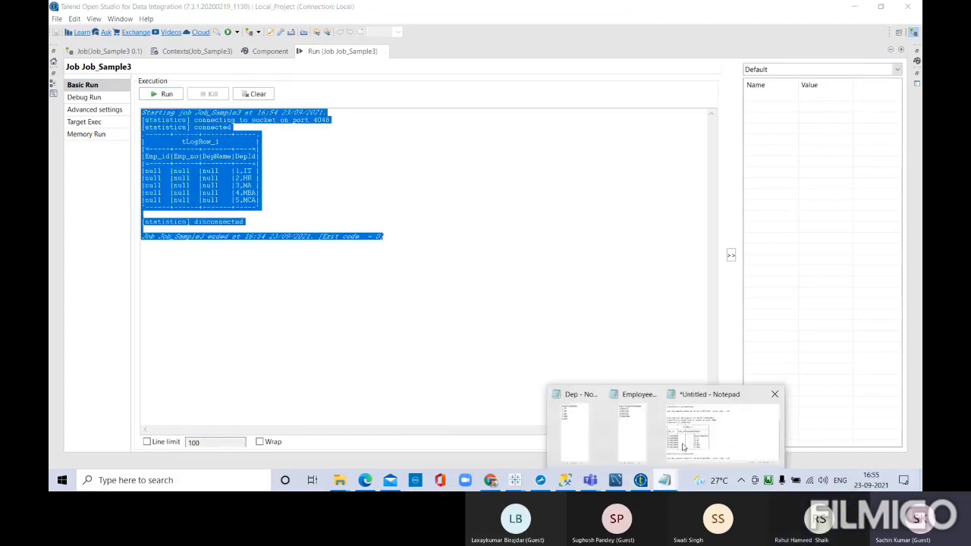
{"action": "left_click", "coordinate": [701, 432]}
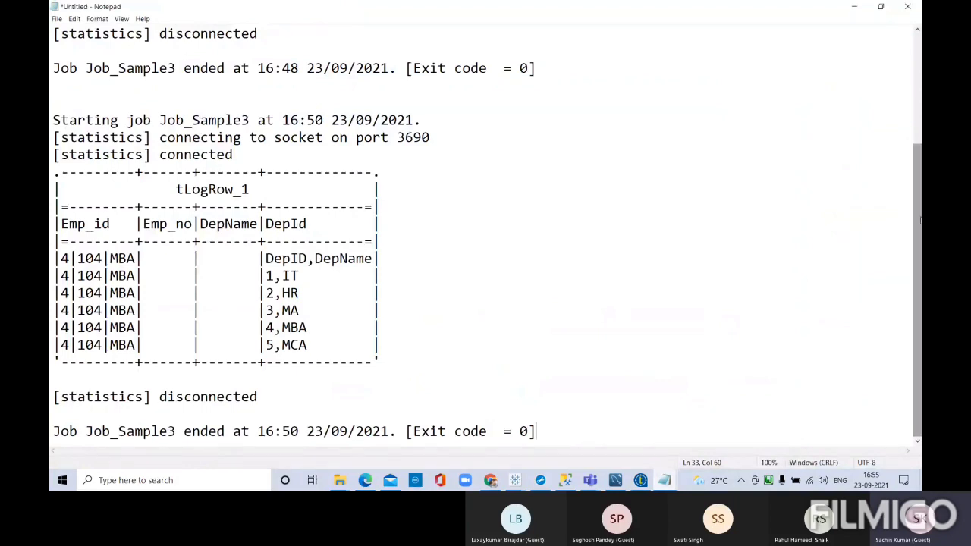
{"action": "key", "text": "Return"}
{"action": "key", "text": "Return"}
{"action": "key", "text": "Return"}
{"action": "key", "text": "Return"}
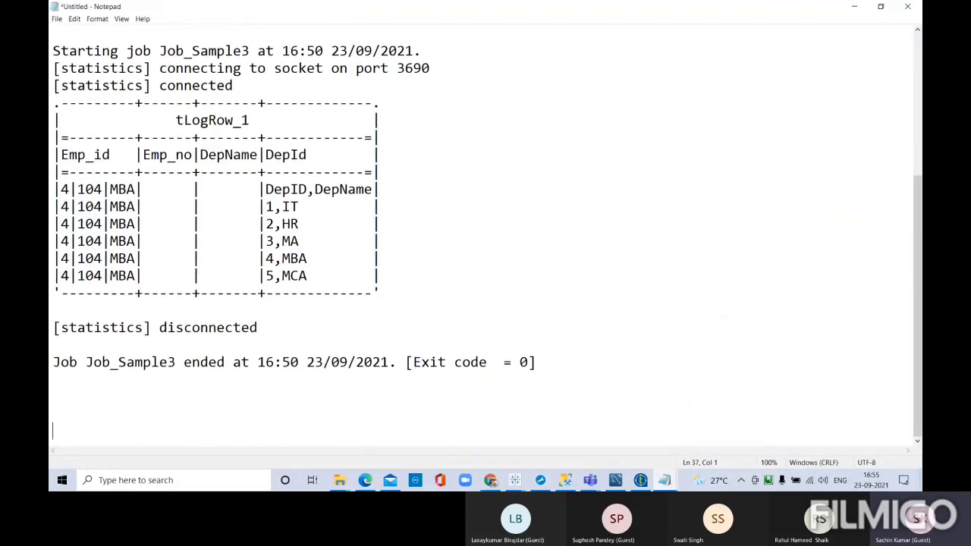
{"action": "type", "text": "Starting job Job_Sample3 at 16:54 23/09/2021. [statistics] connecting to socket on port 4048 [statistics] connected .------+------+-------+-----. |         tLogRow_1         | |=-----+------+-------+----=| |Emp_id|Emp_no|DepName|DepId| |=-----+------+-------+----=| |null  |null  |null   |1,IT | |null  |null  |null   |2,HR | |null  |null  |null   |3,MA | |null  |null  |null   |4,MBA| |null  |null  |null   |5,MCA| '------+------+-------+-----'  [statistics] disconnected  Job Job_Sample3 ended at 16:54 23/09/2021. [Exit code  = 0]"}
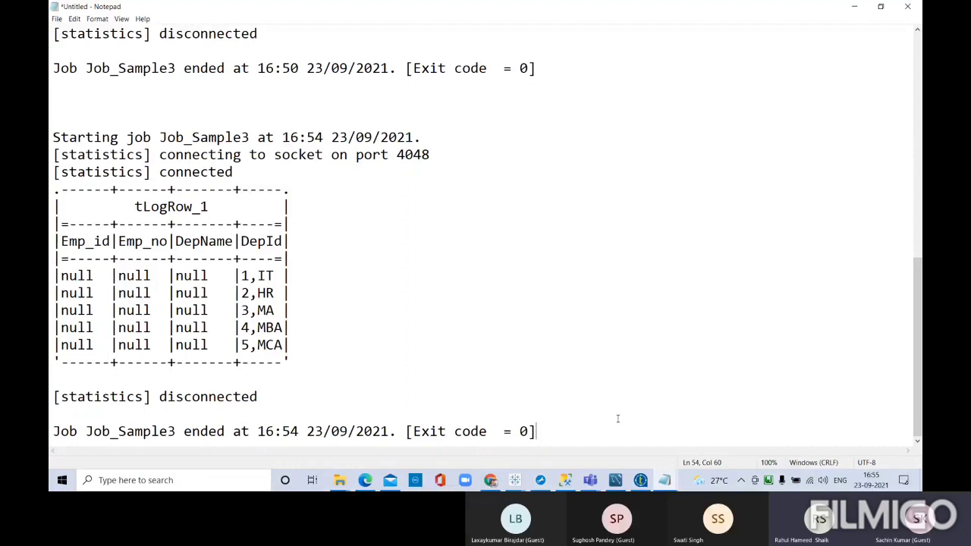
Return to Talend Open Studio and examine the row1, row2 and Out1 mappings of tMap_1 without changing them.
{"action": "left_click", "coordinate": [641, 480]}
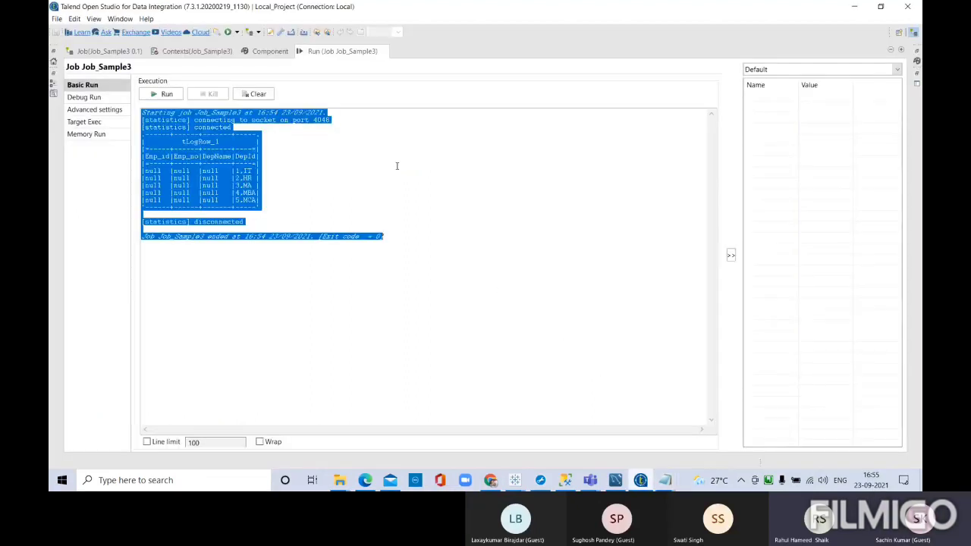
{"action": "double_click", "coordinate": [321, 52]}
{"action": "double_click", "coordinate": [514, 184]}
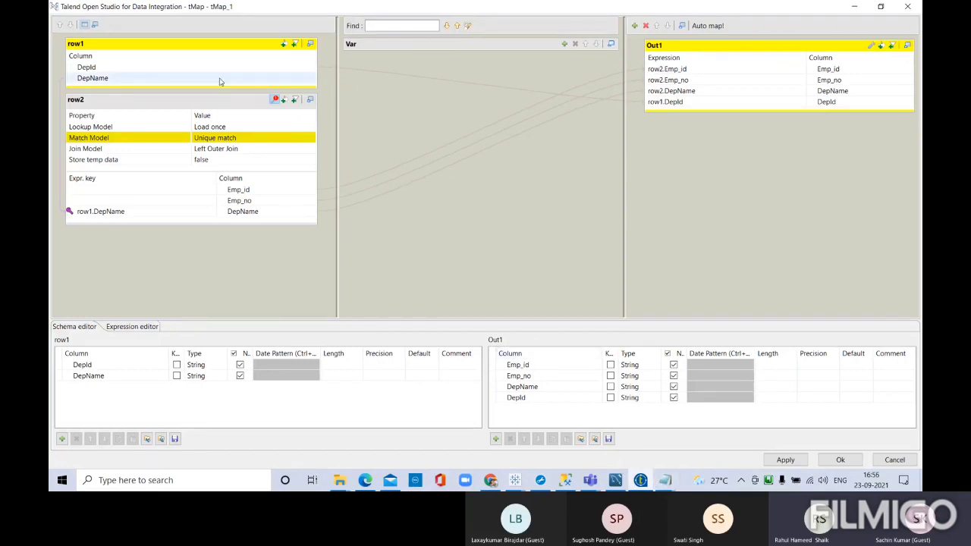
{"action": "key", "text": "Escape"}
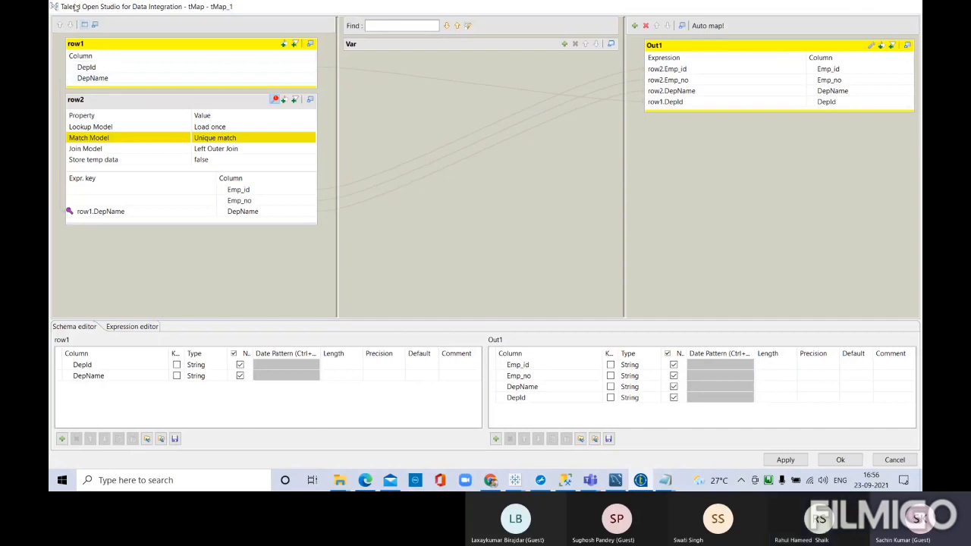
Set the field separator of tFileInputDelimited_2 to "," in its basic settings.
{"action": "left_click", "coordinate": [396, 212]}
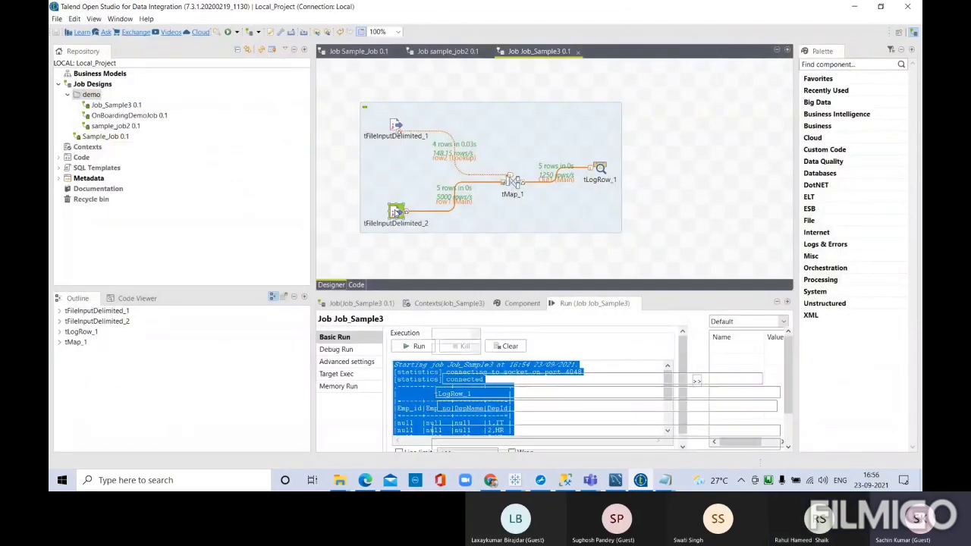
{"action": "left_click", "coordinate": [519, 303]}
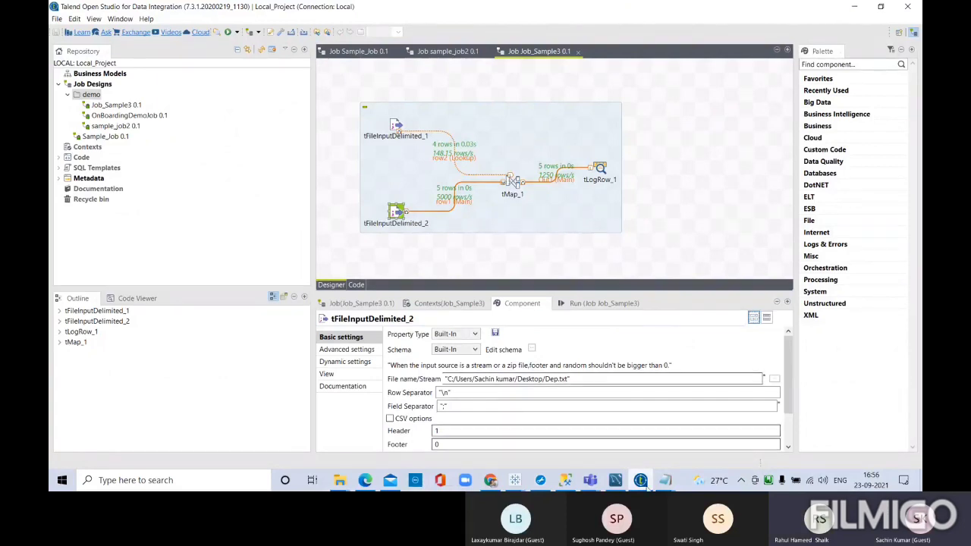
{"action": "double_click", "coordinate": [521, 303]}
{"action": "left_click", "coordinate": [186, 178]}
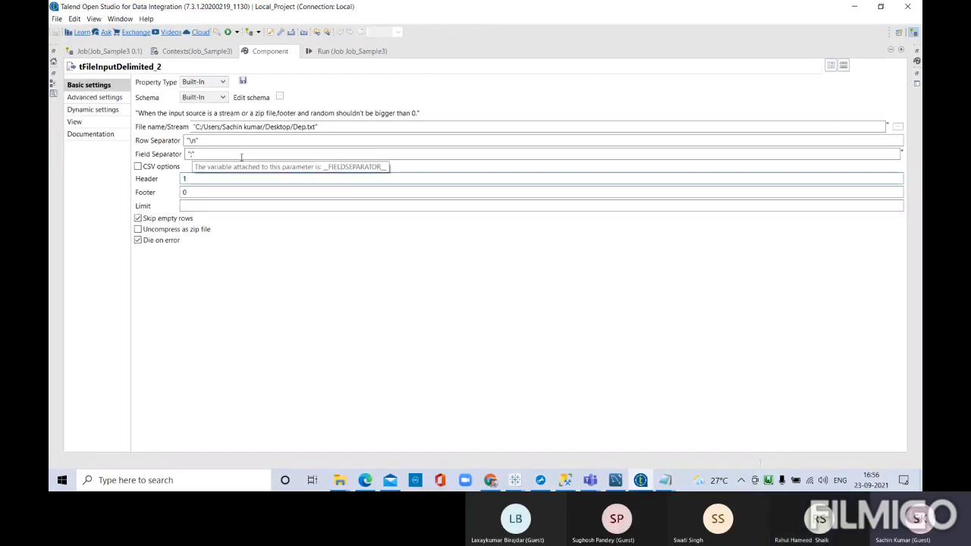
{"action": "left_click", "coordinate": [191, 154]}
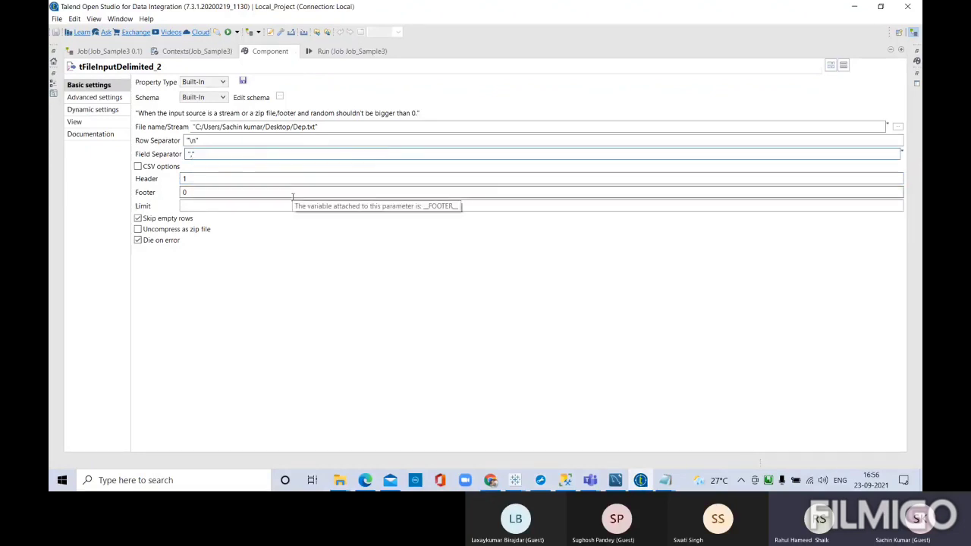
{"action": "double_click", "coordinate": [270, 51]}
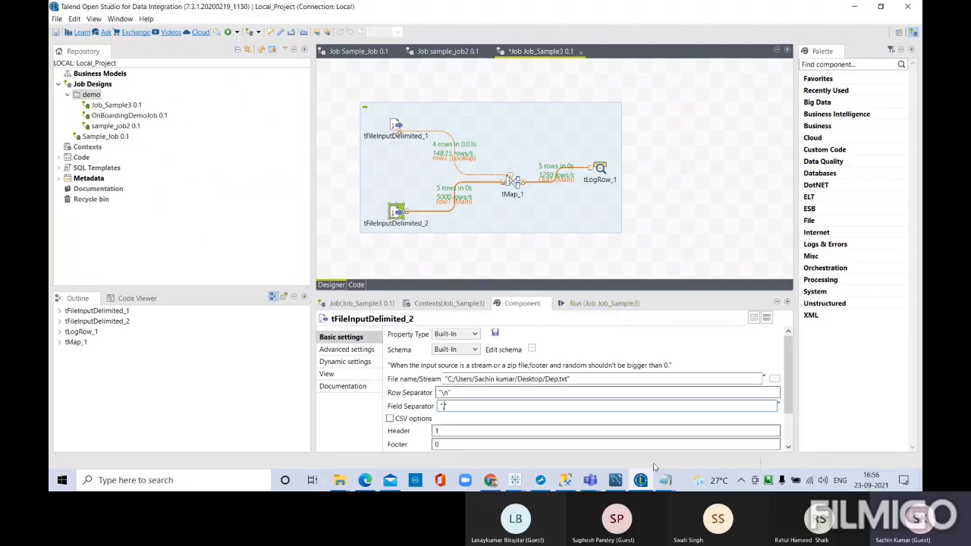
Check the delimiter used in the Dep file in Notepad and return to the tFileInputDelimited_2 settings in Talend.
{"action": "mouse_move", "coordinate": [666, 480]}
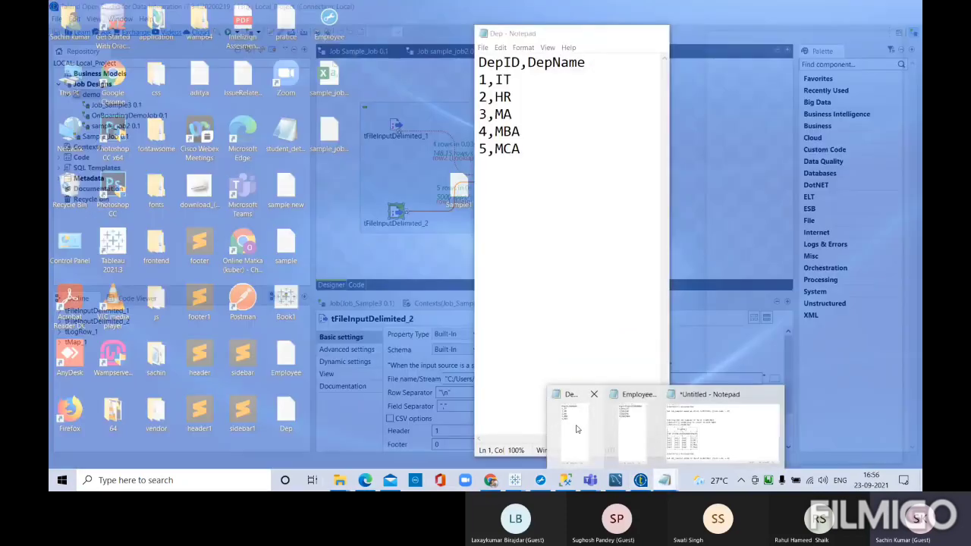
{"action": "left_click", "coordinate": [576, 428]}
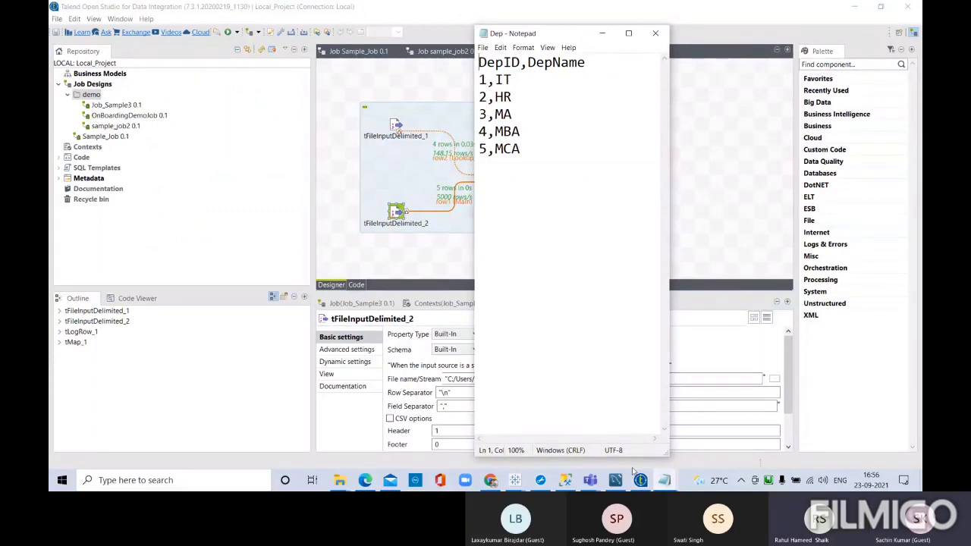
{"action": "mouse_move", "coordinate": [664, 480]}
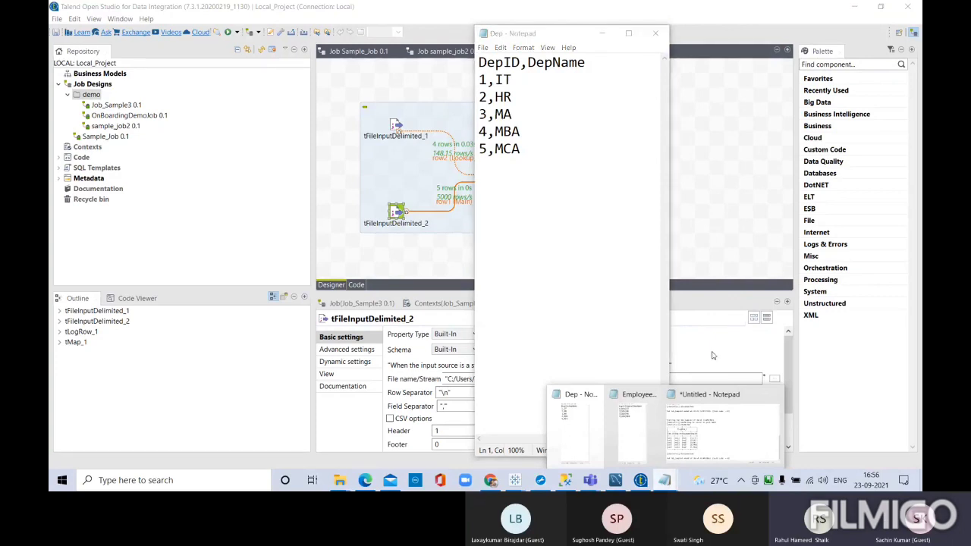
{"action": "left_click", "coordinate": [773, 377]}
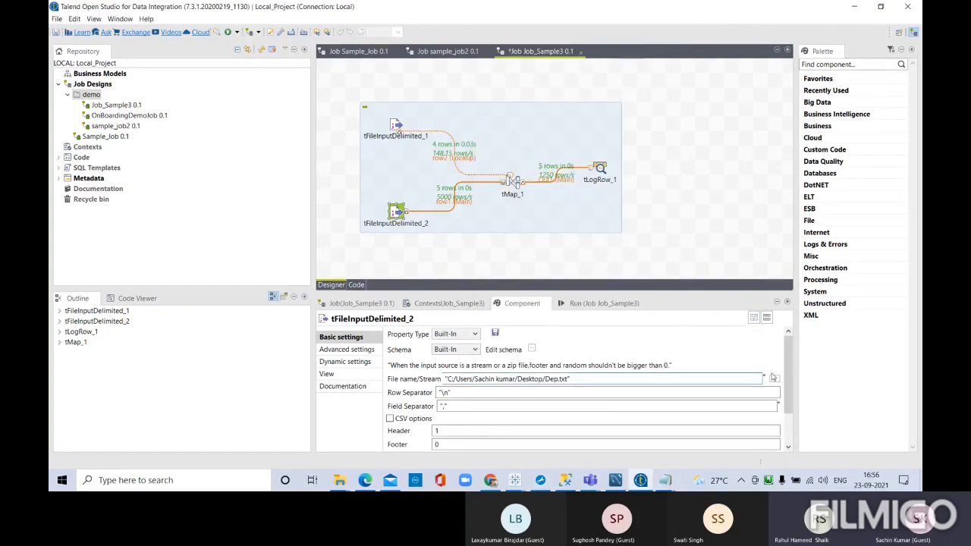
Run Job_Sample3 with the comma field separator in place and enlarge the run view to read its full output.
{"action": "left_click", "coordinate": [606, 305]}
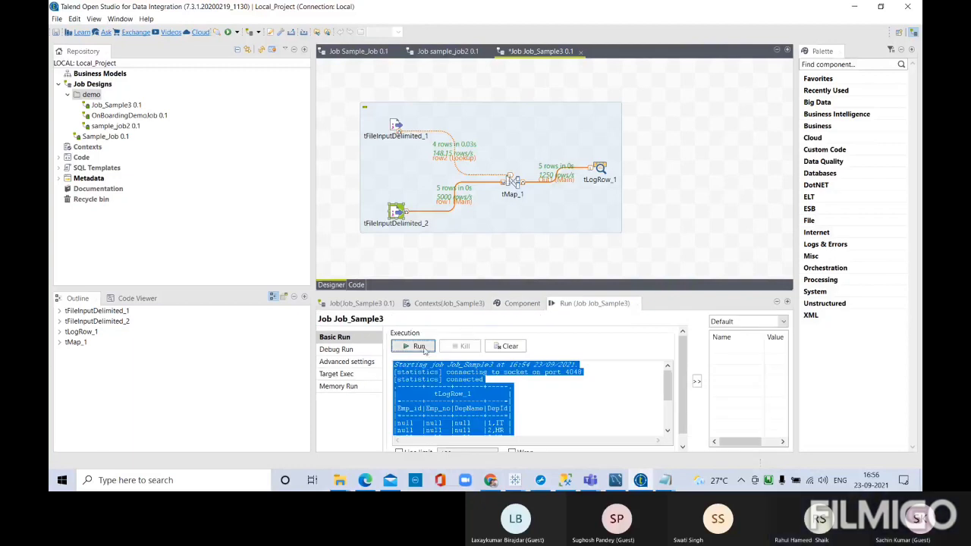
{"action": "left_click", "coordinate": [418, 348]}
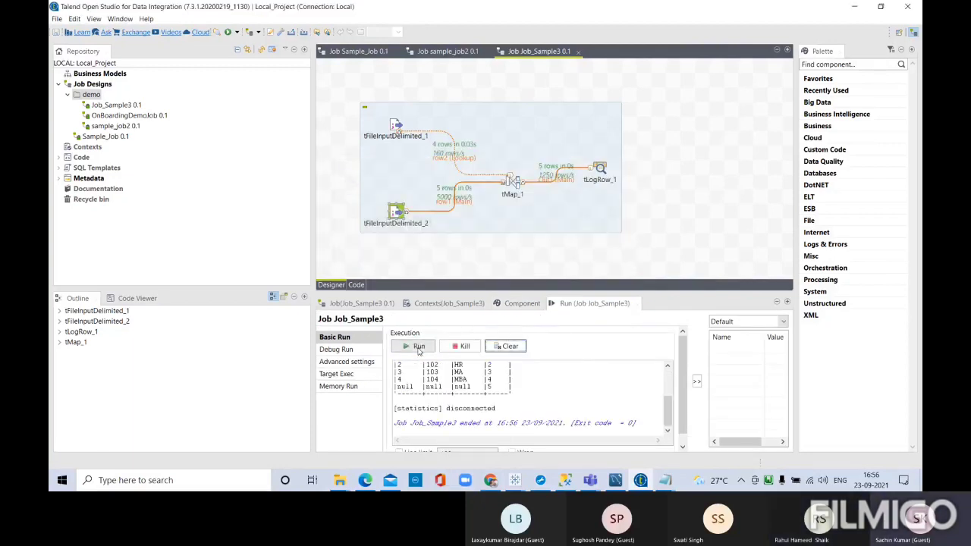
{"action": "double_click", "coordinate": [582, 304]}
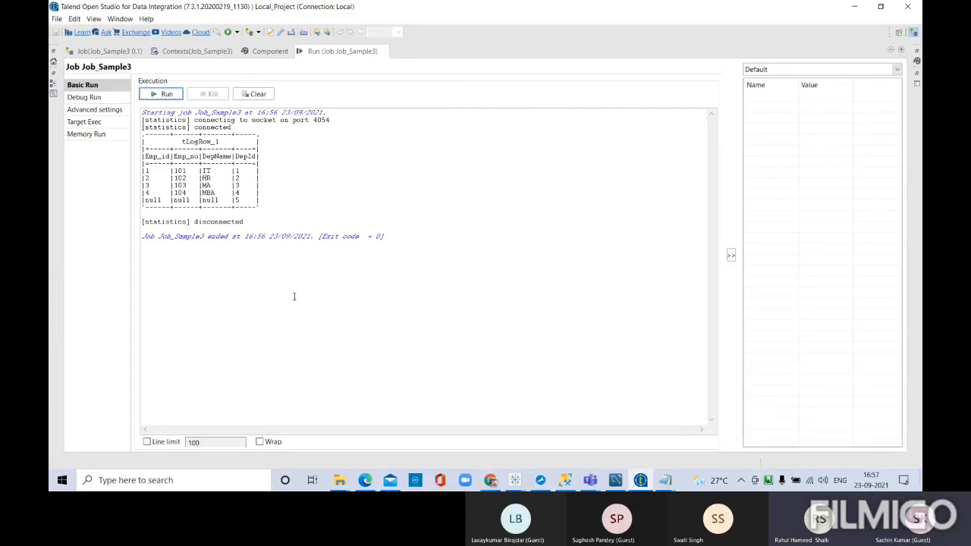
Switch to the Microsoft Teams meeting, mute the microphone, and return to the run output in Talend Open Studio.
{"action": "left_click", "coordinate": [588, 485]}
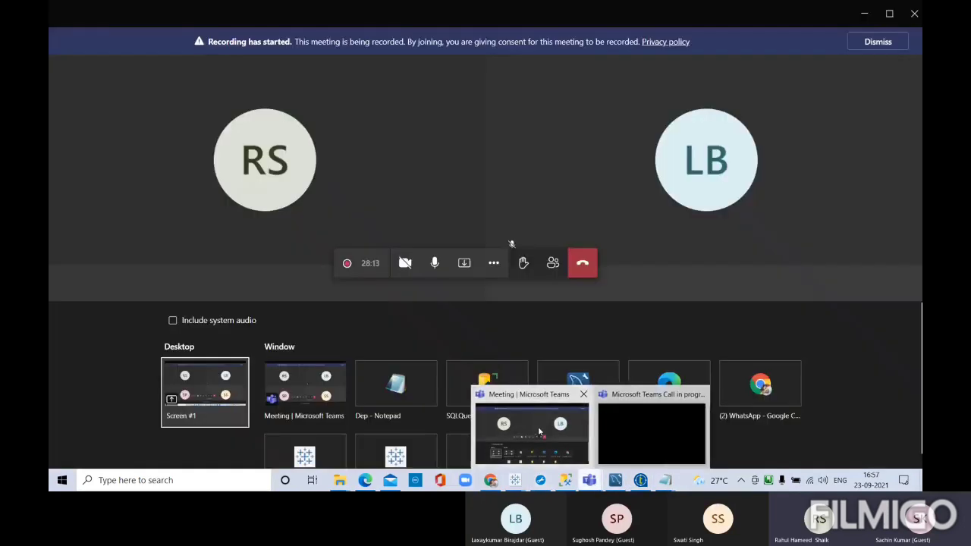
{"action": "left_click", "coordinate": [540, 430]}
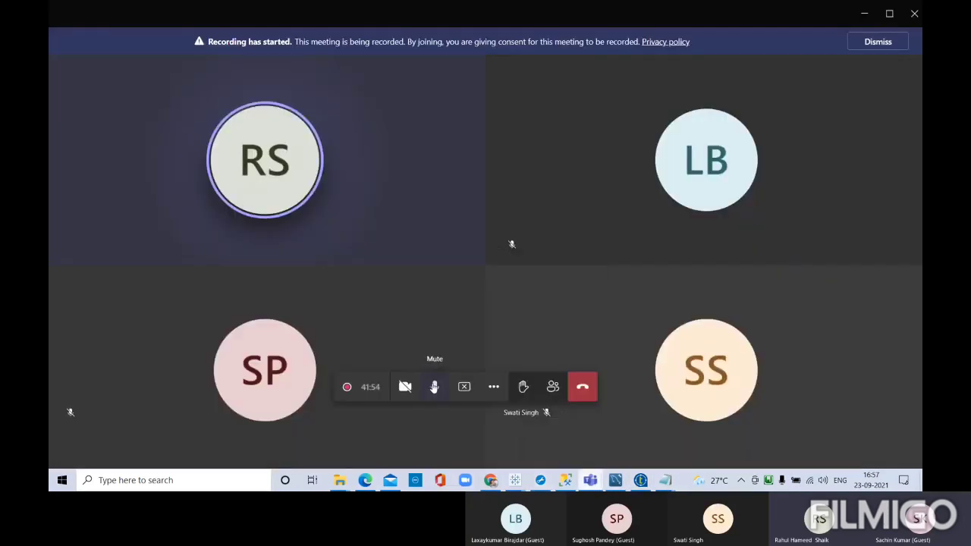
{"action": "left_click", "coordinate": [434, 387]}
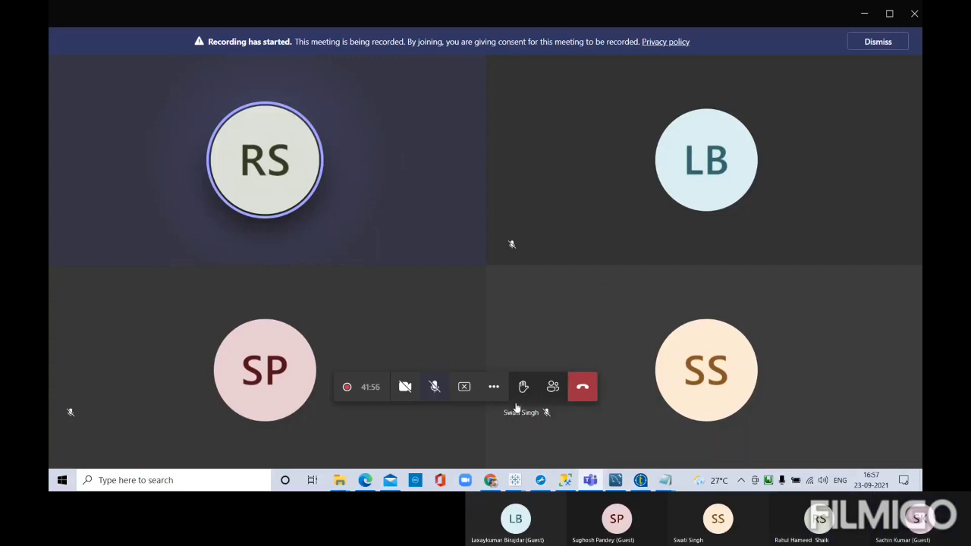
{"action": "left_click", "coordinate": [624, 481]}
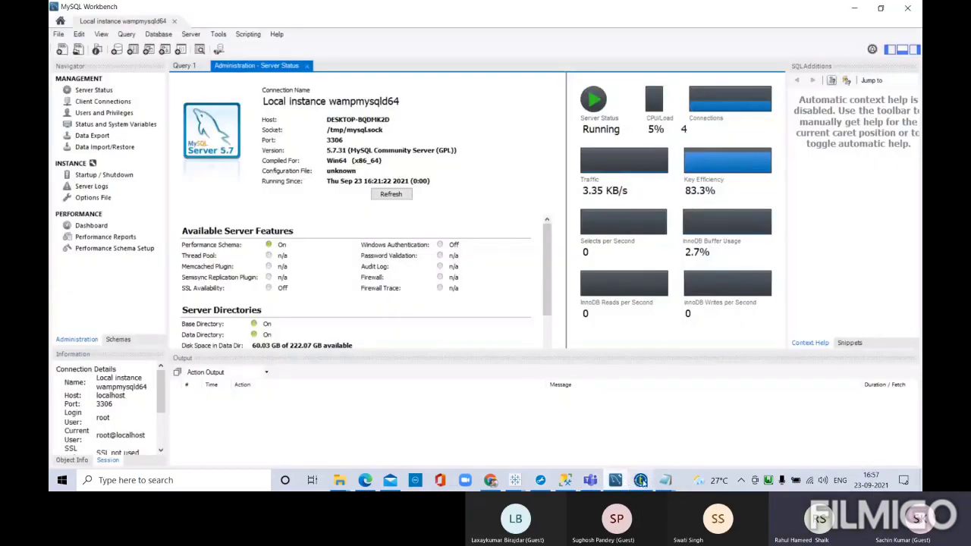
{"action": "left_click", "coordinate": [641, 480]}
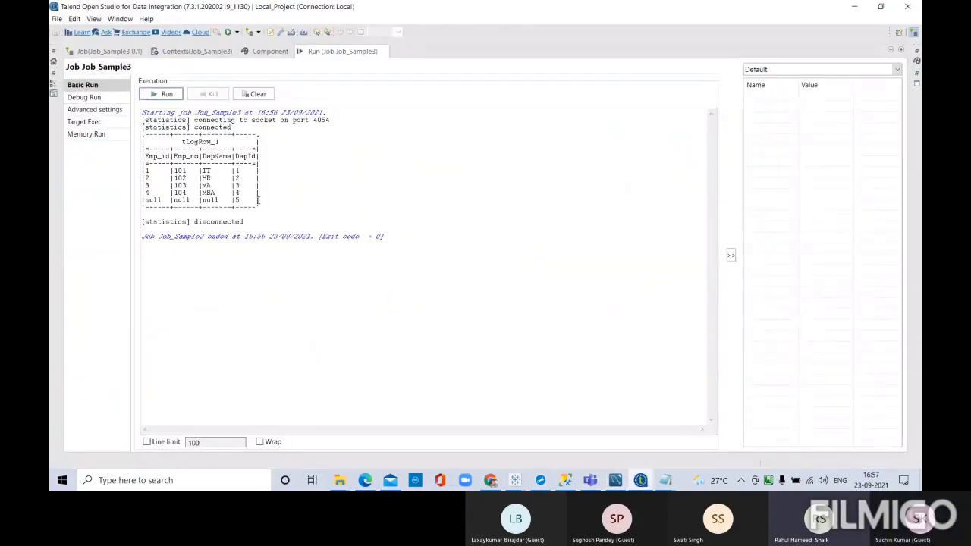
Copy the complete 16:56 run output into the untitled Notepad file, a few blank lines below the previous log.
{"action": "key", "text": "ctrl+a"}
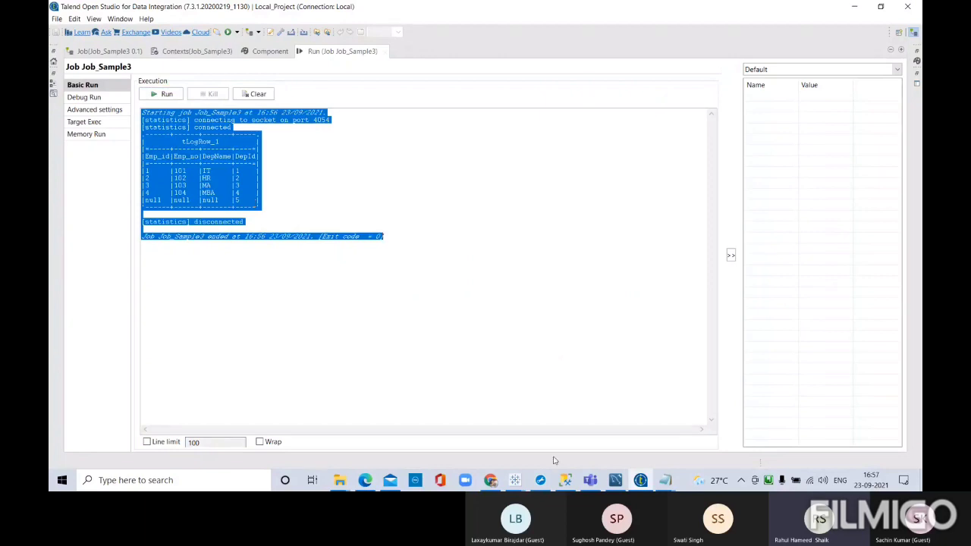
{"action": "left_click", "coordinate": [666, 480]}
{"action": "left_click", "coordinate": [698, 435]}
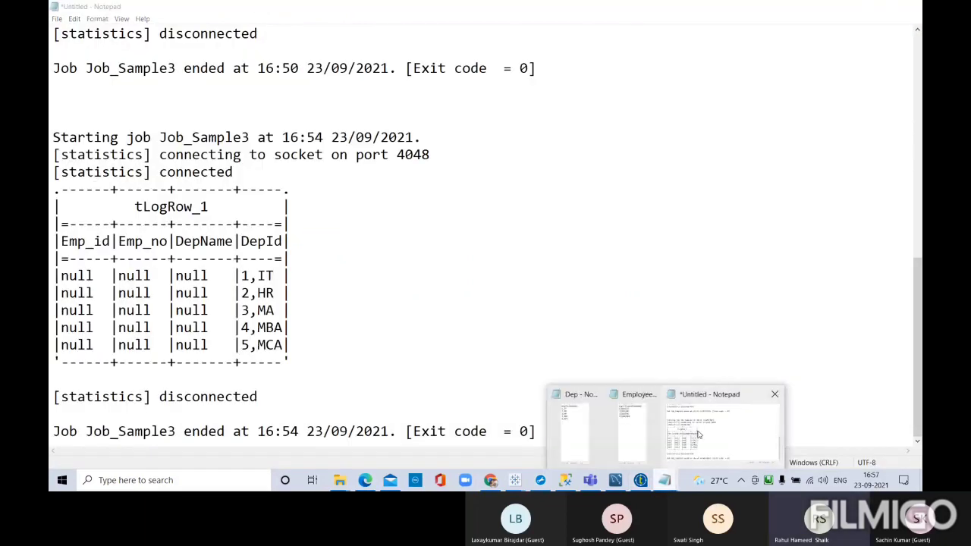
{"action": "key", "text": "Return"}
{"action": "key", "text": "Return"}
{"action": "key", "text": "Return"}
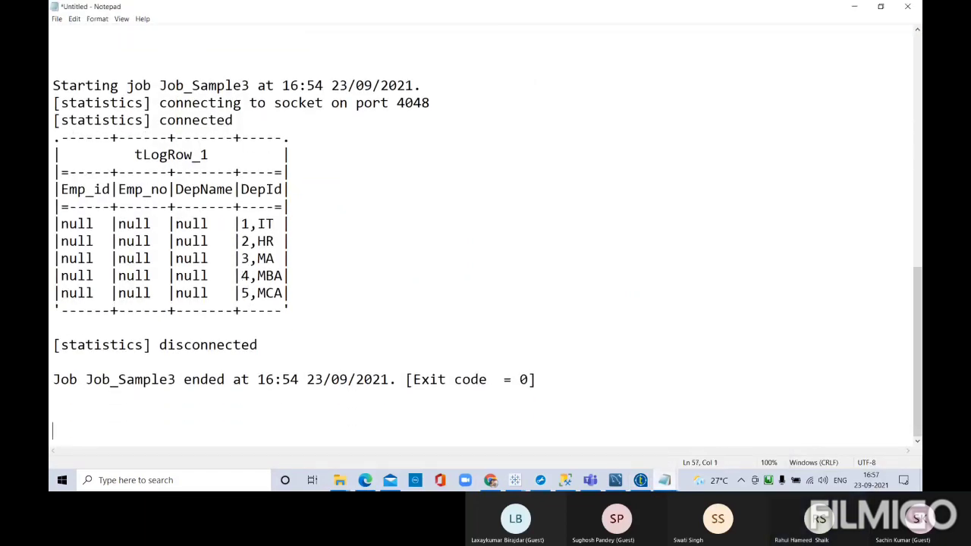
{"action": "type", "text": "Starting job Job_Sample3 at 16:56 23/09/2021. [statistics] connecting to socket on port 4054 [statistics] connected .------+------+-------+-----. |         tLogRow_1         | |=-----+------+-------+----=| |Emp_id|Emp_no|DepName|DepId| |=-----+------+-------+----=| |1     |101   |IT     |1    | |2     |102   |HR     |2    | |3     |103   |MA     |3    | |4     |104   |MBA    |4    | |null  |null  |null   |5    | '------+------+-------+-----'  [statistics] disconnected  Job Job_Sample3 ended at 16:56 23/09/2021. [Exit code  = 0]"}
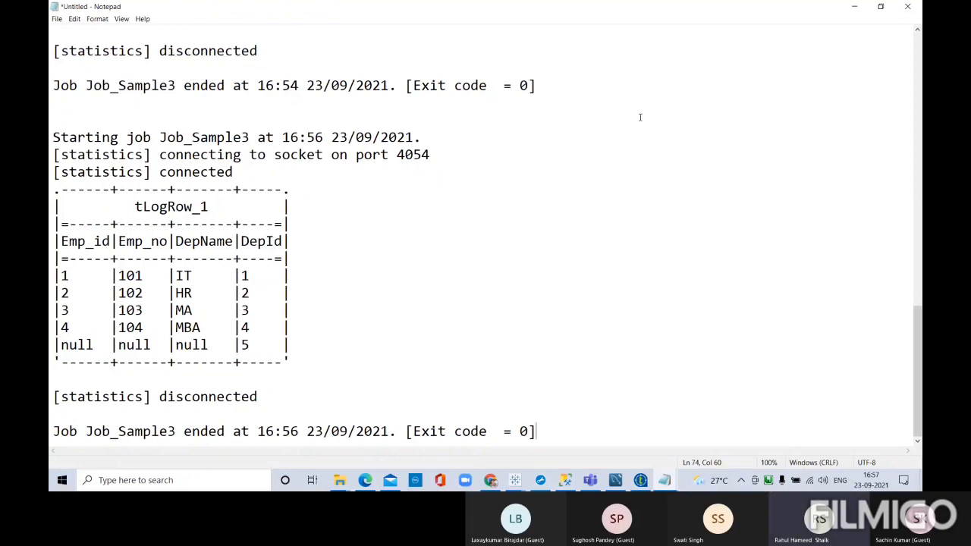
Return to Talend Open Studio and set the join model of row2 in tMap_1 to Inner Join.
{"action": "left_click", "coordinate": [640, 481]}
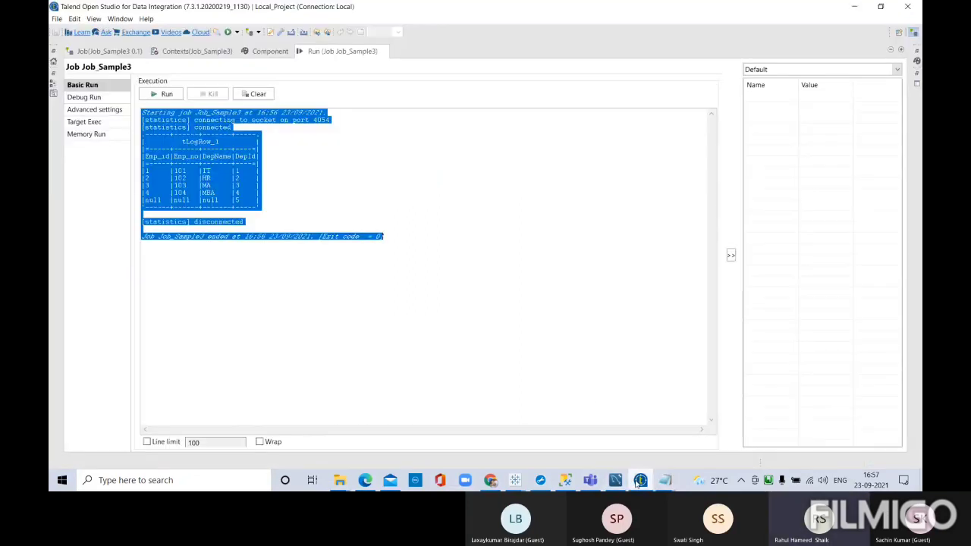
{"action": "double_click", "coordinate": [333, 51]}
{"action": "double_click", "coordinate": [513, 182]}
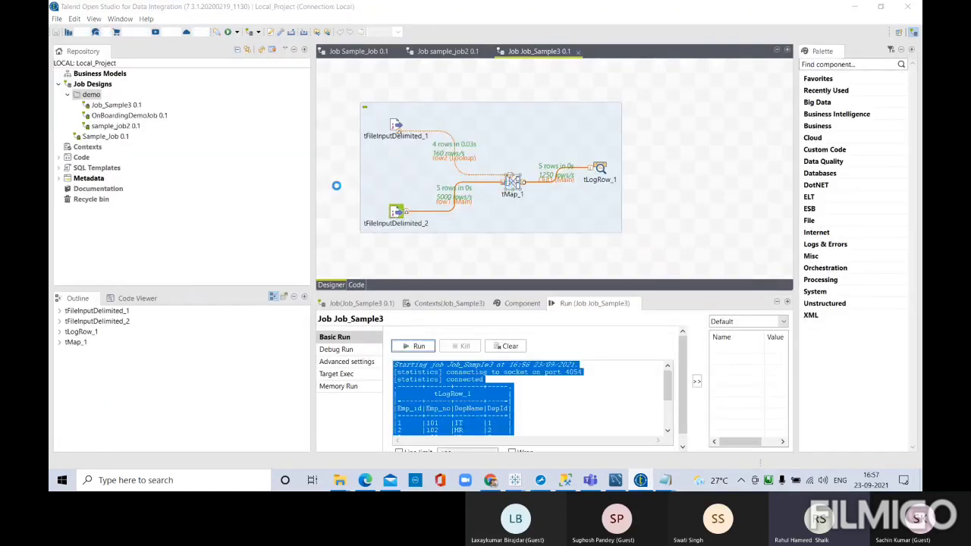
{"action": "left_click", "coordinate": [283, 150]}
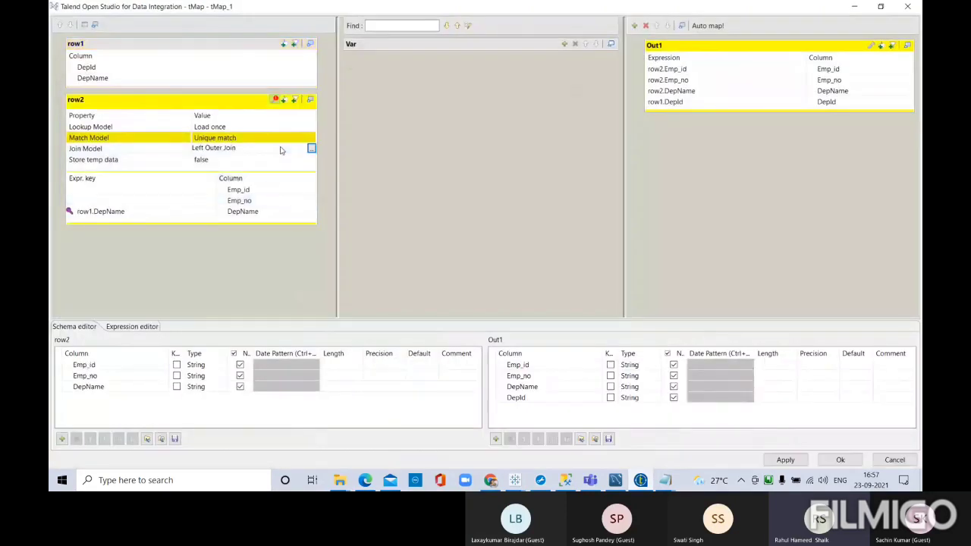
{"action": "left_click", "coordinate": [312, 150]}
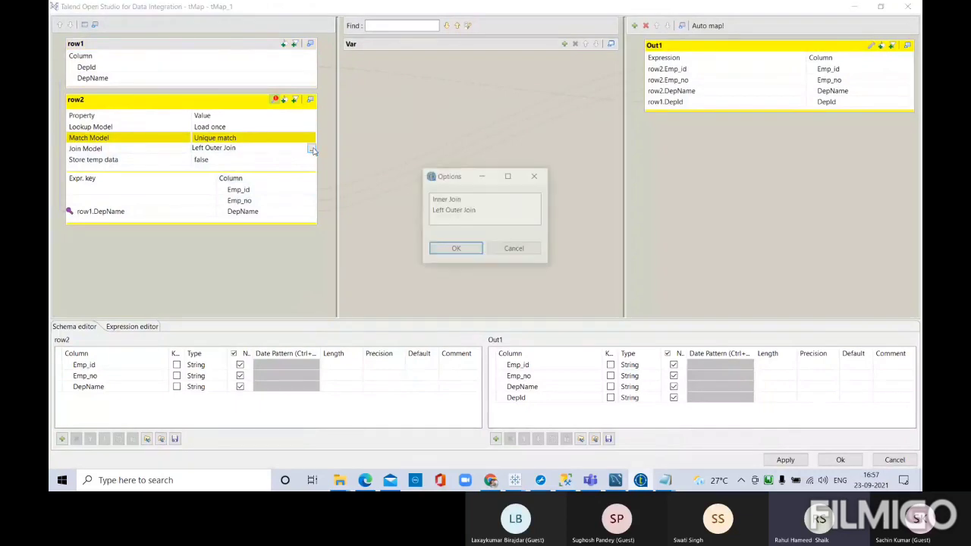
{"action": "left_click", "coordinate": [450, 198]}
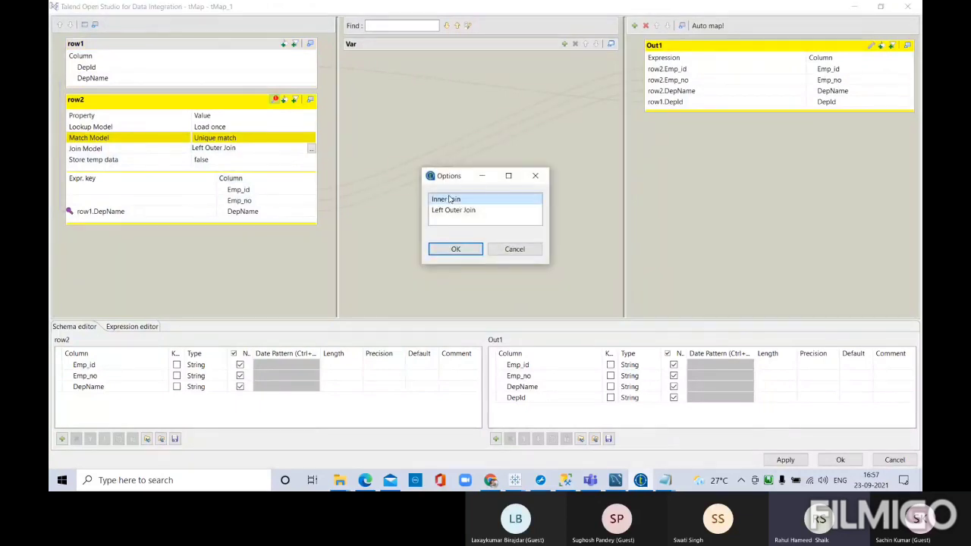
{"action": "left_click", "coordinate": [448, 249]}
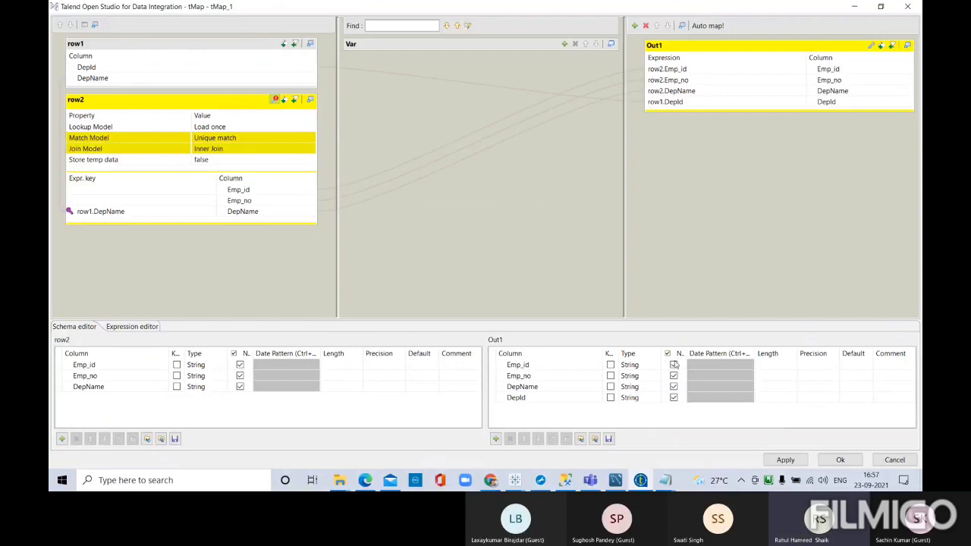
{"action": "left_click", "coordinate": [839, 461]}
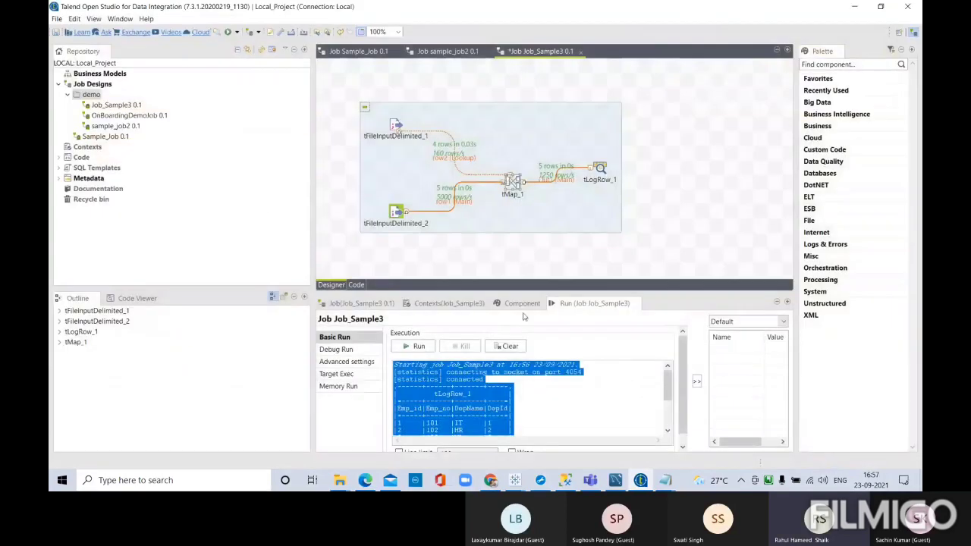
Run Job_Sample3 with the inner join and copy its complete output below the last log in the untitled Notepad file.
{"action": "left_click", "coordinate": [415, 346]}
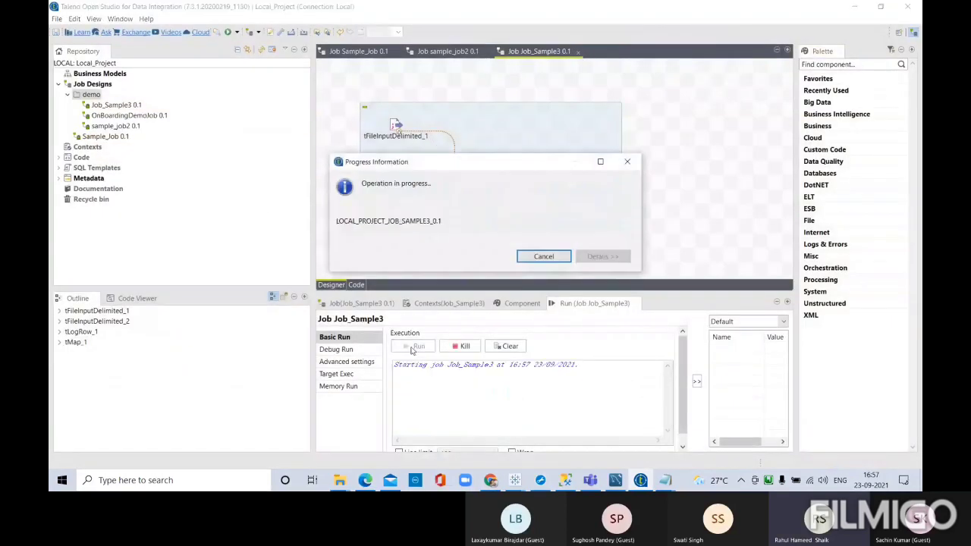
{"action": "double_click", "coordinate": [585, 304]}
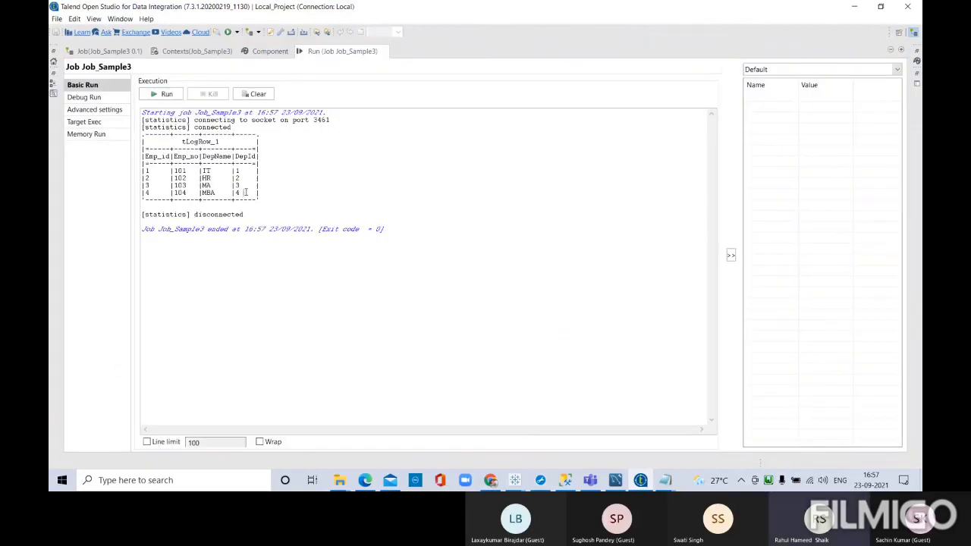
{"action": "key", "text": "ctrl+a"}
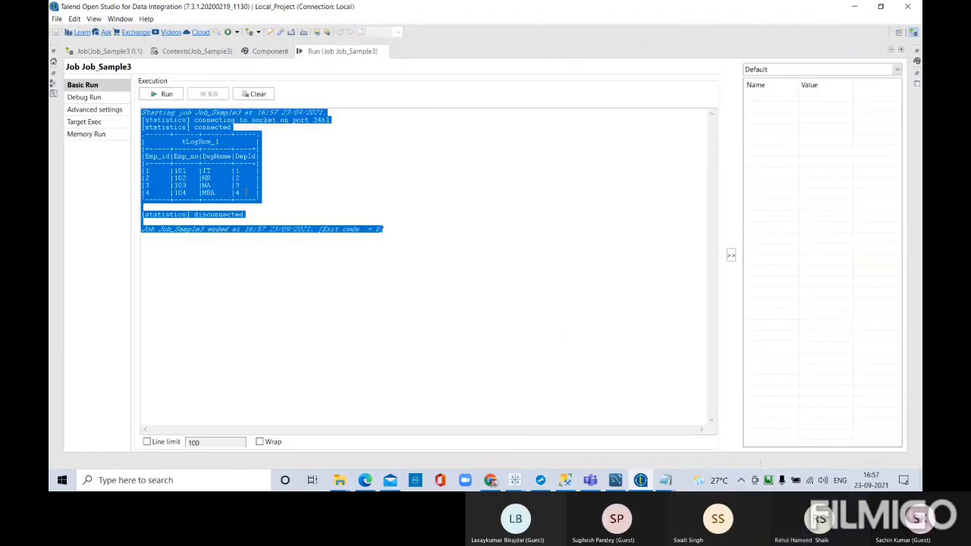
{"action": "left_click", "coordinate": [665, 481]}
{"action": "left_click", "coordinate": [681, 453]}
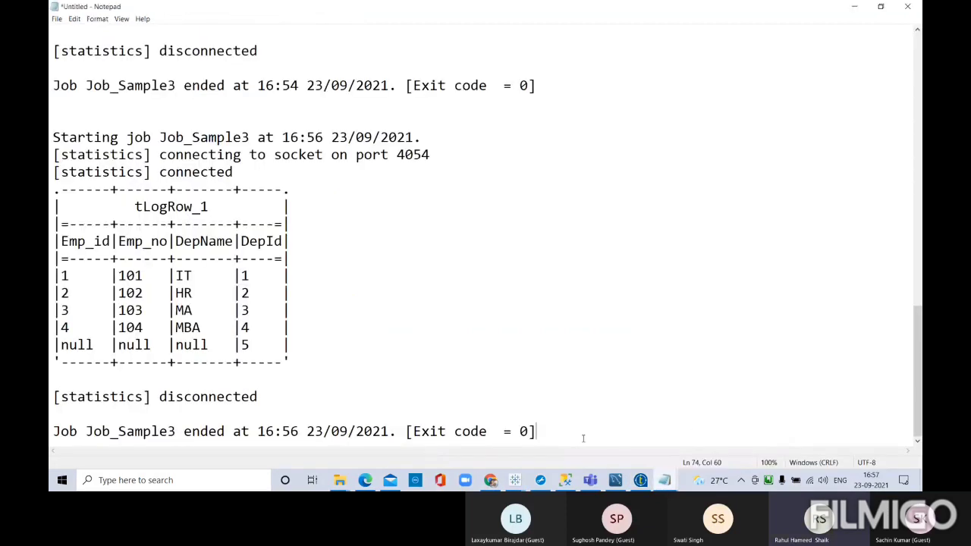
{"action": "key", "text": "Return"}
{"action": "key", "text": "Return"}
{"action": "type", "text": "Starting job Job_Sample3 at 16:57 23/09/2021. [statistics] connecting to socket on port 3461 [statistics] connected .------+------+-------+-----. |         tLogRow_1         | |=-----+------+-------+----=| |Emp_id|Emp_no|DepName|DepId| |=-----+------+-------+----=| |1     |101   |IT     |1    | |2     |102   |HR     |2    | |3     |103   |MA     |3    | |4     |104   |MBA    |4    | '------+------+-------+-----'  [statistics] disconnected  Job Job_Sample3 ended at 16:57 23/09/2021. [Exit code  = 0]"}
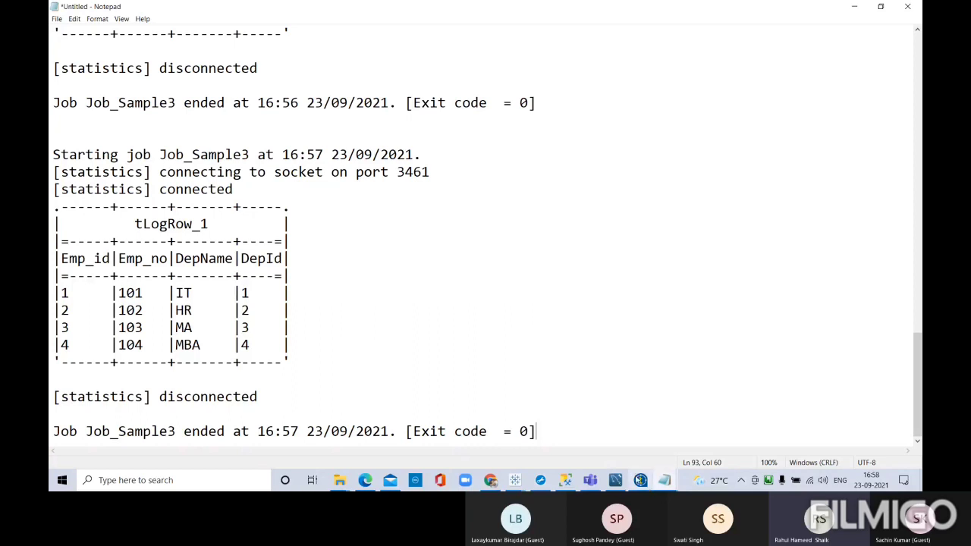
Restore the normal layout in Talend Open Studio and compare the 16:56 and 16:57 run logs in the untitled Notepad file.
{"action": "left_click", "coordinate": [644, 425]}
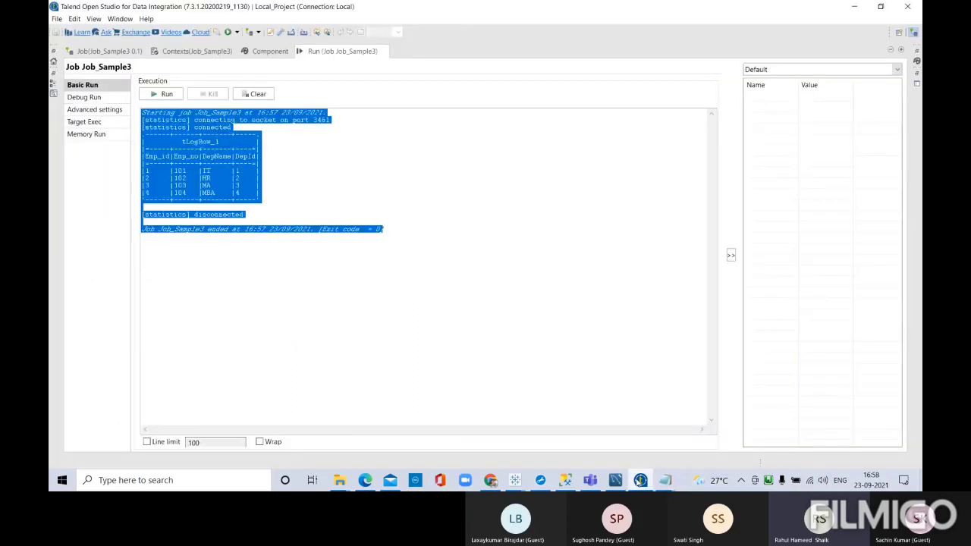
{"action": "double_click", "coordinate": [332, 53]}
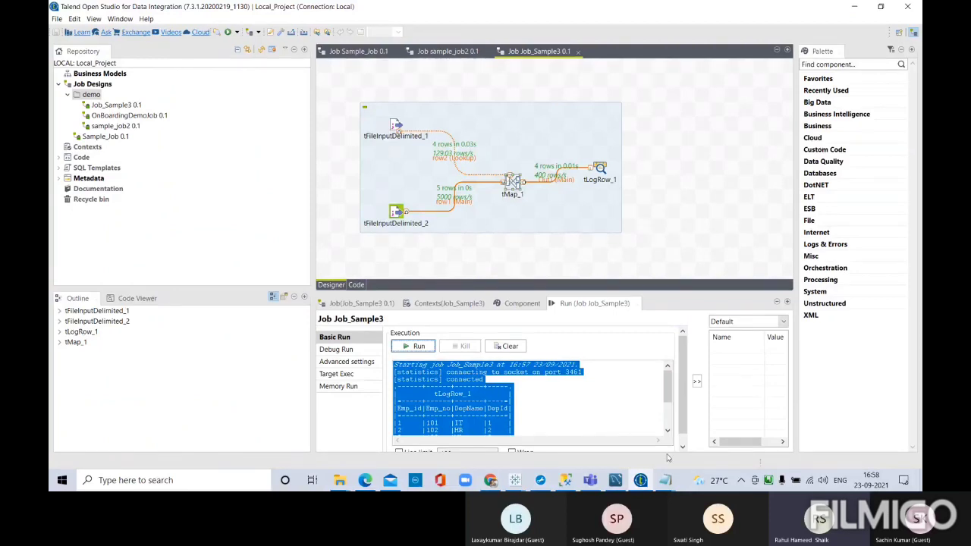
{"action": "left_click", "coordinate": [665, 480]}
{"action": "left_click", "coordinate": [707, 437]}
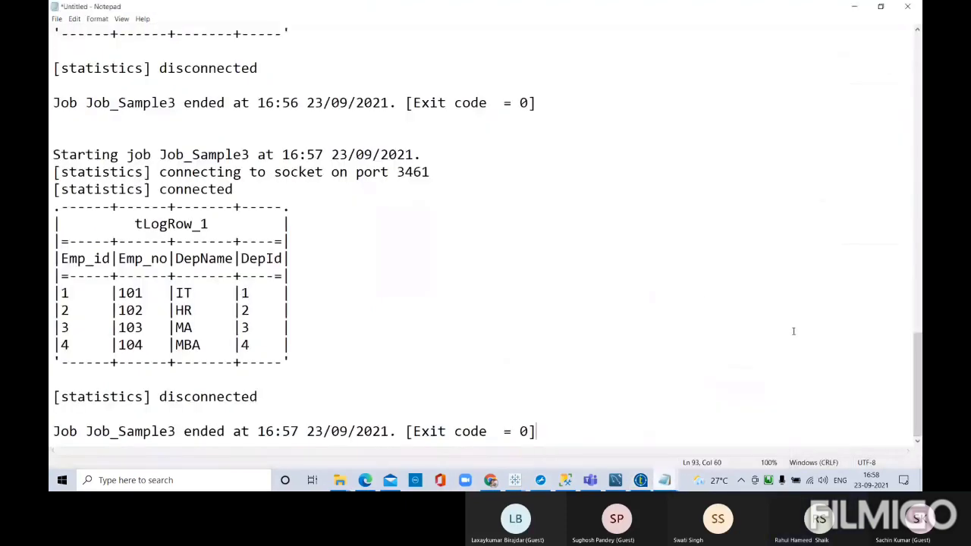
{"action": "left_click_drag", "start_coordinate": [919, 383], "coordinate": [918, 296]}
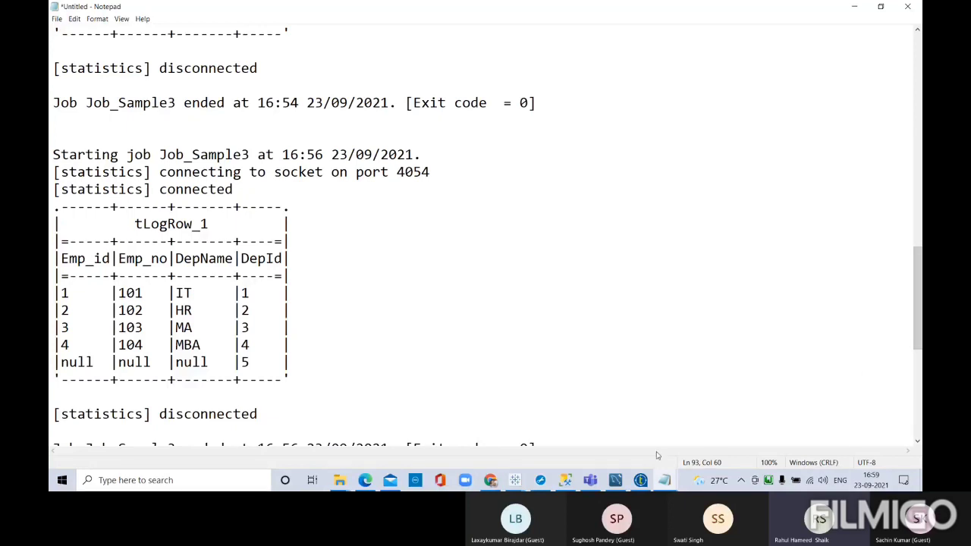
Return to Talend Open Studio and delete the row1 main connection between tFileInputDelimited_2 and tMap_1.
{"action": "left_click", "coordinate": [640, 481]}
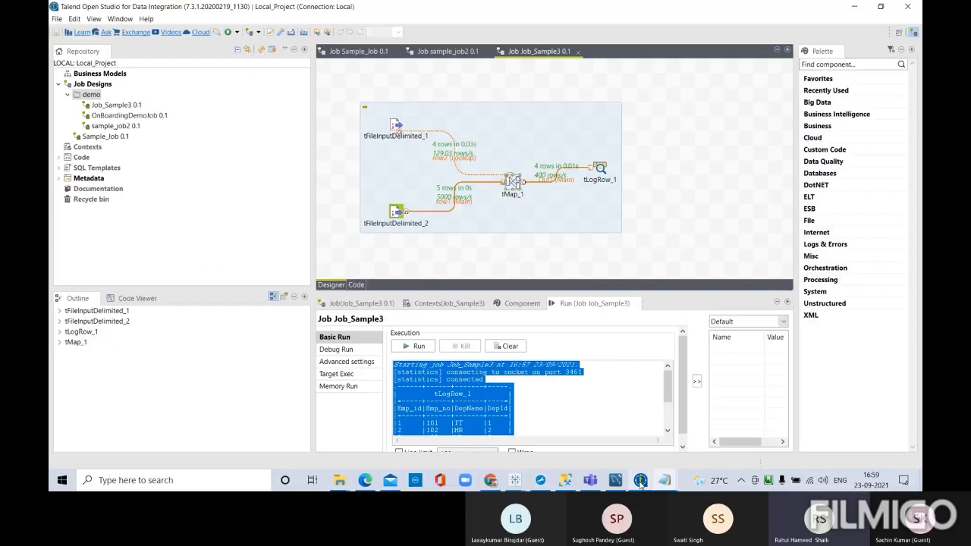
{"action": "right_click", "coordinate": [410, 214]}
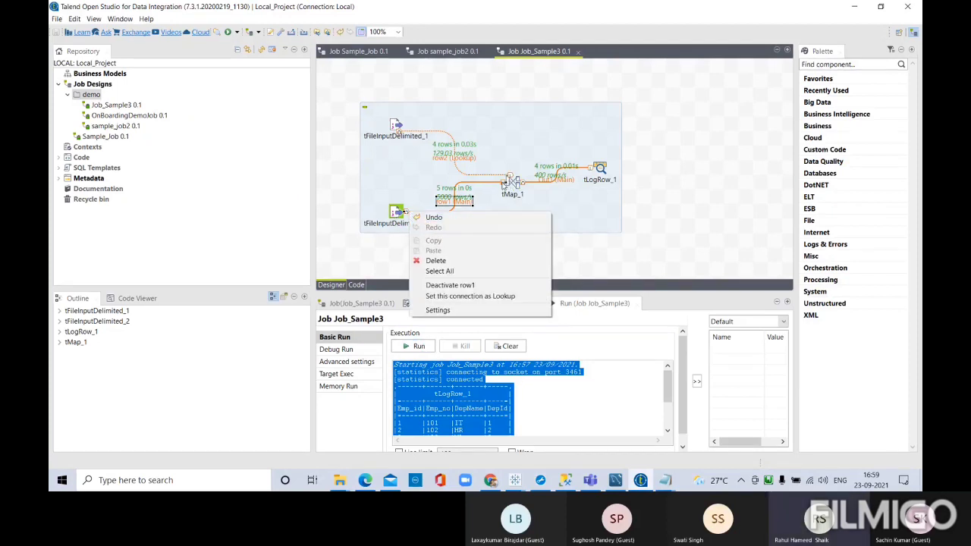
{"action": "left_click", "coordinate": [567, 216]}
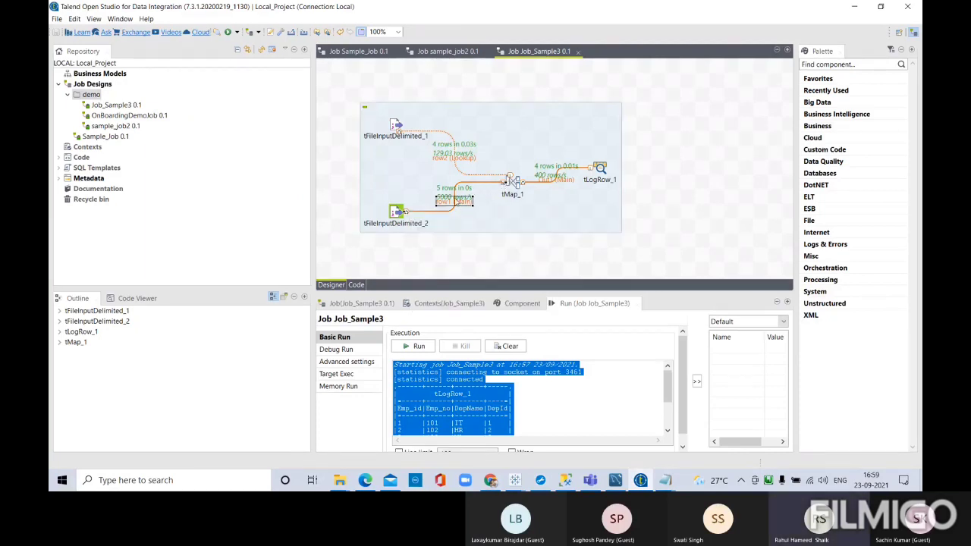
{"action": "right_click", "coordinate": [468, 200]}
{"action": "left_click", "coordinate": [489, 248]}
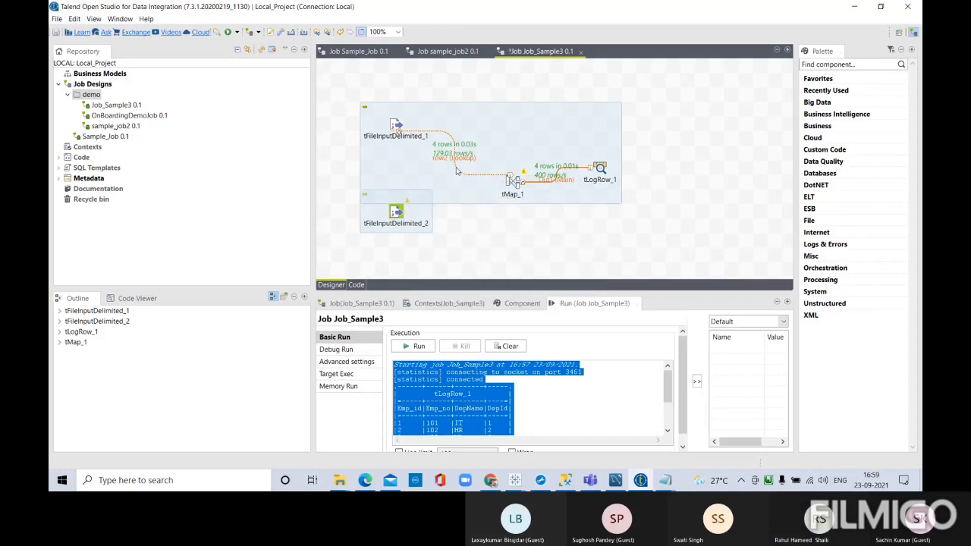
Try to delete the row2 lookup connection between tFileInputDelimited_1 and tMap_1, and undo the deletion.
{"action": "left_click", "coordinate": [457, 171]}
{"action": "right_click", "coordinate": [457, 168]}
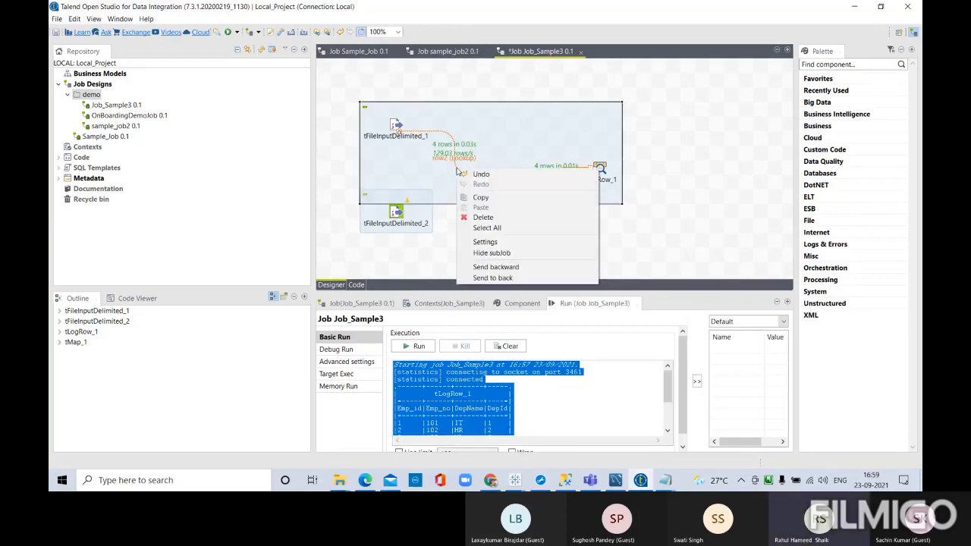
{"action": "left_click", "coordinate": [480, 217]}
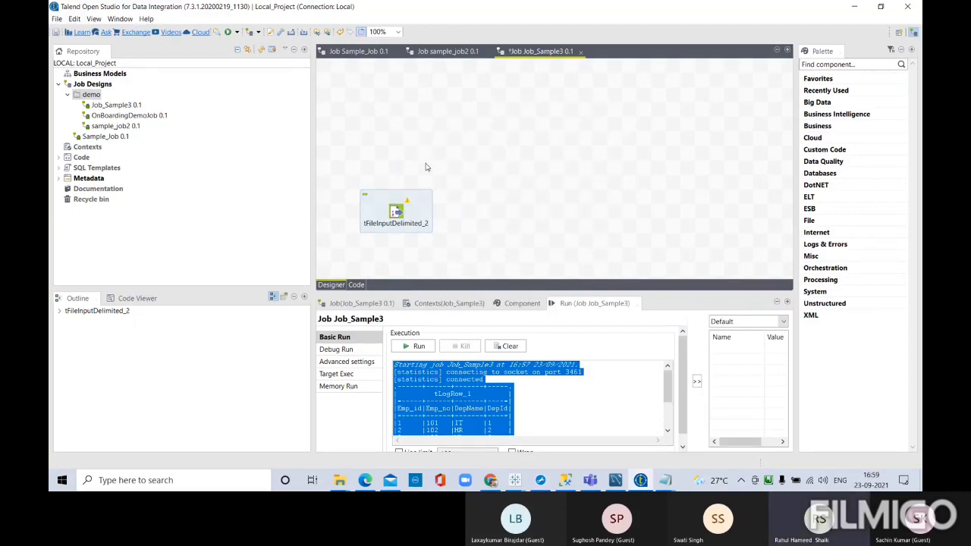
{"action": "key", "text": "ctrl+z"}
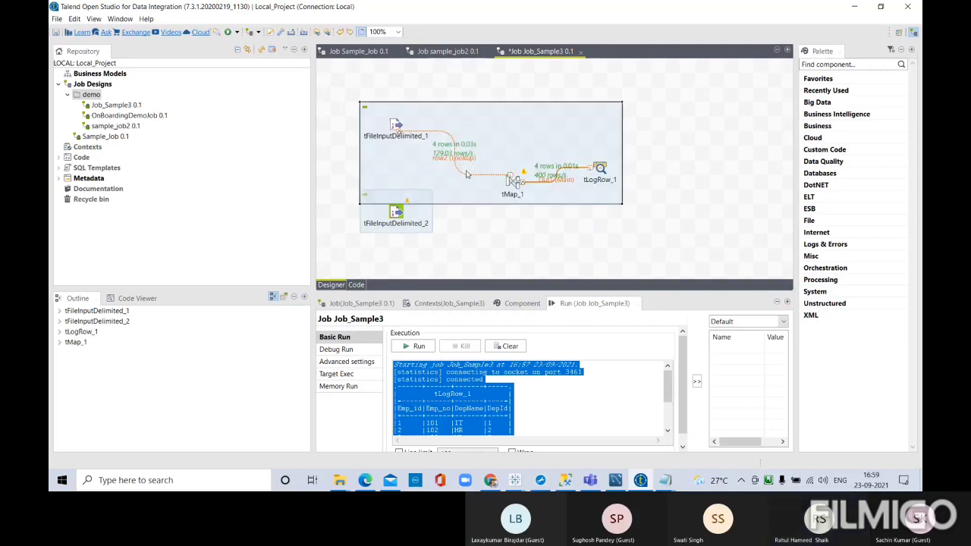
Move tFileInputDelimited_2 further down the canvas, clear of the subjob containing tMap_1.
{"action": "left_click", "coordinate": [449, 235]}
{"action": "left_click", "coordinate": [398, 129]}
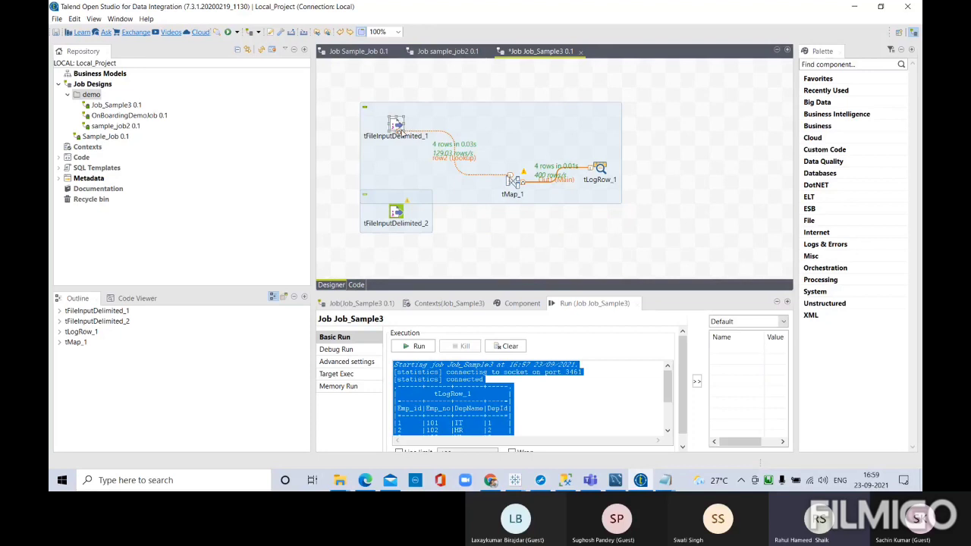
{"action": "left_click_drag", "start_coordinate": [398, 129], "coordinate": [407, 240]}
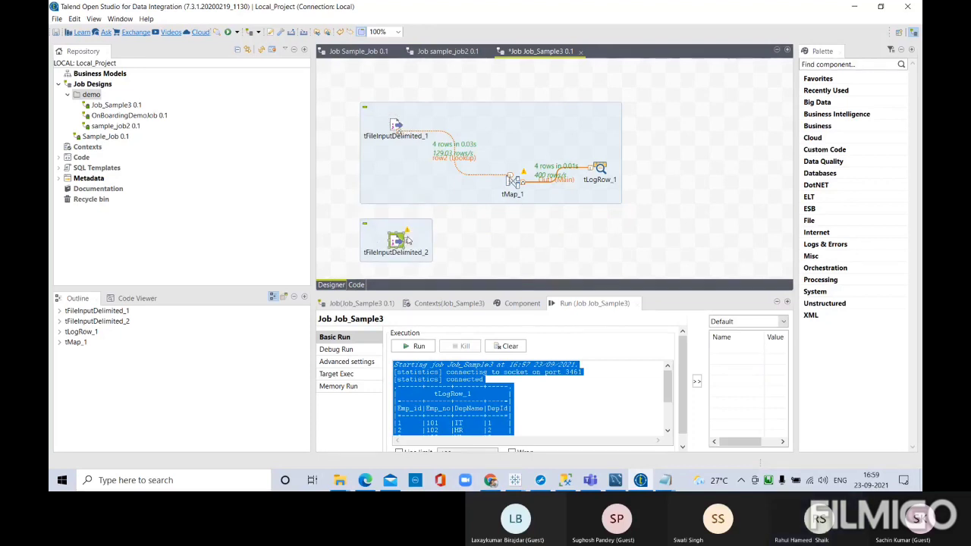
Delete the row2 lookup connection between tFileInputDelimited_1 and tMap_1.
{"action": "left_click", "coordinate": [511, 176]}
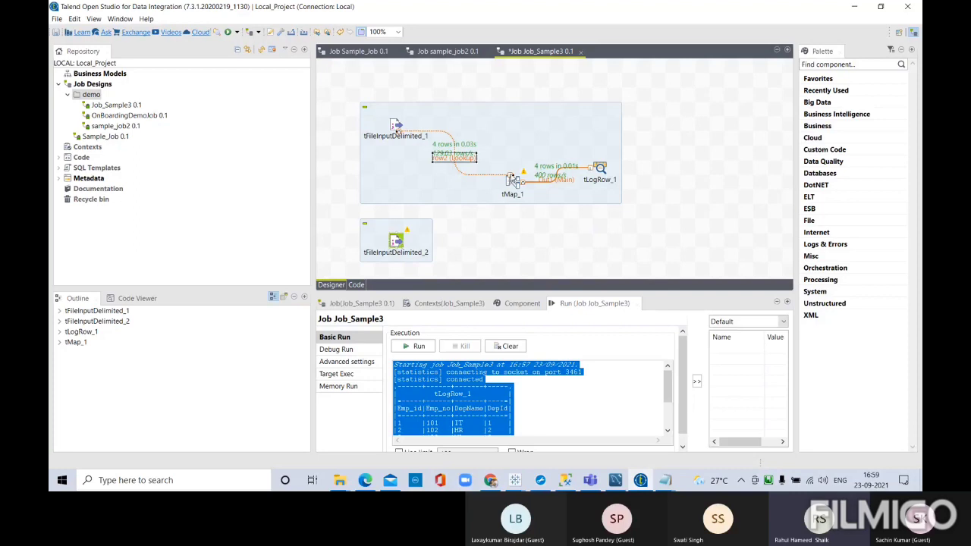
{"action": "right_click", "coordinate": [444, 157]}
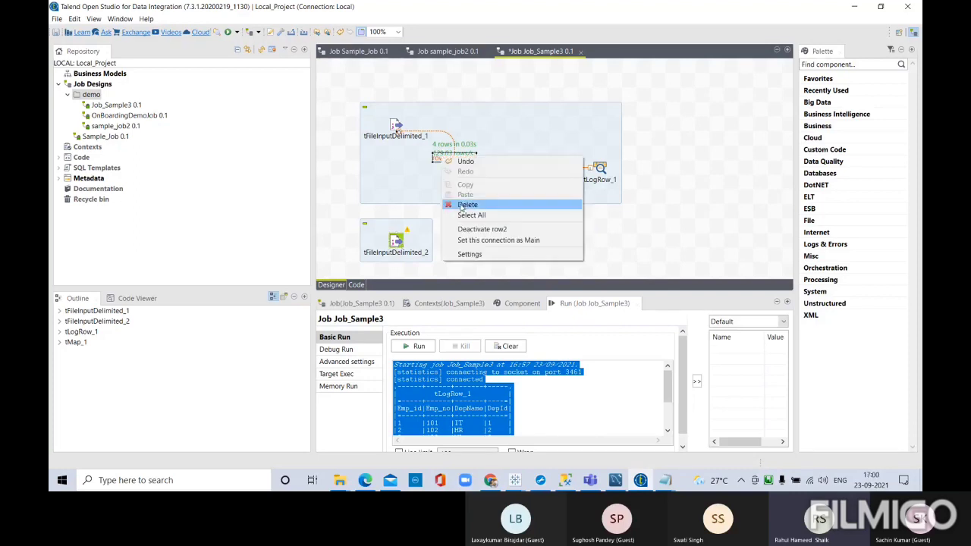
{"action": "left_click", "coordinate": [461, 206]}
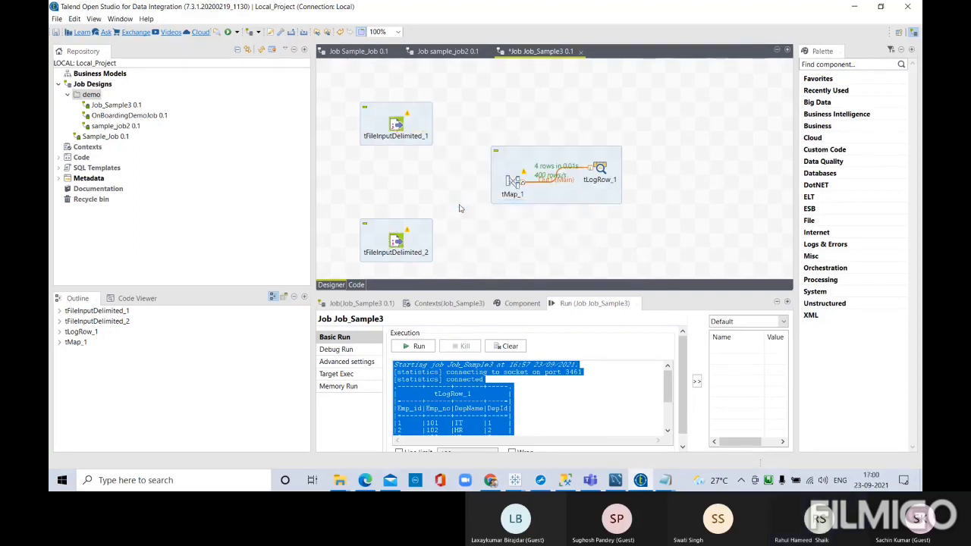
Connect tFileInputDelimited_1 to tMap_1 with a Main row so that it becomes the main input.
{"action": "right_click", "coordinate": [396, 125]}
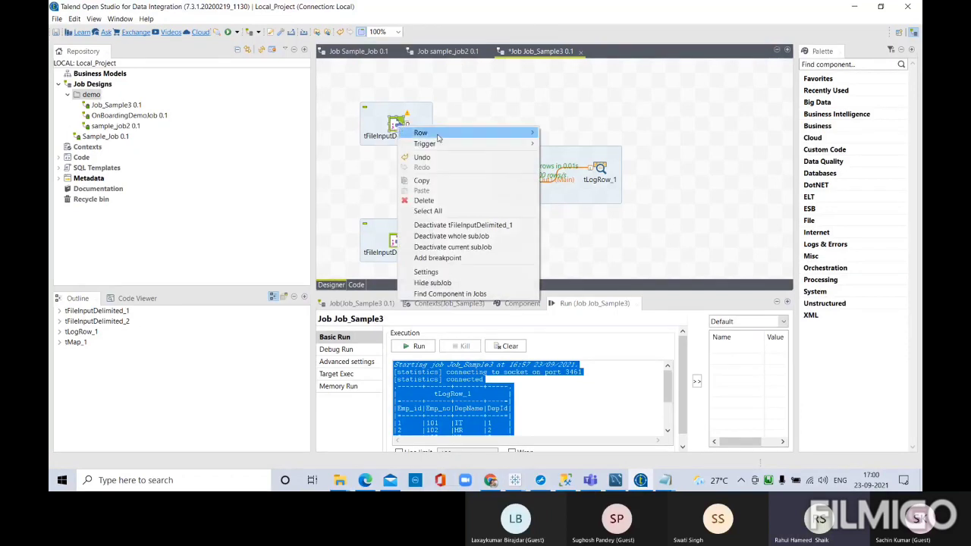
{"action": "mouse_move", "coordinate": [507, 135]}
{"action": "left_click", "coordinate": [554, 134]}
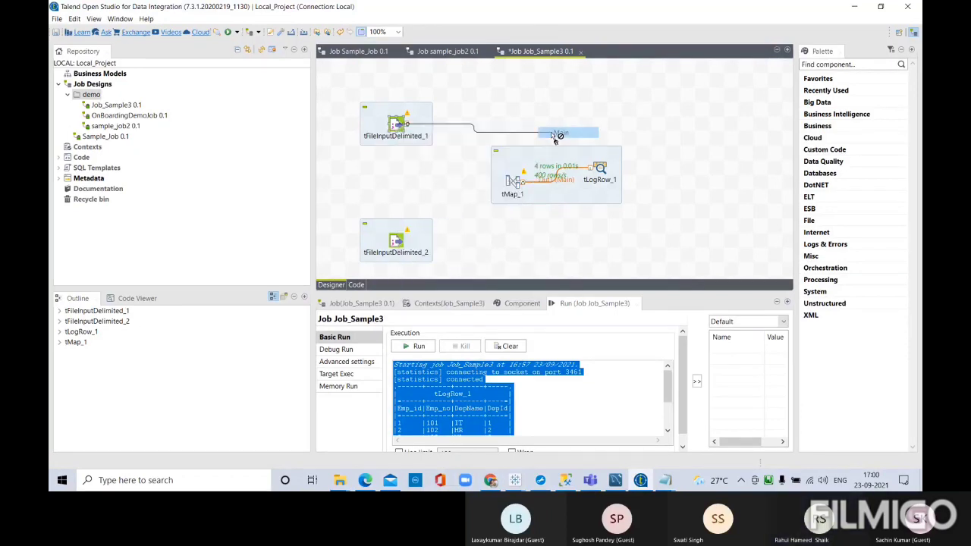
{"action": "left_click", "coordinate": [512, 182]}
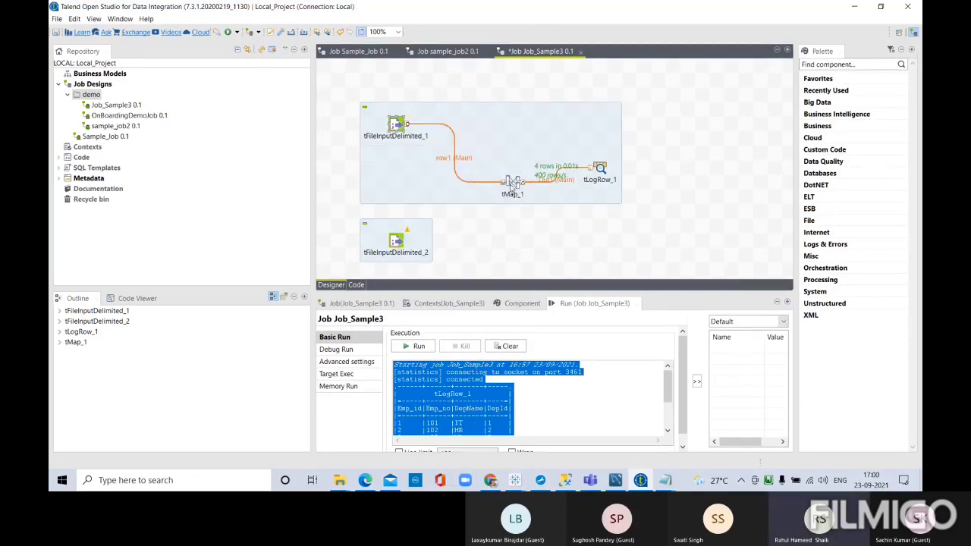
{"action": "right_click", "coordinate": [399, 241]}
{"action": "mouse_move", "coordinate": [512, 244]}
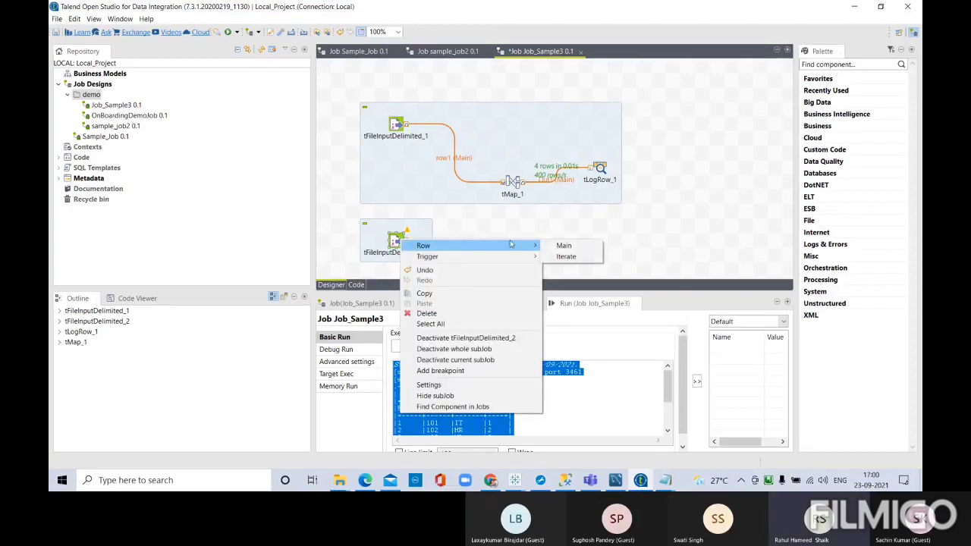
{"action": "left_click", "coordinate": [553, 248]}
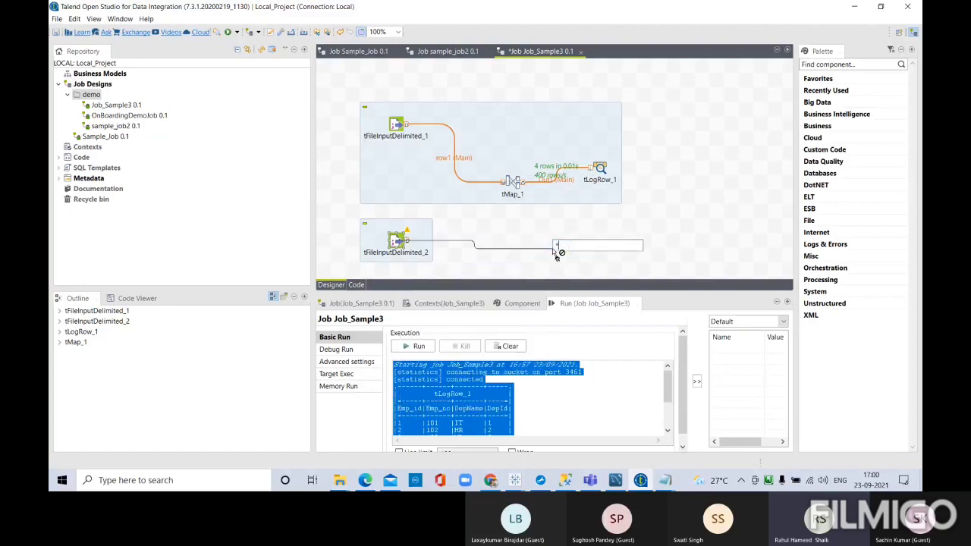
{"action": "left_click", "coordinate": [569, 243]}
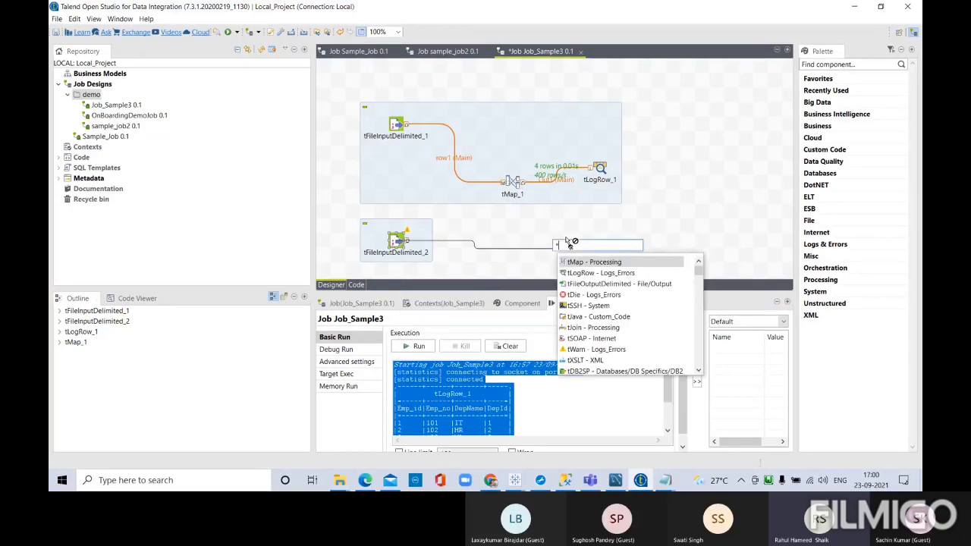
{"action": "key", "text": "Escape"}
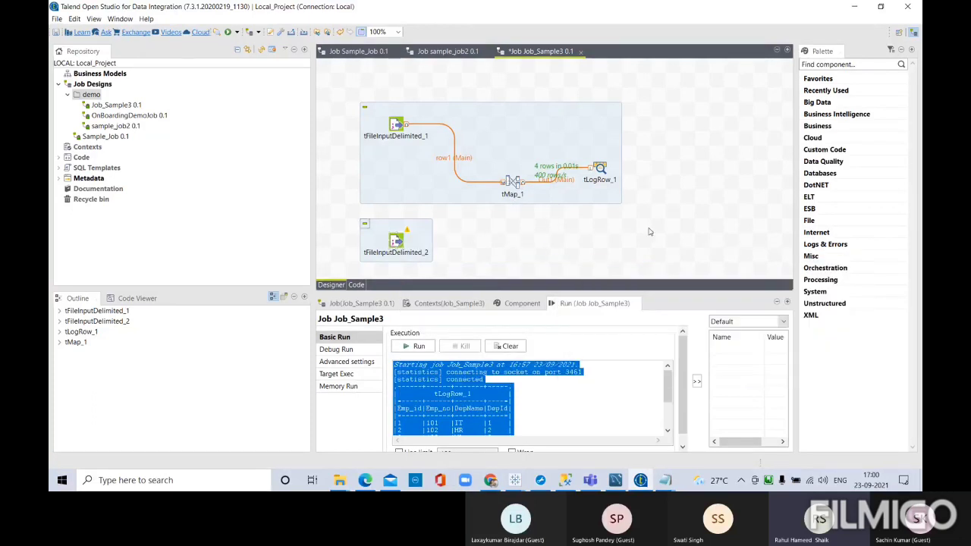
Connect tFileInputDelimited_2 to tMap_1 with a Main row as the second, lookup input.
{"action": "right_click", "coordinate": [396, 242]}
{"action": "mouse_move", "coordinate": [417, 249]}
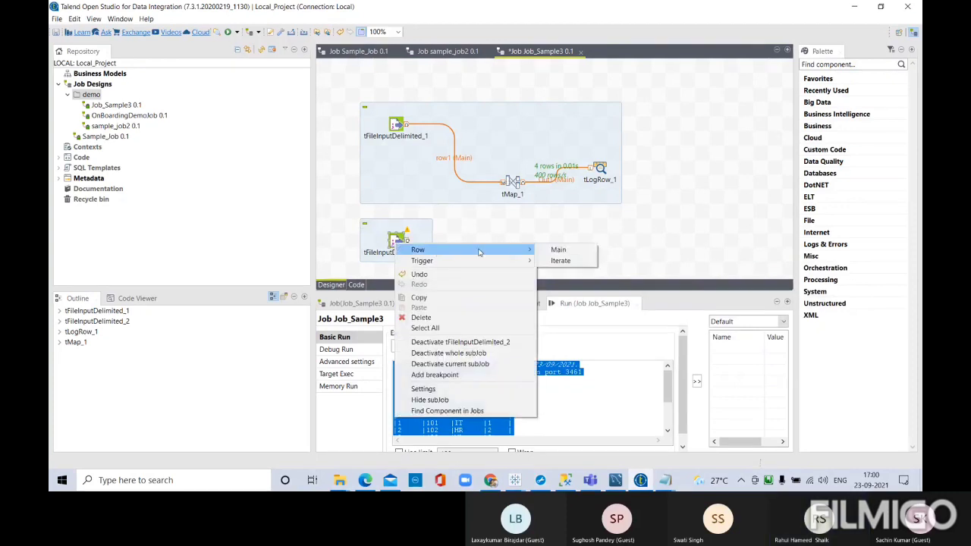
{"action": "left_click", "coordinate": [555, 250]}
{"action": "left_click", "coordinate": [509, 184]}
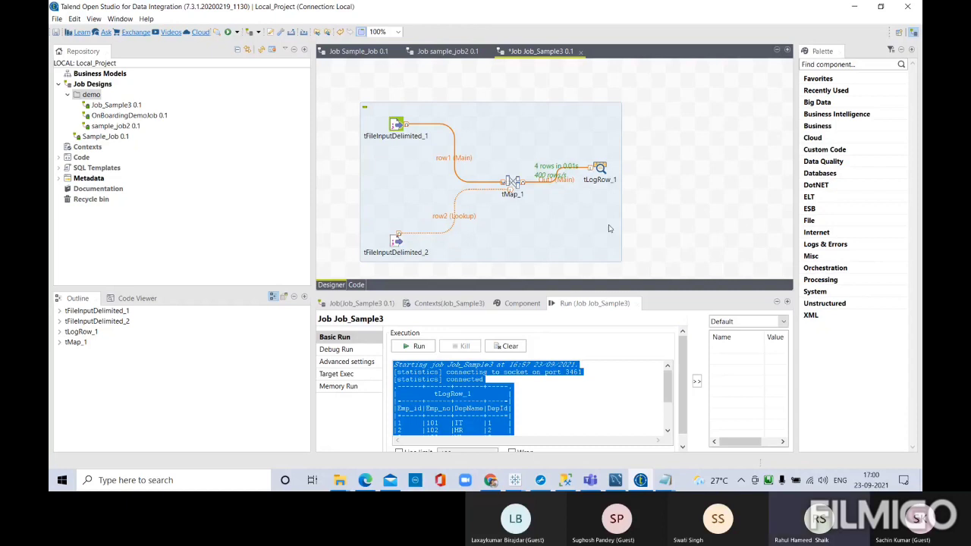
In tMap_1, map row1's DepName to row2's DepName key, keep the Left Outer Join model, and accept the mapping.
{"action": "double_click", "coordinate": [513, 182]}
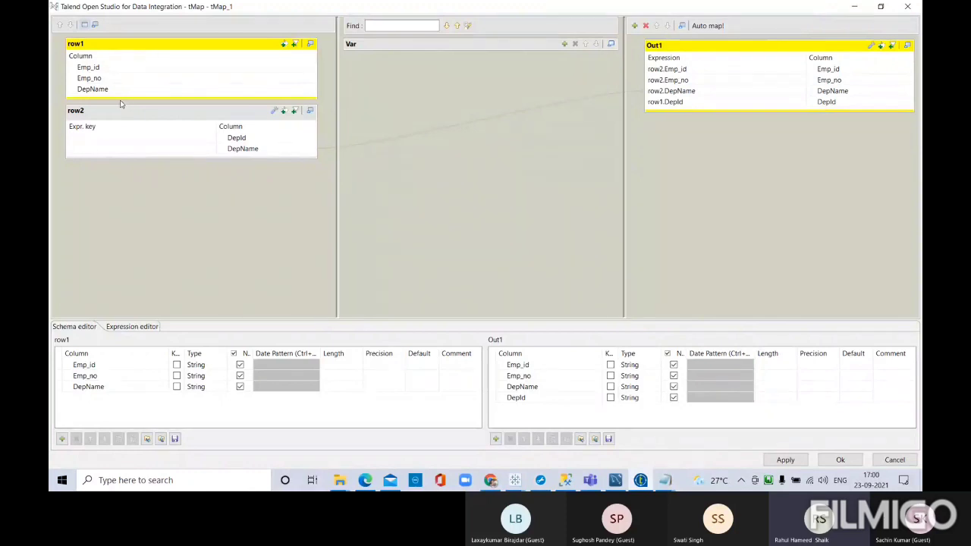
{"action": "left_click_drag", "start_coordinate": [104, 94], "coordinate": [102, 151]}
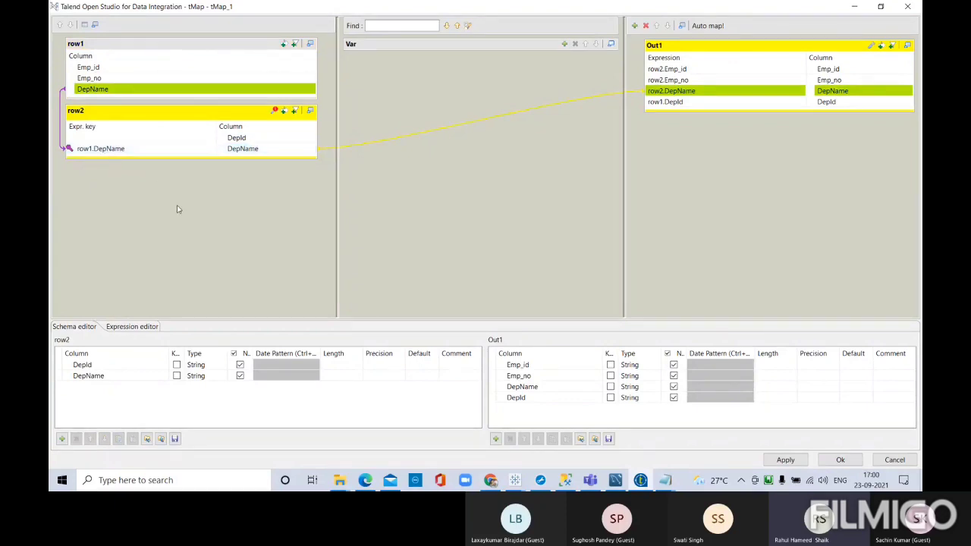
{"action": "left_click", "coordinate": [275, 112]}
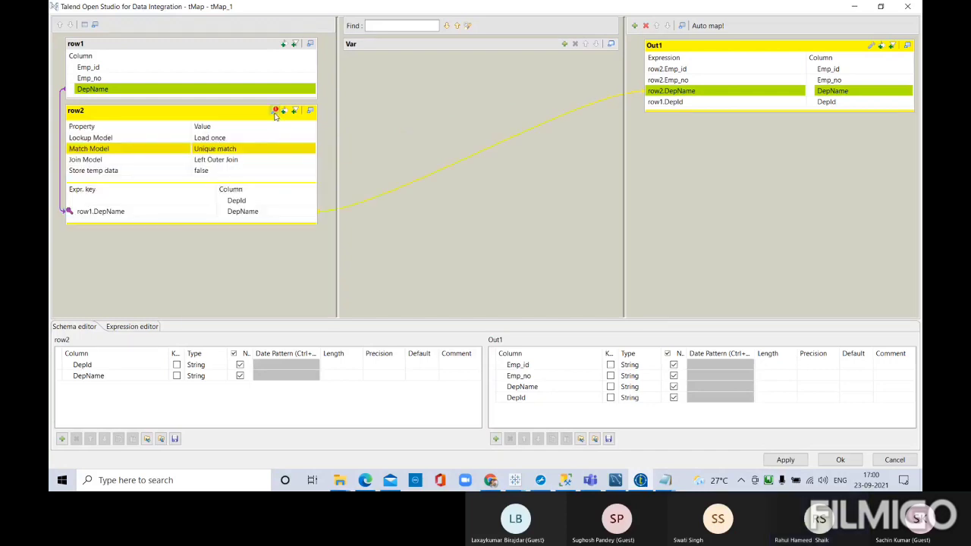
{"action": "left_click", "coordinate": [302, 161]}
{"action": "left_click", "coordinate": [311, 160]}
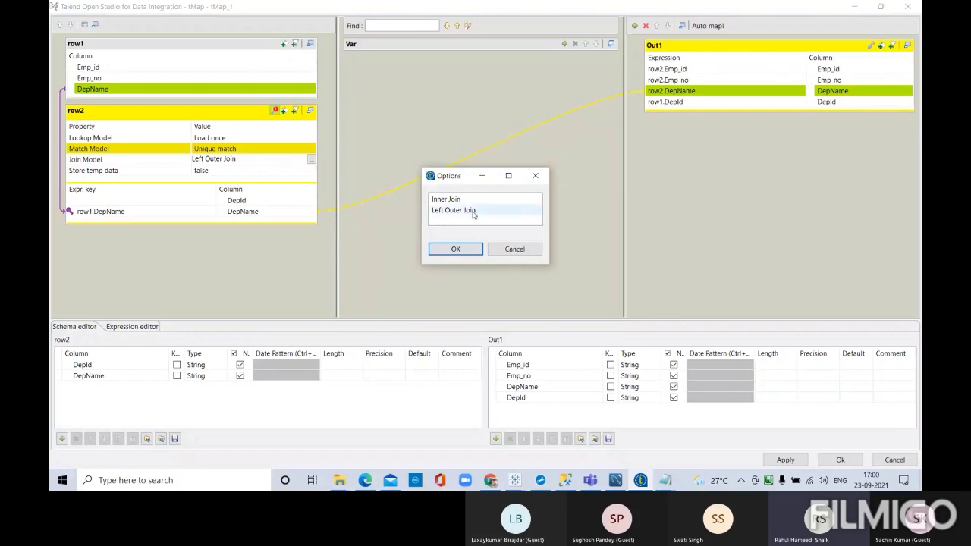
{"action": "left_click", "coordinate": [455, 249]}
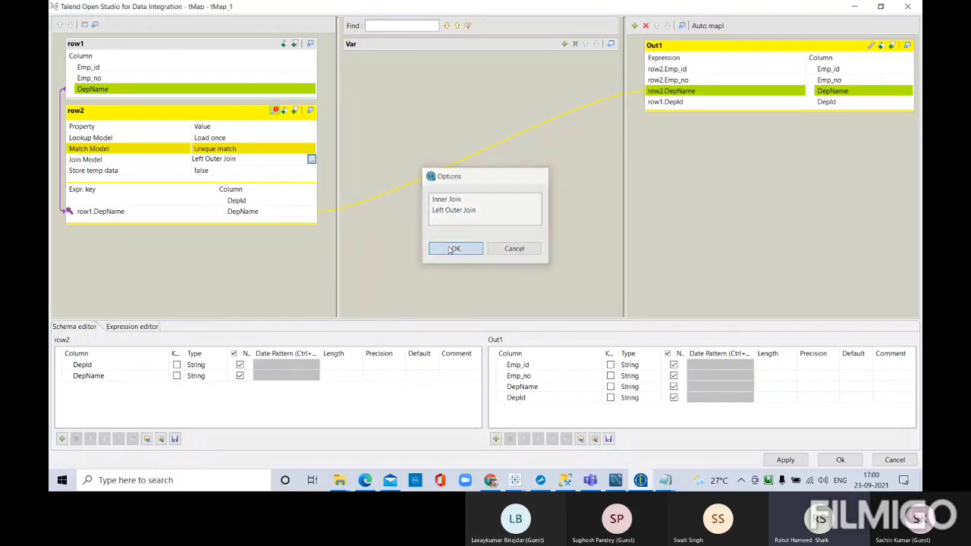
{"action": "left_click", "coordinate": [840, 460]}
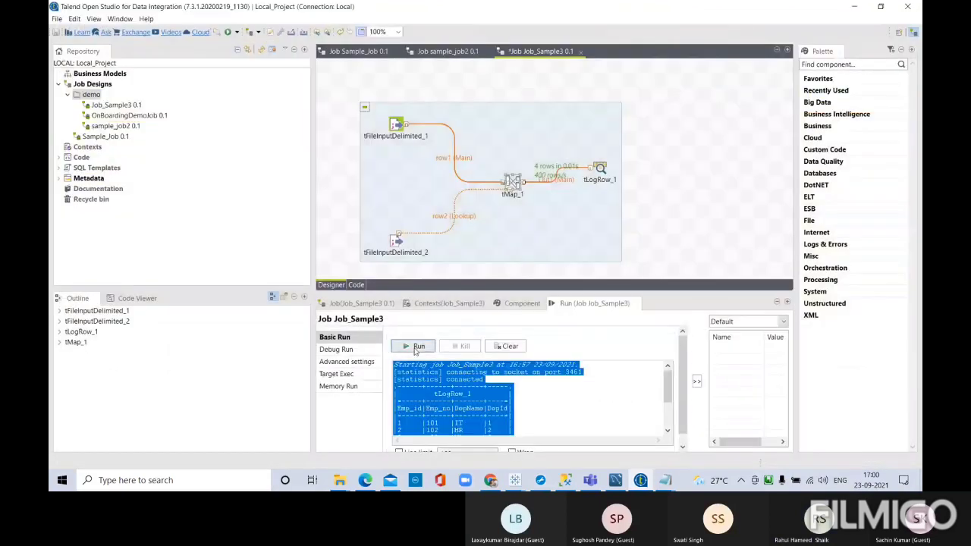
Try to run Job_Sample3 with the swapped inputs and dismiss the error dialog.
{"action": "left_click", "coordinate": [415, 346]}
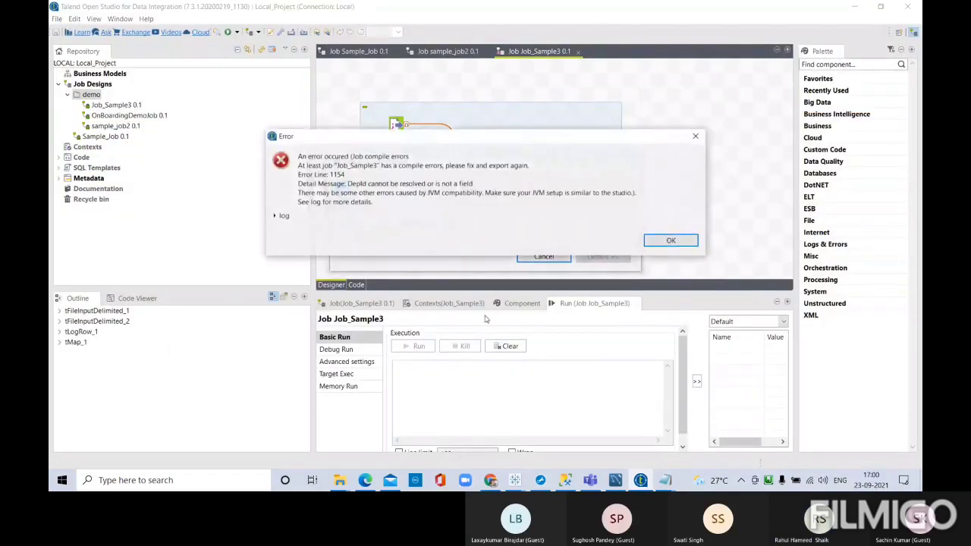
{"action": "left_click", "coordinate": [670, 241]}
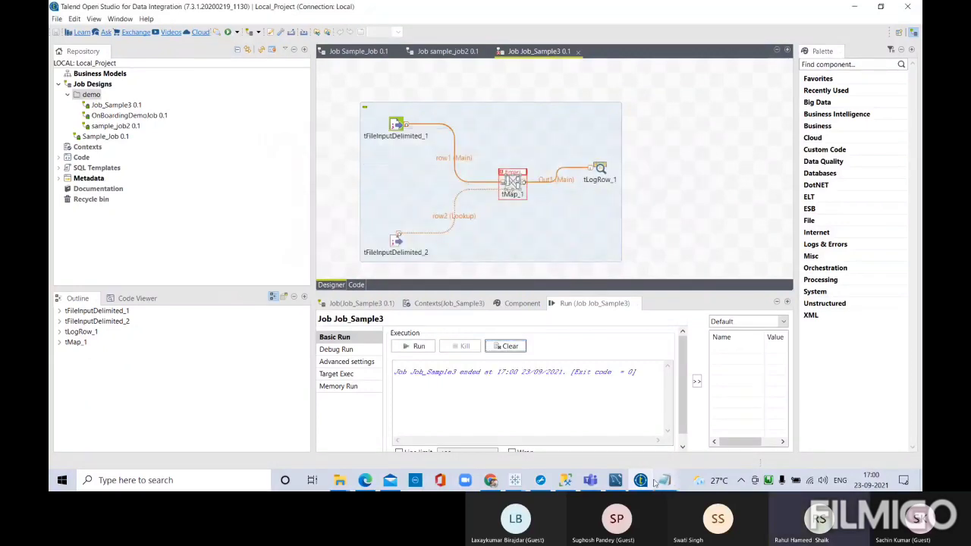
{"action": "mouse_move", "coordinate": [654, 483]}
In tMap_1's Out1 table, change the Emp_id expression to row1.Emp_id and the Emp_no expression to row1.Emp_no.
{"action": "double_click", "coordinate": [516, 189]}
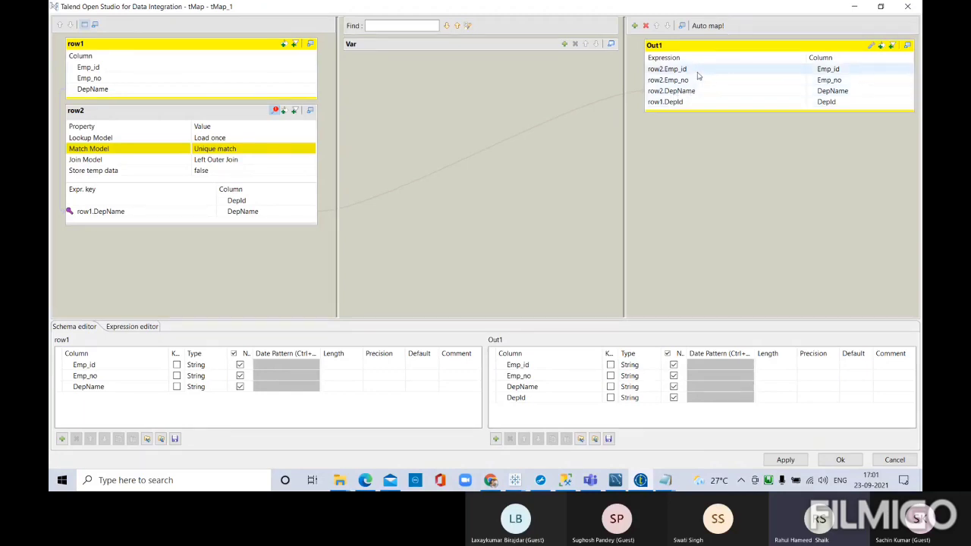
{"action": "left_click", "coordinate": [679, 47]}
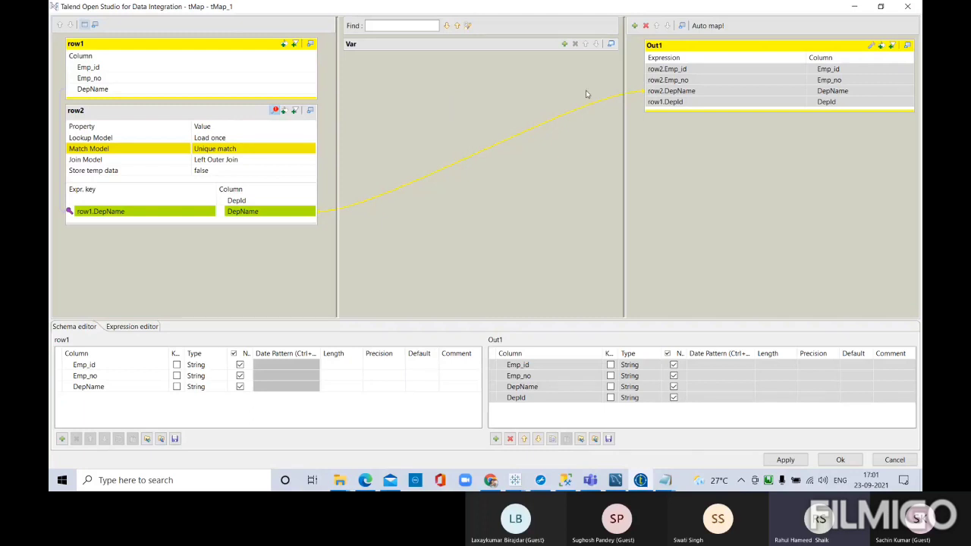
{"action": "left_click", "coordinate": [654, 90]}
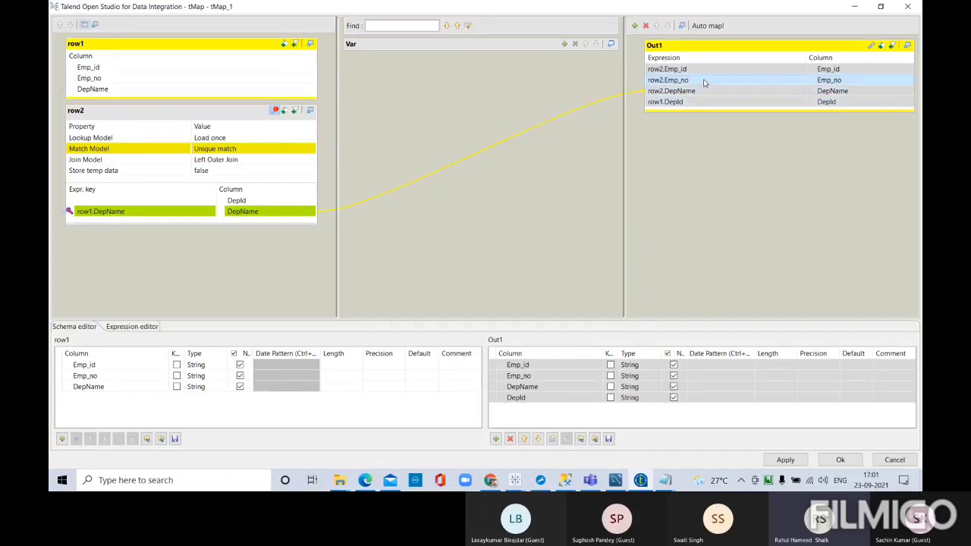
{"action": "left_click", "coordinate": [663, 68]}
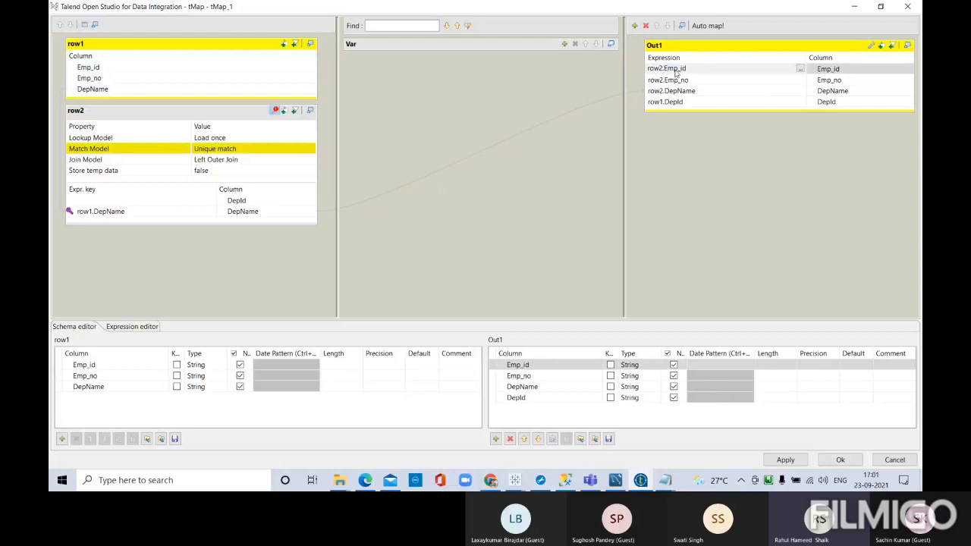
{"action": "key", "text": "BackSpace"}
{"action": "type", "text": "1"}
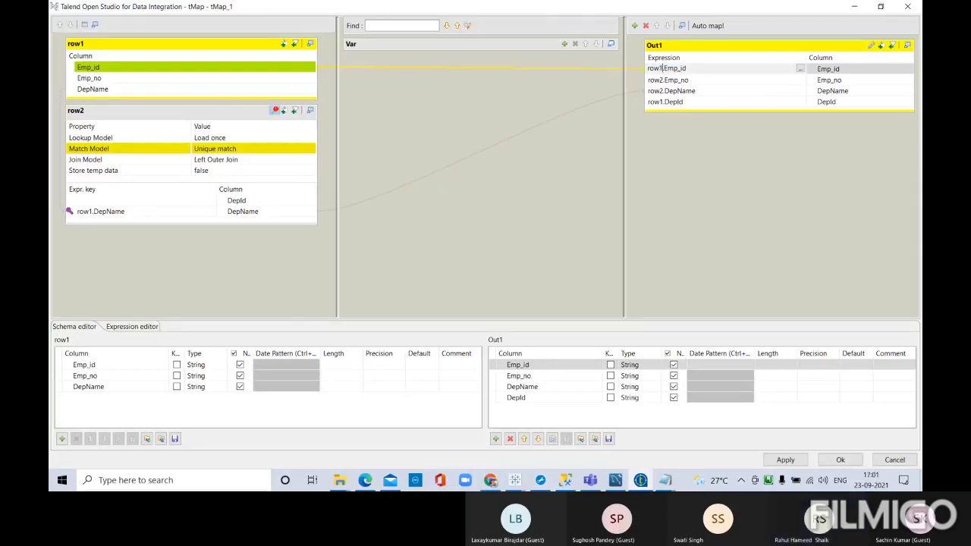
{"action": "left_click", "coordinate": [663, 80]}
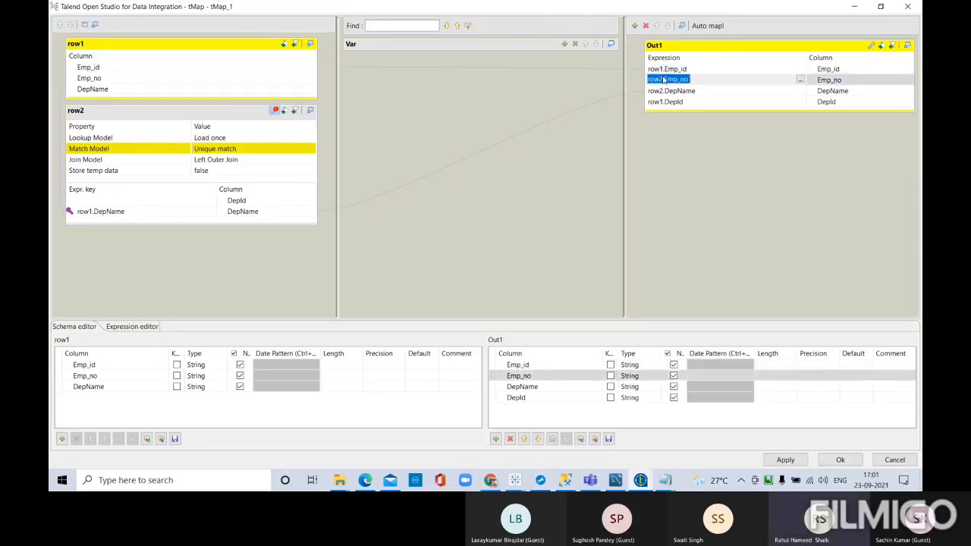
{"action": "key", "text": "BackSpace"}
{"action": "type", "text": "1"}
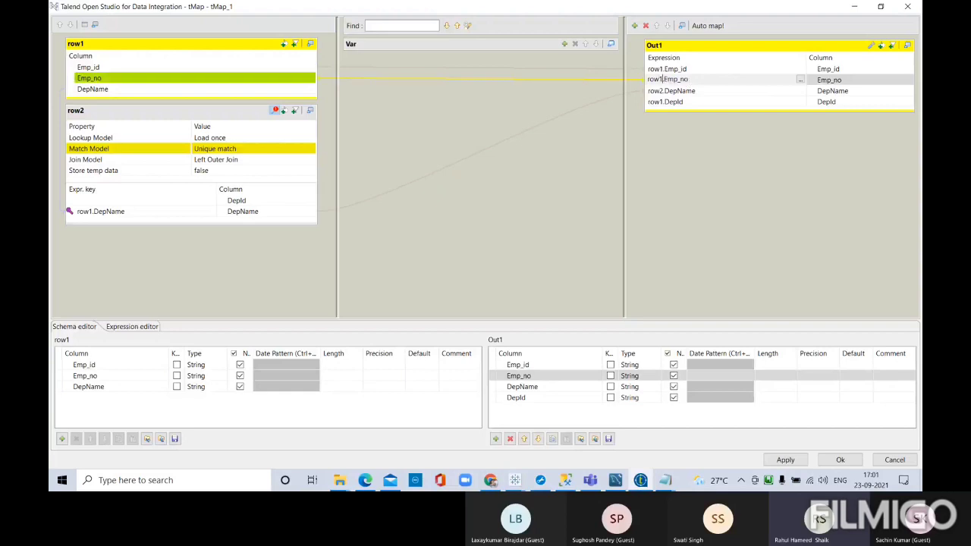
Set the Out1 expressions to row1.DepName for DepName and row2.DepId for DepId, and accept the mapping.
{"action": "left_click", "coordinate": [662, 91]}
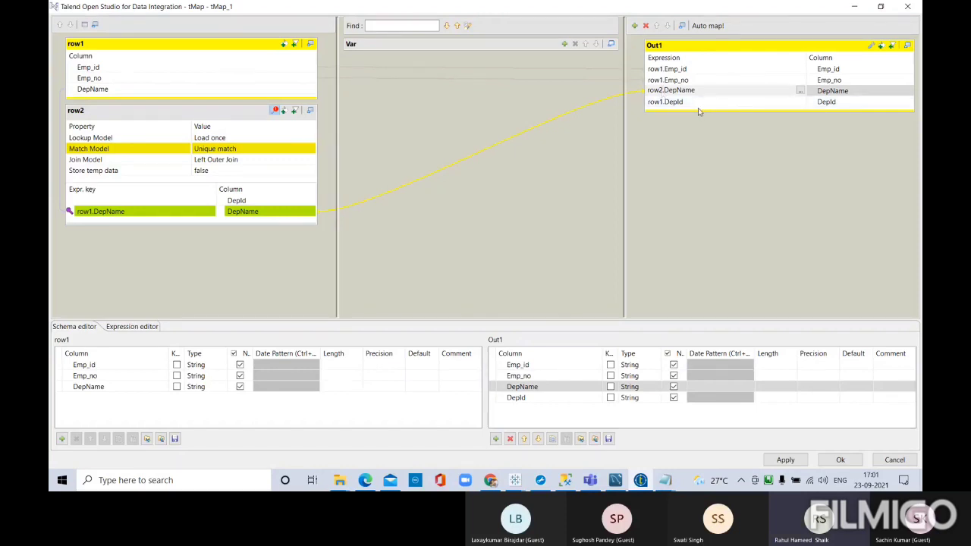
{"action": "left_click", "coordinate": [672, 103]}
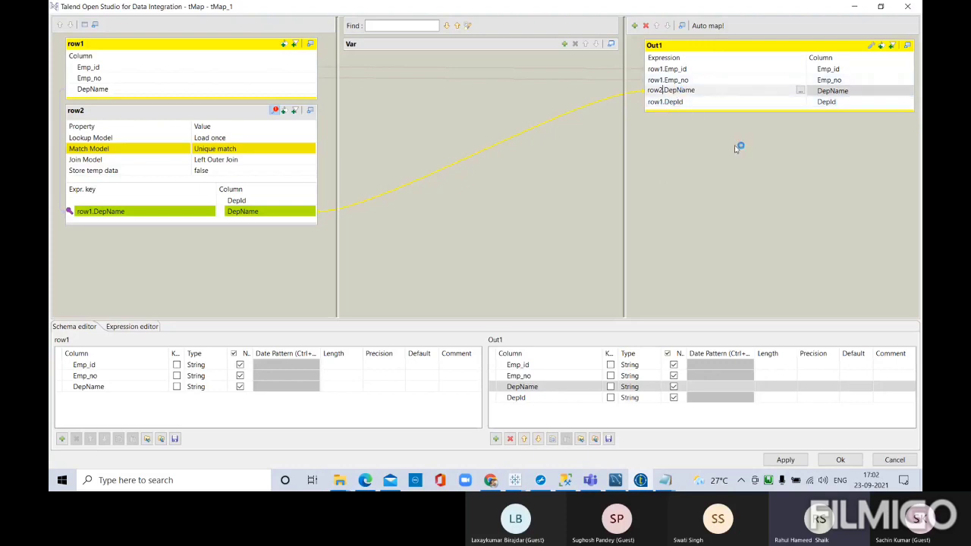
{"action": "left_click", "coordinate": [663, 91]}
{"action": "key", "text": "BackSpace"}
{"action": "type", "text": "1"}
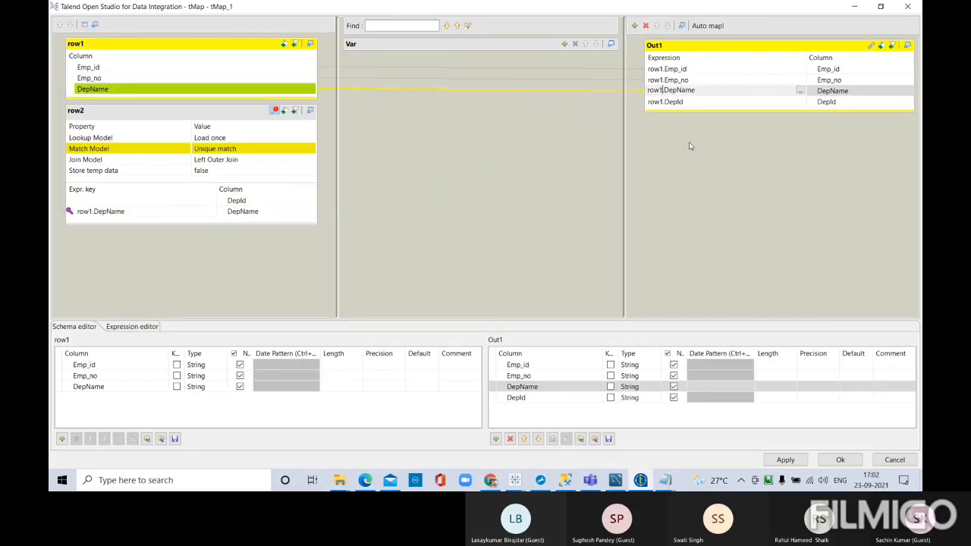
{"action": "left_click", "coordinate": [663, 102]}
{"action": "left_click", "coordinate": [663, 102]}
{"action": "key", "text": "BackSpace"}
{"action": "type", "text": "2"}
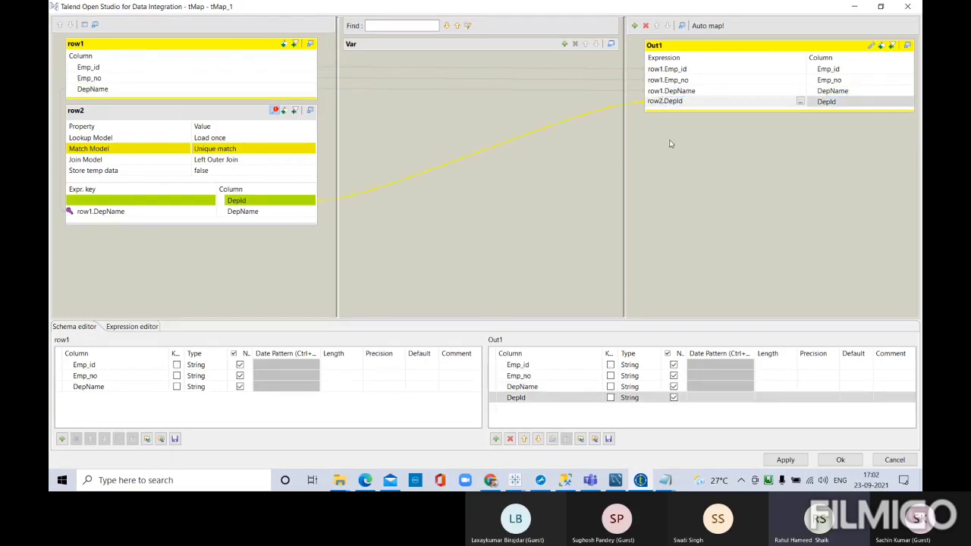
{"action": "left_click", "coordinate": [840, 461]}
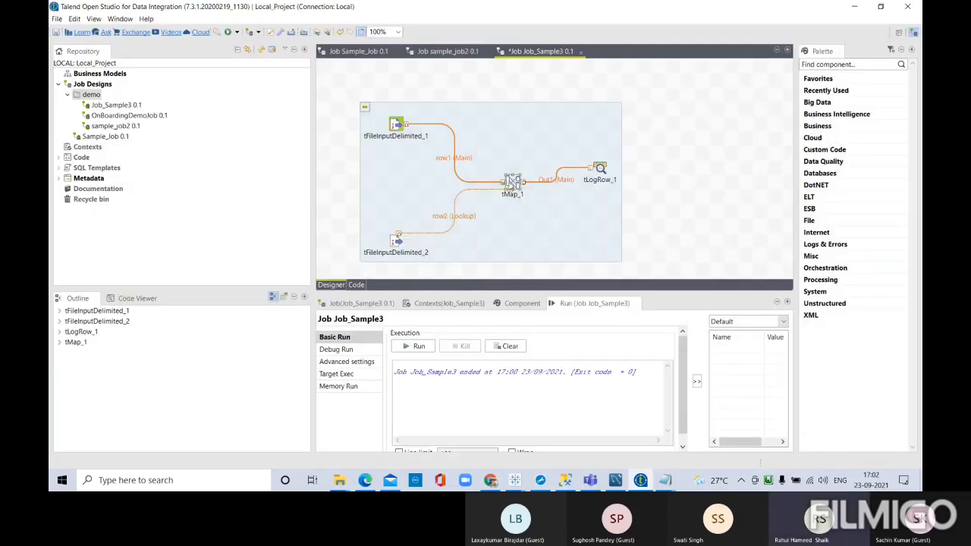
In tMap_1, clear Out1's Emp_id expression, remap the columns with Auto map, and accept the mapping.
{"action": "double_click", "coordinate": [513, 182]}
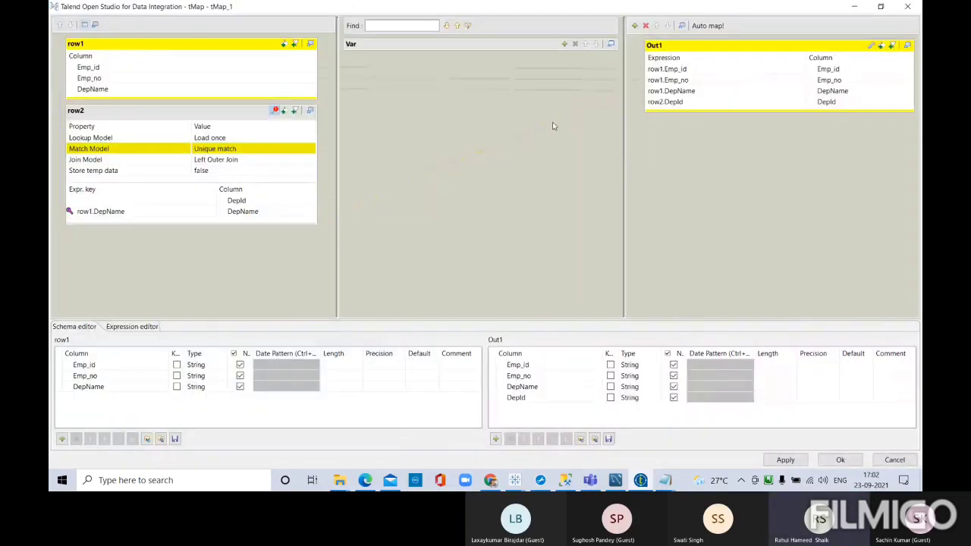
{"action": "left_click", "coordinate": [684, 52]}
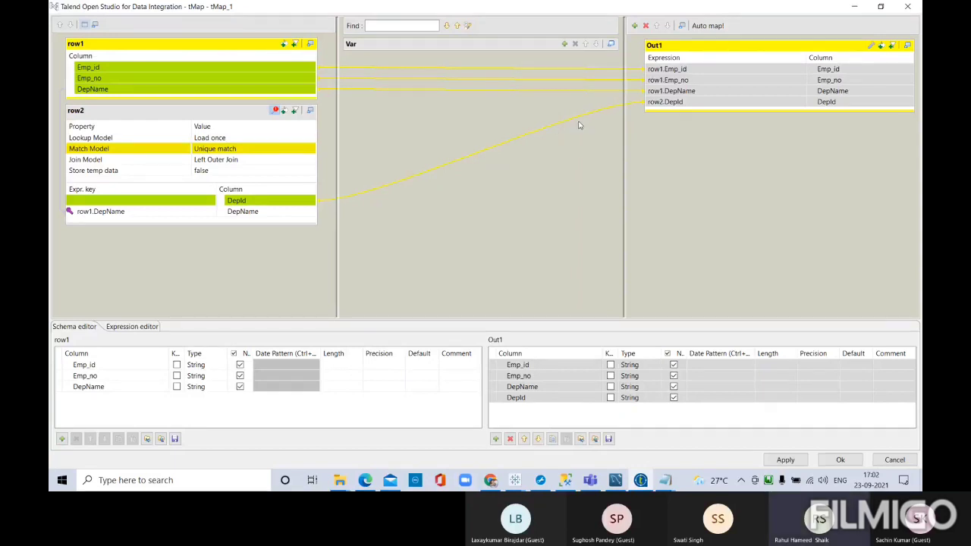
{"action": "left_click", "coordinate": [686, 70]}
{"action": "left_click", "coordinate": [686, 70]}
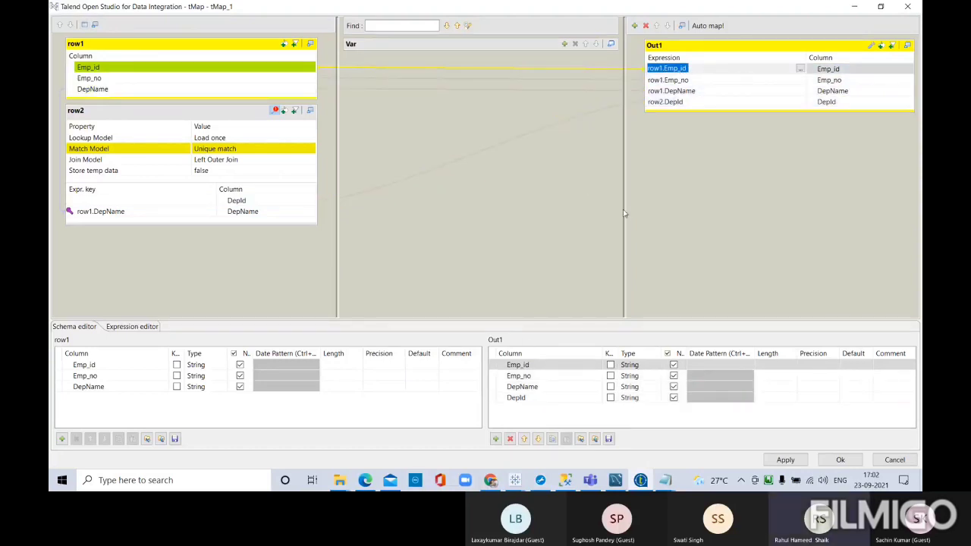
{"action": "right_click", "coordinate": [684, 71]}
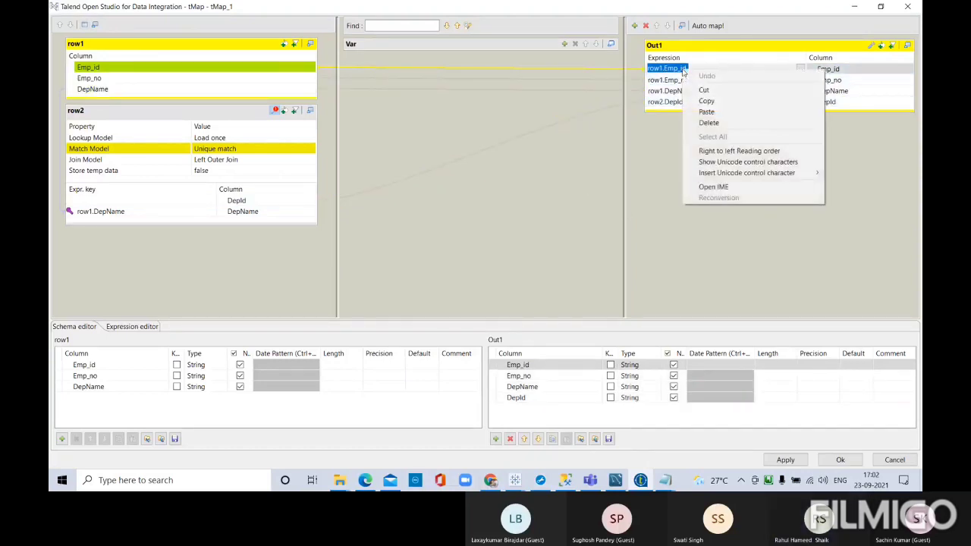
{"action": "left_click", "coordinate": [709, 122]}
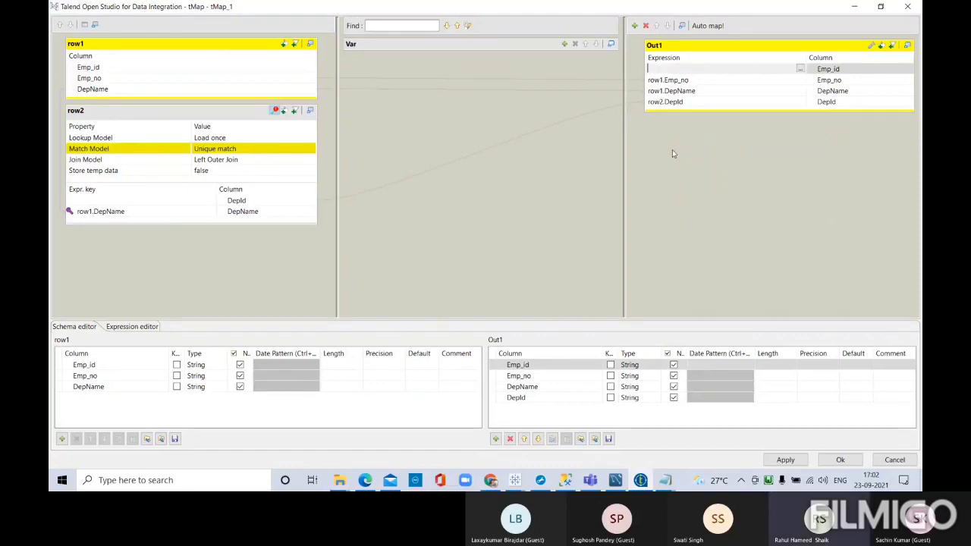
{"action": "left_click", "coordinate": [691, 50]}
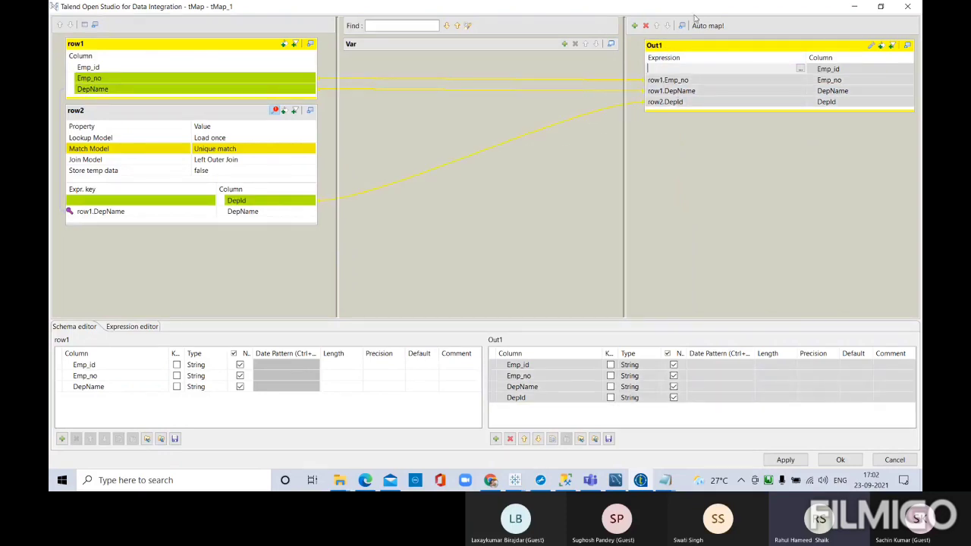
{"action": "left_click", "coordinate": [701, 27]}
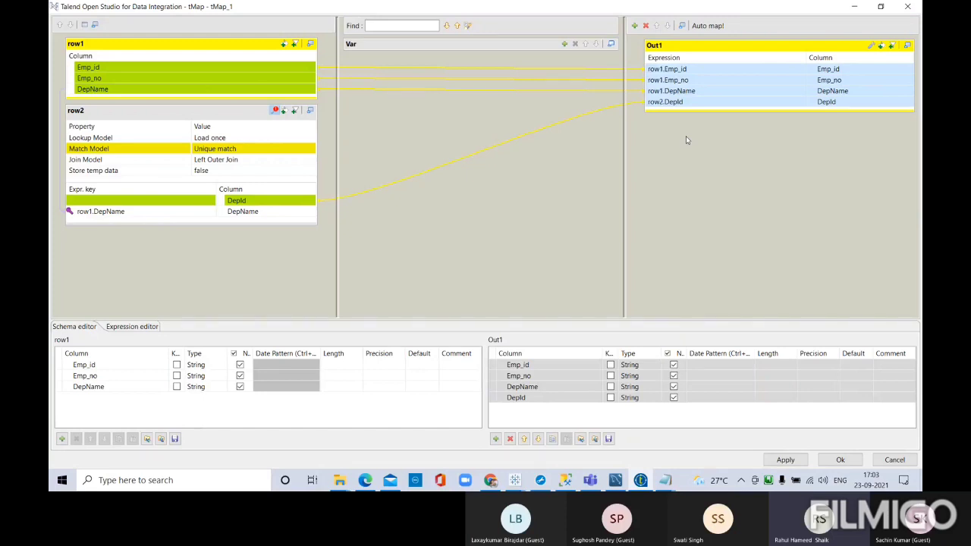
{"action": "left_click", "coordinate": [840, 460]}
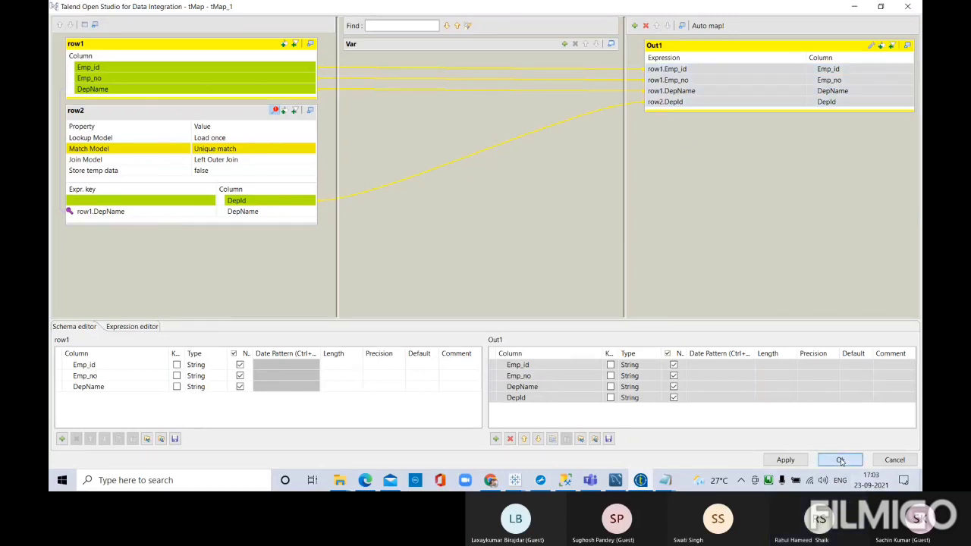
Run Job_Sample3 with the left outer join, enlarge the run view, and copy its entire output.
{"action": "left_click", "coordinate": [419, 347]}
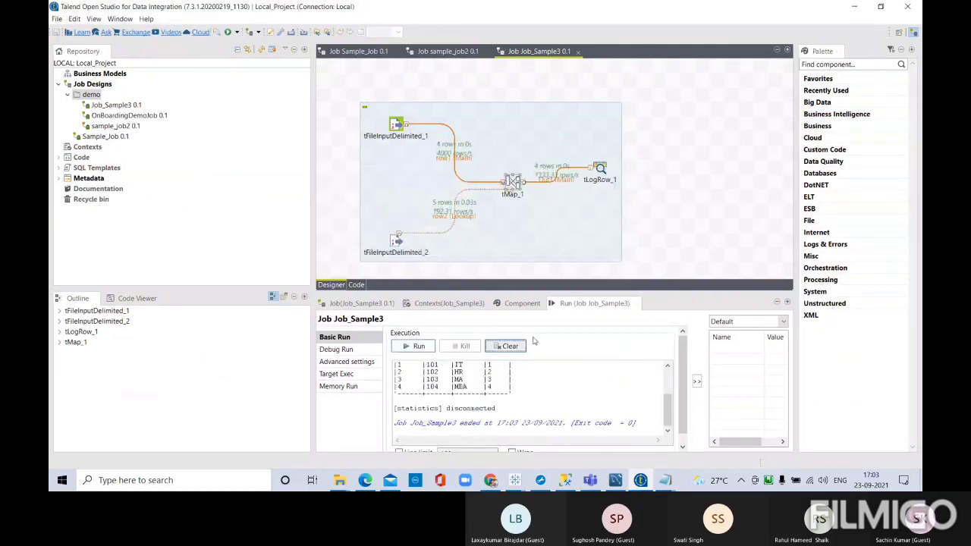
{"action": "double_click", "coordinate": [595, 304]}
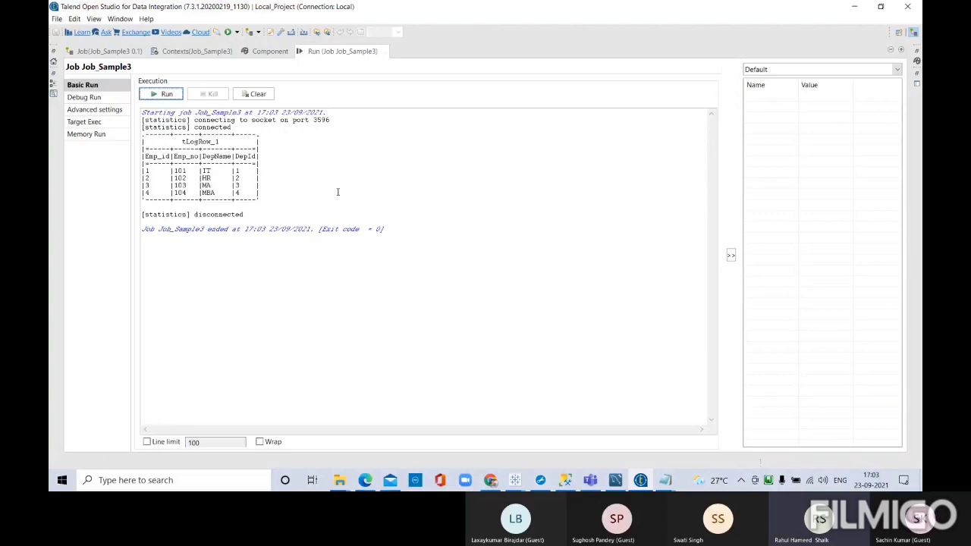
{"action": "left_click", "coordinate": [261, 192]}
{"action": "key", "text": "ctrl+a"}
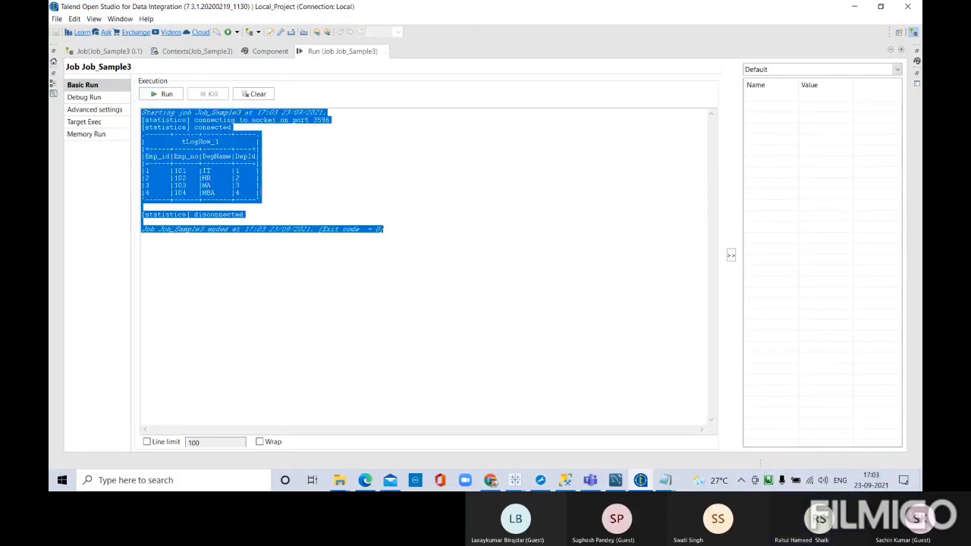
Switch to the untitled Notepad document and paste the copied run output at its end, separated by blank lines.
{"action": "mouse_move", "coordinate": [664, 480]}
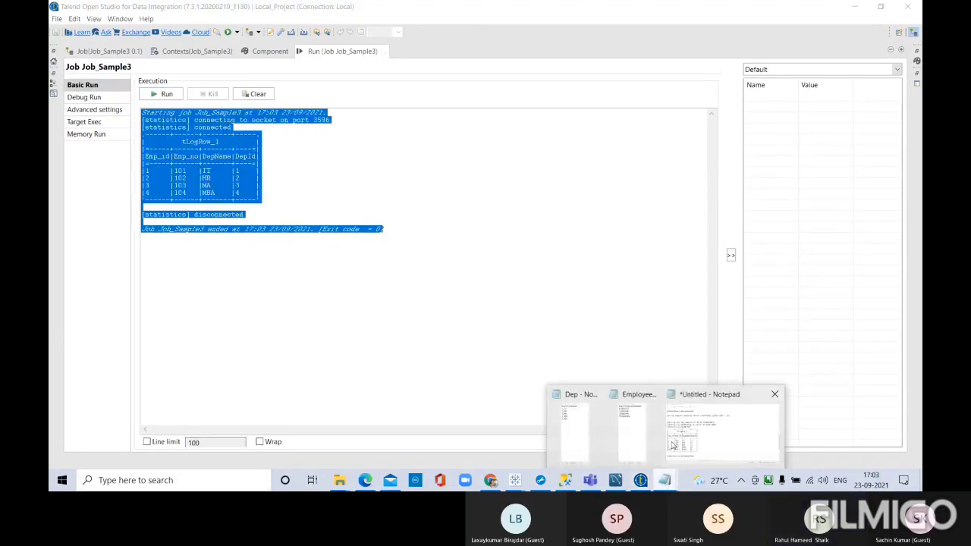
{"action": "left_click", "coordinate": [672, 445]}
{"action": "scroll", "coordinate": [697, 448], "scroll_direction": "down", "scroll_amount": 7}
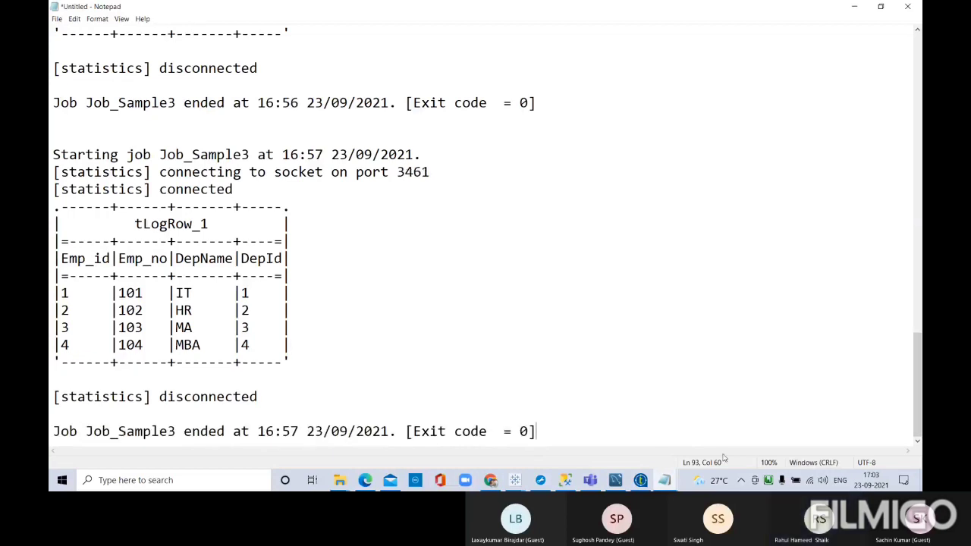
{"action": "key", "text": "Return"}
{"action": "key", "text": "Return"}
{"action": "key", "text": "Return"}
{"action": "type", "text": "Starting job Job_Sample3 at 17:03 23/09/2021. [statistics] connecting to socket on port 3596 [statistics] connected .------+------+-------+-----. |         tLogRow_1         | |=-----+------+-------+----=| |Emp_id|Emp_no|DepName|DepId| |=-----+------+-------+----=| |1     |101   |IT     |1    | |2     |102   |HR     |2    | |3     |103   |MA     |3    | |4     |104   |MBA    |4    | '------+------+-------+-----'  [statistics] disconnected  Job Job_Sample3 ended at 17:03 23/09/2021. [Exit code  = 0]"}
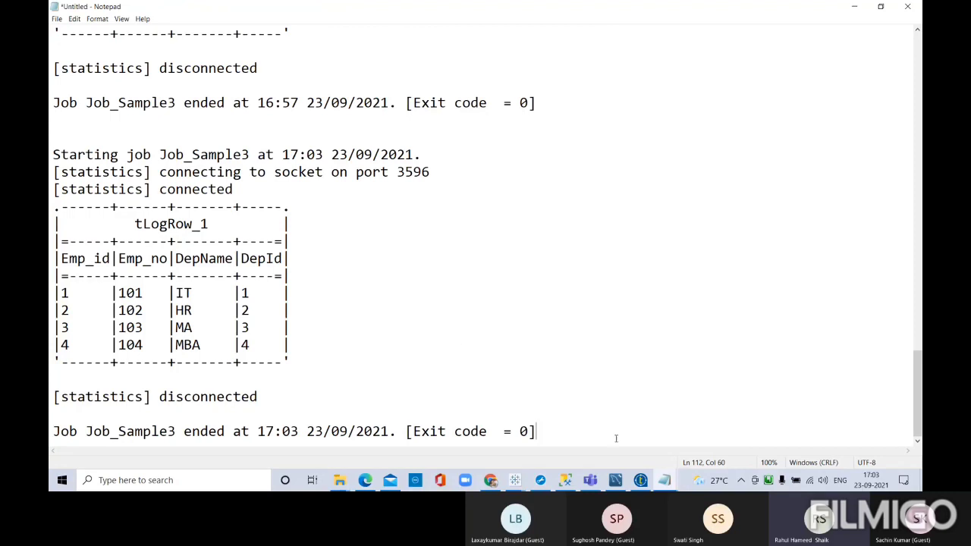
Return to Talend, set row2's Join Model in tMap_1 to Inner Join, and accept the mapping.
{"action": "left_click", "coordinate": [640, 480]}
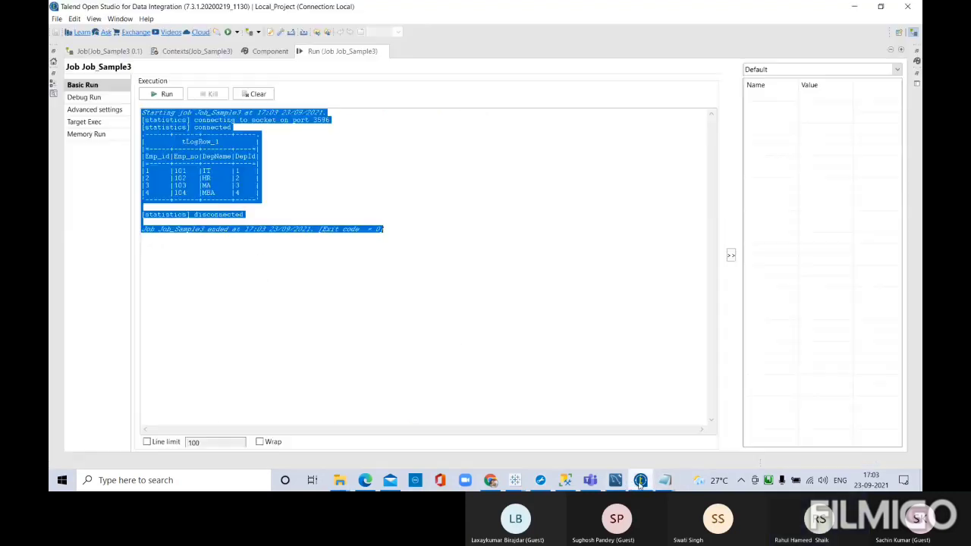
{"action": "double_click", "coordinate": [336, 52]}
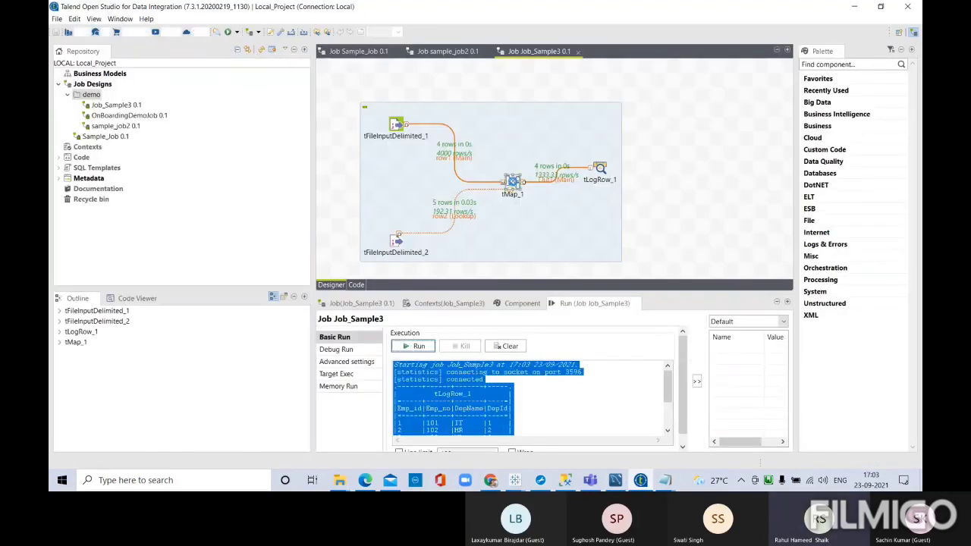
{"action": "double_click", "coordinate": [512, 180]}
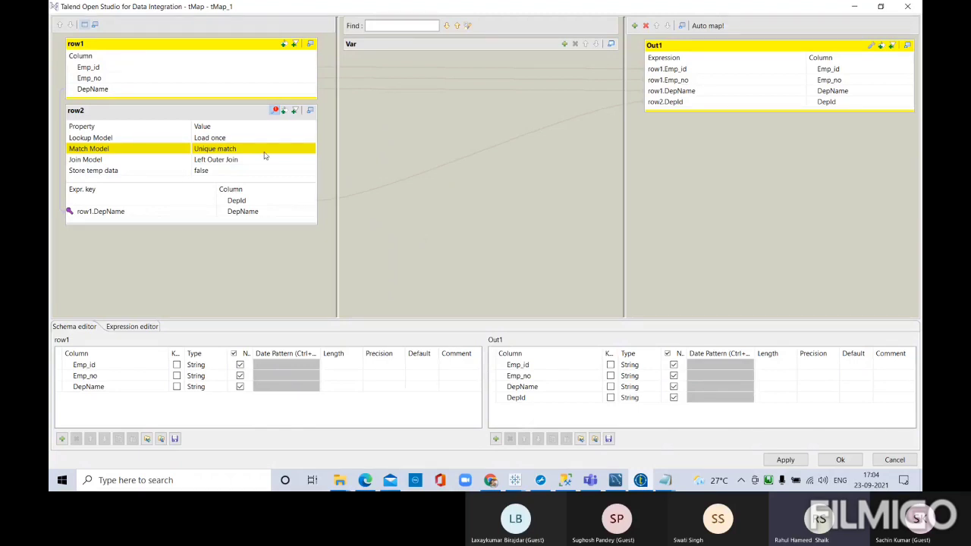
{"action": "left_click", "coordinate": [297, 161]}
{"action": "left_click", "coordinate": [311, 161]}
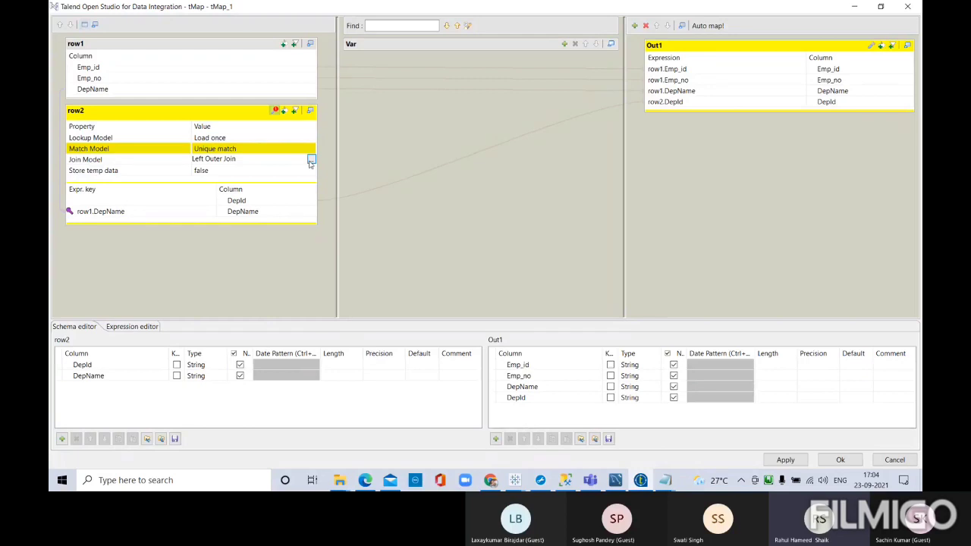
{"action": "left_click", "coordinate": [457, 201]}
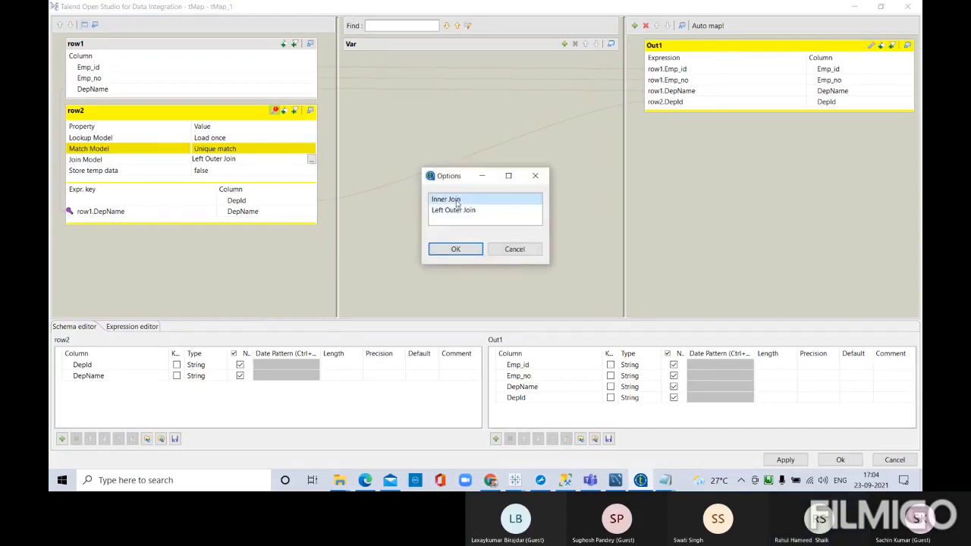
{"action": "left_click", "coordinate": [457, 251]}
{"action": "left_click", "coordinate": [840, 461]}
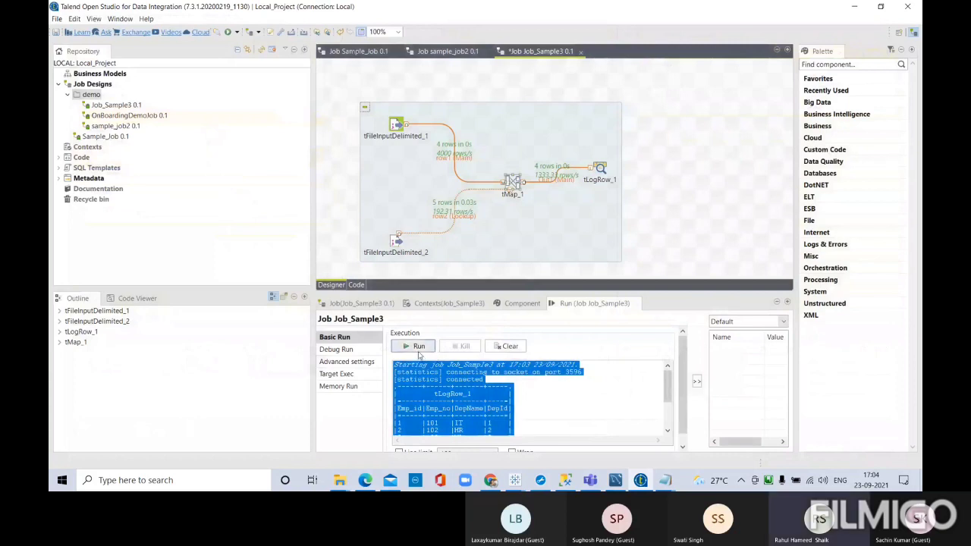
Run Job_Sample3 with the inner join and check the output in the enlarged run view.
{"action": "left_click", "coordinate": [418, 349]}
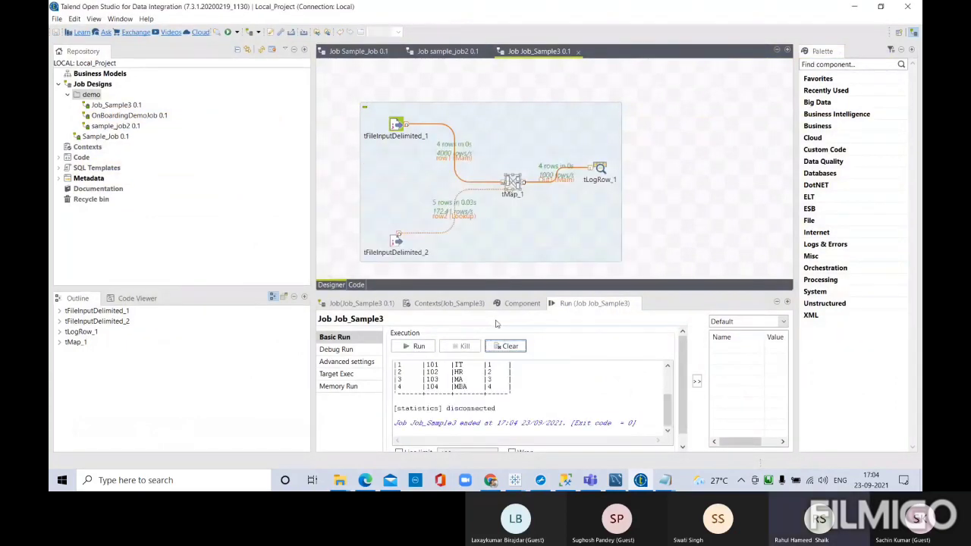
{"action": "double_click", "coordinate": [594, 303]}
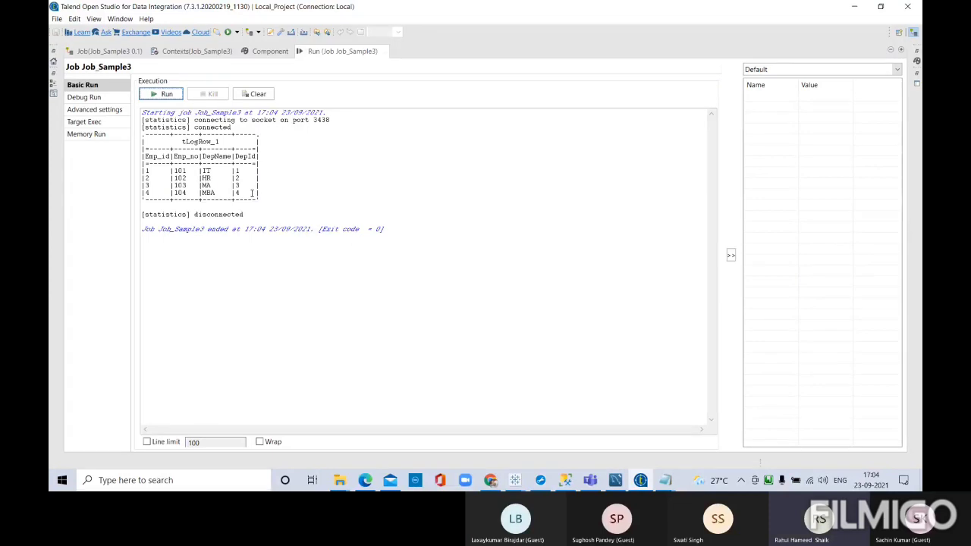
{"action": "double_click", "coordinate": [329, 52]}
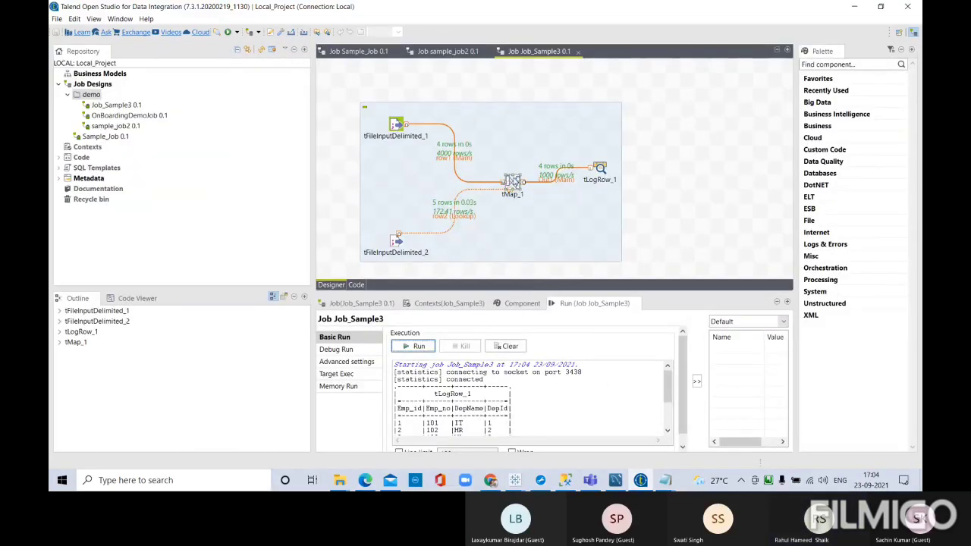
Set row2's Join Model in tMap_1 back to Left Outer Join and accept the mapping.
{"action": "left_click", "coordinate": [515, 180]}
{"action": "double_click", "coordinate": [514, 180]}
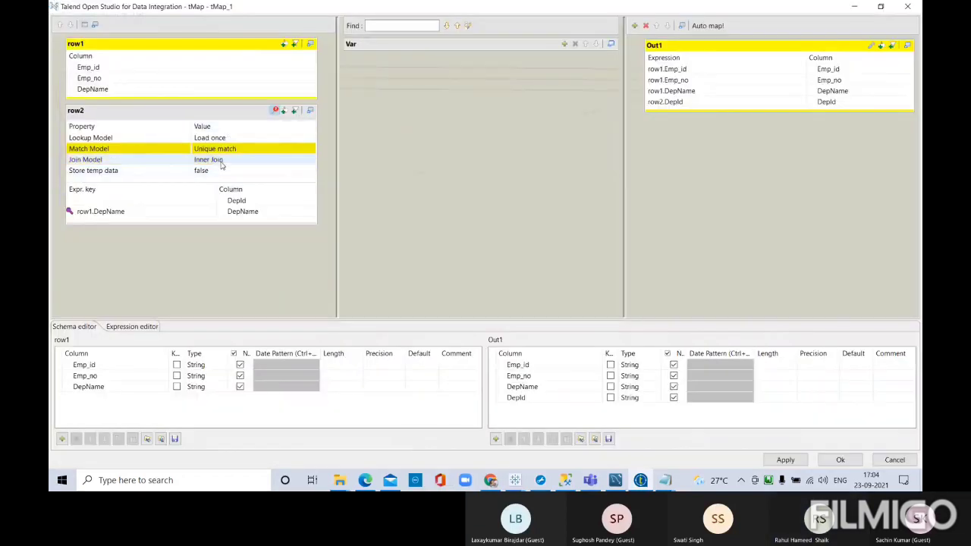
{"action": "left_click", "coordinate": [222, 164]}
{"action": "left_click", "coordinate": [311, 159]}
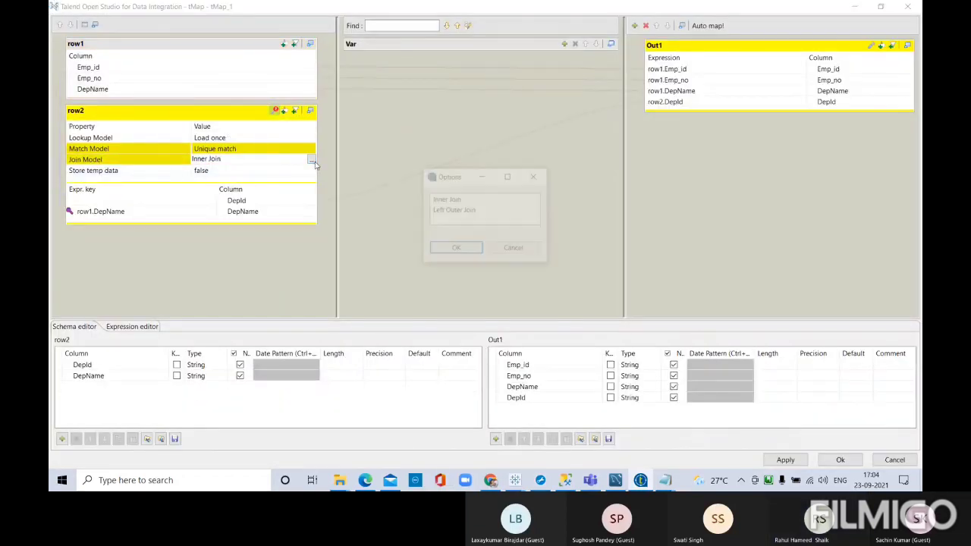
{"action": "left_click", "coordinate": [440, 210]}
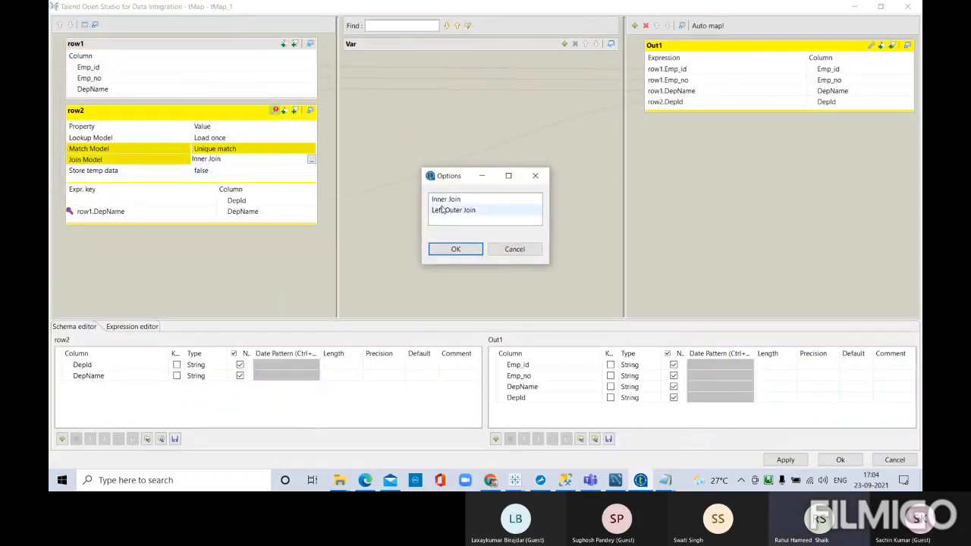
{"action": "left_click", "coordinate": [454, 251]}
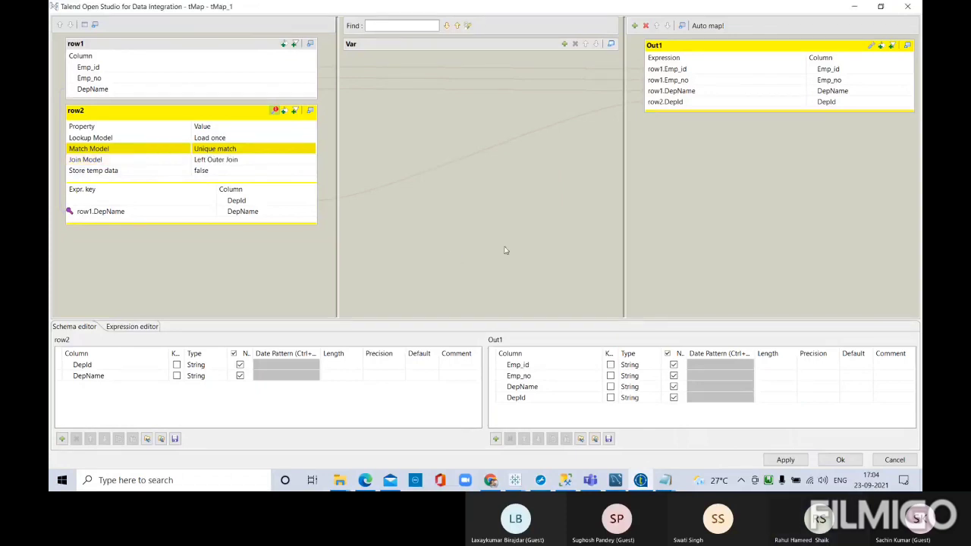
{"action": "left_click", "coordinate": [849, 462]}
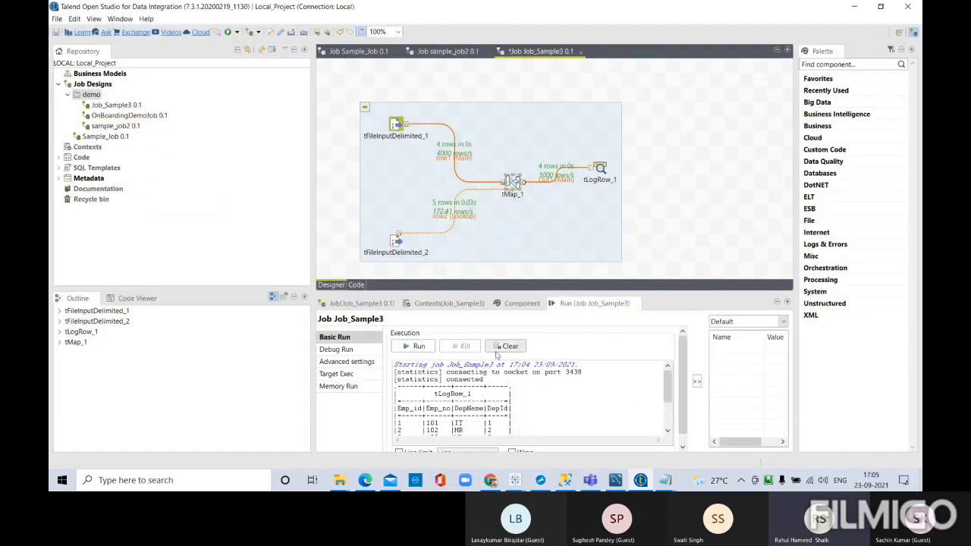
Rerun Job_Sample3 with the left outer join and examine the tLogRow_1 table in the enlarged run view.
{"action": "left_click", "coordinate": [410, 347]}
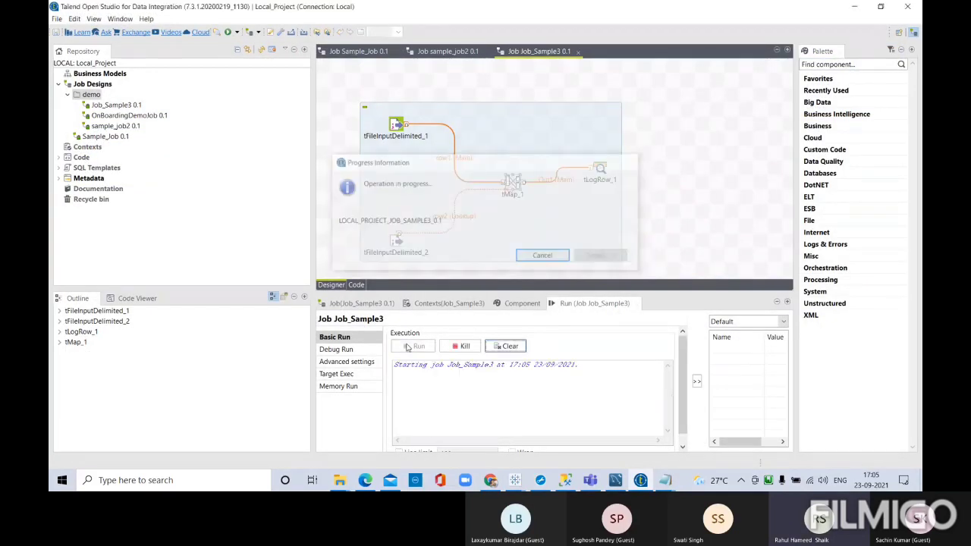
{"action": "double_click", "coordinate": [575, 304]}
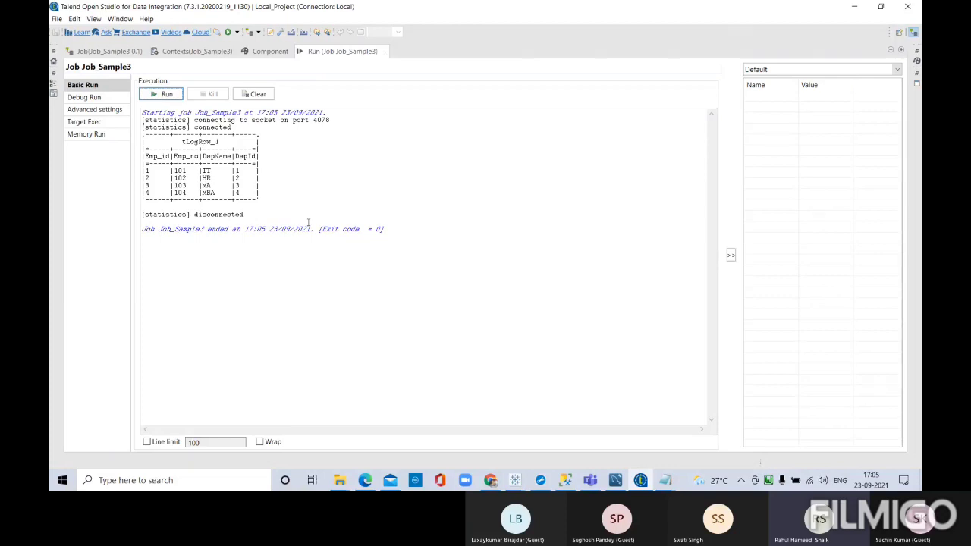
{"action": "double_click", "coordinate": [338, 50]}
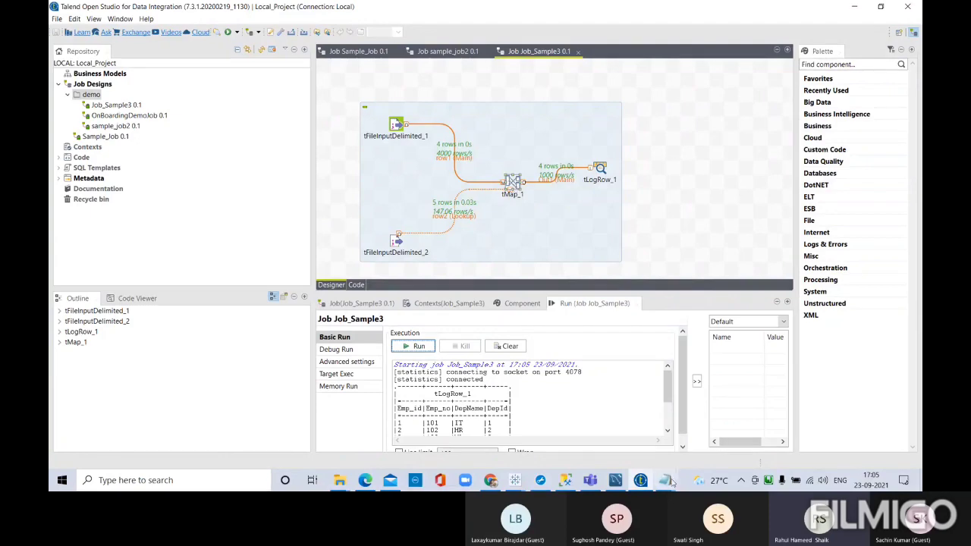
Switch to the Employee file in Notepad and add the row 5|105|CA below the MBA row.
{"action": "mouse_move", "coordinate": [664, 480]}
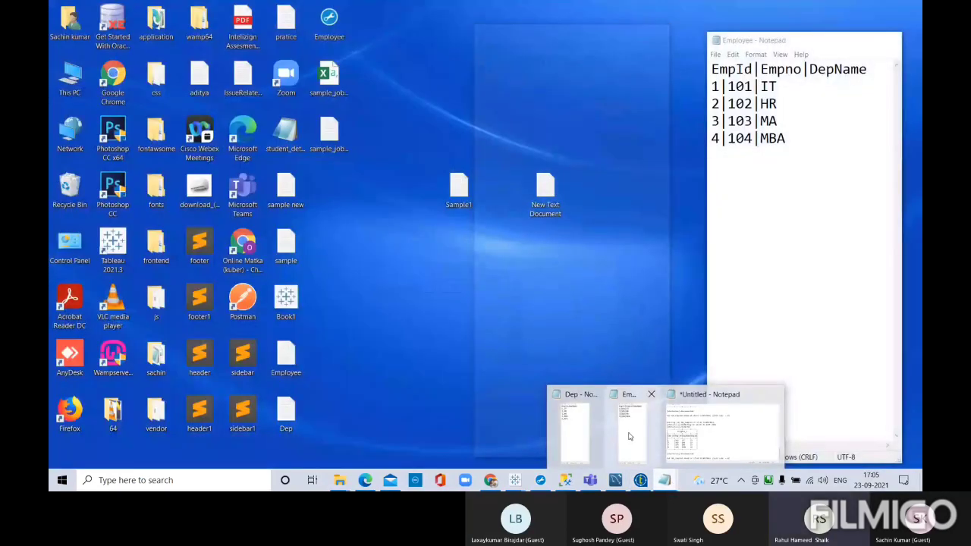
{"action": "left_click", "coordinate": [629, 437]}
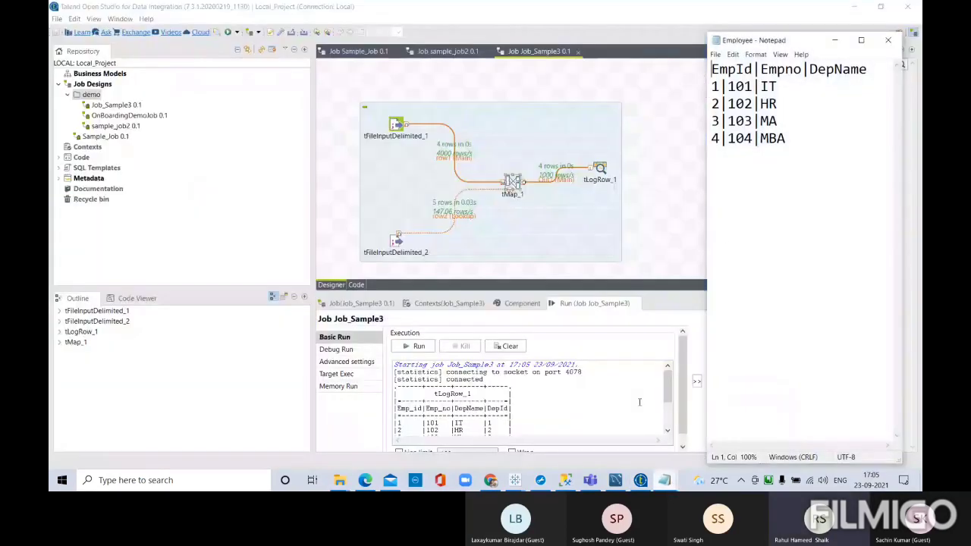
{"action": "left_click", "coordinate": [790, 137]}
{"action": "key", "text": "Return"}
{"action": "type", "text": "5"}
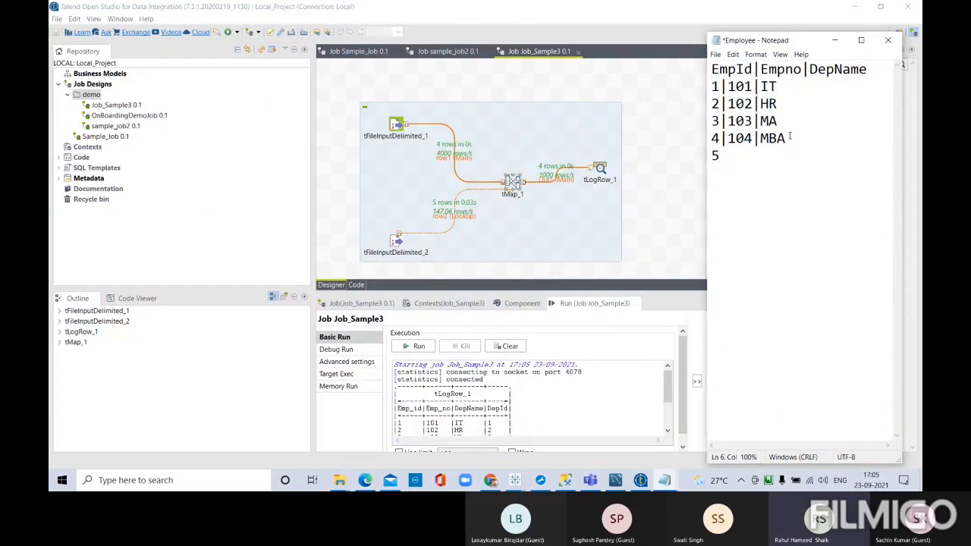
{"action": "type", "text": "|106"}
{"action": "key", "text": "BackSpace"}
{"action": "type", "text": "5\\"}
{"action": "key", "text": "BackSpace"}
{"action": "type", "text": "|V"}
{"action": "key", "text": "BackSpace"}
{"action": "type", "text": "CA"}
Add the row 6|106|ABC at the end of the Employee file and save the file.
{"action": "key", "text": "Return"}
{"action": "type", "text": "6|1"}
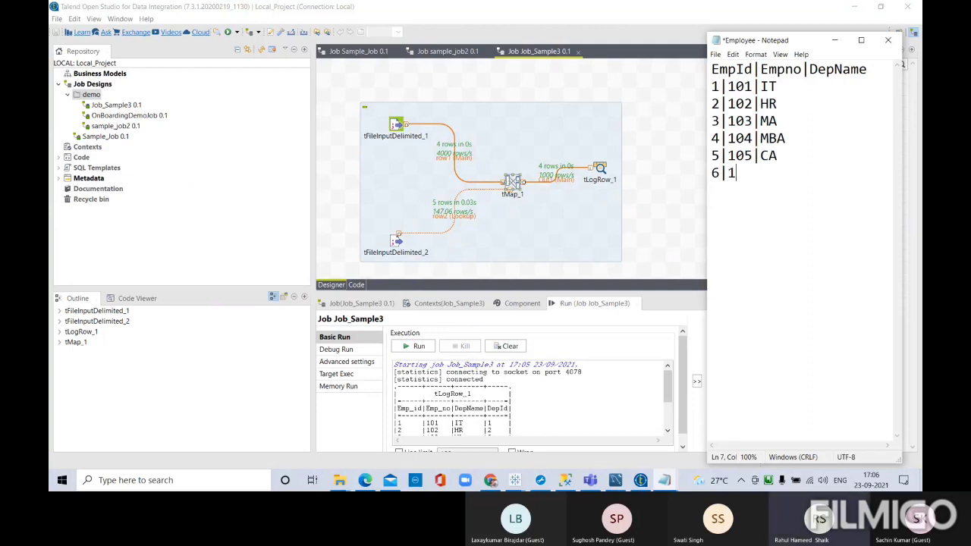
{"action": "type", "text": "06|"}
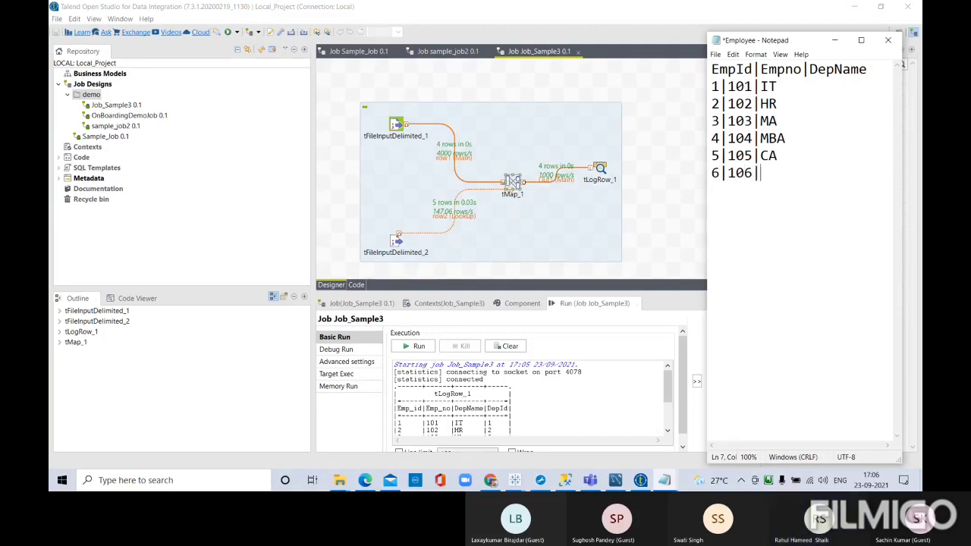
{"action": "type", "text": "ABC"}
{"action": "left_click", "coordinate": [715, 54]}
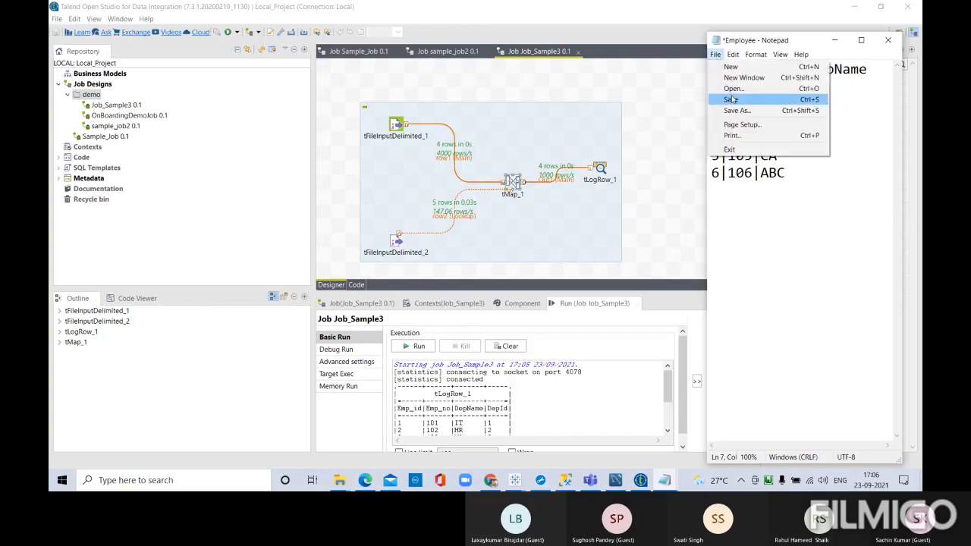
{"action": "left_click", "coordinate": [729, 100]}
Return to Talend and rerun Job_Sample3 with the extended employee data, showing its output in the enlarged run view.
{"action": "left_click", "coordinate": [641, 480]}
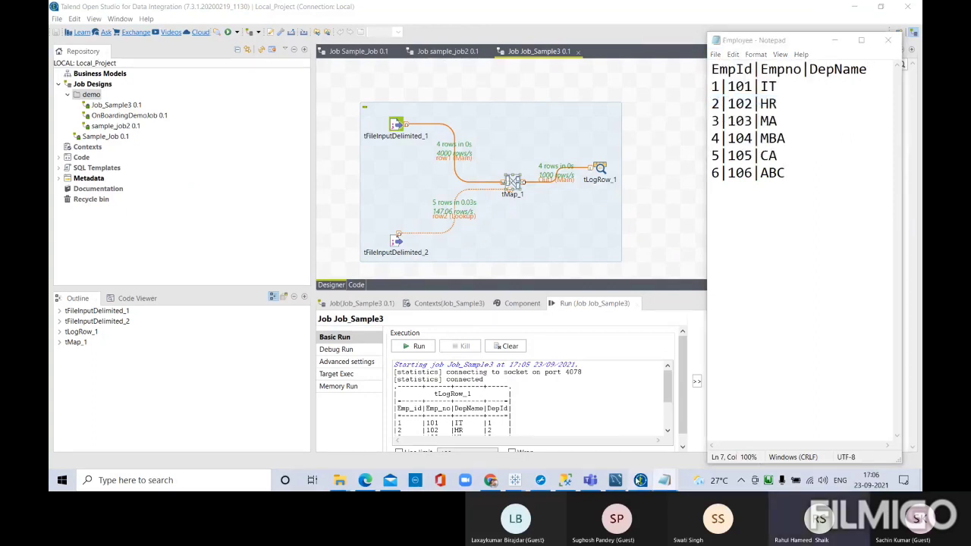
{"action": "left_click", "coordinate": [418, 346]}
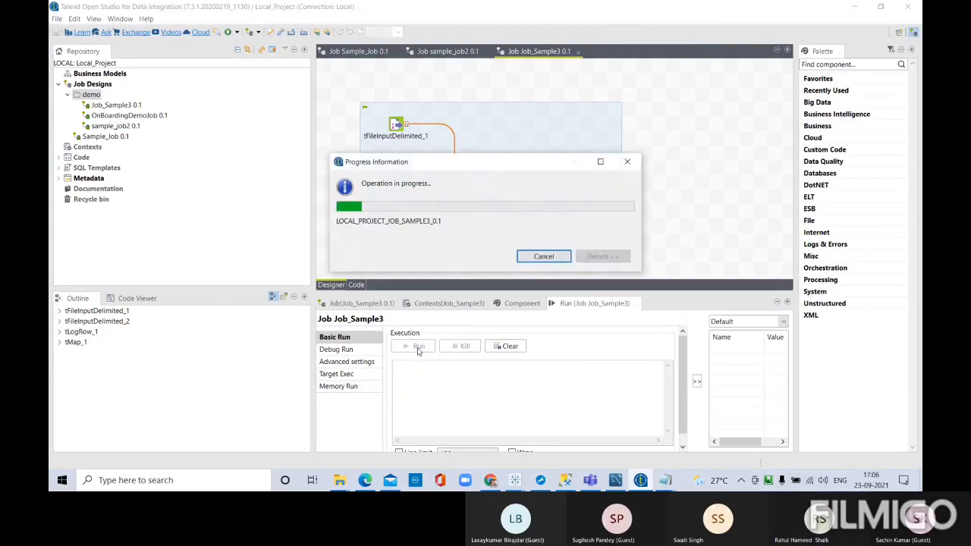
{"action": "double_click", "coordinate": [579, 305]}
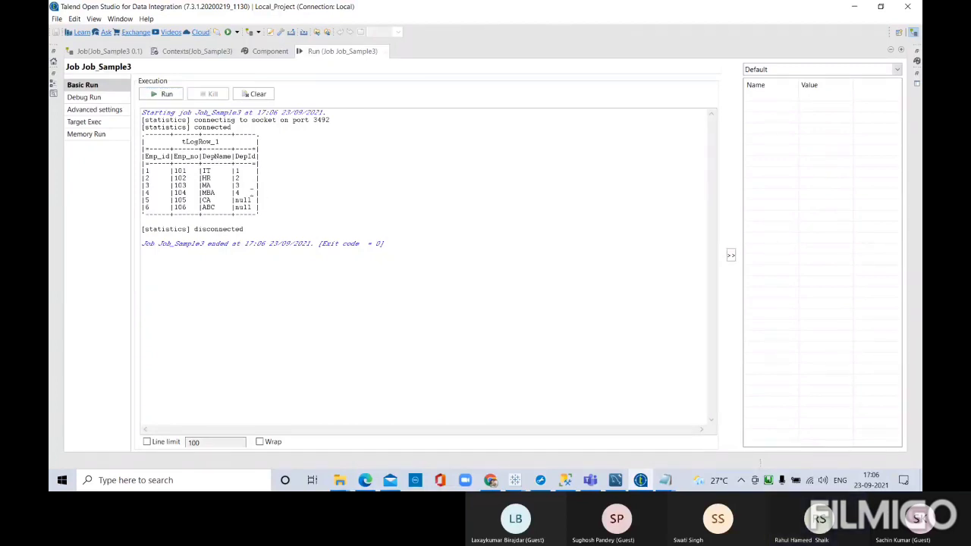
Copy the entire 17:06 run output of Job_Sample3 and append it to the end of the untitled Notepad document.
{"action": "key", "text": "ctrl+a"}
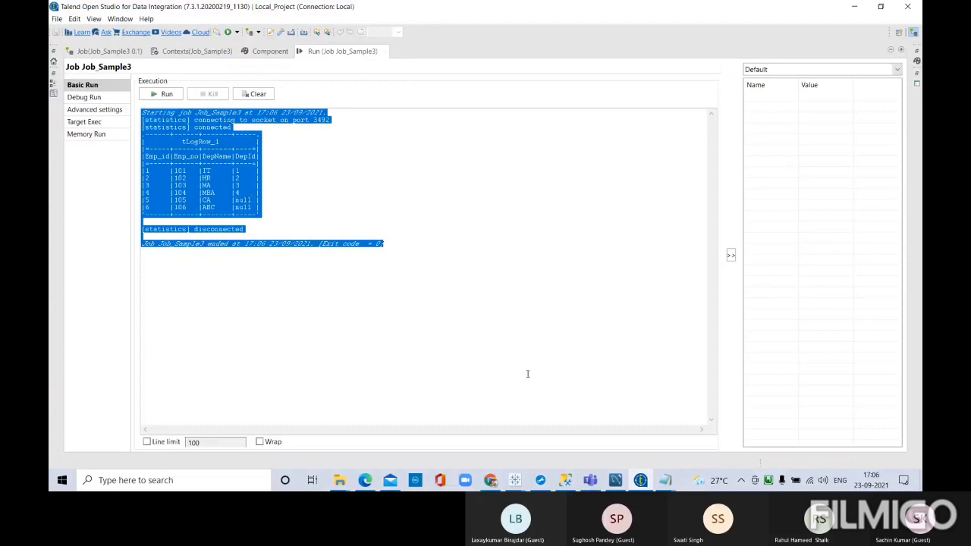
{"action": "left_click", "coordinate": [665, 480]}
{"action": "left_click", "coordinate": [720, 436]}
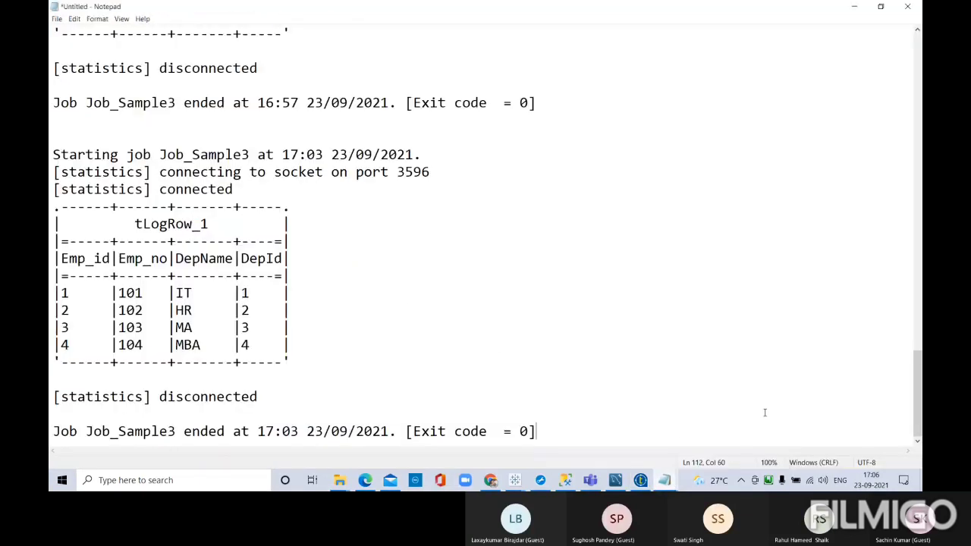
{"action": "type", "text": "Starting job Job_Sample3 at 17:06 23/09/2021. [statistics] connecting to socket on port 3492 [statistics] connected .------+------+-------+-----. |         tLogRow_1         | |=-----+------+-------+----=| |Emp_id|Emp_no|DepName|DepId| |=-----+------+-------+----=| |1     |101   |IT     |1    | |2     |102   |HR     |2    | |3     |103   |MA     |3    | |4     |104   |MBA    |4    | |5     |105   |CA     |null | |6     |106   |ABC    |null | '------+------+-------+-----'  [statistics] disconnected  Job Job_Sample3 ended at 17:06 23/09/2021. [Exit code  = 0]"}
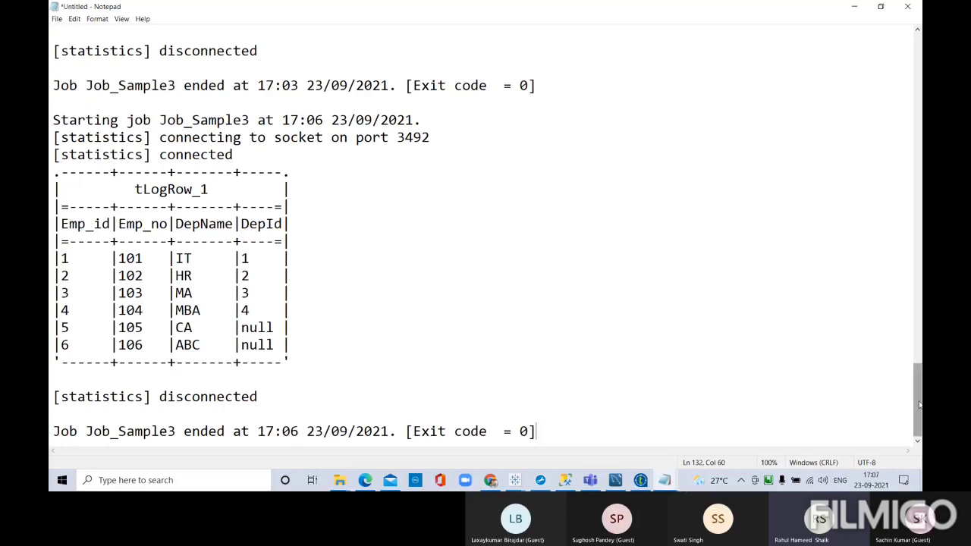
Review the tLogRow_1 table of the 16:56 run in the Notepad document for comparison with the newest output.
{"action": "left_click_drag", "start_coordinate": [919, 404], "coordinate": [919, 228]}
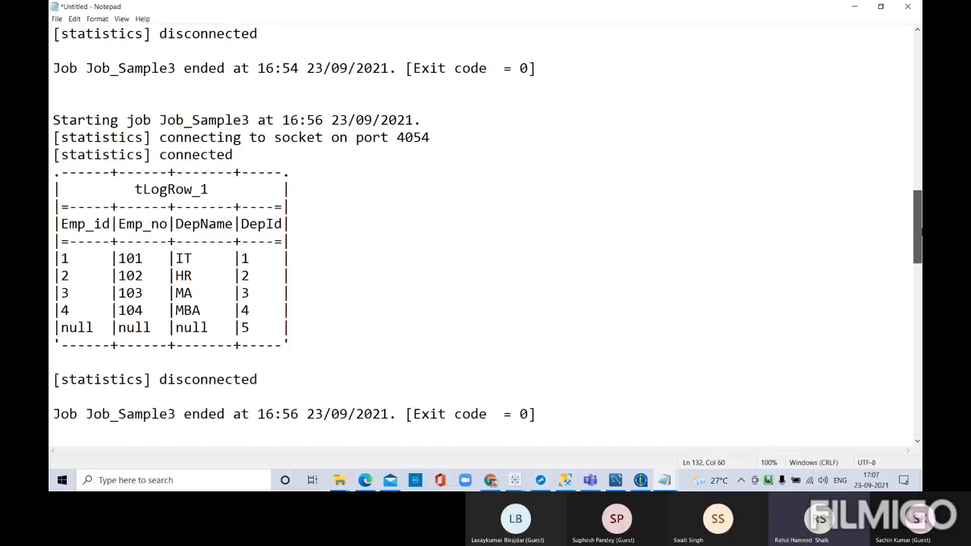
{"action": "scroll", "coordinate": [919, 234], "scroll_direction": "down", "scroll_amount": 1}
{"action": "left_click_drag", "start_coordinate": [919, 233], "coordinate": [918, 236]}
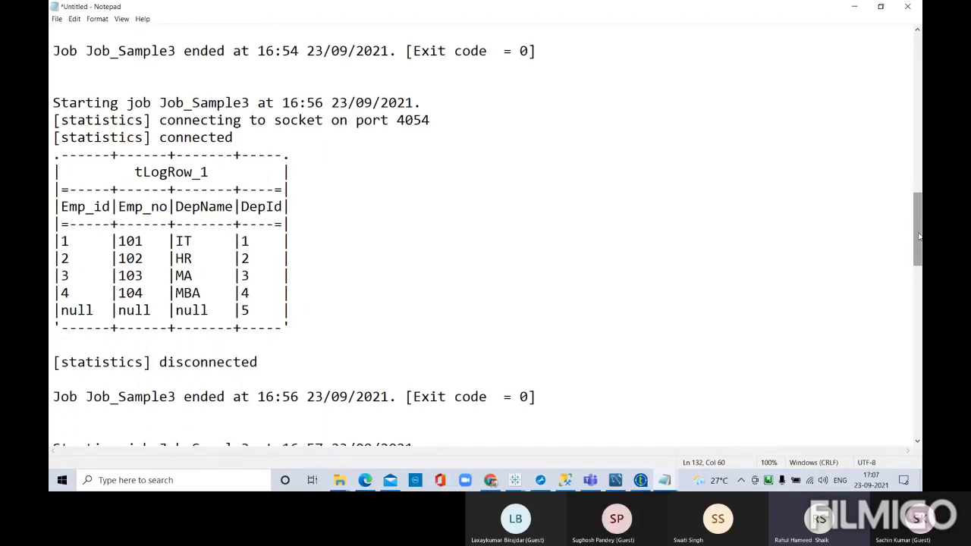